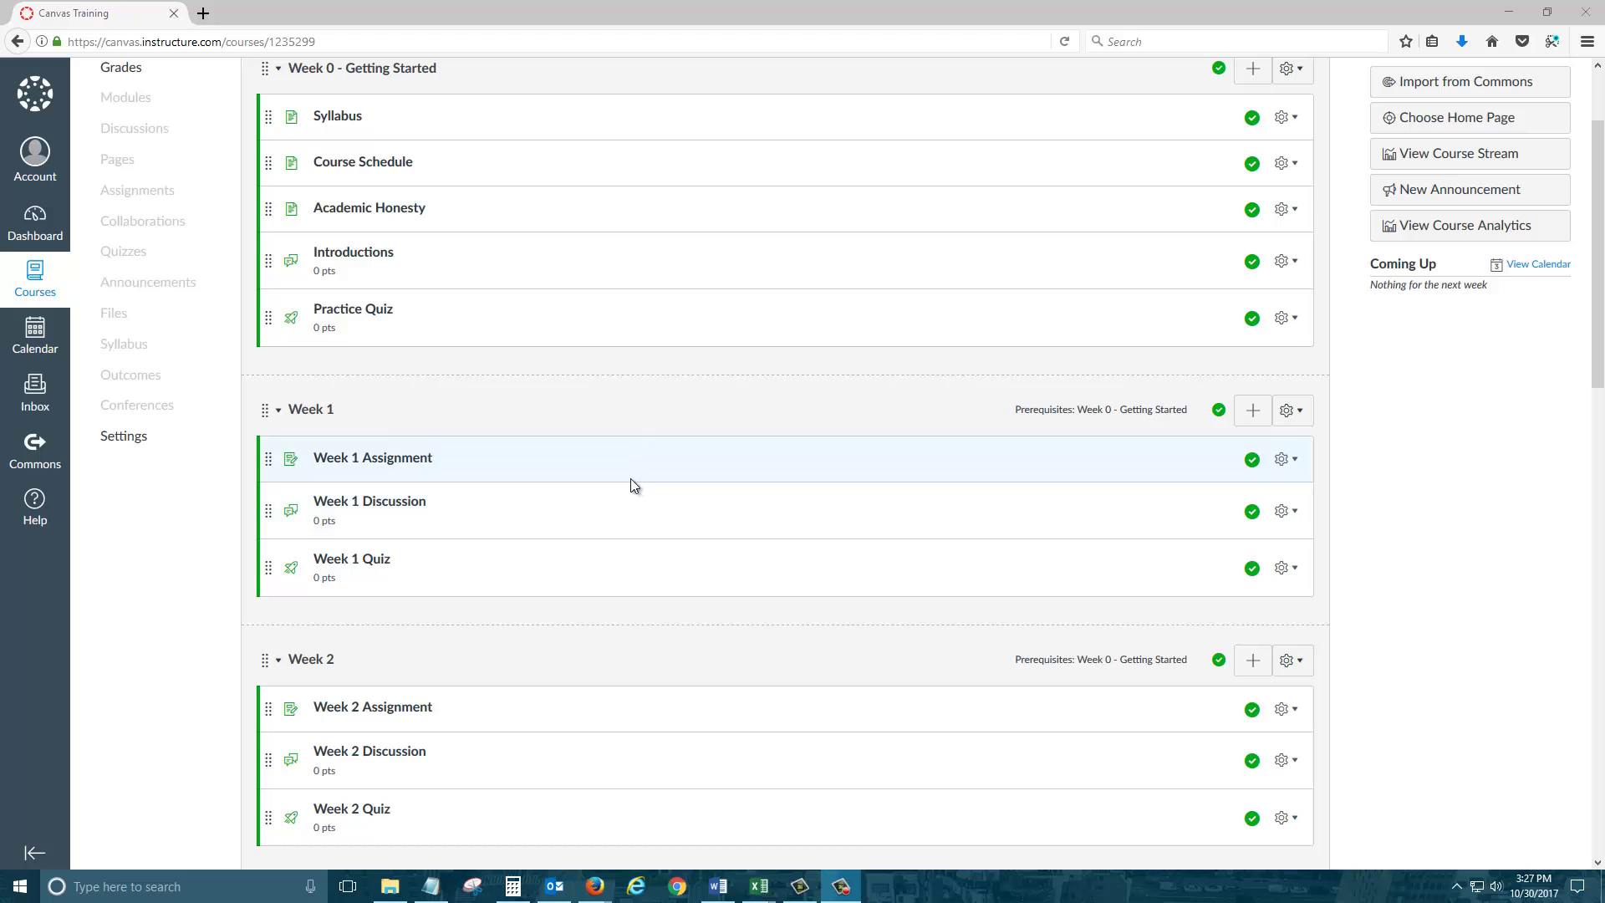
Examine the course home page's weekly modules, their assignments, discussions and quizzes, and the course navigation.
{"action": "scroll", "coordinate": [650, 475], "scroll_direction": "up", "scroll_amount": 3}
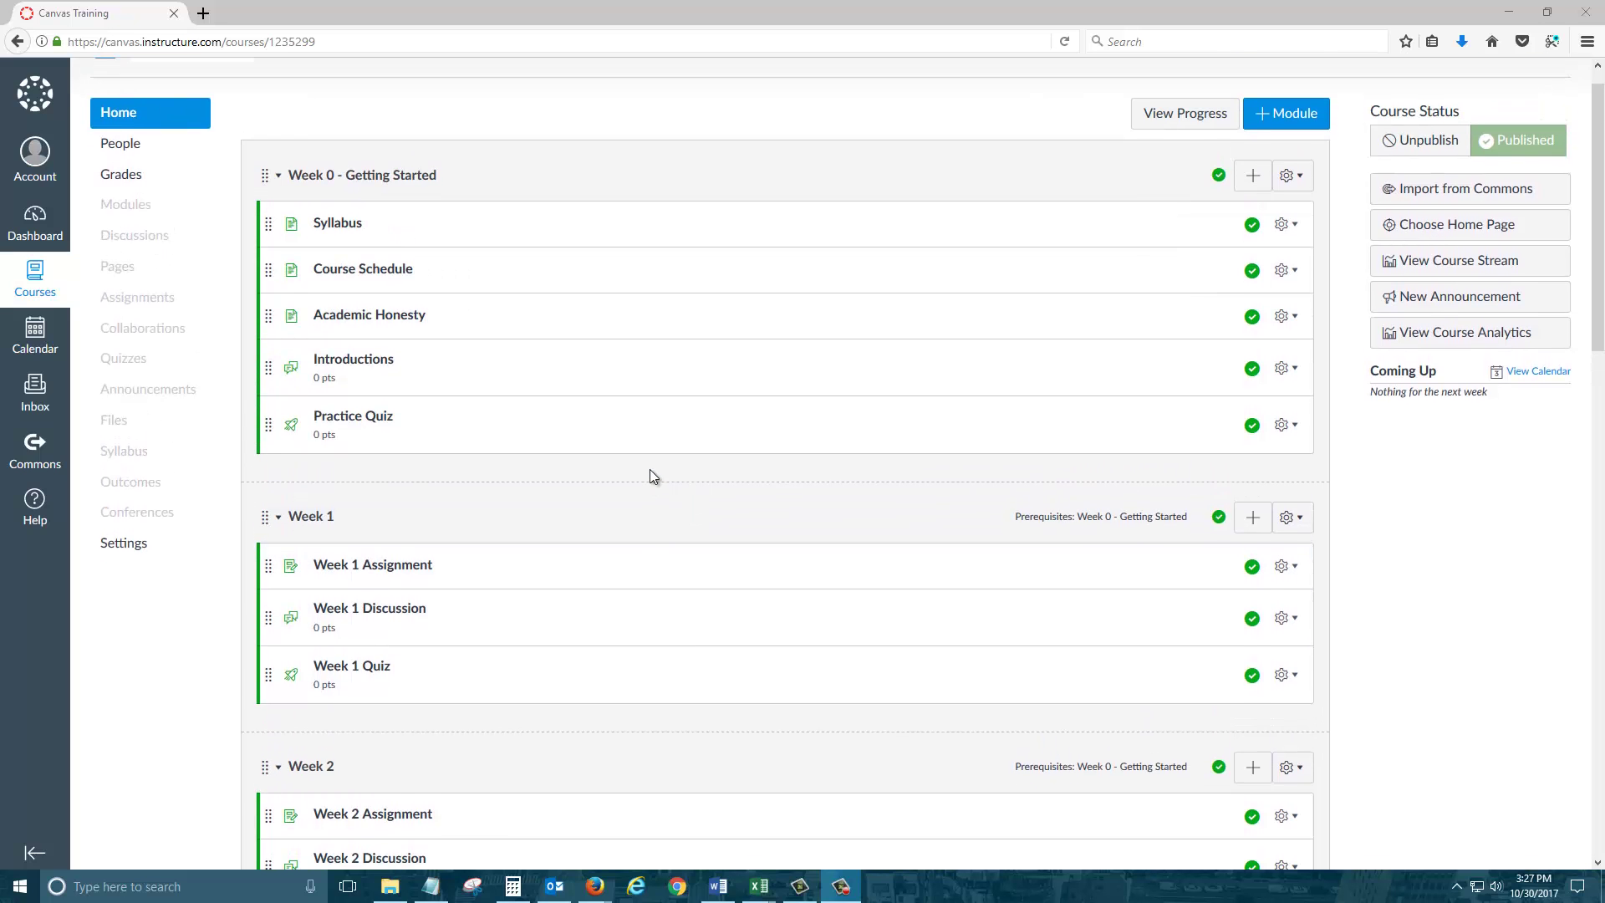
{"action": "scroll", "coordinate": [502, 506], "scroll_direction": "down", "scroll_amount": 4}
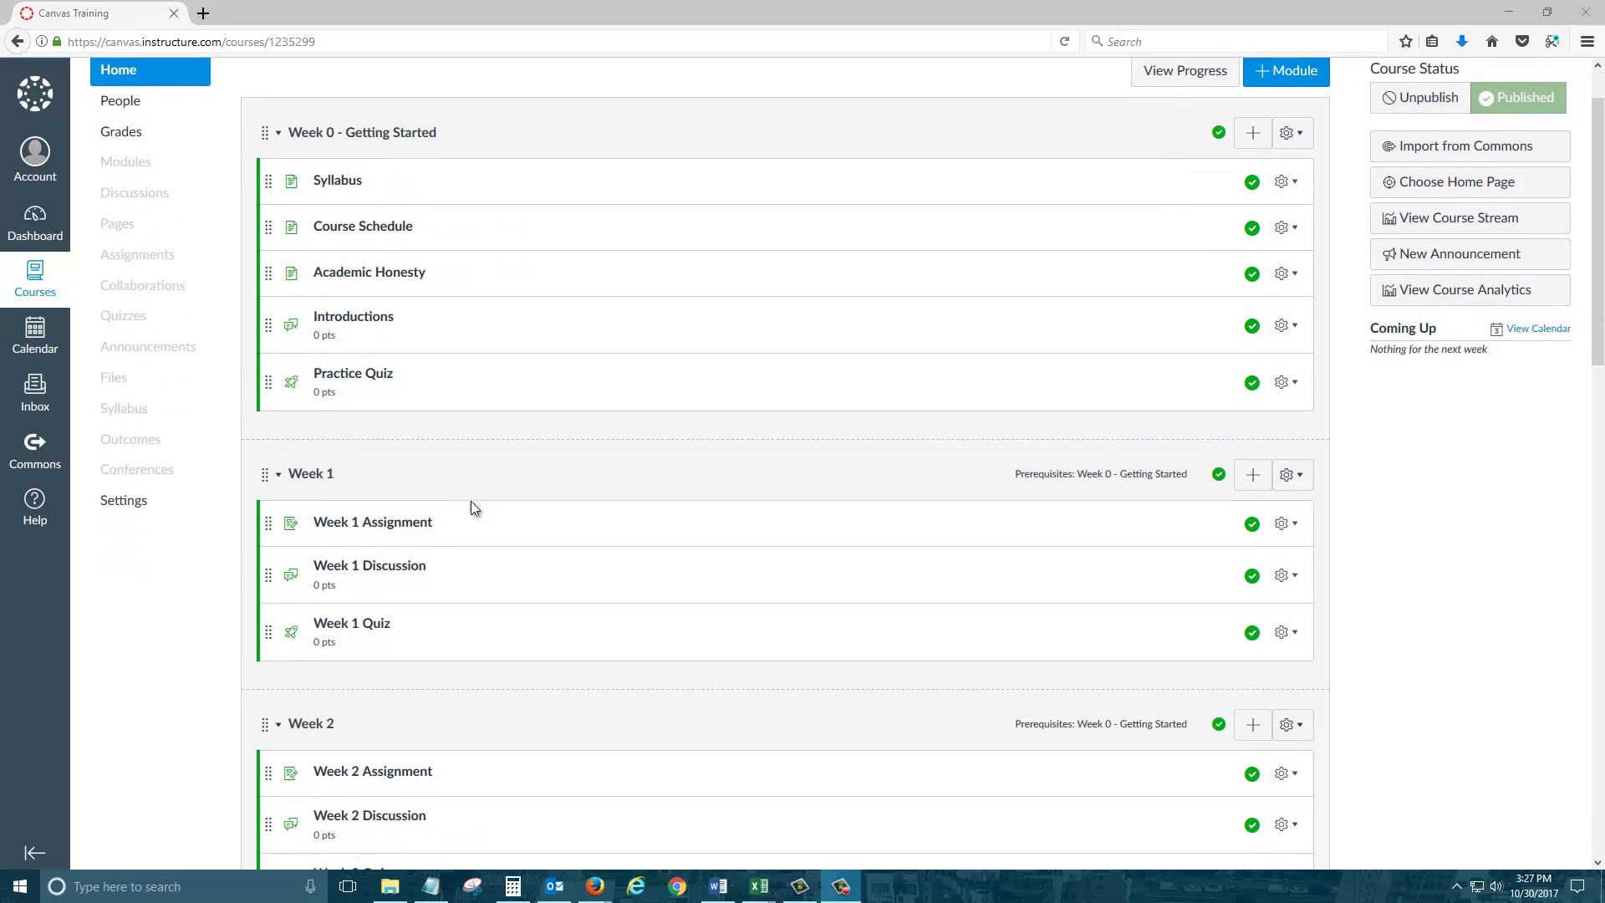
{"action": "scroll", "coordinate": [440, 667], "scroll_direction": "down", "scroll_amount": 8}
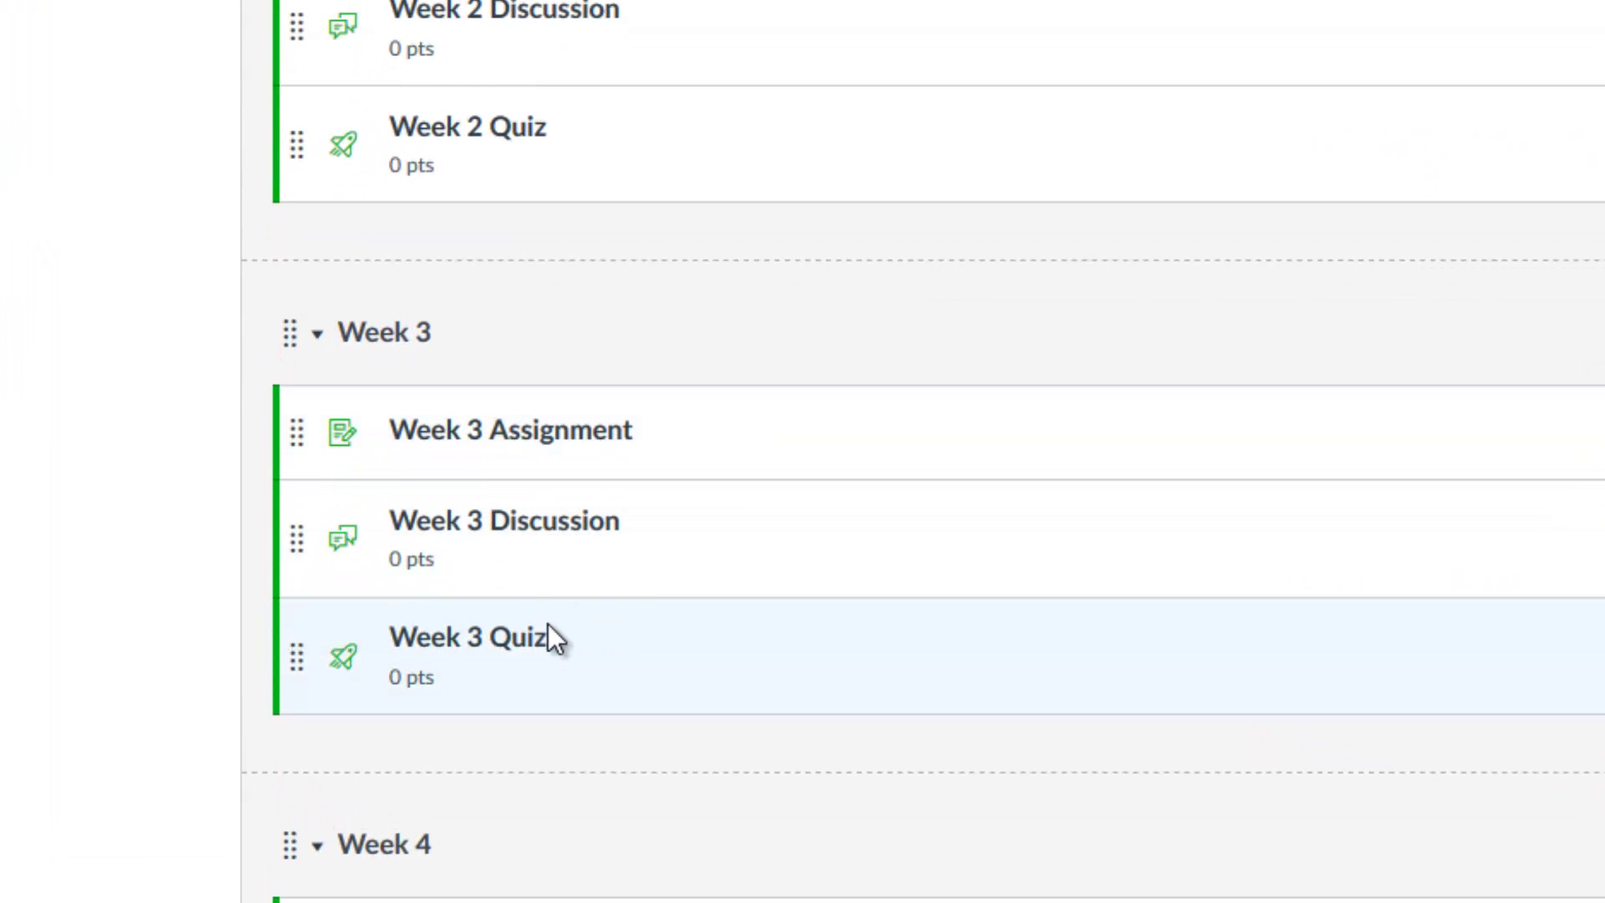
{"action": "scroll", "coordinate": [729, 443], "scroll_direction": "up", "scroll_amount": 5}
{"action": "scroll", "coordinate": [654, 598], "scroll_direction": "up", "scroll_amount": 3}
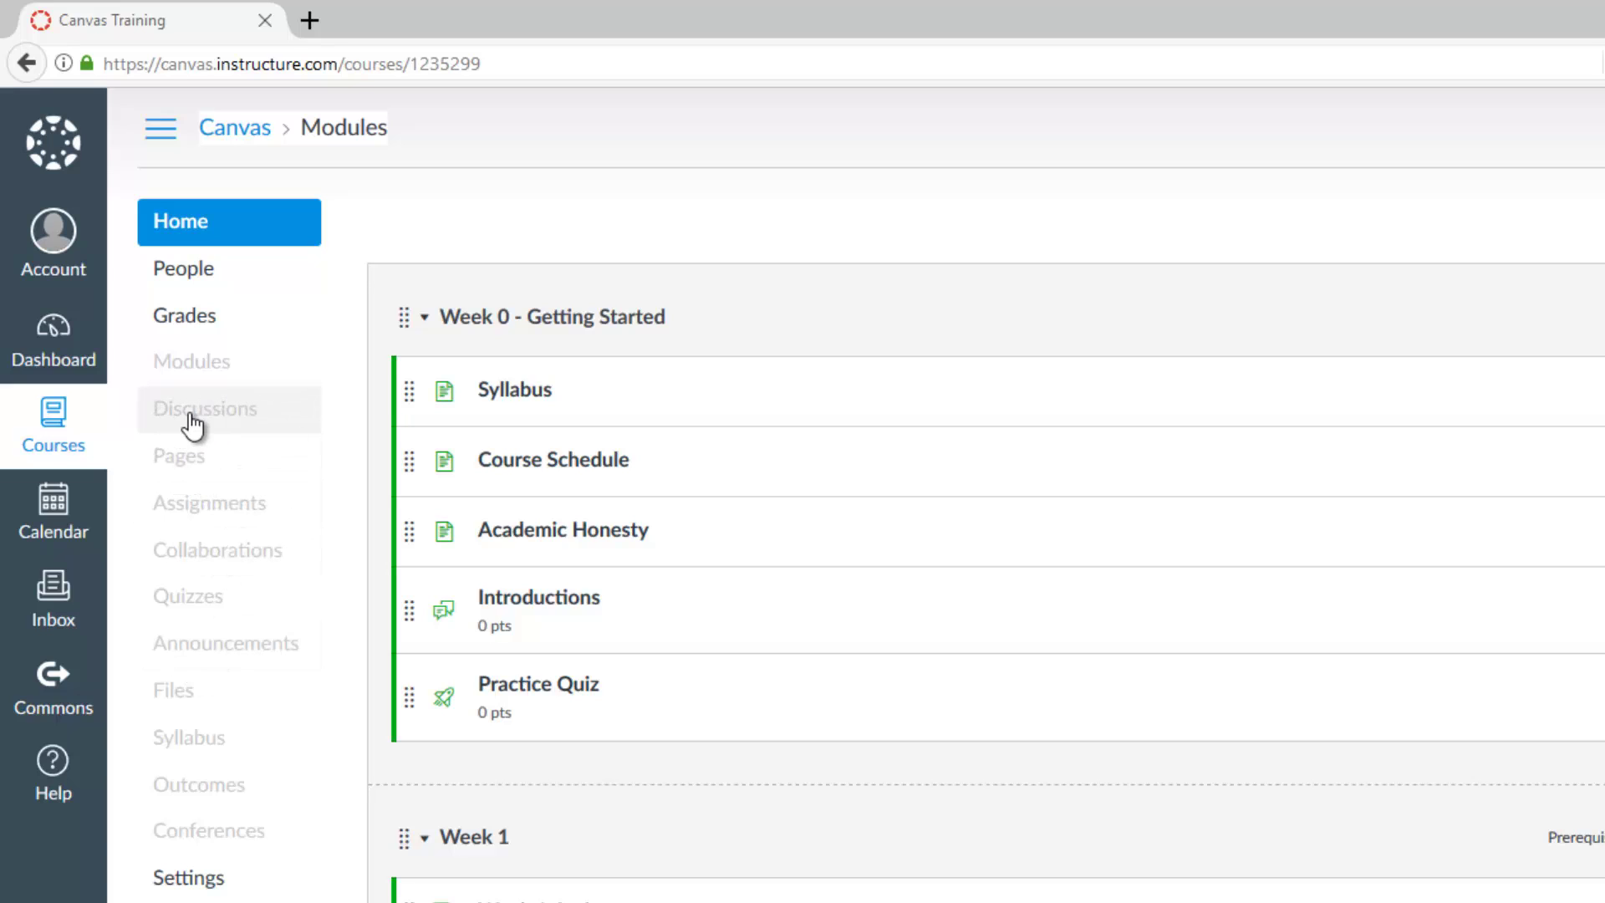
{"action": "scroll", "coordinate": [419, 878], "scroll_direction": "down", "scroll_amount": 5}
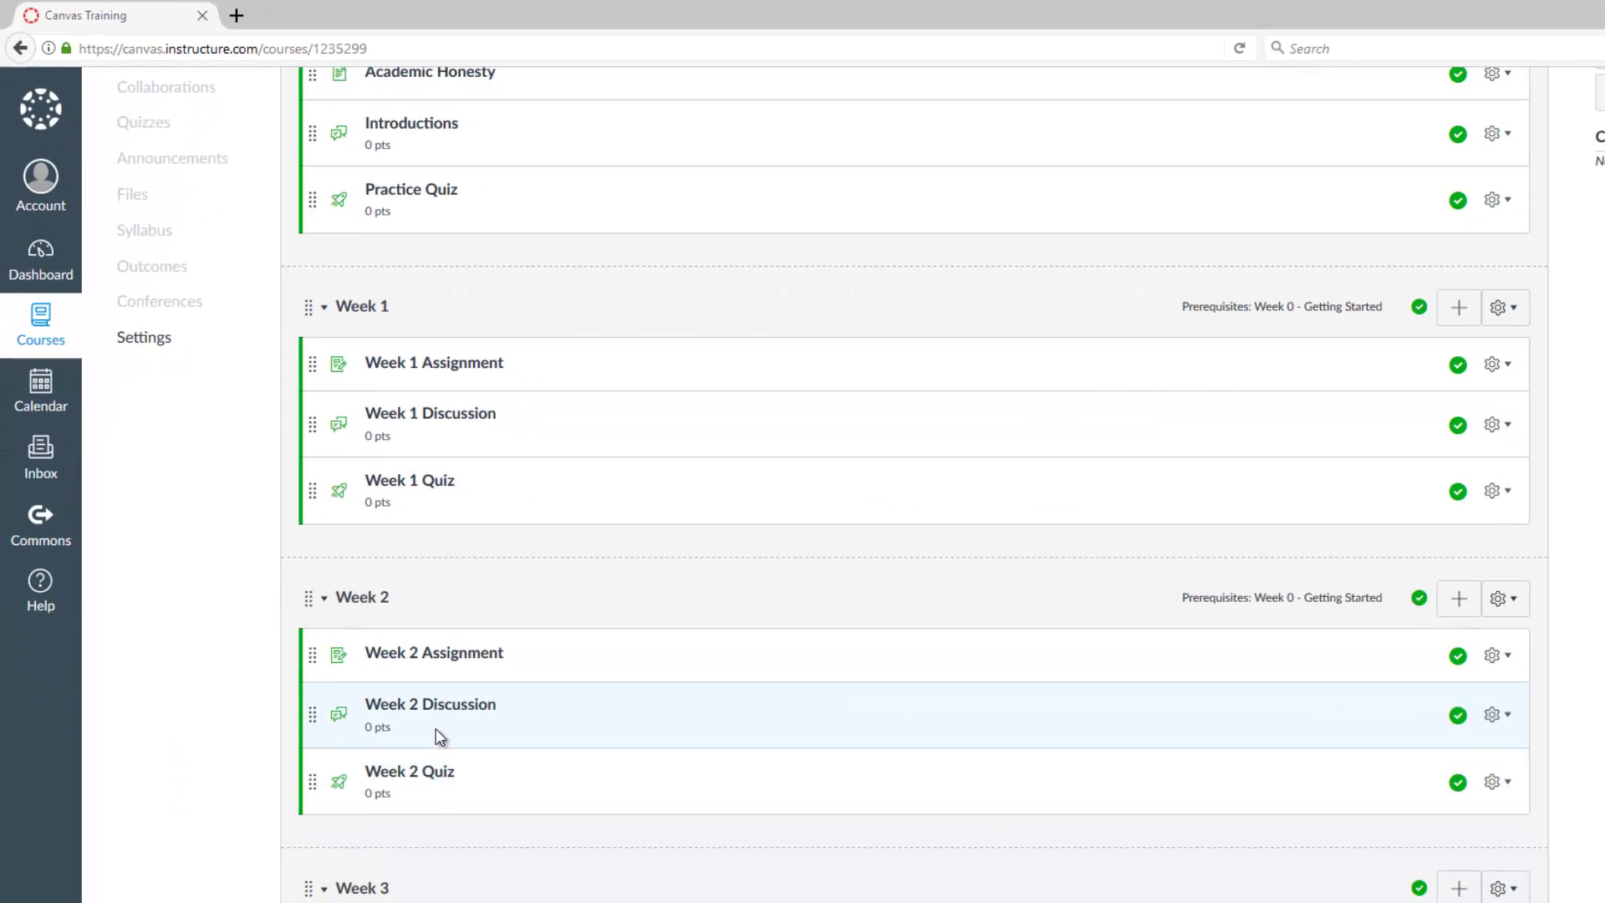
{"action": "scroll", "coordinate": [458, 727], "scroll_direction": "up", "scroll_amount": 3}
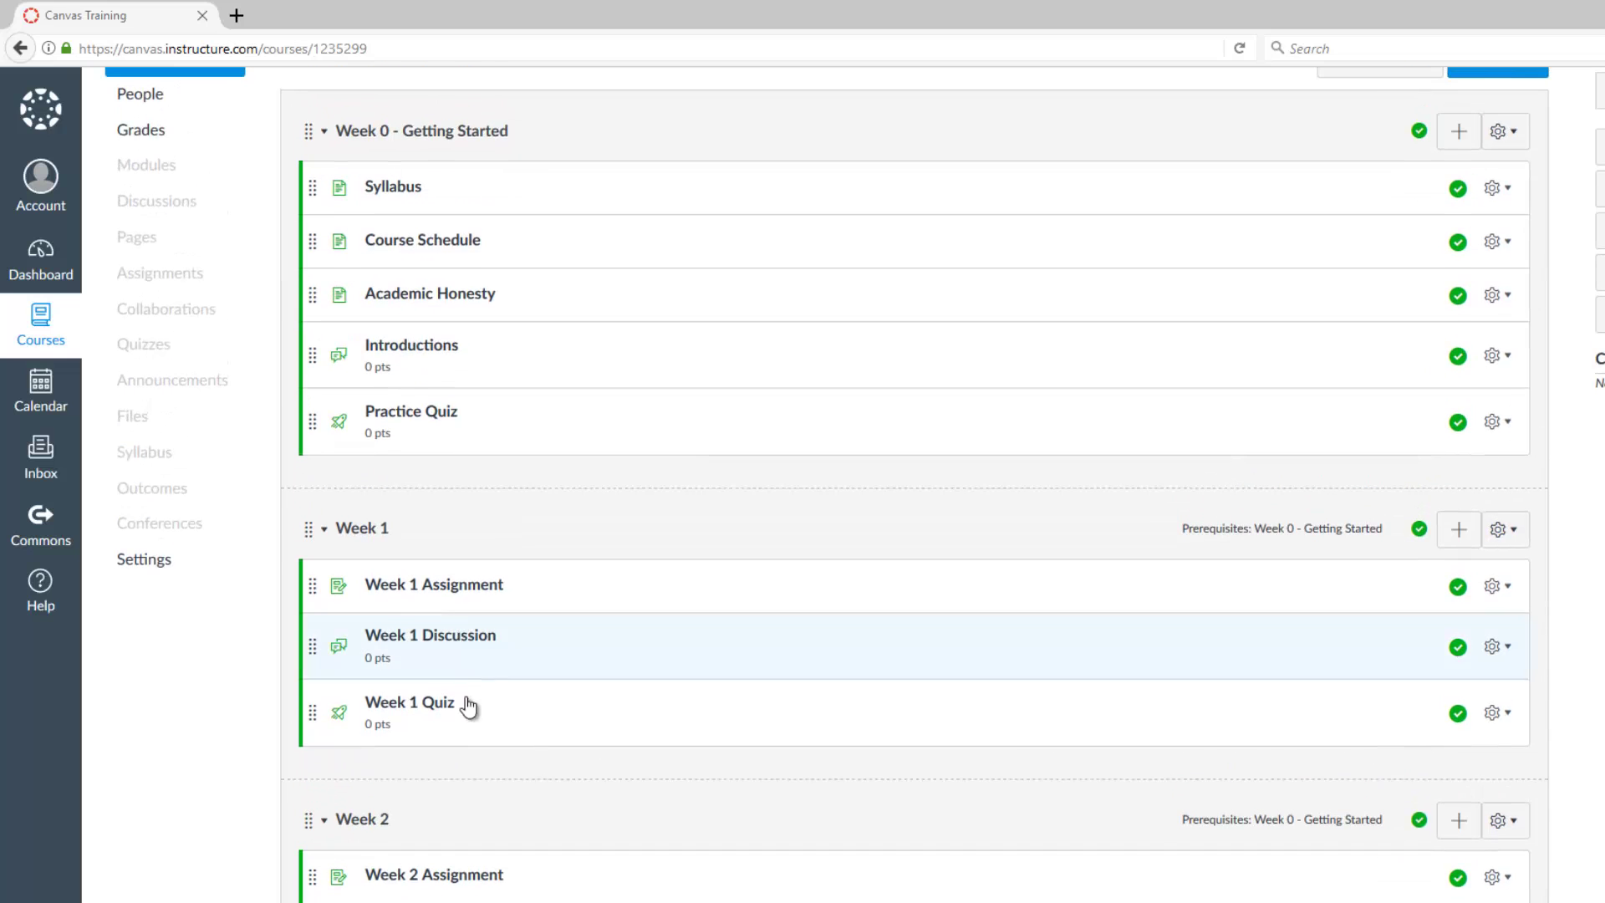
{"action": "scroll", "coordinate": [485, 681], "scroll_direction": "down", "scroll_amount": 8}
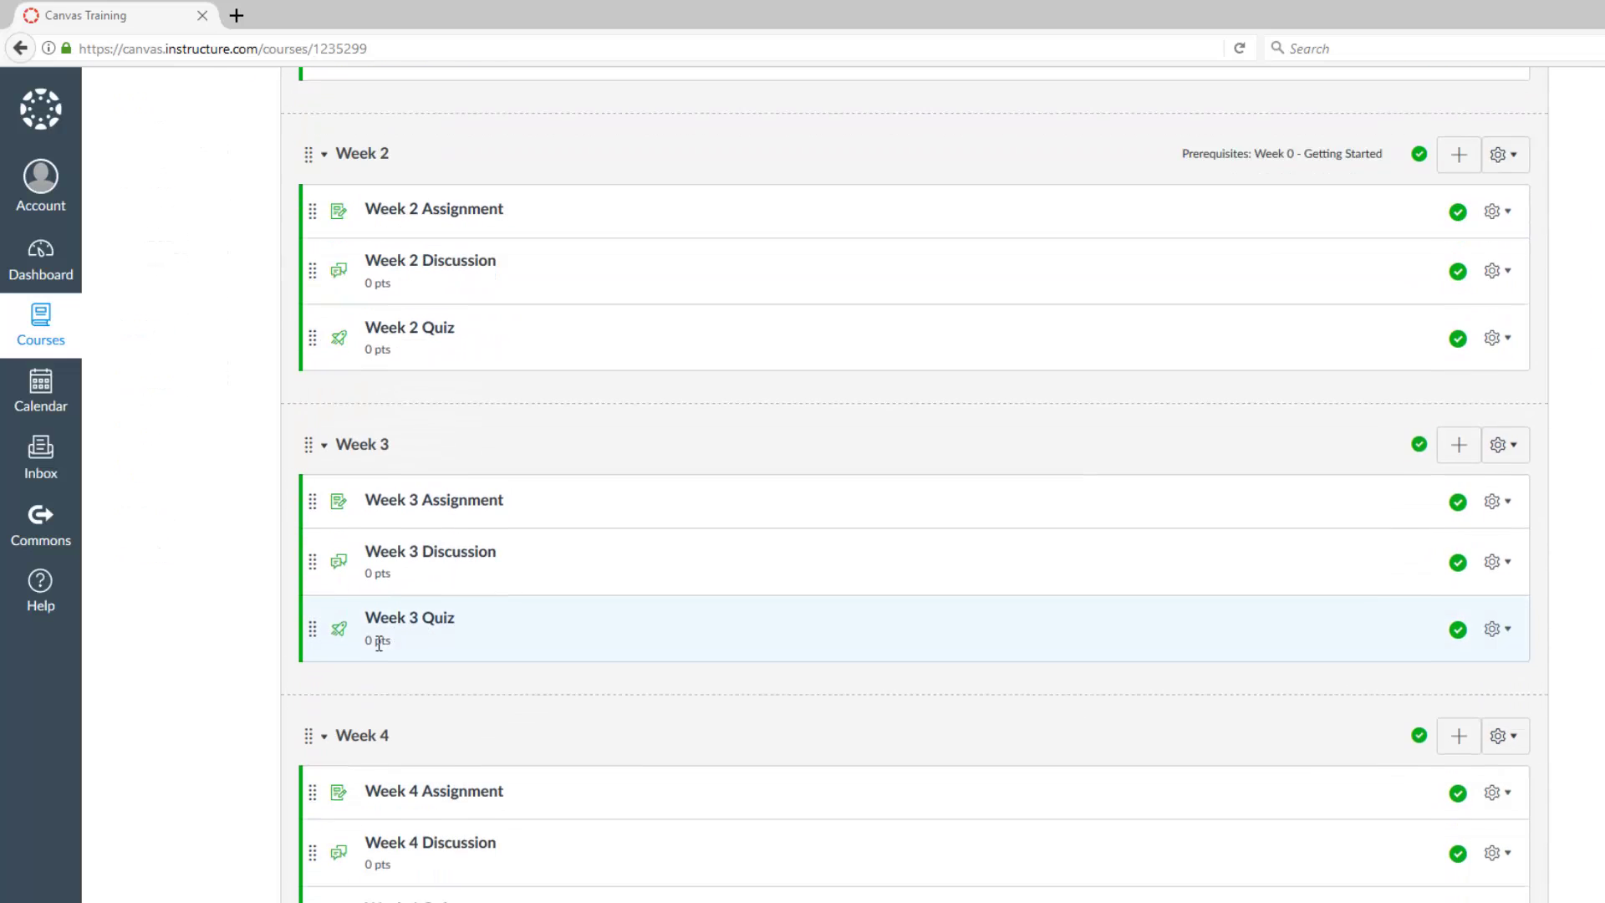
{"action": "scroll", "coordinate": [489, 670], "scroll_direction": "up", "scroll_amount": 10}
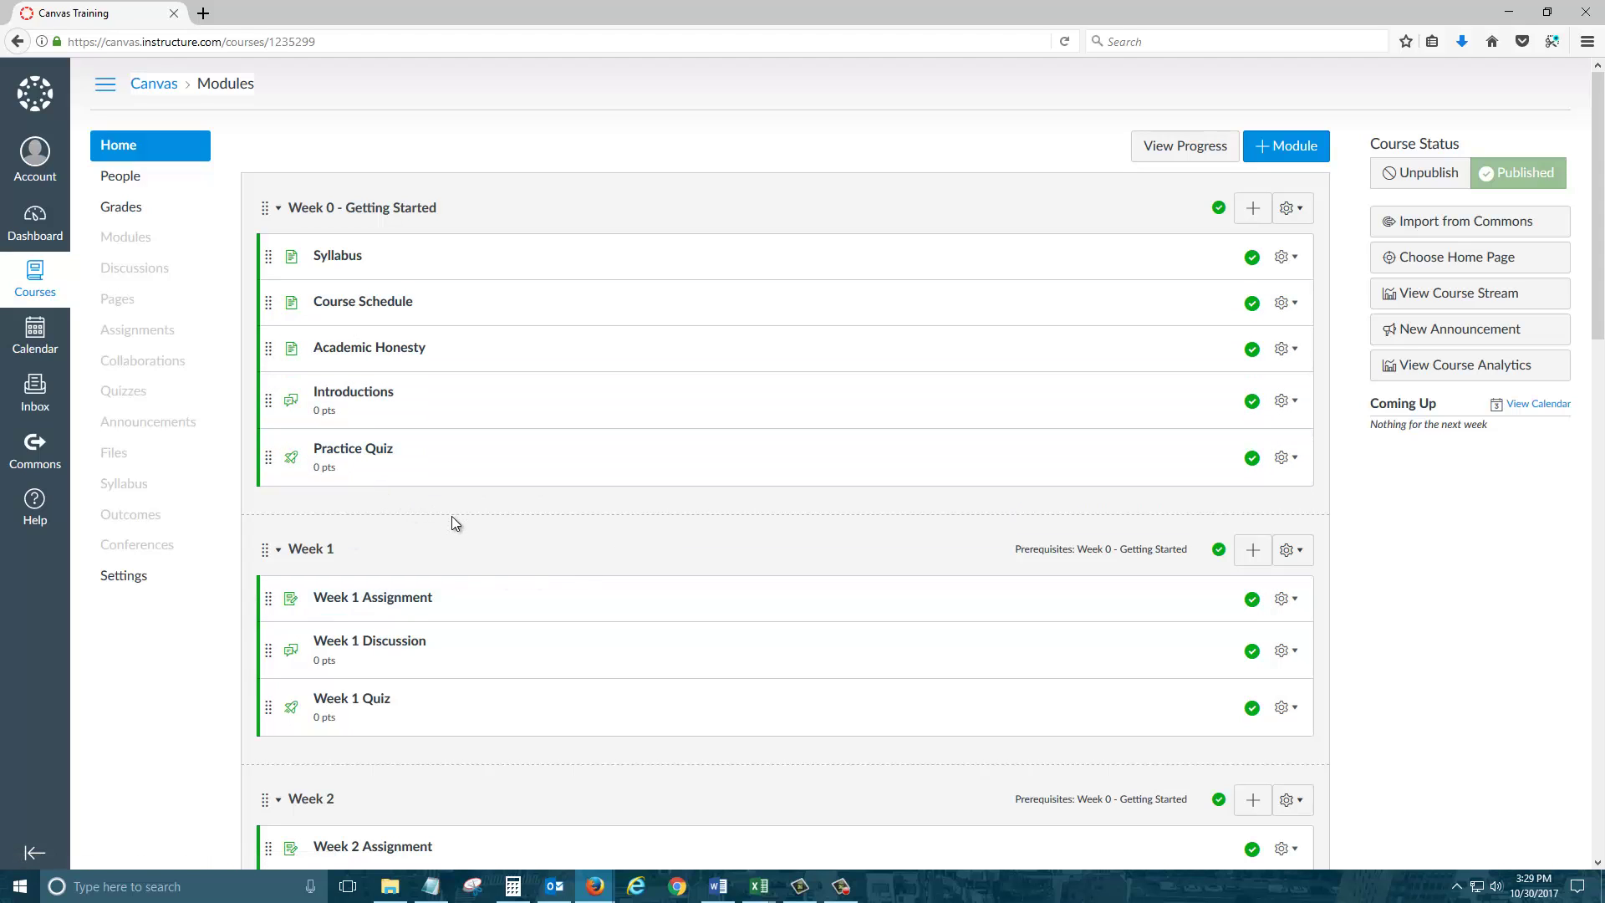
Open the course gradebook, examine its columns through to Assignments and Total, and return to the course home page.
{"action": "left_click", "coordinate": [129, 209]}
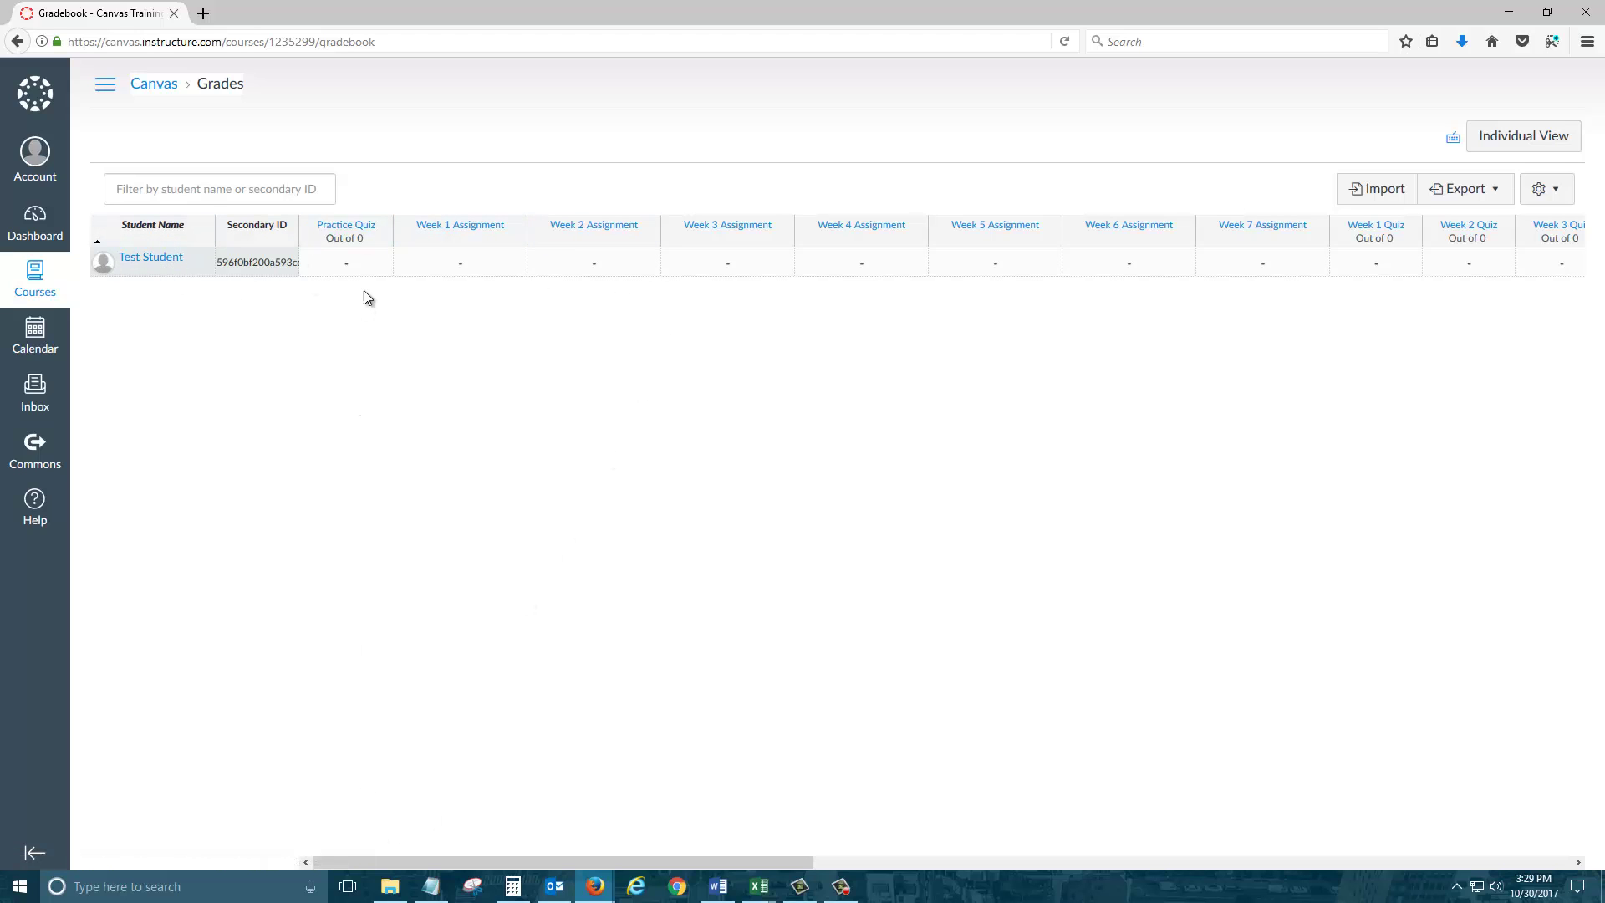
{"action": "left_click_drag", "start_coordinate": [641, 862], "coordinate": [1413, 870]}
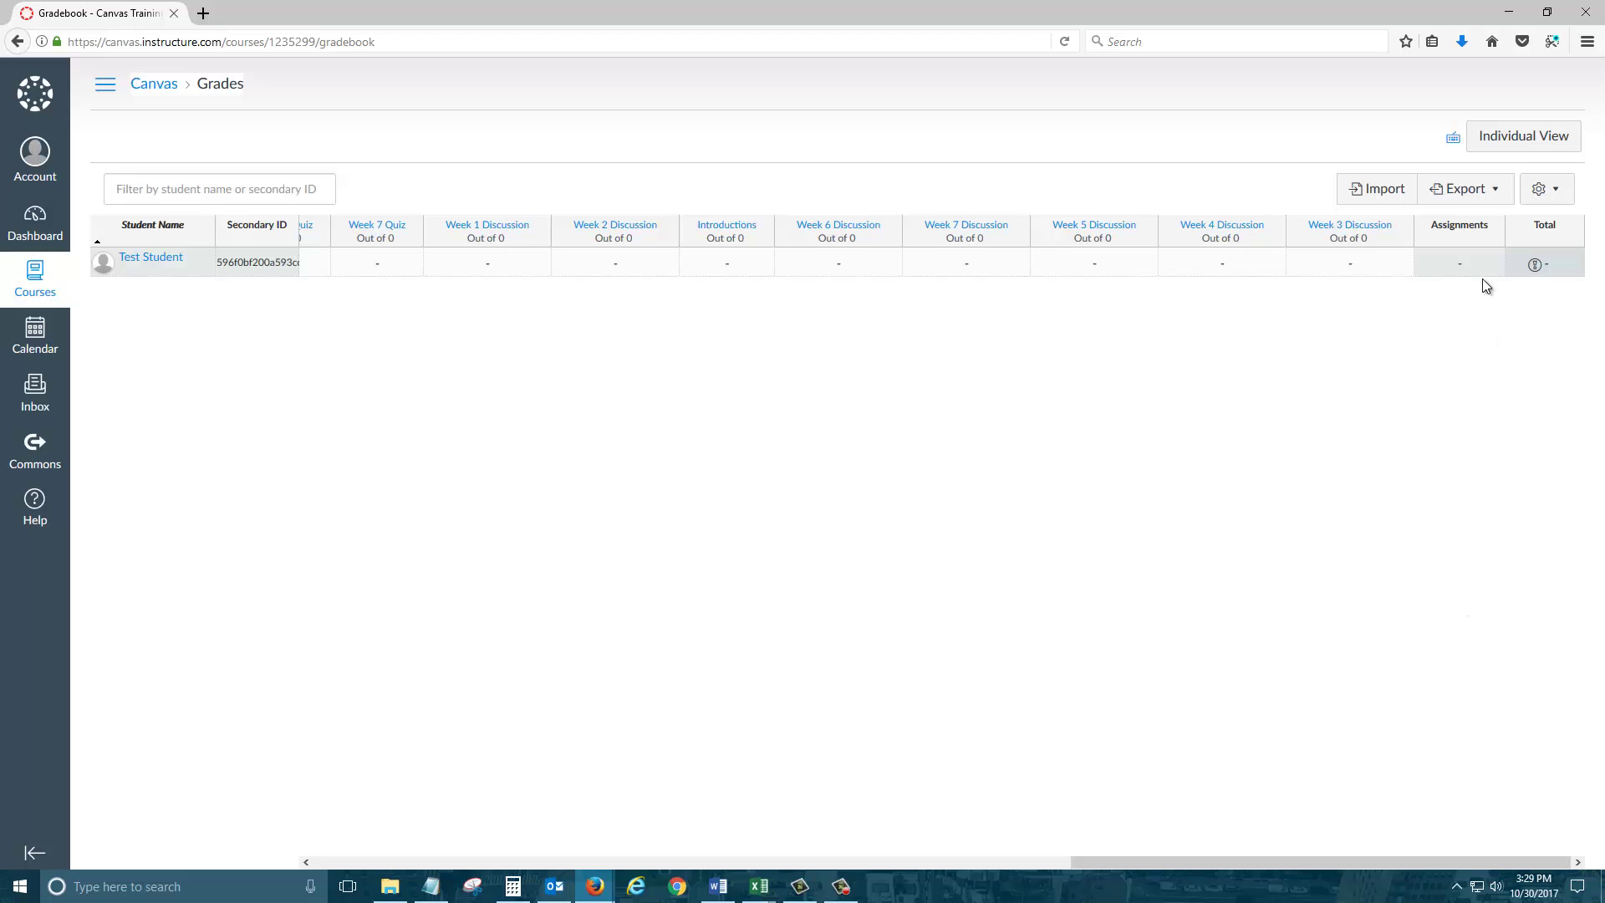
{"action": "mouse_move", "coordinate": [1512, 266]}
{"action": "left_click_drag", "start_coordinate": [1090, 859], "coordinate": [189, 308]}
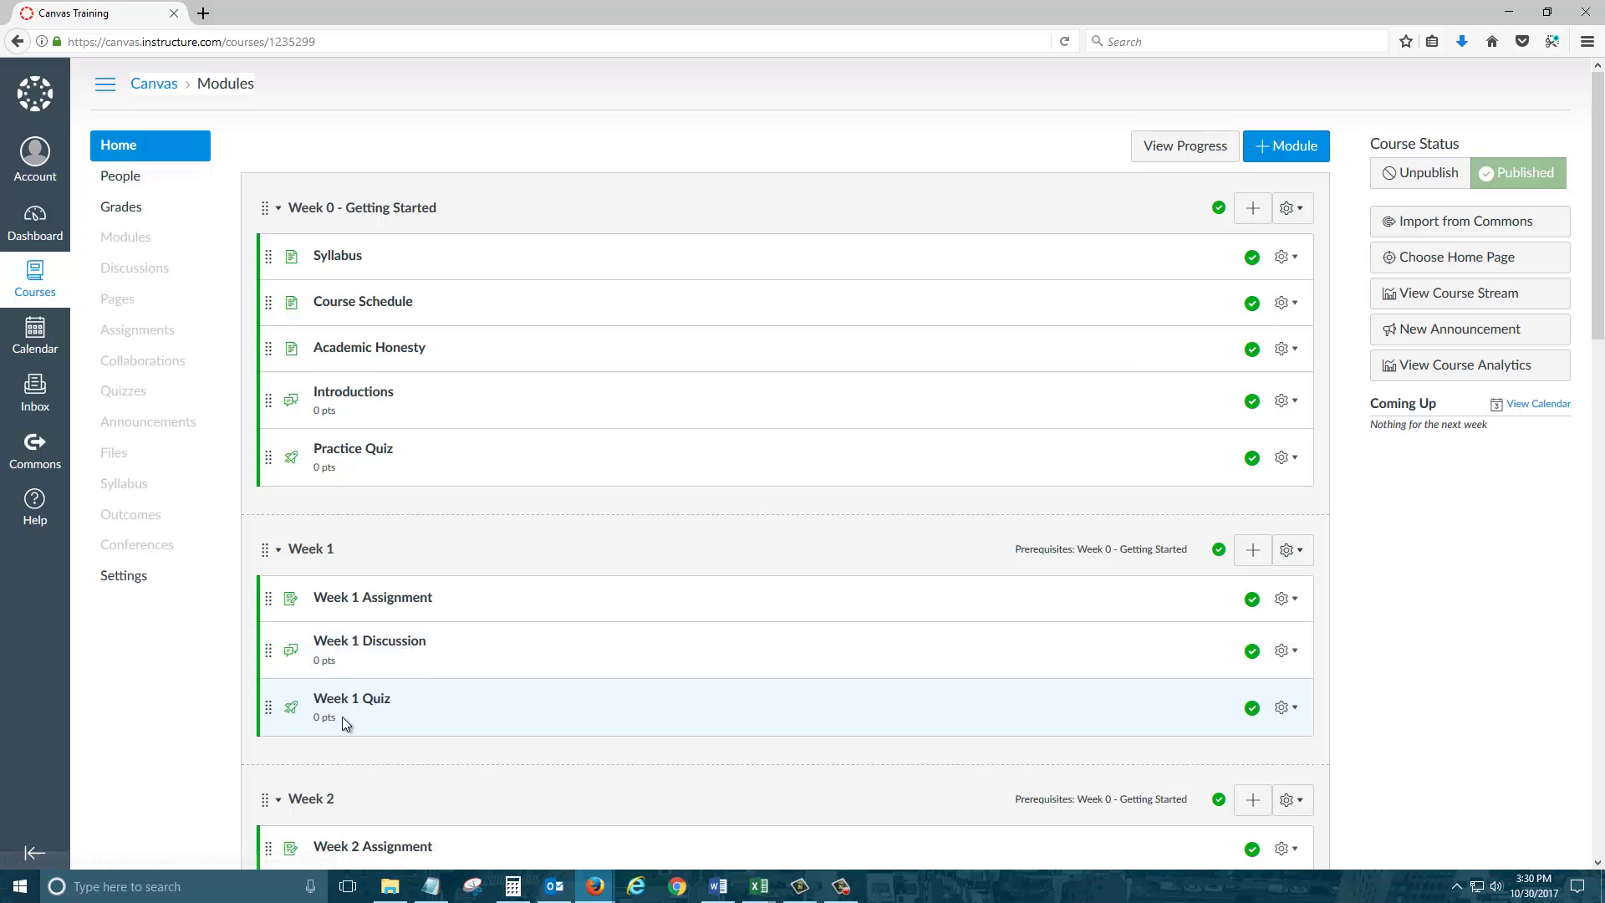
Open the course's Assignments page.
{"action": "scroll", "coordinate": [355, 713], "scroll_direction": "down", "scroll_amount": 3}
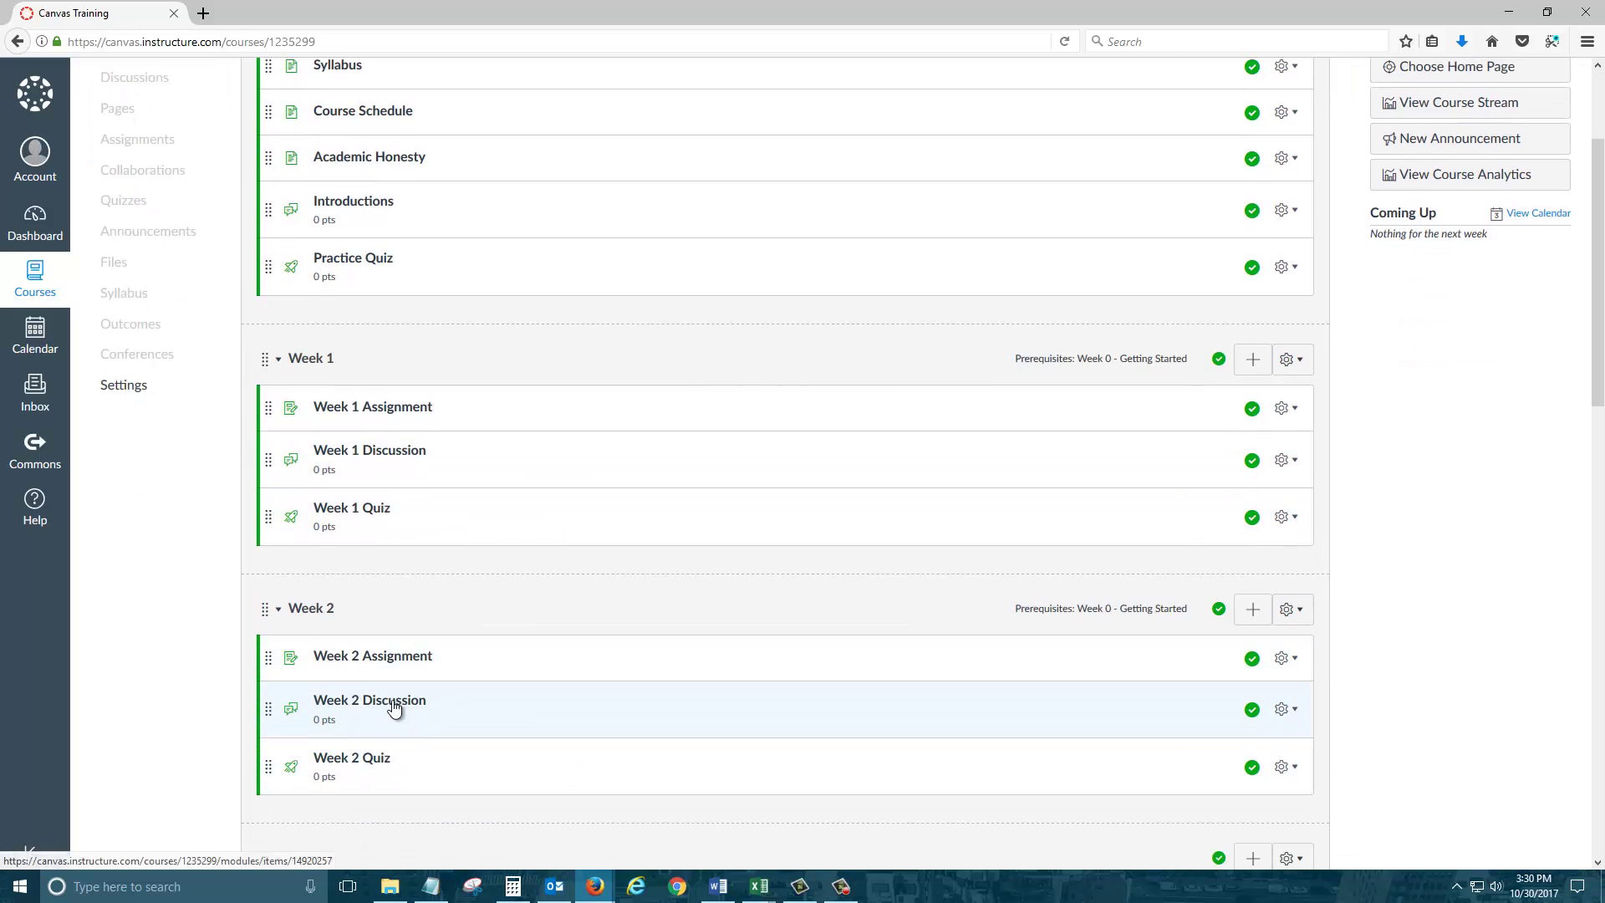
{"action": "scroll", "coordinate": [406, 704], "scroll_direction": "up", "scroll_amount": 3}
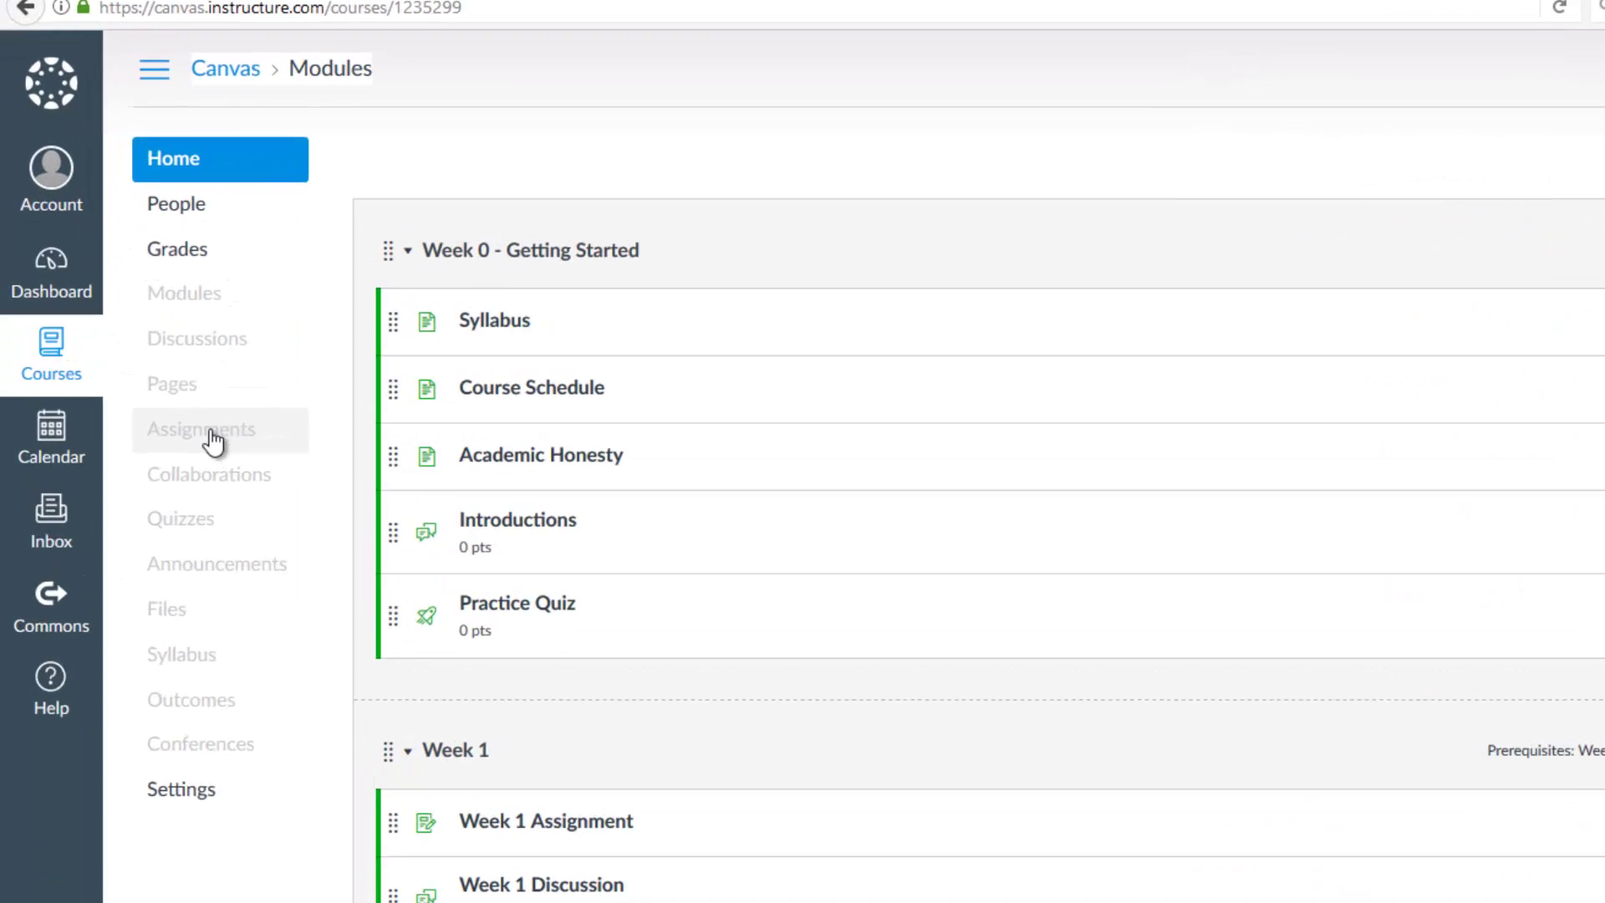
{"action": "left_click", "coordinate": [214, 435]}
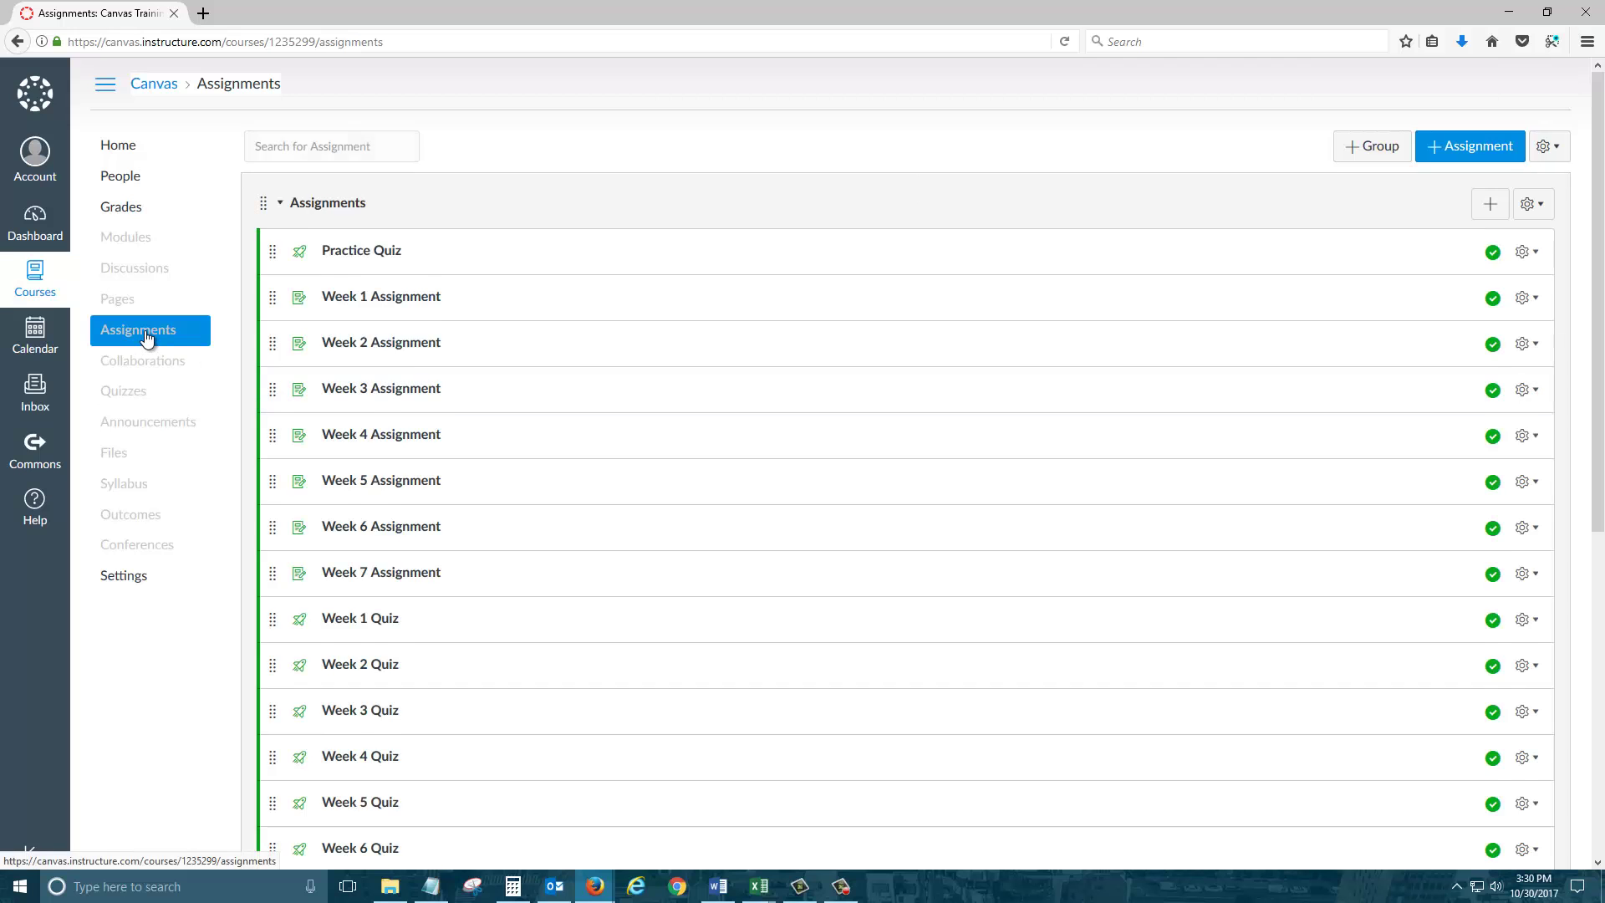
Examine how the assignments, quizzes and discussions are arranged within the single Assignments group.
{"action": "scroll", "coordinate": [427, 574], "scroll_direction": "down", "scroll_amount": 3}
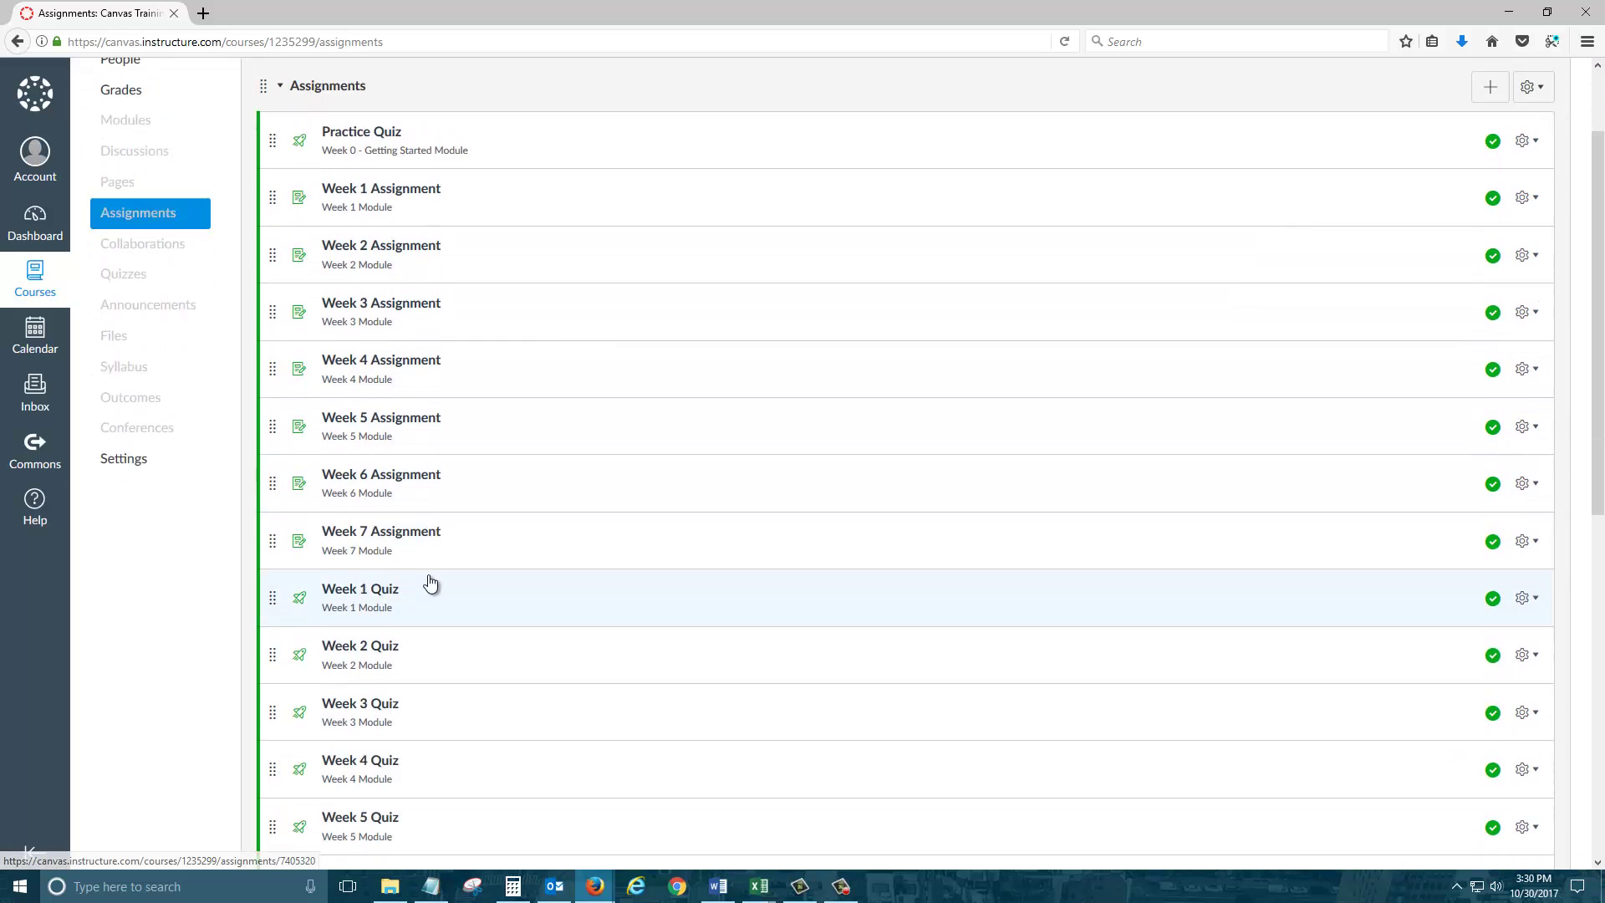
{"action": "scroll", "coordinate": [431, 583], "scroll_direction": "up", "scroll_amount": 3}
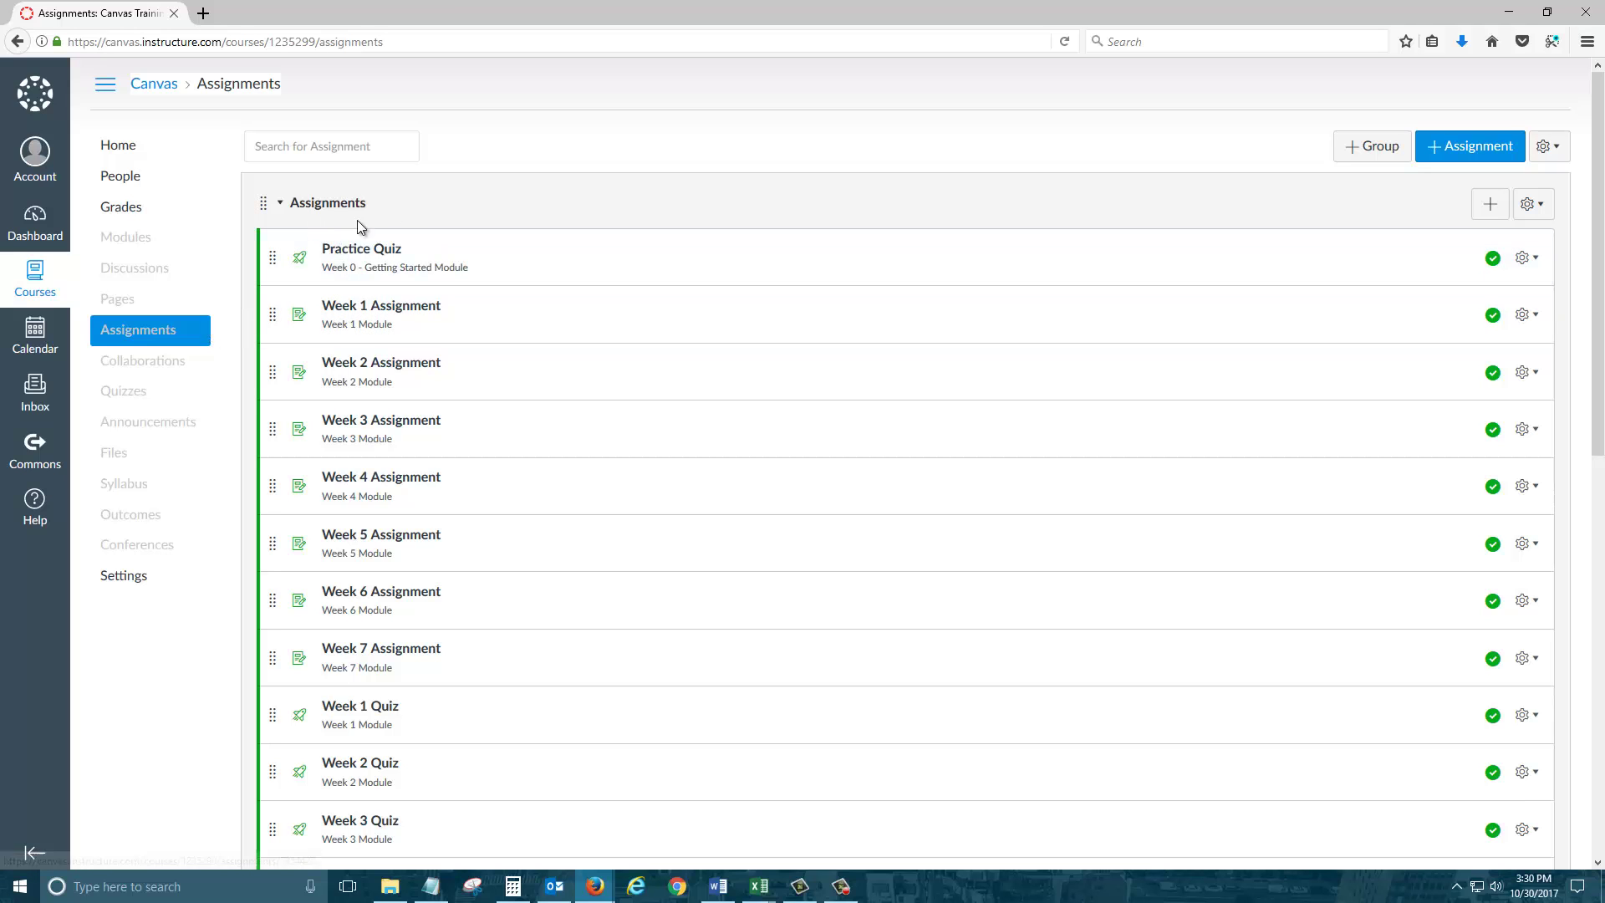
{"action": "scroll", "coordinate": [473, 685], "scroll_direction": "down", "scroll_amount": 12}
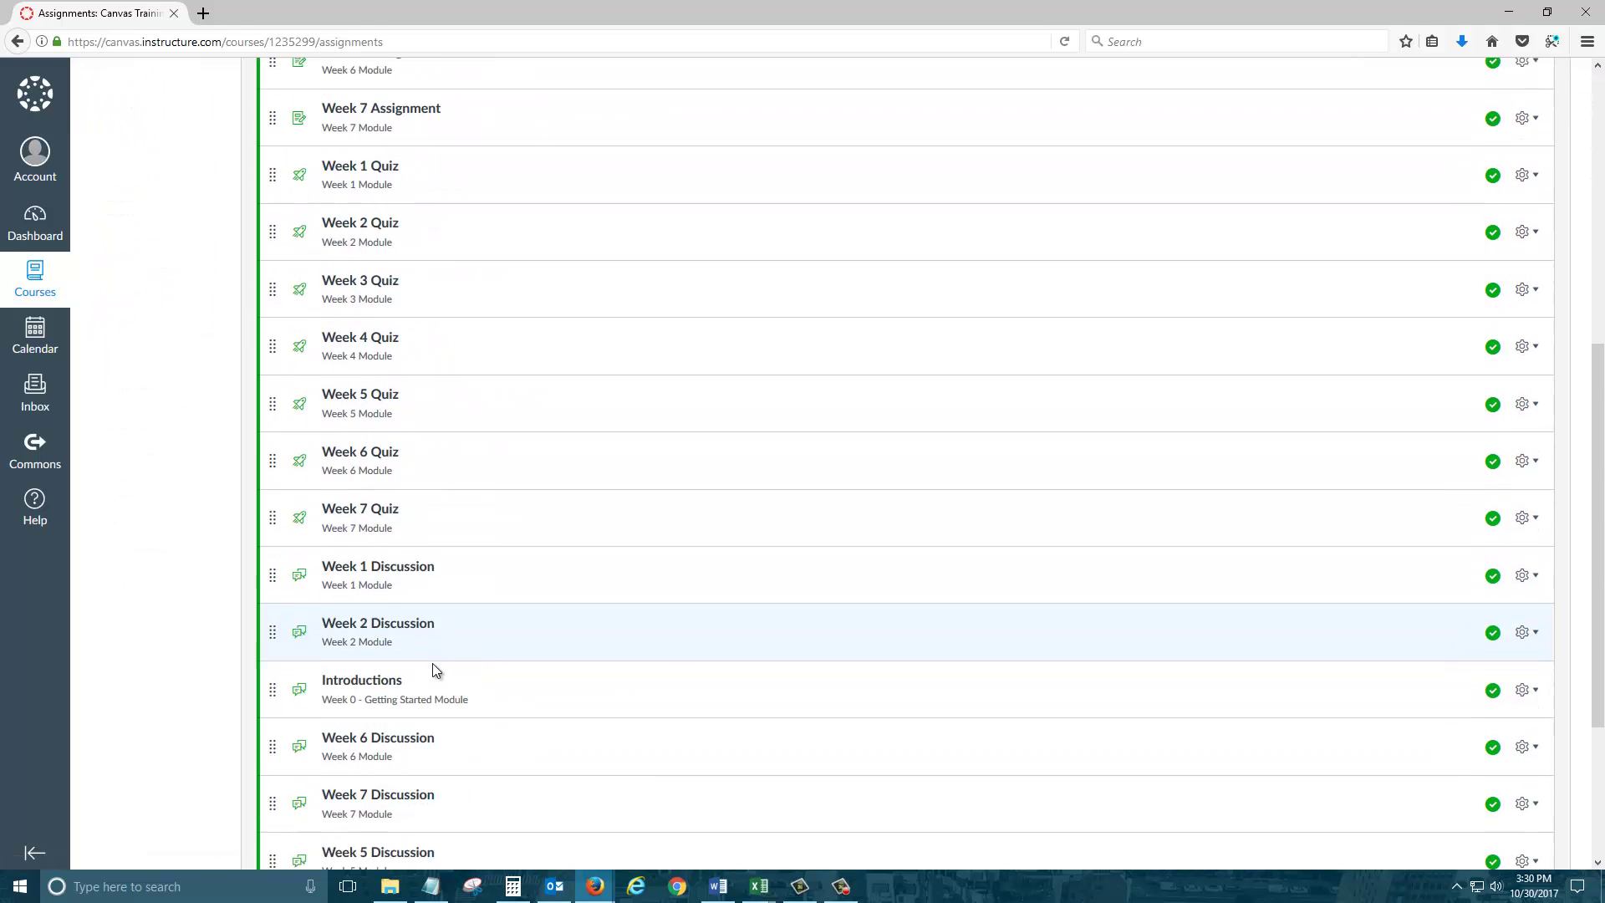
{"action": "scroll", "coordinate": [388, 677], "scroll_direction": "down", "scroll_amount": 2}
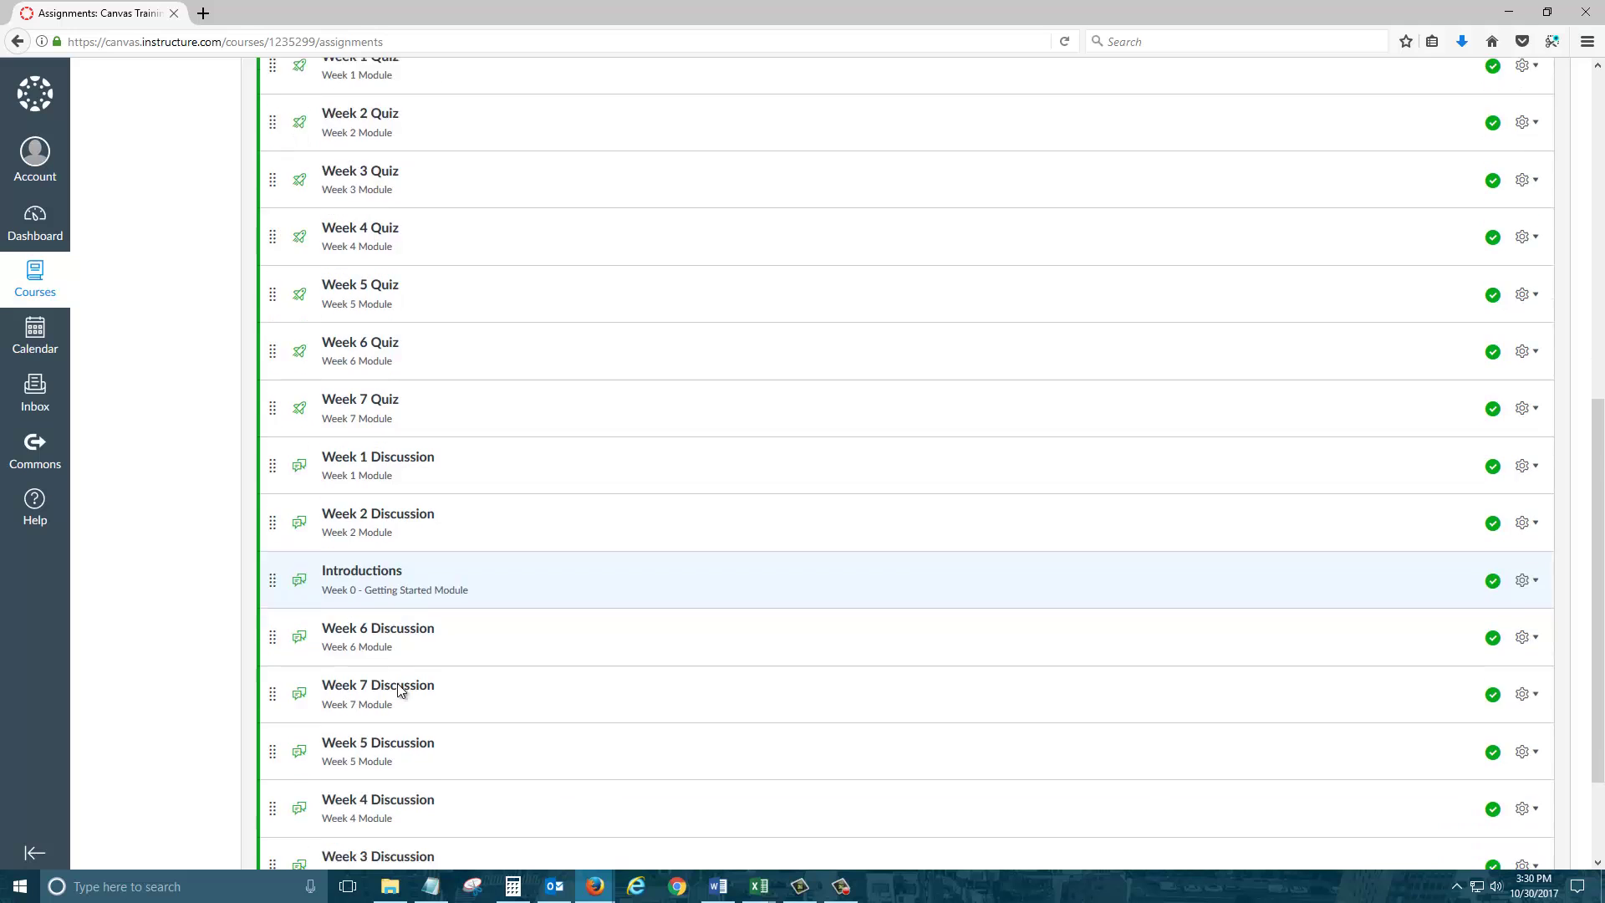
{"action": "scroll", "coordinate": [393, 711], "scroll_direction": "down", "scroll_amount": 3}
{"action": "scroll", "coordinate": [389, 726], "scroll_direction": "up", "scroll_amount": 6}
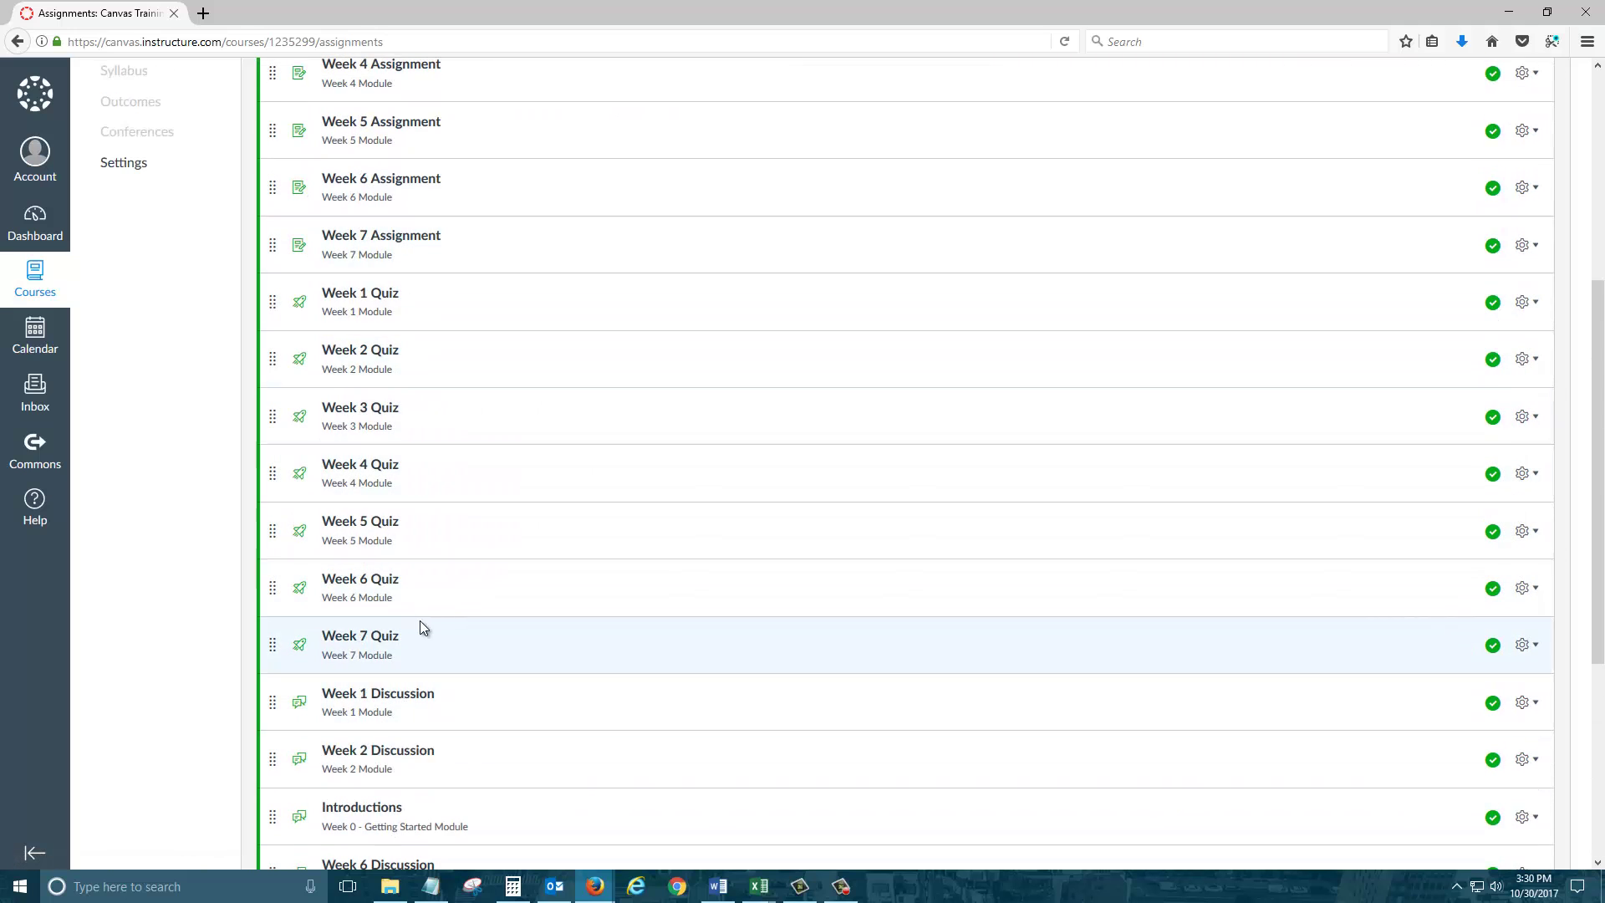
{"action": "scroll", "coordinate": [553, 575], "scroll_direction": "up", "scroll_amount": 5}
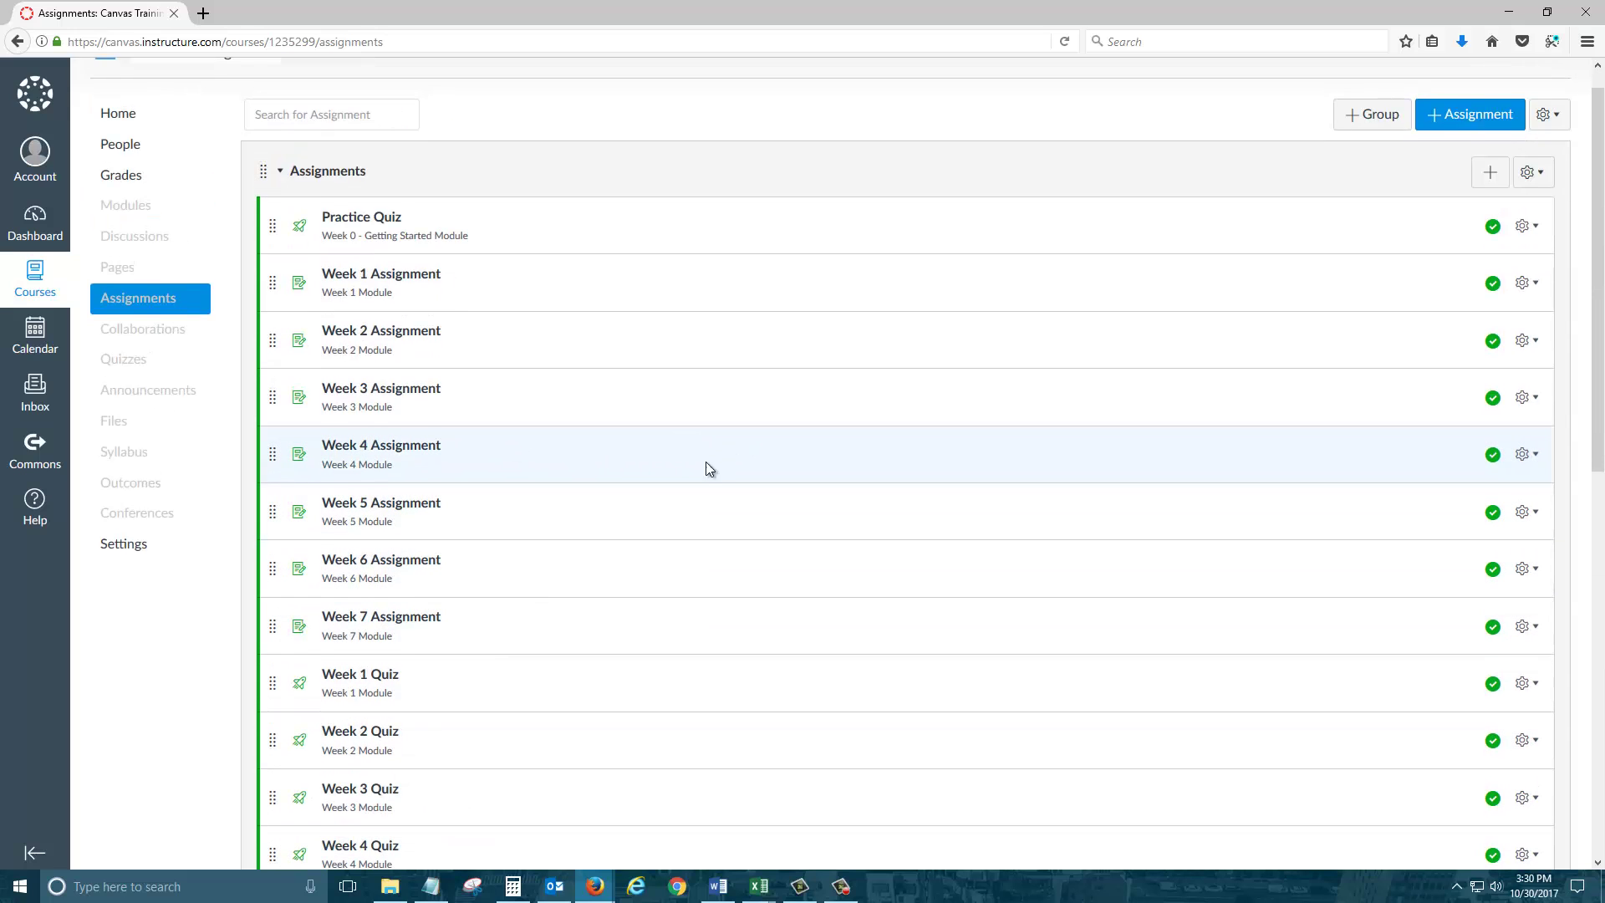
{"action": "scroll", "coordinate": [706, 462], "scroll_direction": "up", "scroll_amount": 1}
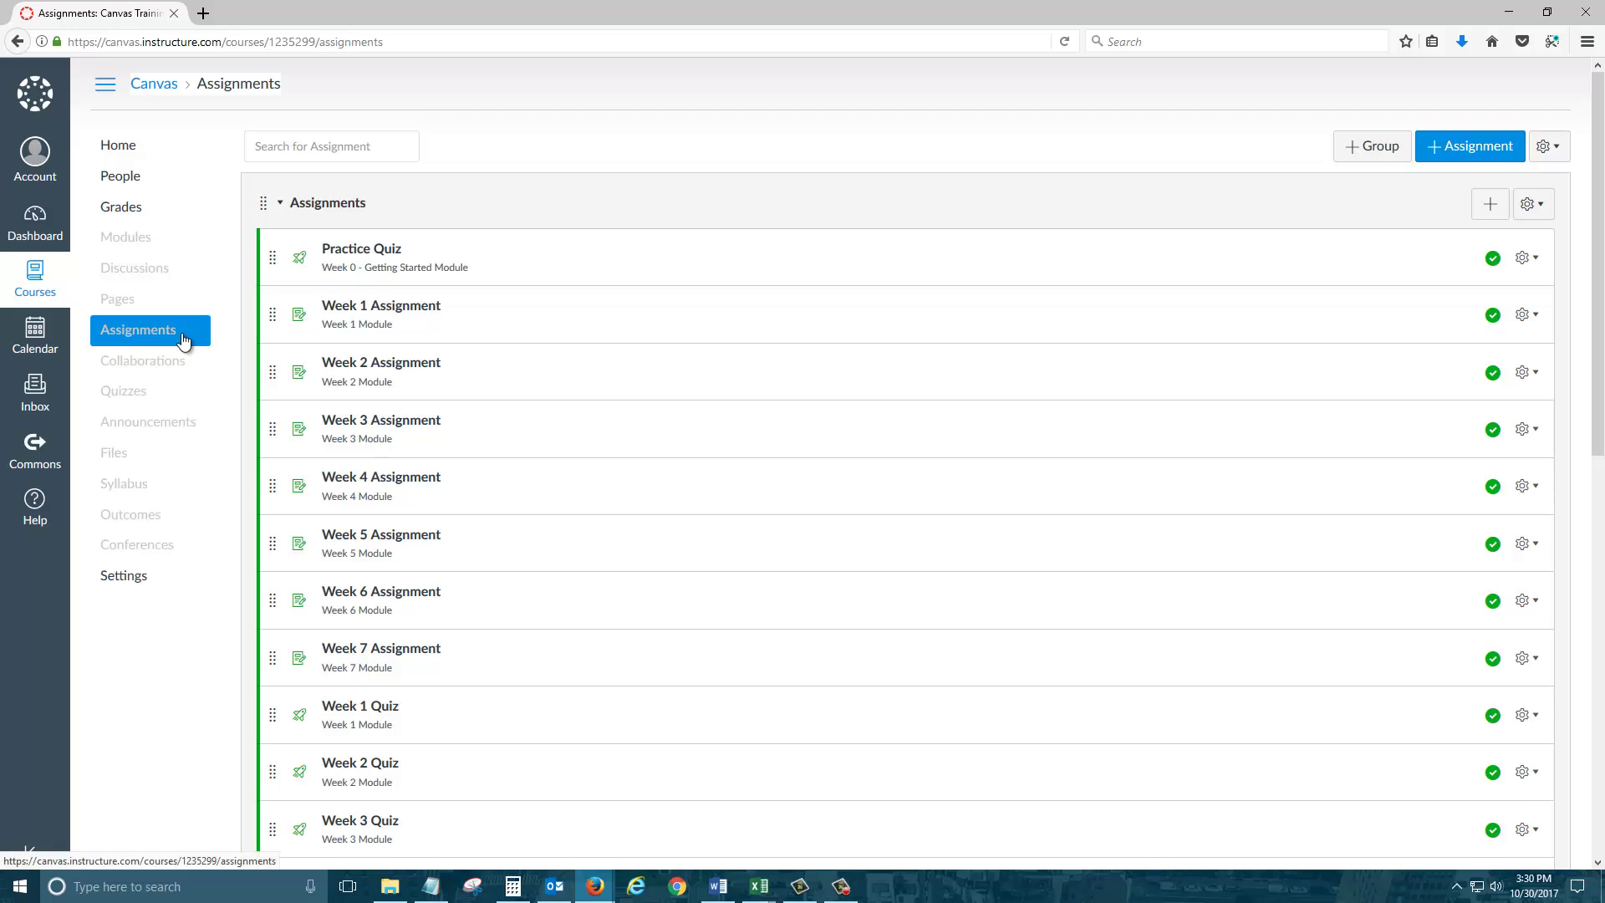
{"action": "scroll", "coordinate": [533, 454], "scroll_direction": "down", "scroll_amount": 7}
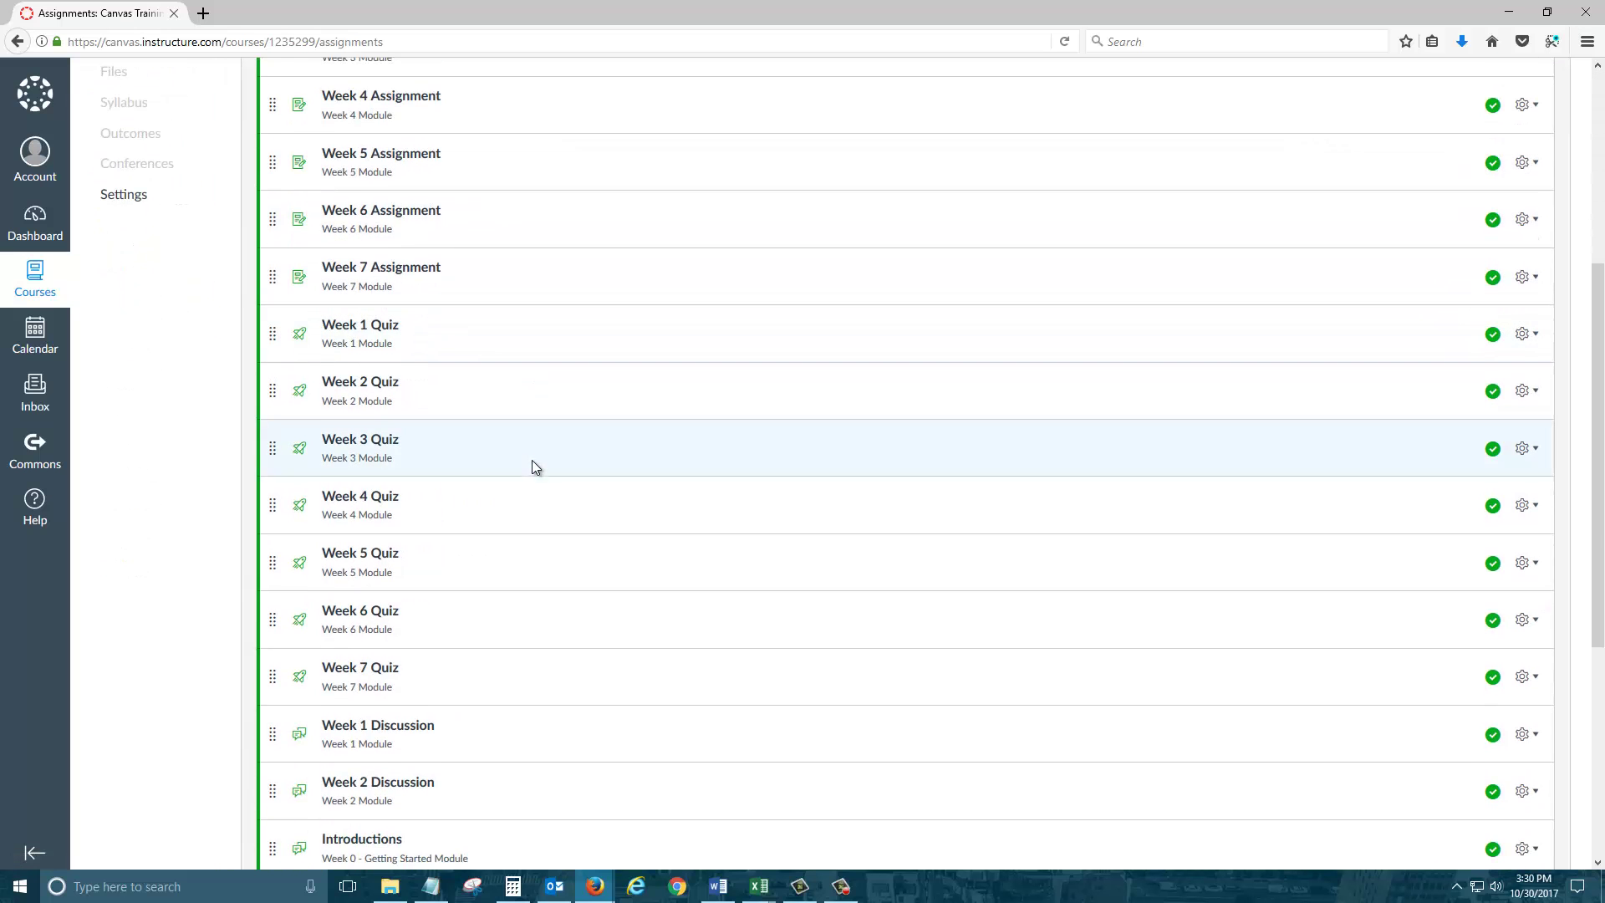
{"action": "scroll", "coordinate": [508, 590], "scroll_direction": "down", "scroll_amount": 2}
{"action": "scroll", "coordinate": [440, 570], "scroll_direction": "up", "scroll_amount": 8}
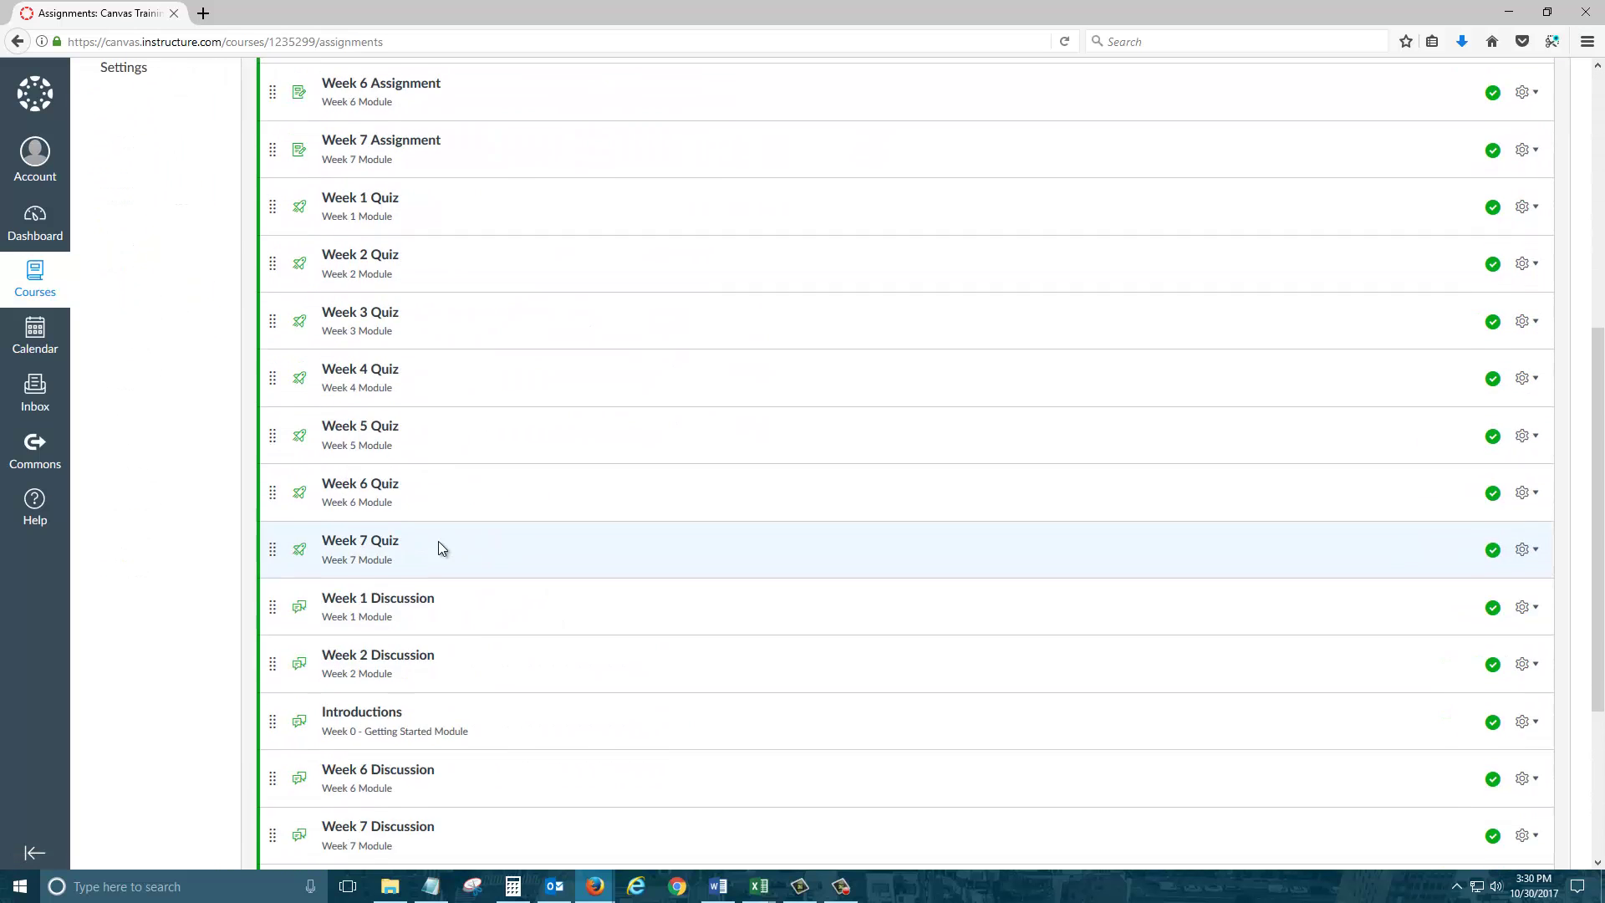
{"action": "scroll", "coordinate": [585, 518], "scroll_direction": "up", "scroll_amount": 3}
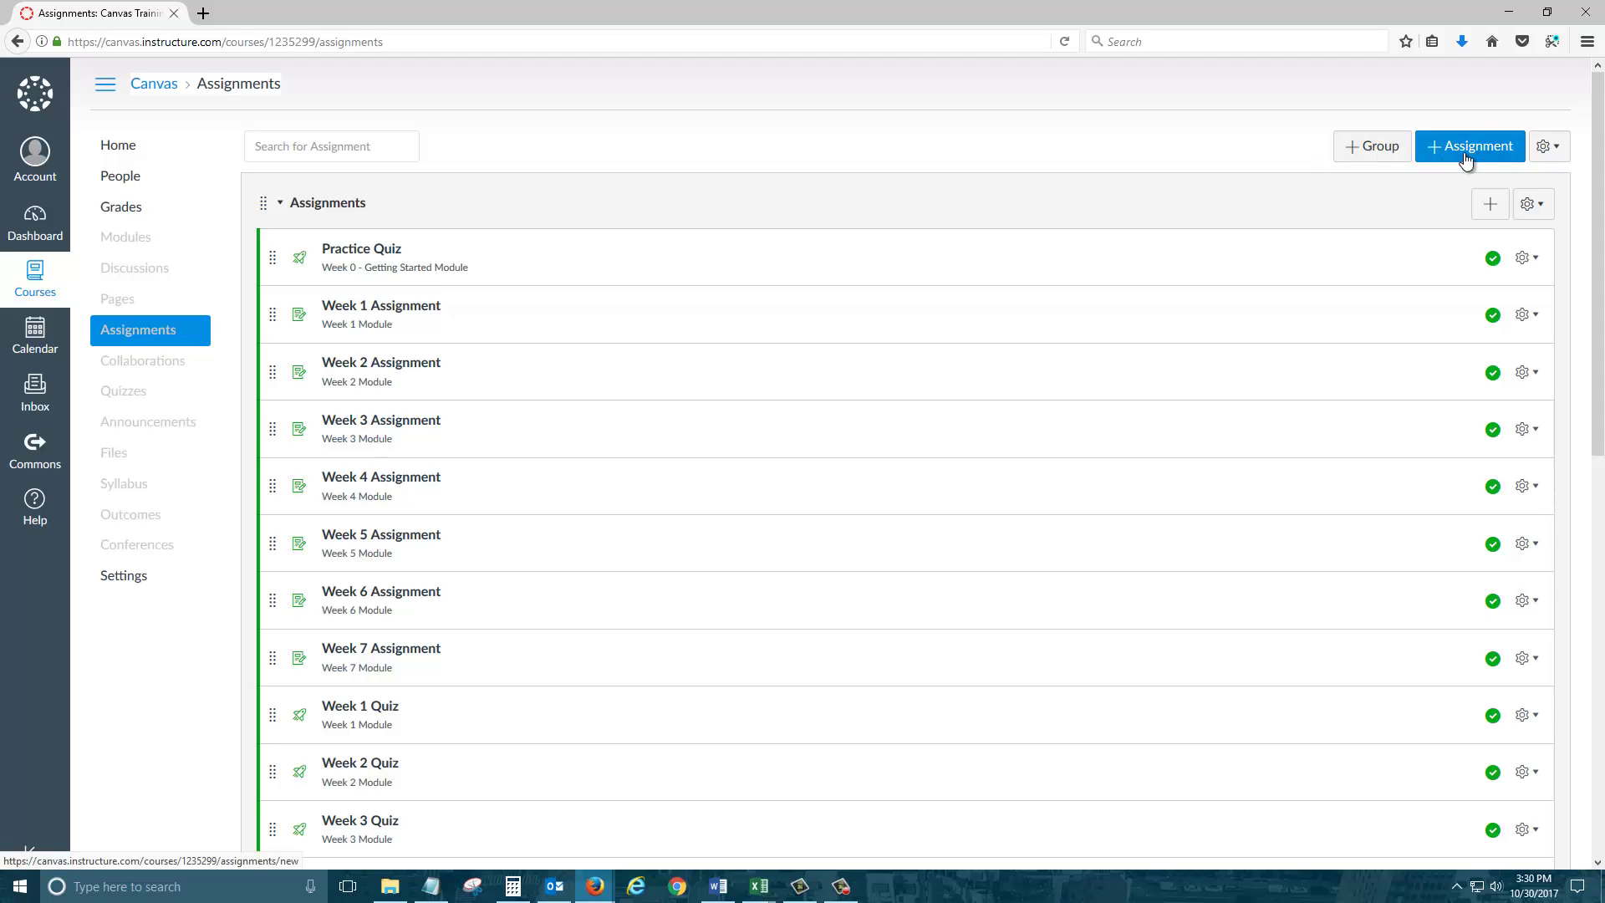
Add an assignment group named "Quizzes" and save it.
{"action": "left_click", "coordinate": [1371, 150]}
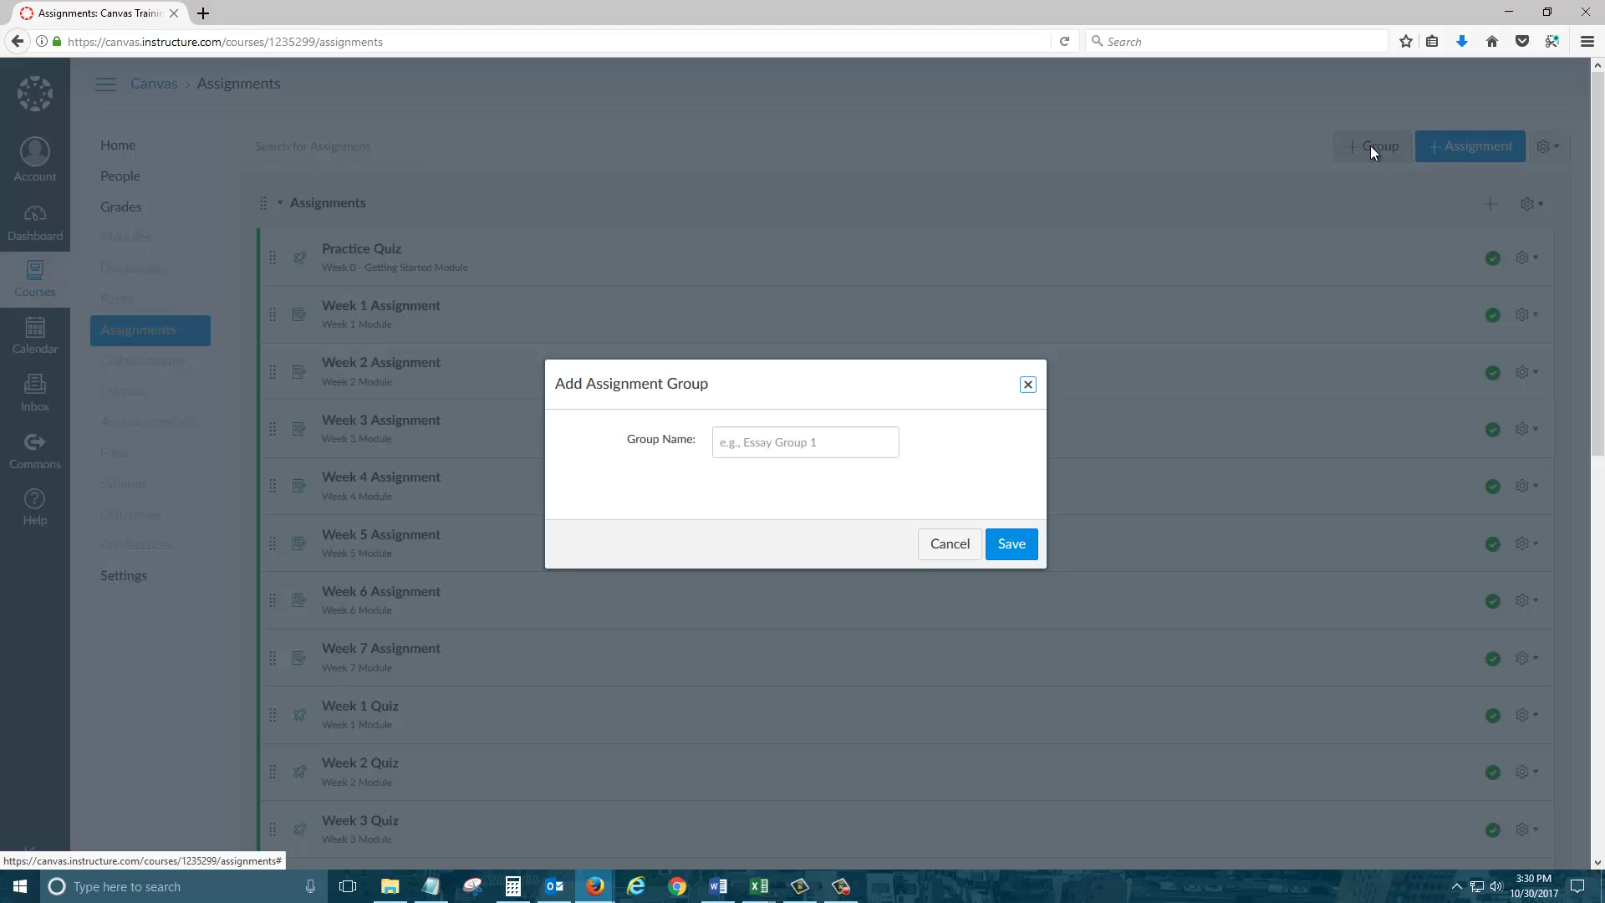
{"action": "left_click", "coordinate": [813, 447]}
{"action": "type", "text": "Quizzes"}
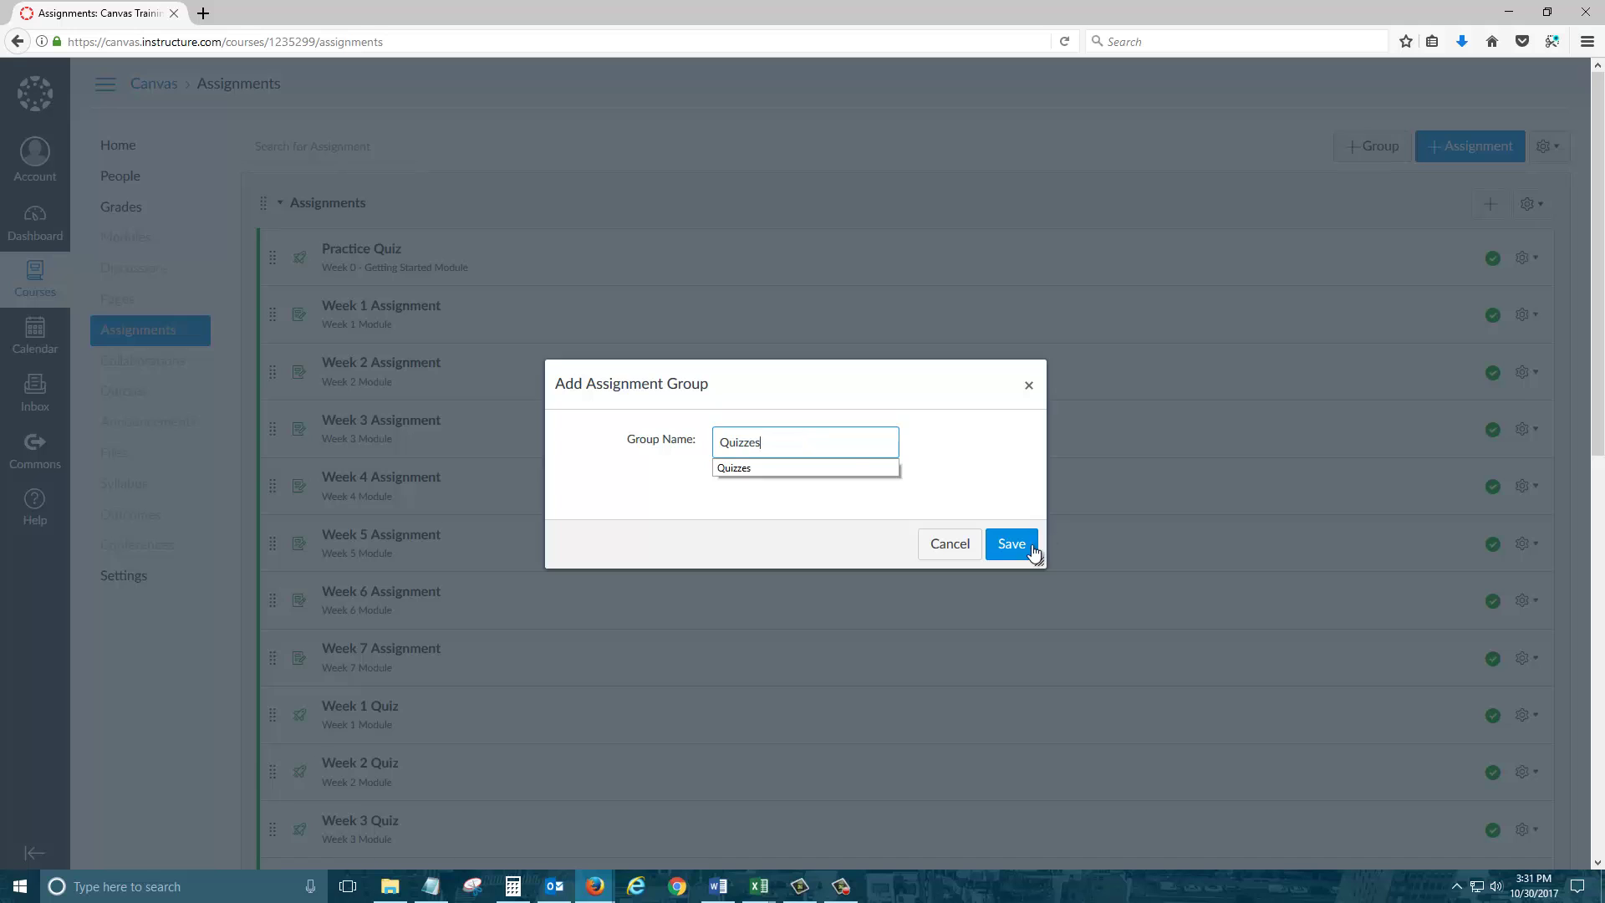
{"action": "left_click", "coordinate": [1011, 545]}
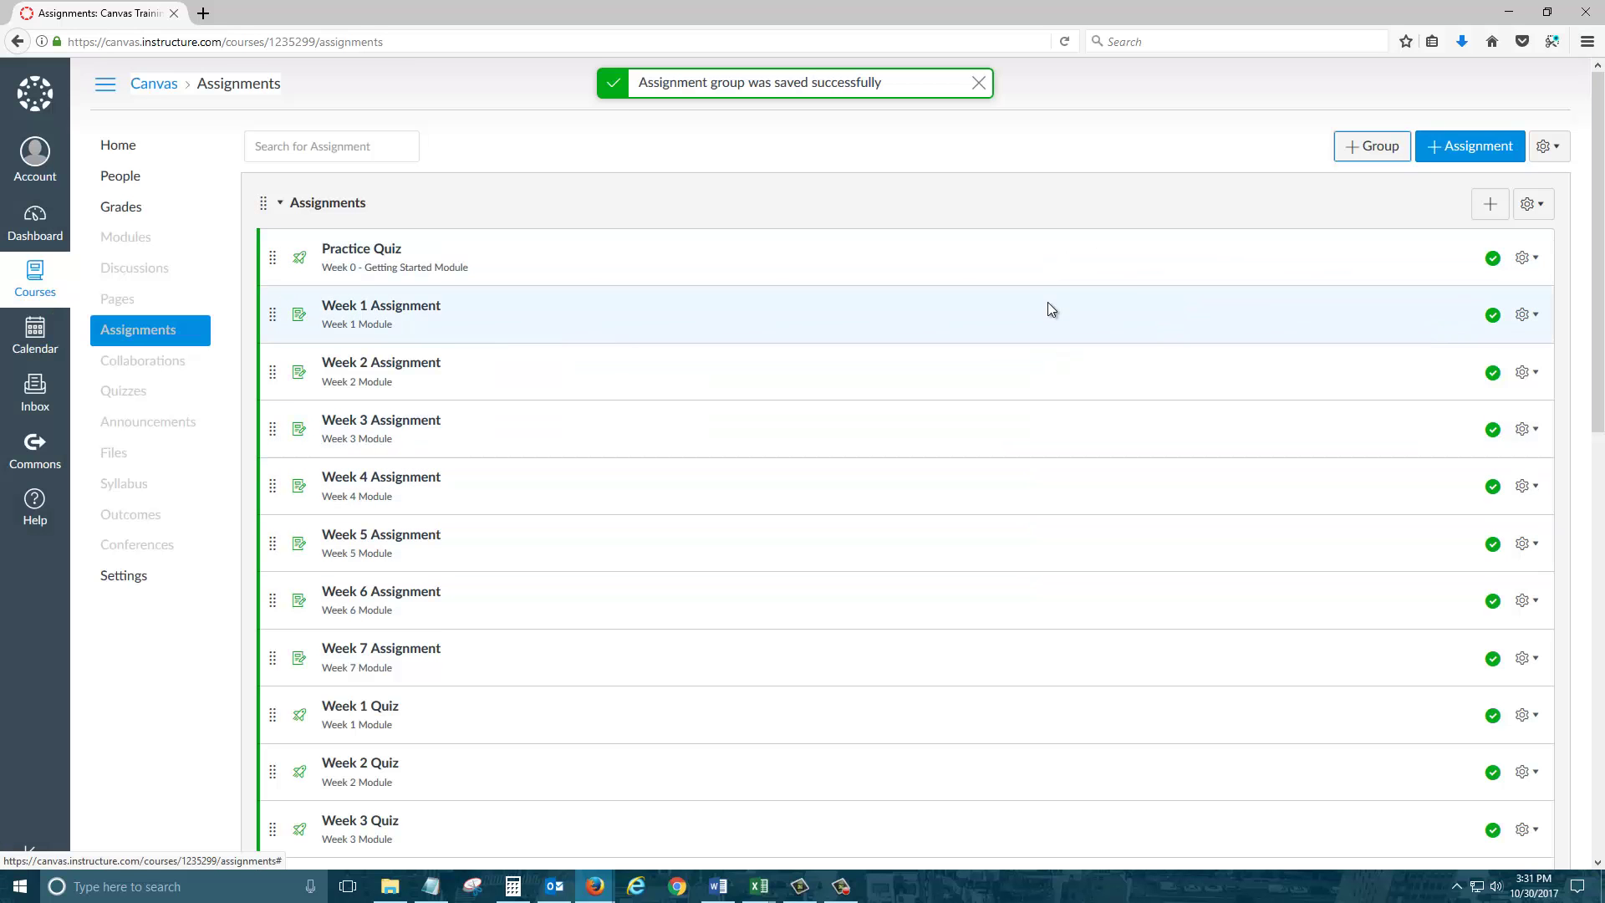
Add another assignment group named "Discussion" and save it.
{"action": "mouse_move", "coordinate": [1598, 272]}
{"action": "left_mouse_down"}
{"action": "mouse_move", "coordinate": [1598, 695]}
{"action": "mouse_move", "coordinate": [1598, 276]}
{"action": "left_mouse_up"}
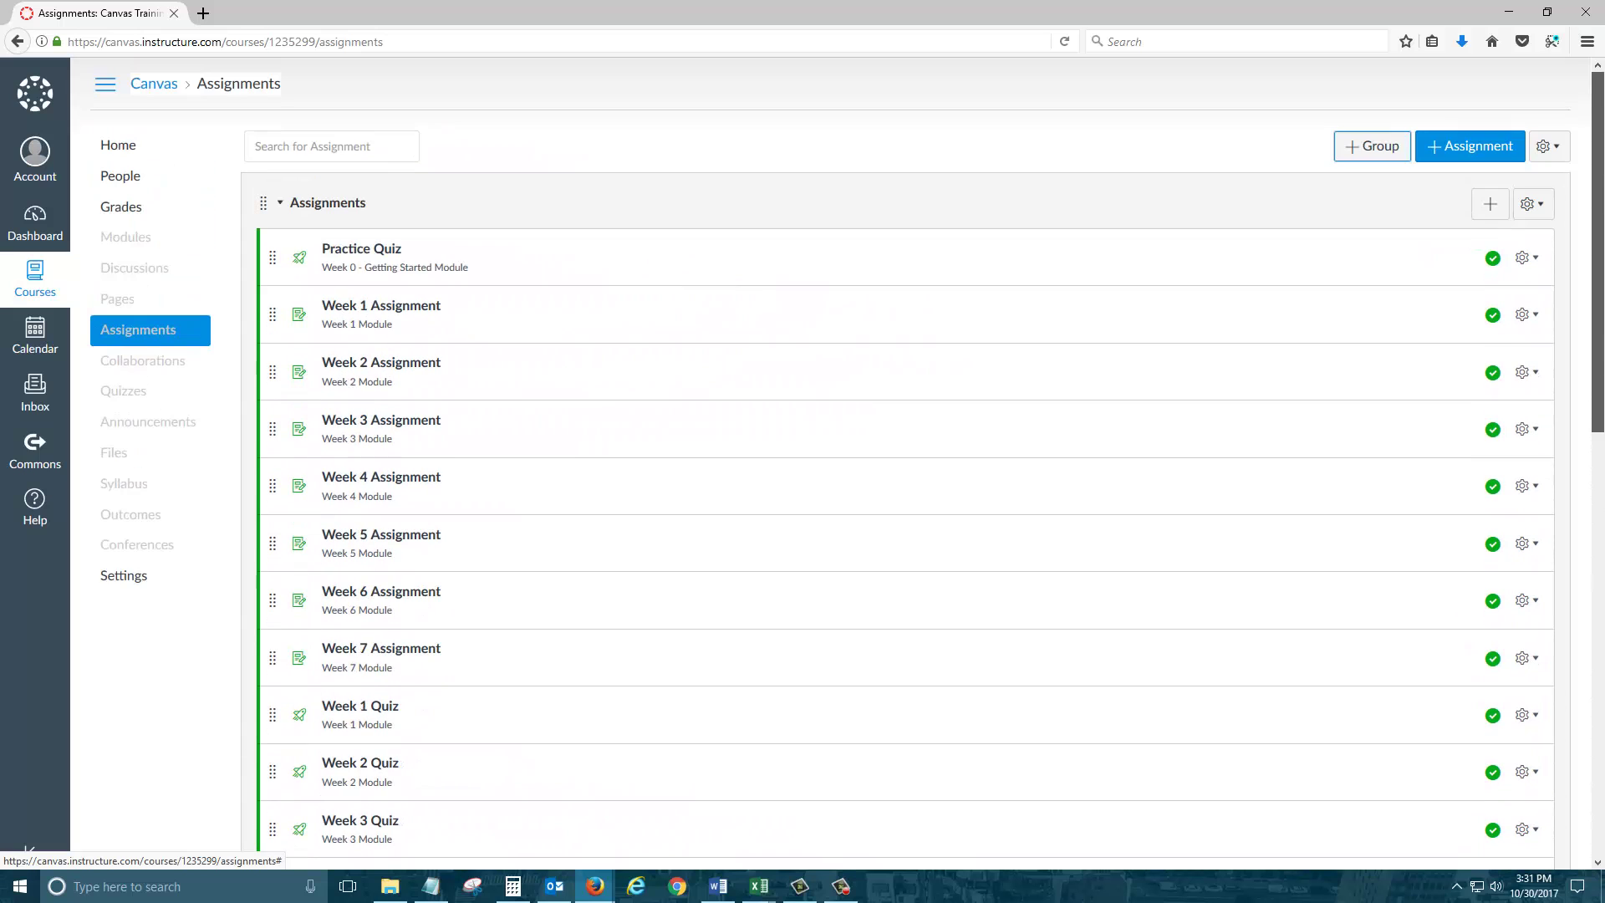
{"action": "left_click", "coordinate": [1375, 149]}
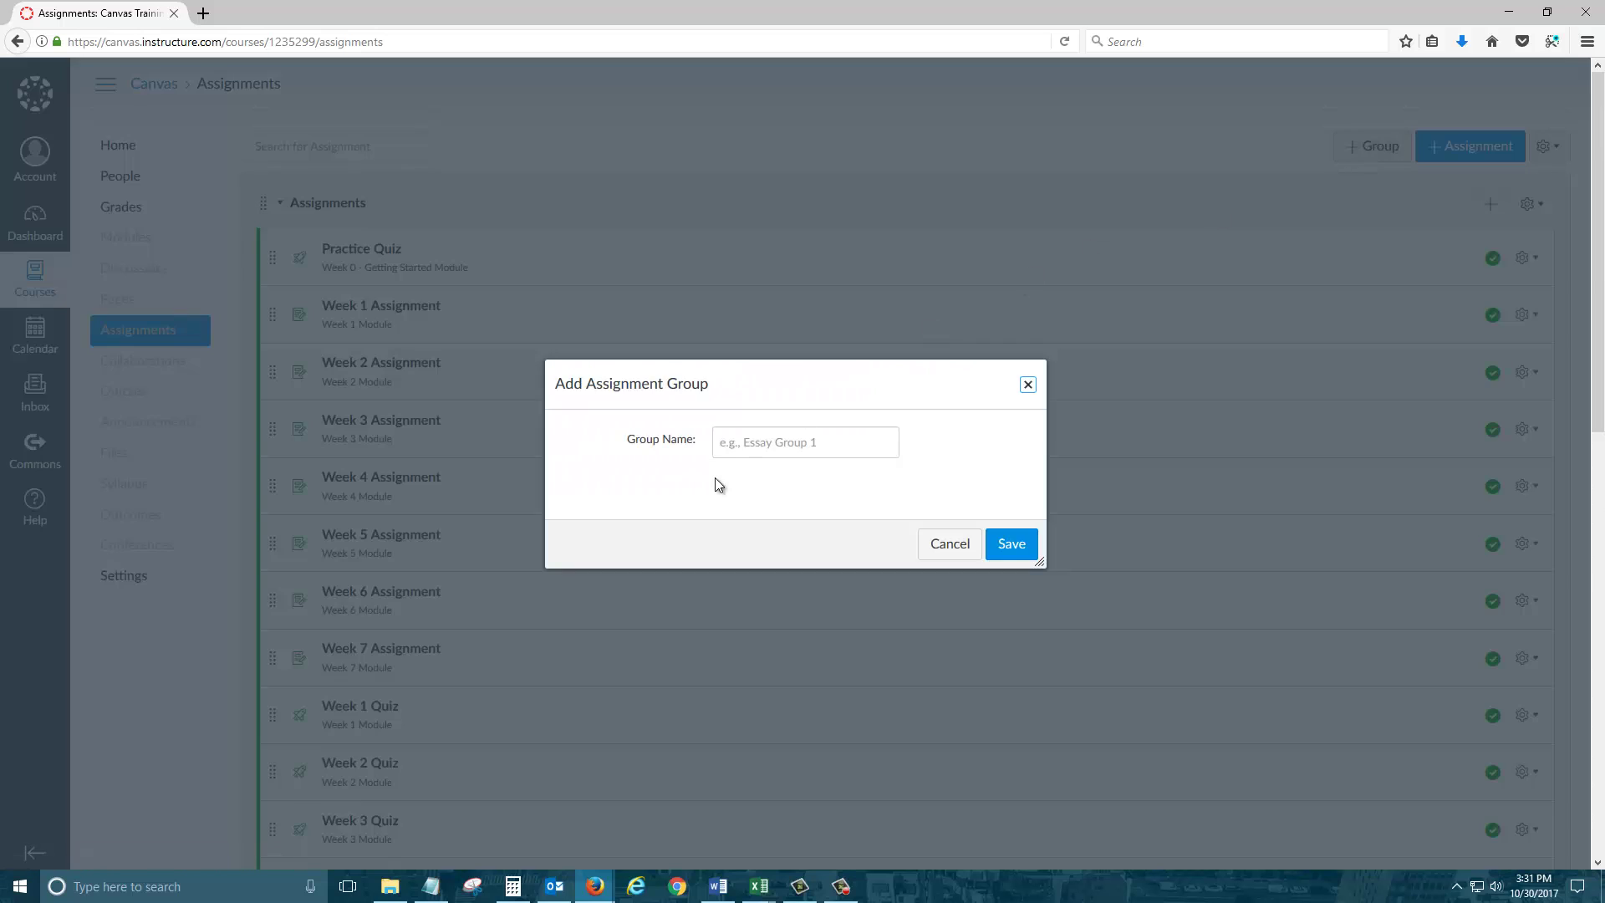
{"action": "type", "text": "Dis"}
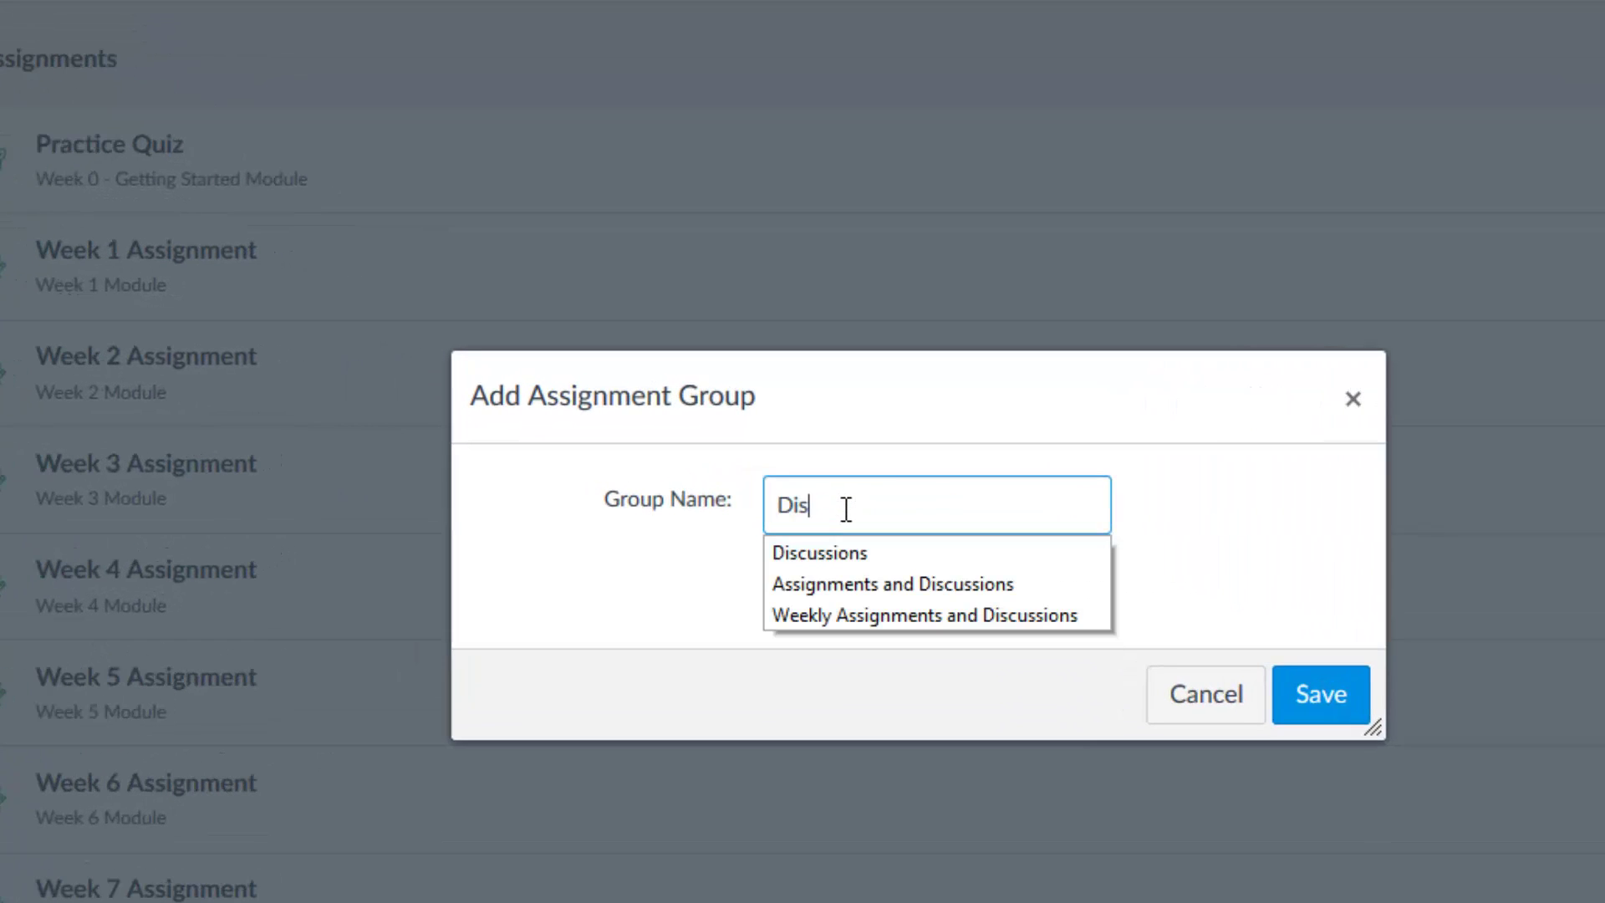
{"action": "type", "text": "cussion"}
{"action": "key", "text": "Return"}
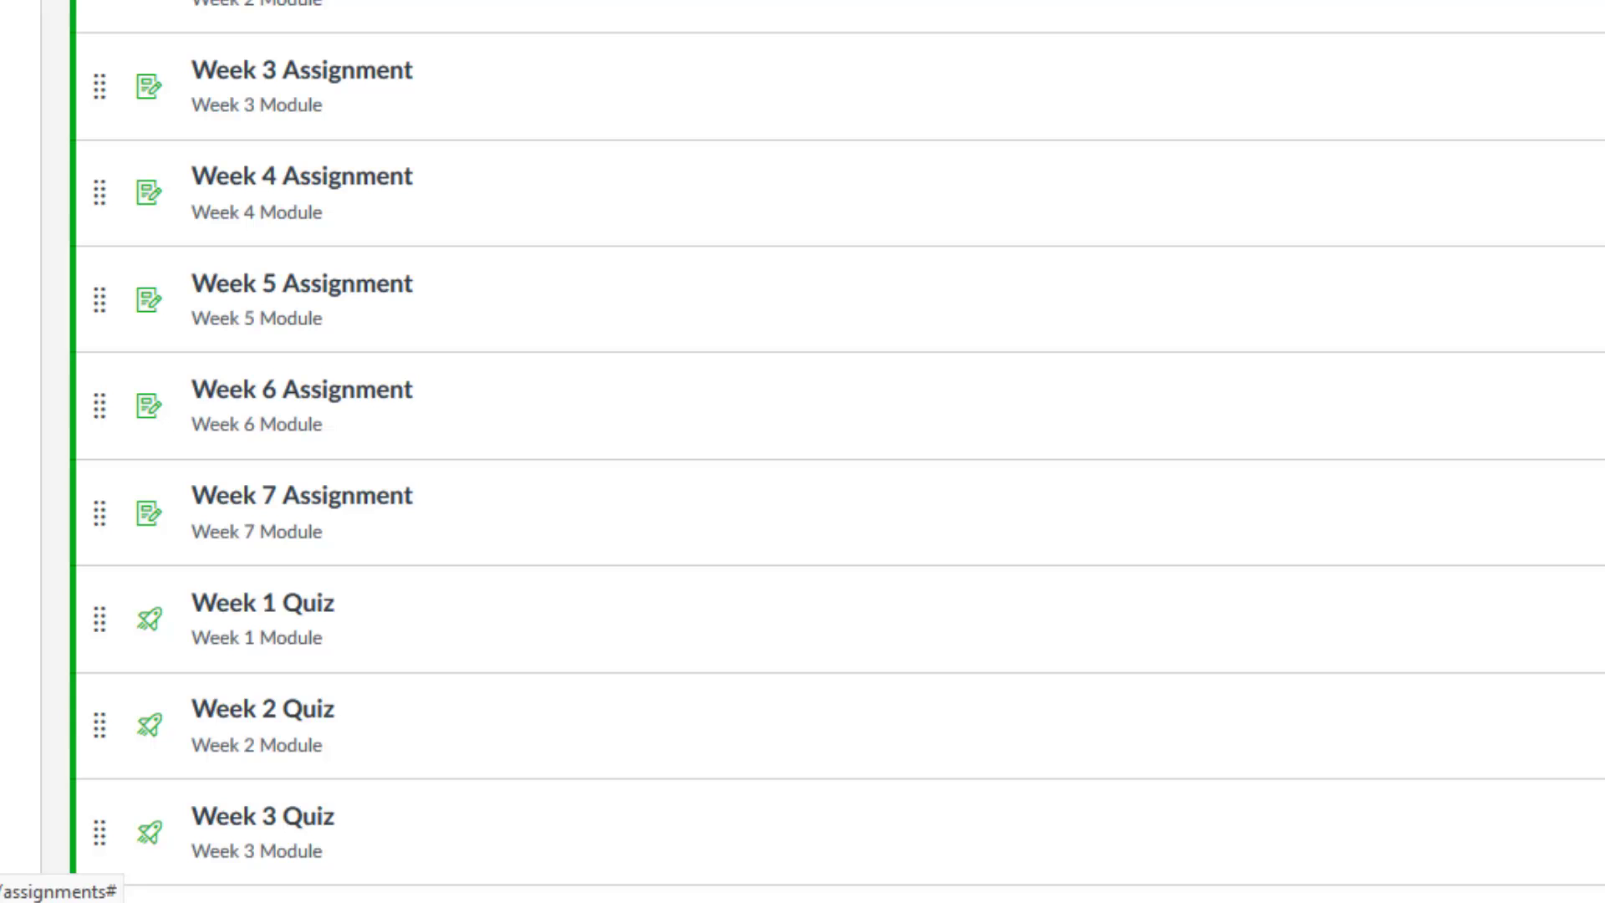
Review the assignment list down to the new Quizzes and Discussion groups at its end.
{"action": "scroll", "coordinate": [836, 451], "scroll_direction": "down", "scroll_amount": 15}
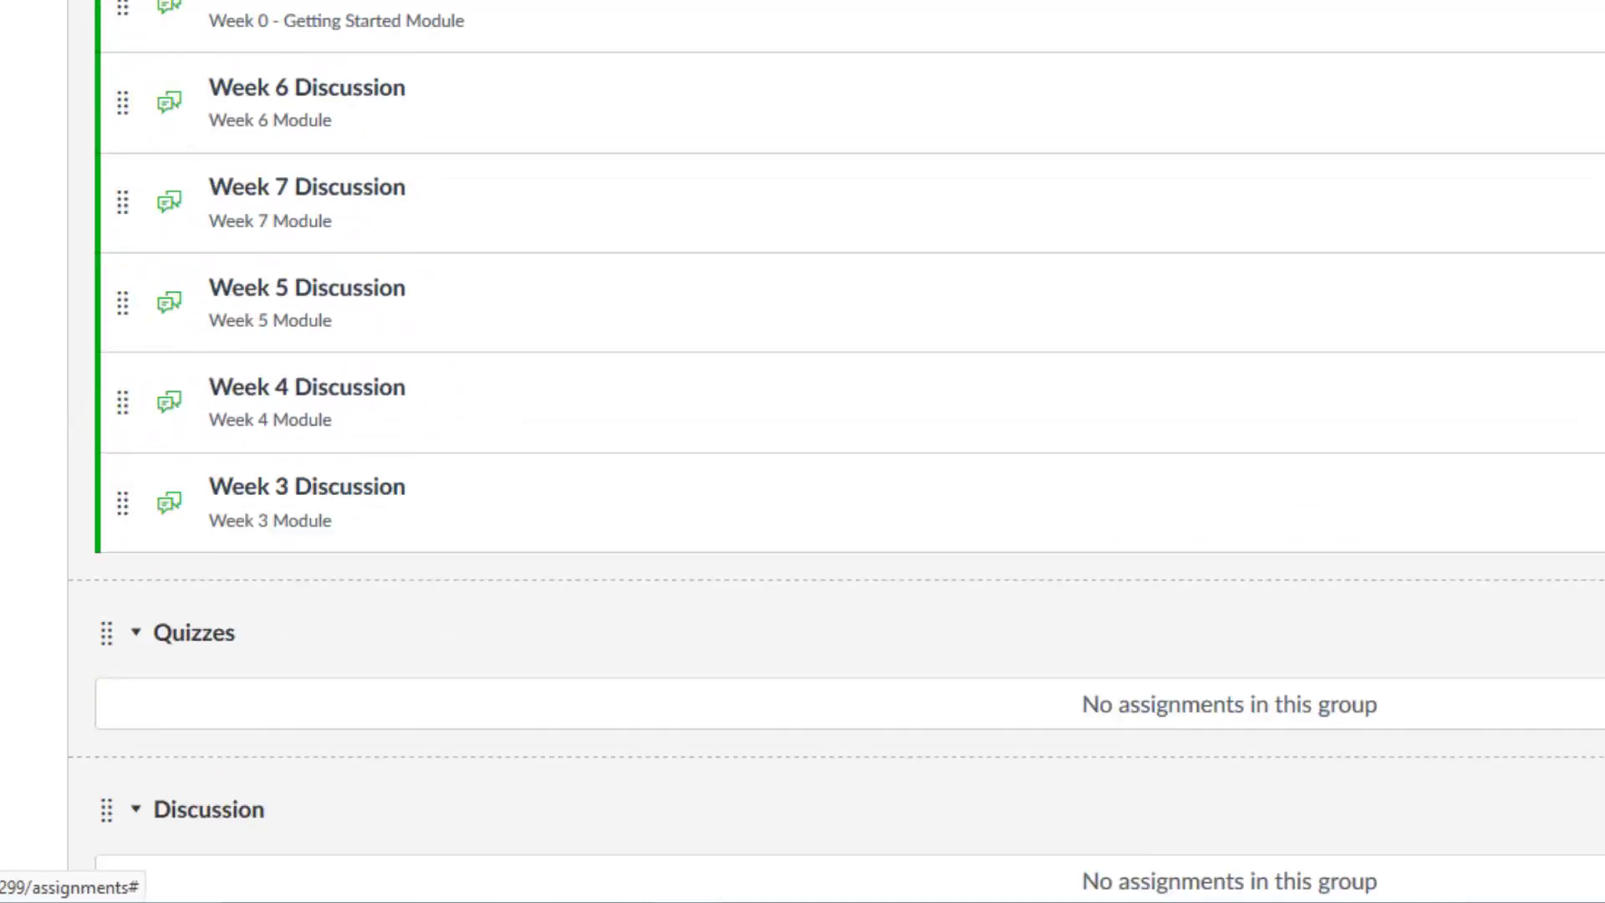
{"action": "scroll", "coordinate": [836, 452], "scroll_direction": "up", "scroll_amount": 15}
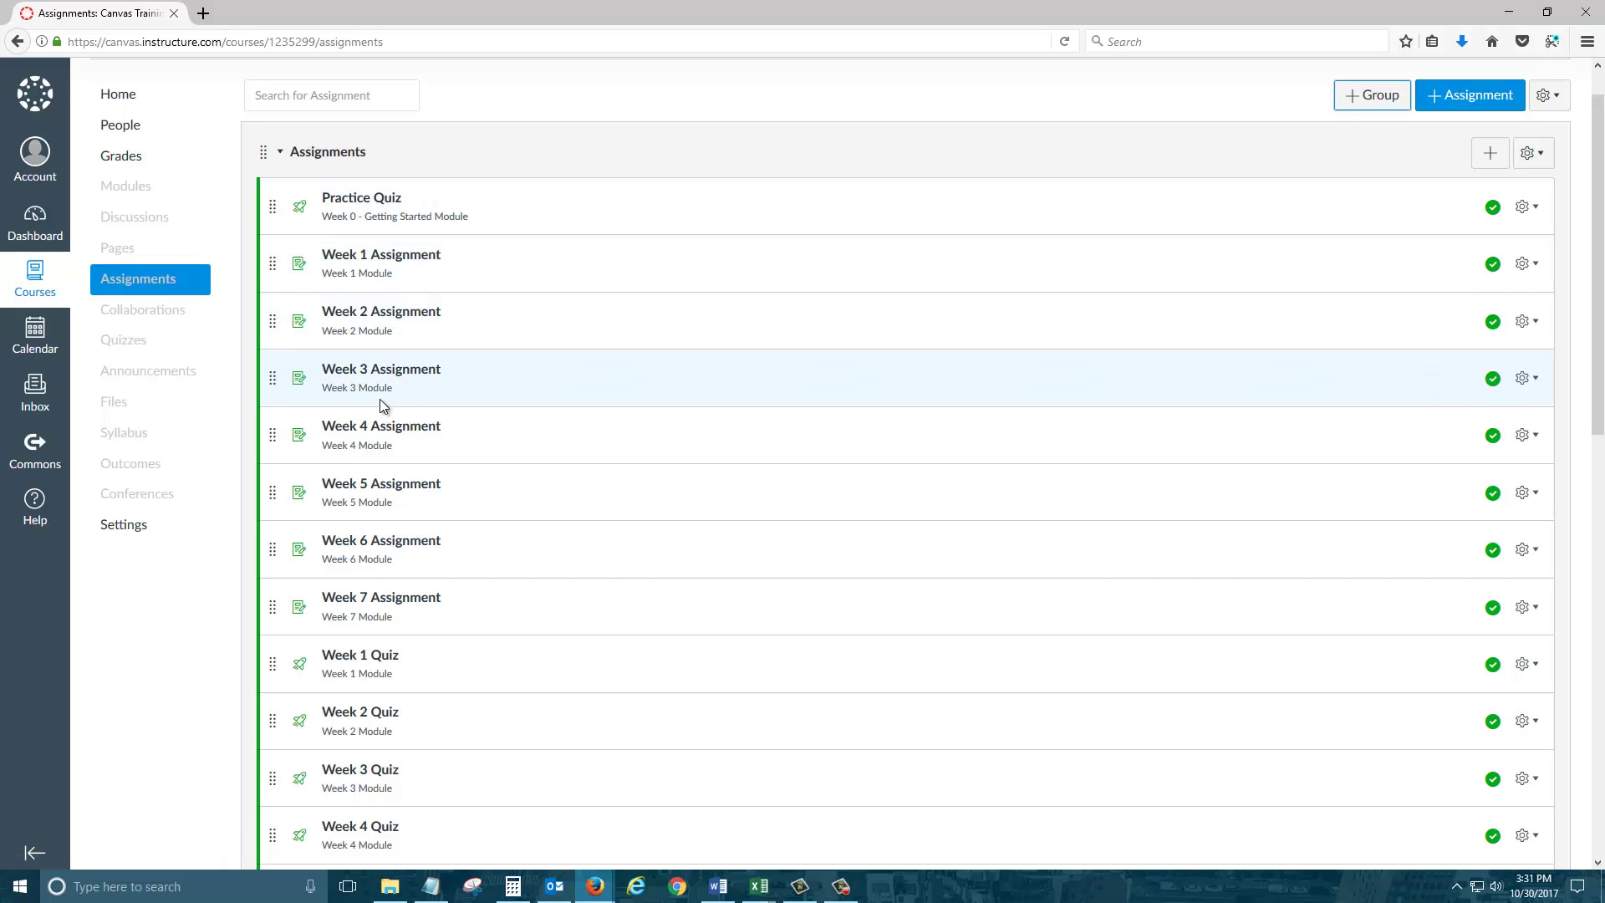
{"action": "scroll", "coordinate": [380, 391], "scroll_direction": "down", "scroll_amount": 8}
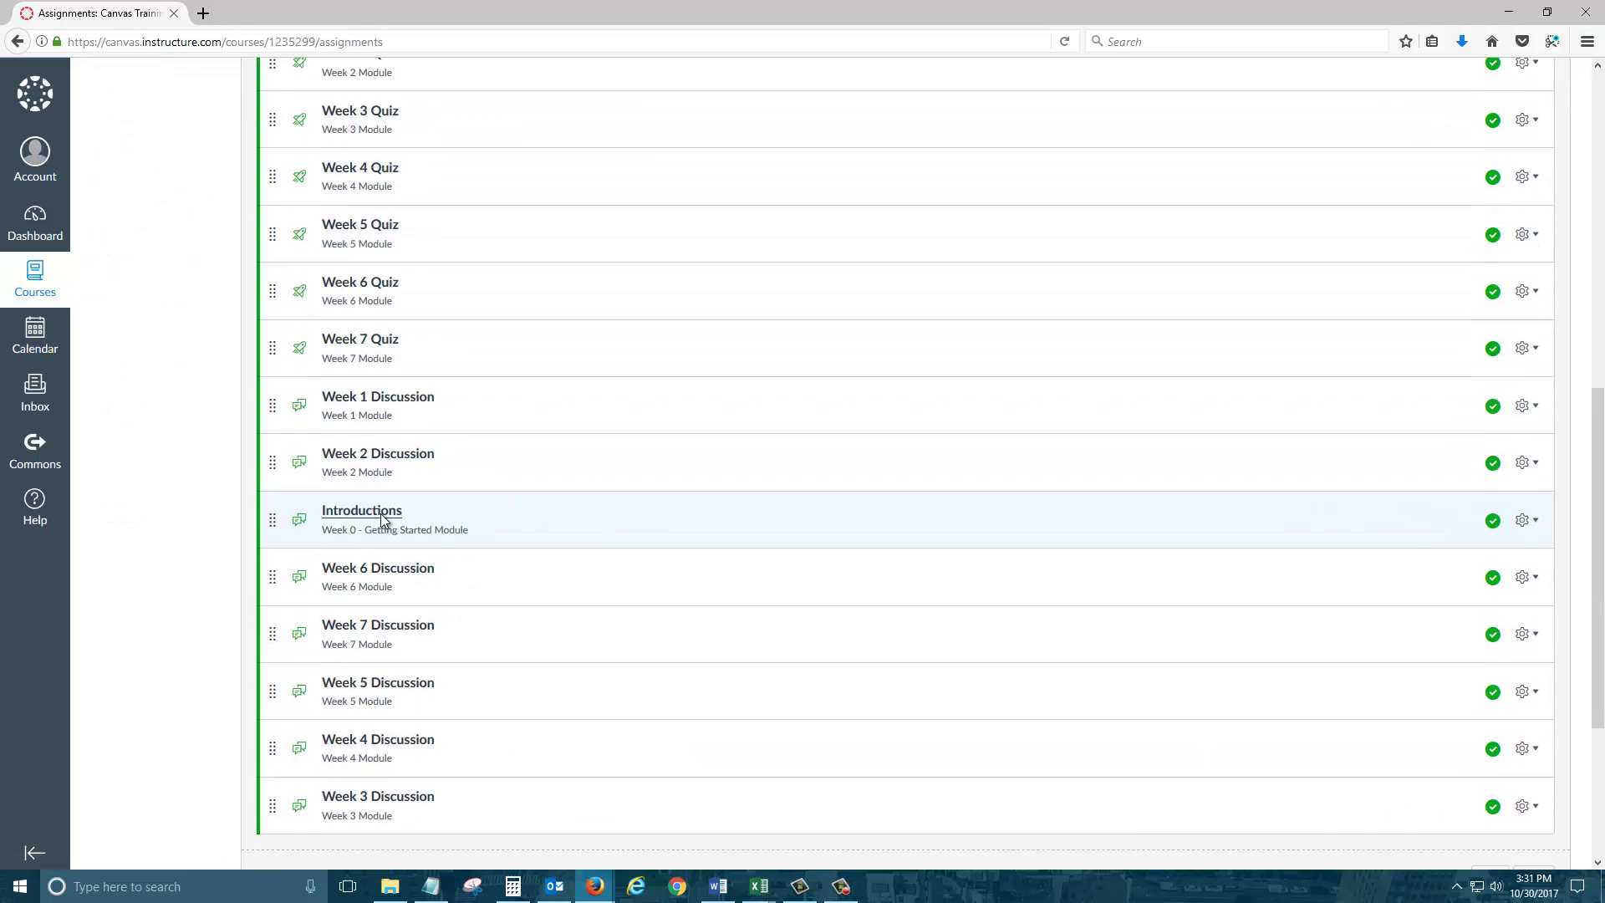
{"action": "scroll", "coordinate": [376, 660], "scroll_direction": "down", "scroll_amount": 3}
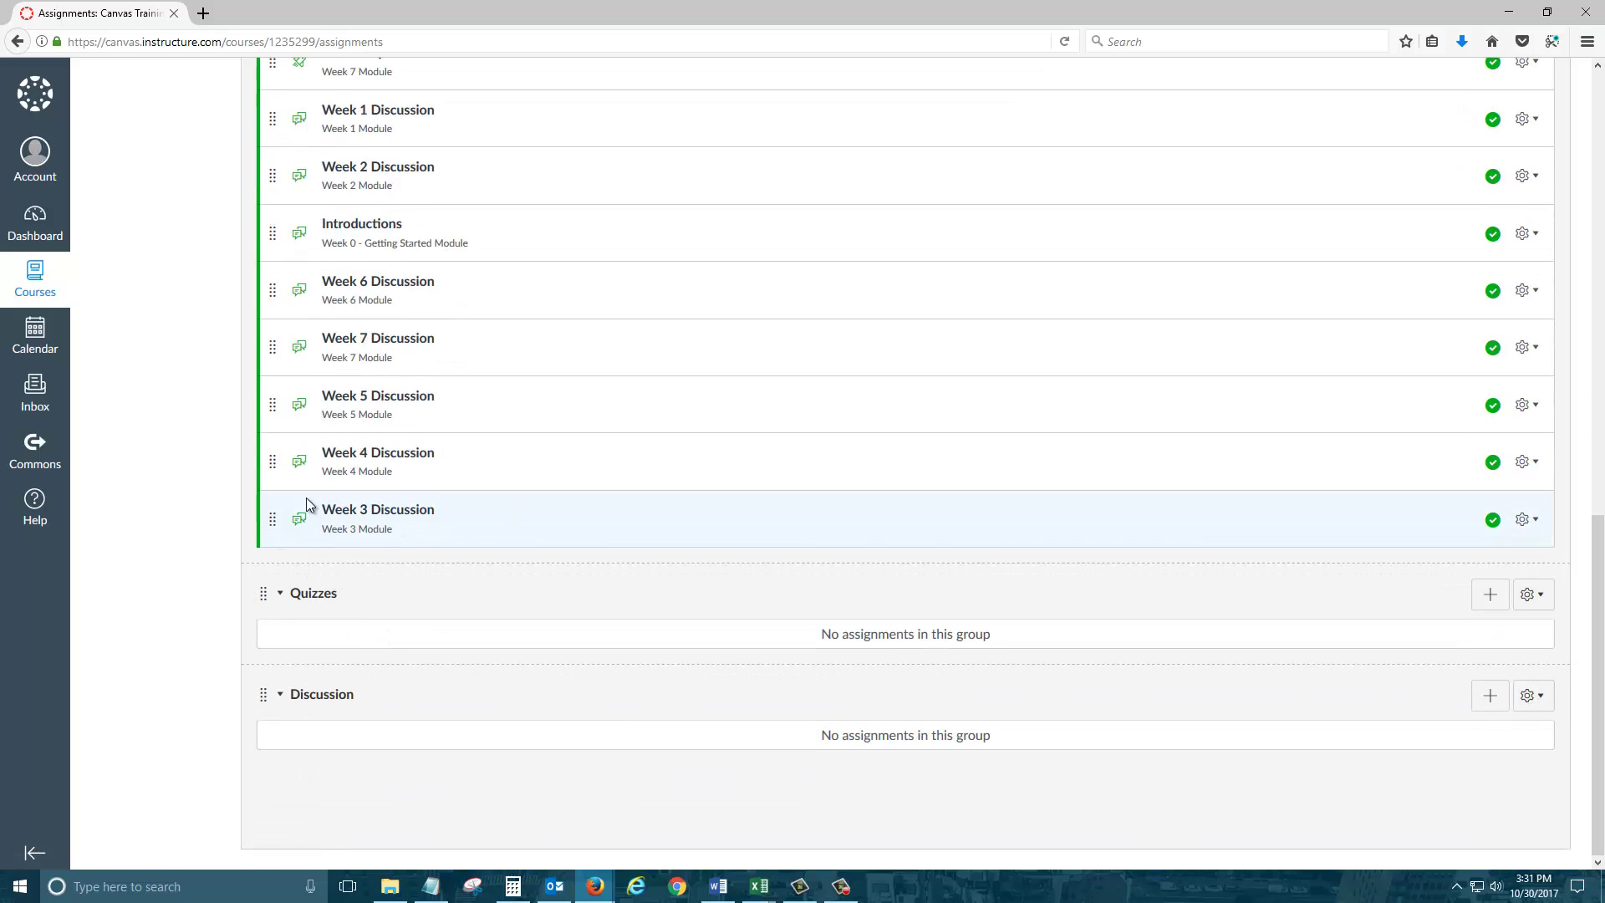
Move the Introductions and Week 1 to Week 7 discussions from the Assignments group into the Discussion group in week order.
{"action": "left_click_drag", "start_coordinate": [273, 524], "coordinate": [278, 732]}
{"action": "left_click_drag", "start_coordinate": [273, 528], "coordinate": [277, 768]}
{"action": "left_click_drag", "start_coordinate": [277, 518], "coordinate": [279, 785]}
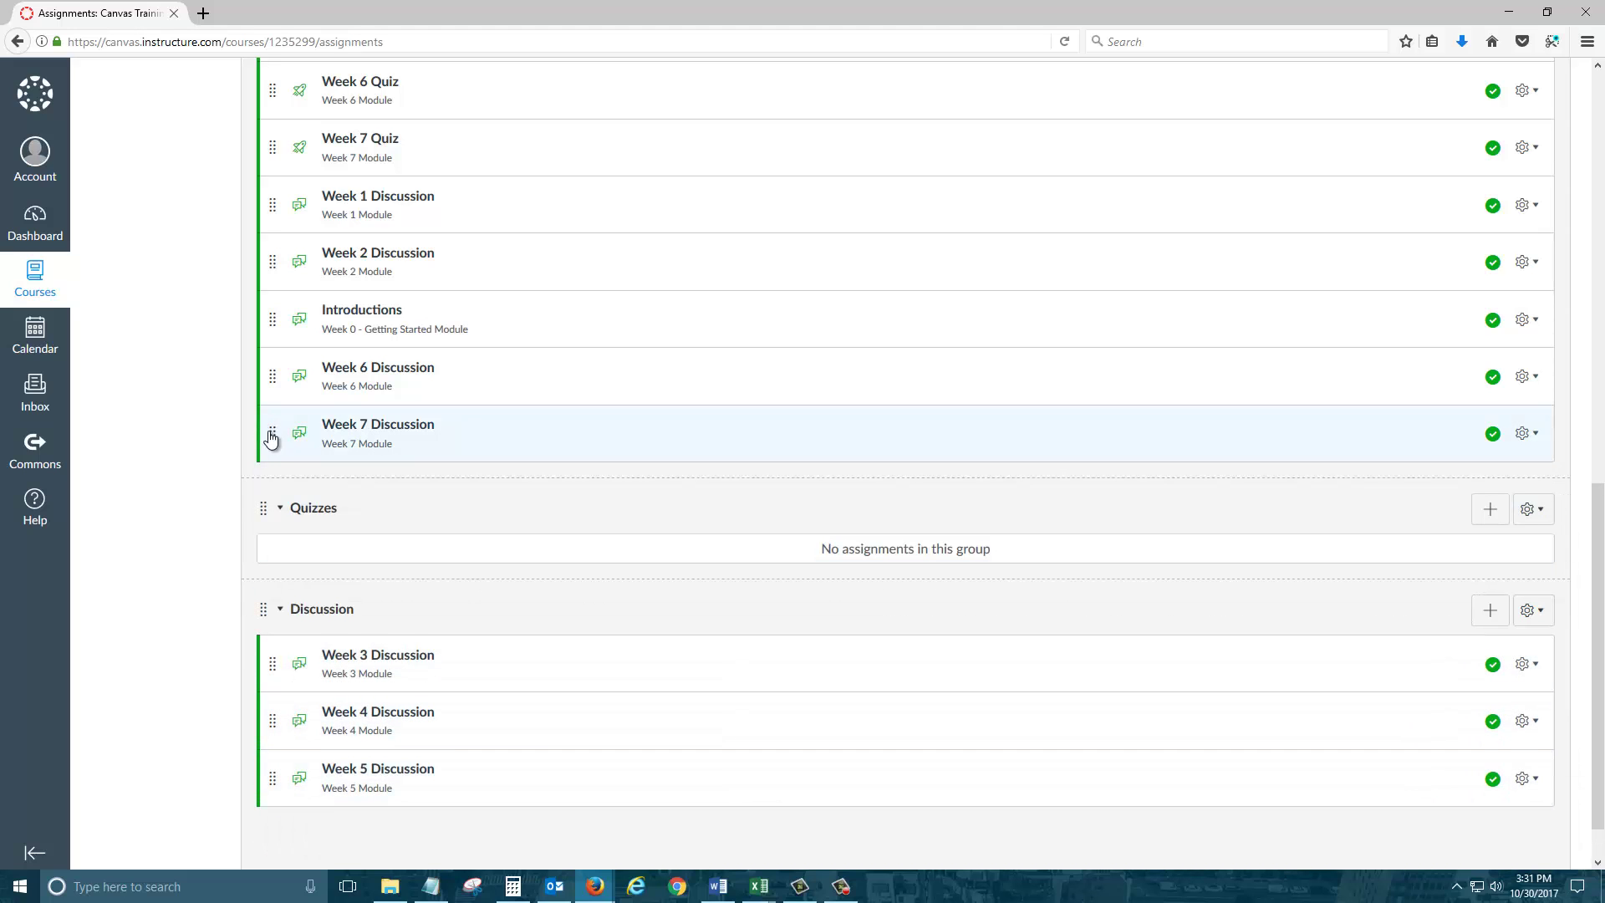
{"action": "left_click_drag", "start_coordinate": [271, 435], "coordinate": [269, 760]}
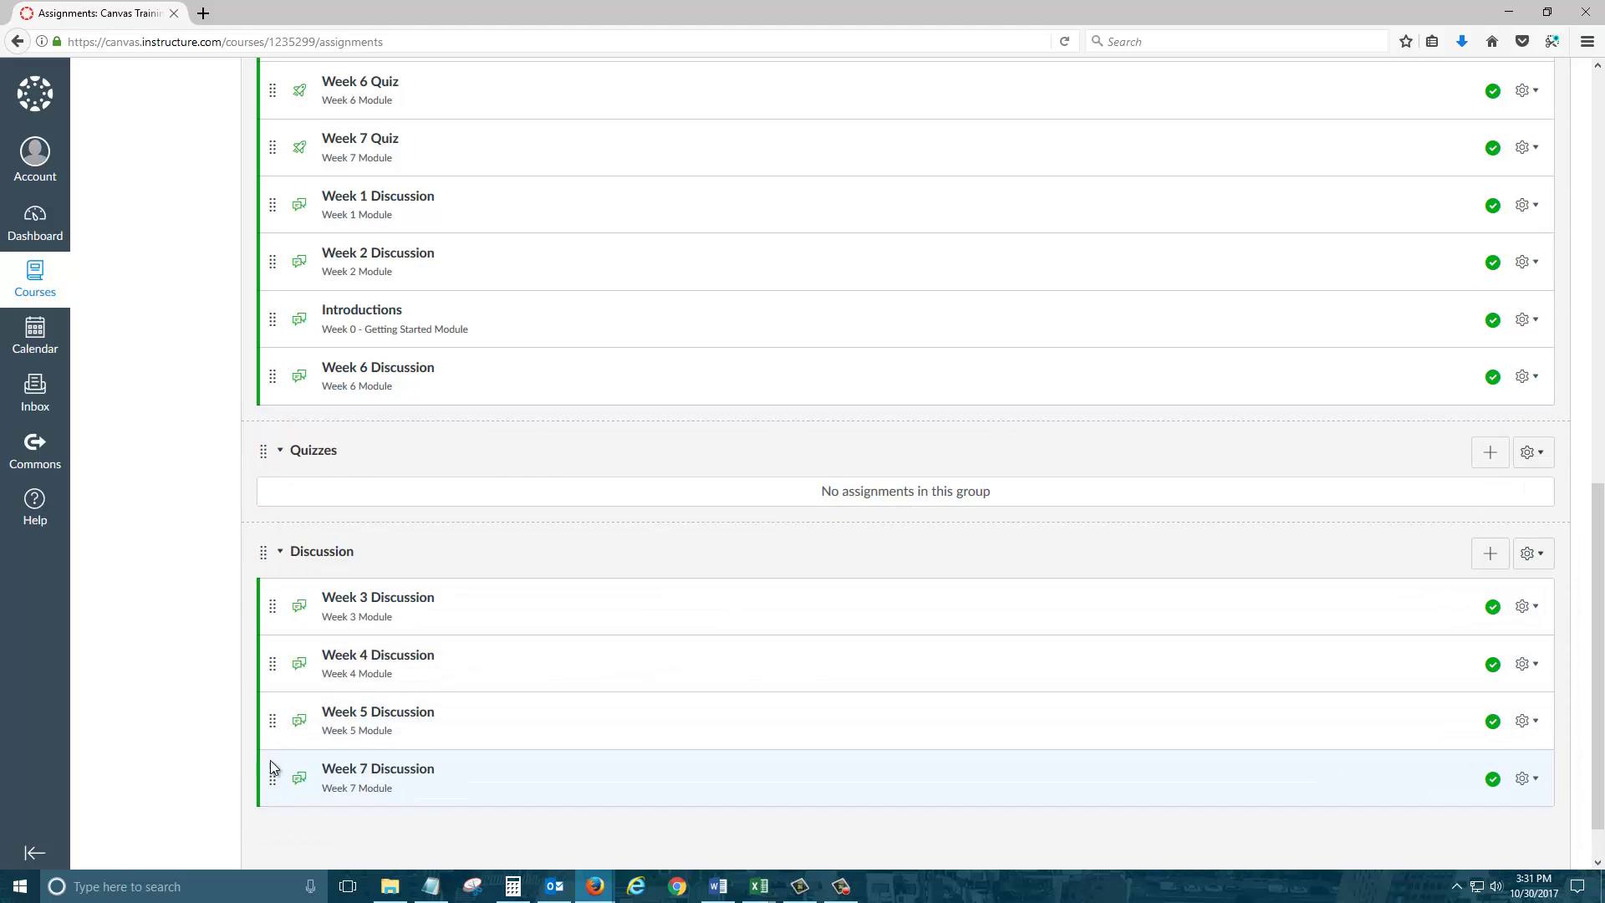
{"action": "left_click_drag", "start_coordinate": [273, 378], "coordinate": [274, 705]}
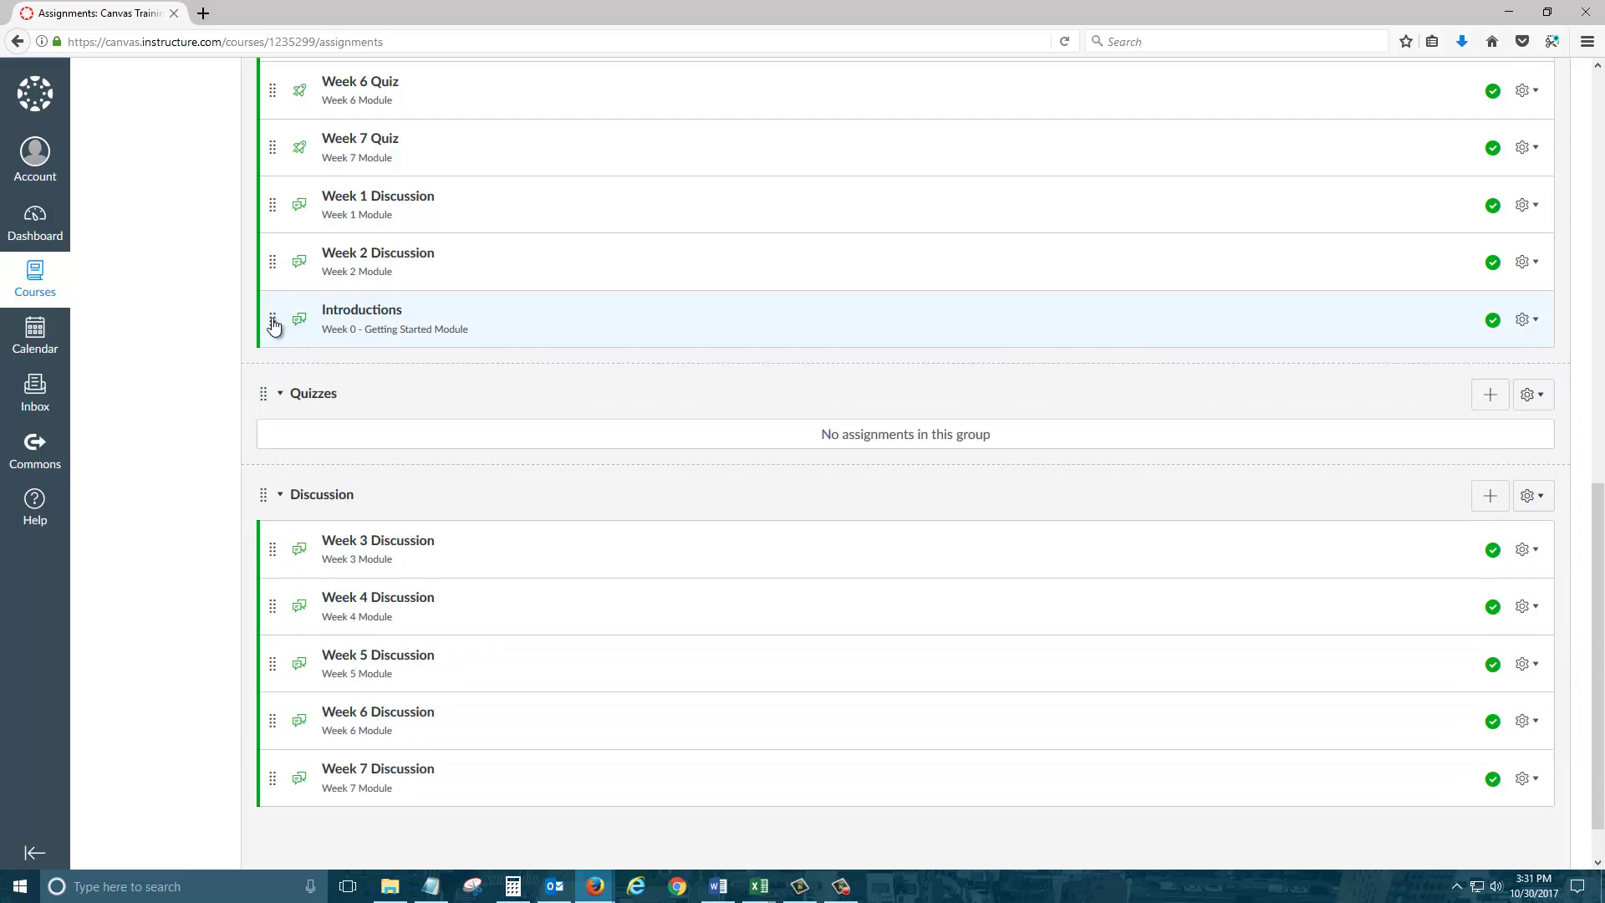
{"action": "left_click_drag", "start_coordinate": [273, 325], "coordinate": [269, 499]}
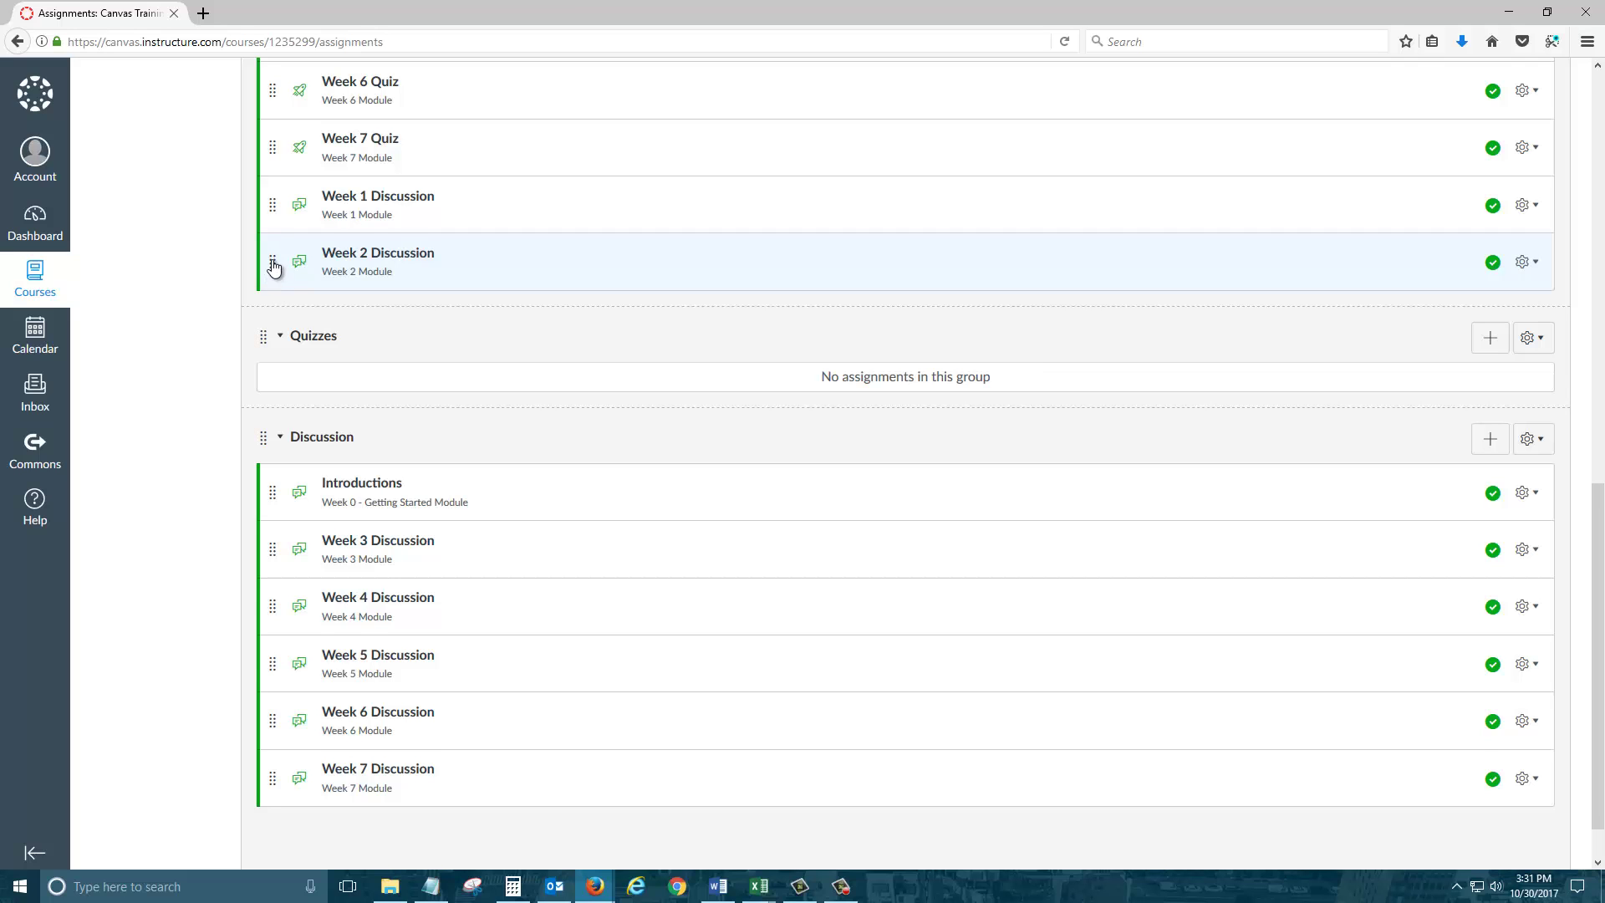
{"action": "left_click_drag", "start_coordinate": [273, 266], "coordinate": [269, 491]}
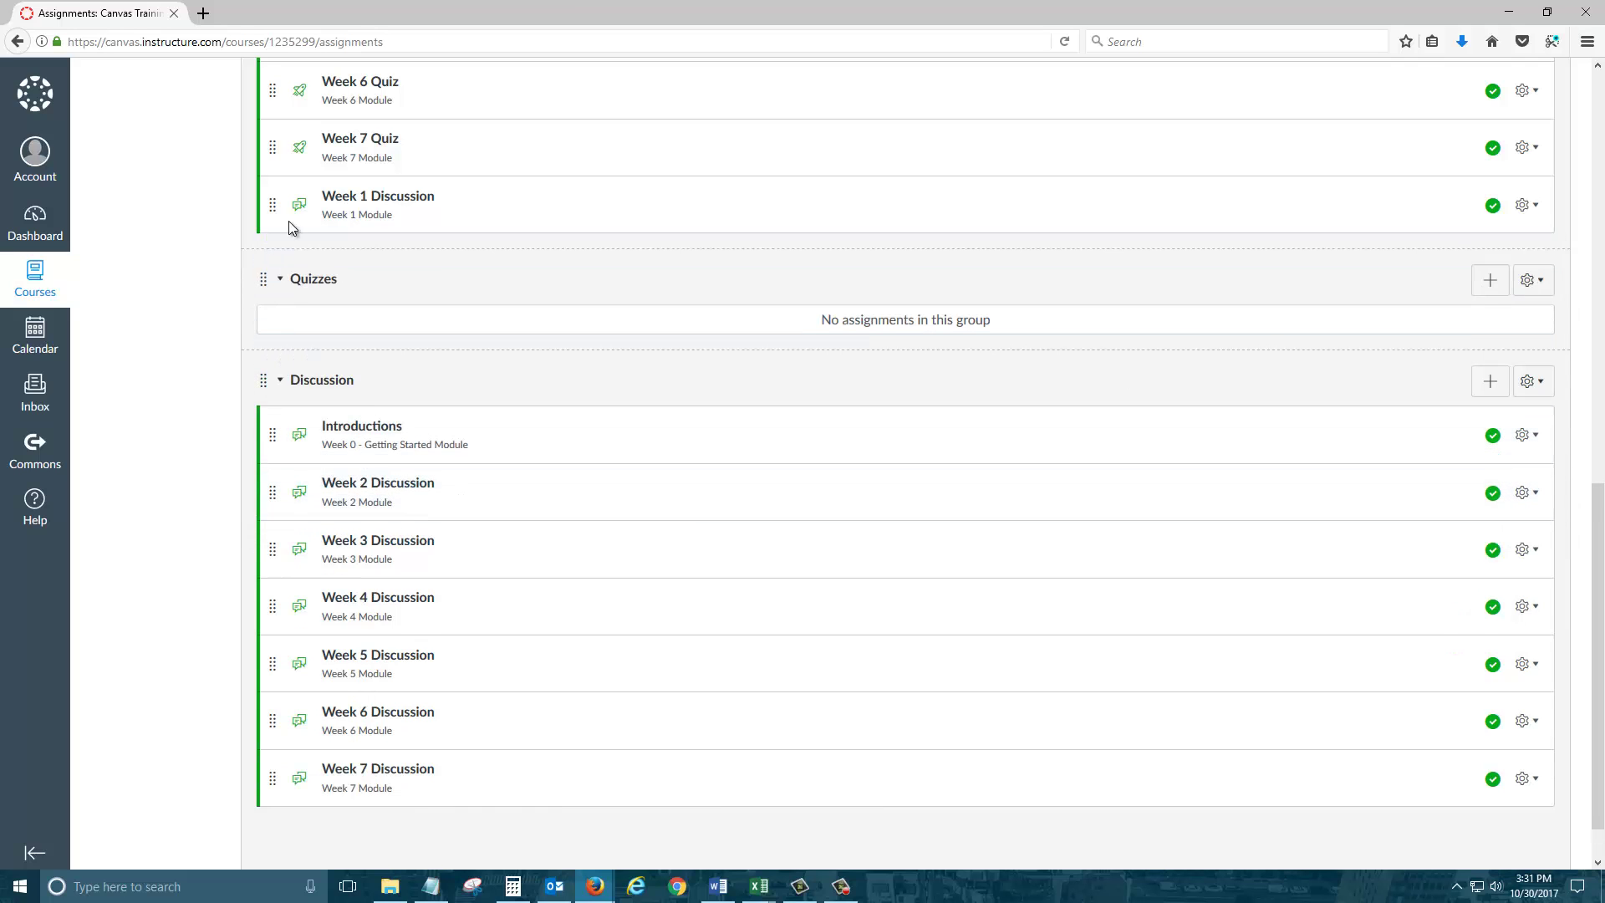
{"action": "left_click_drag", "start_coordinate": [273, 212], "coordinate": [277, 418]}
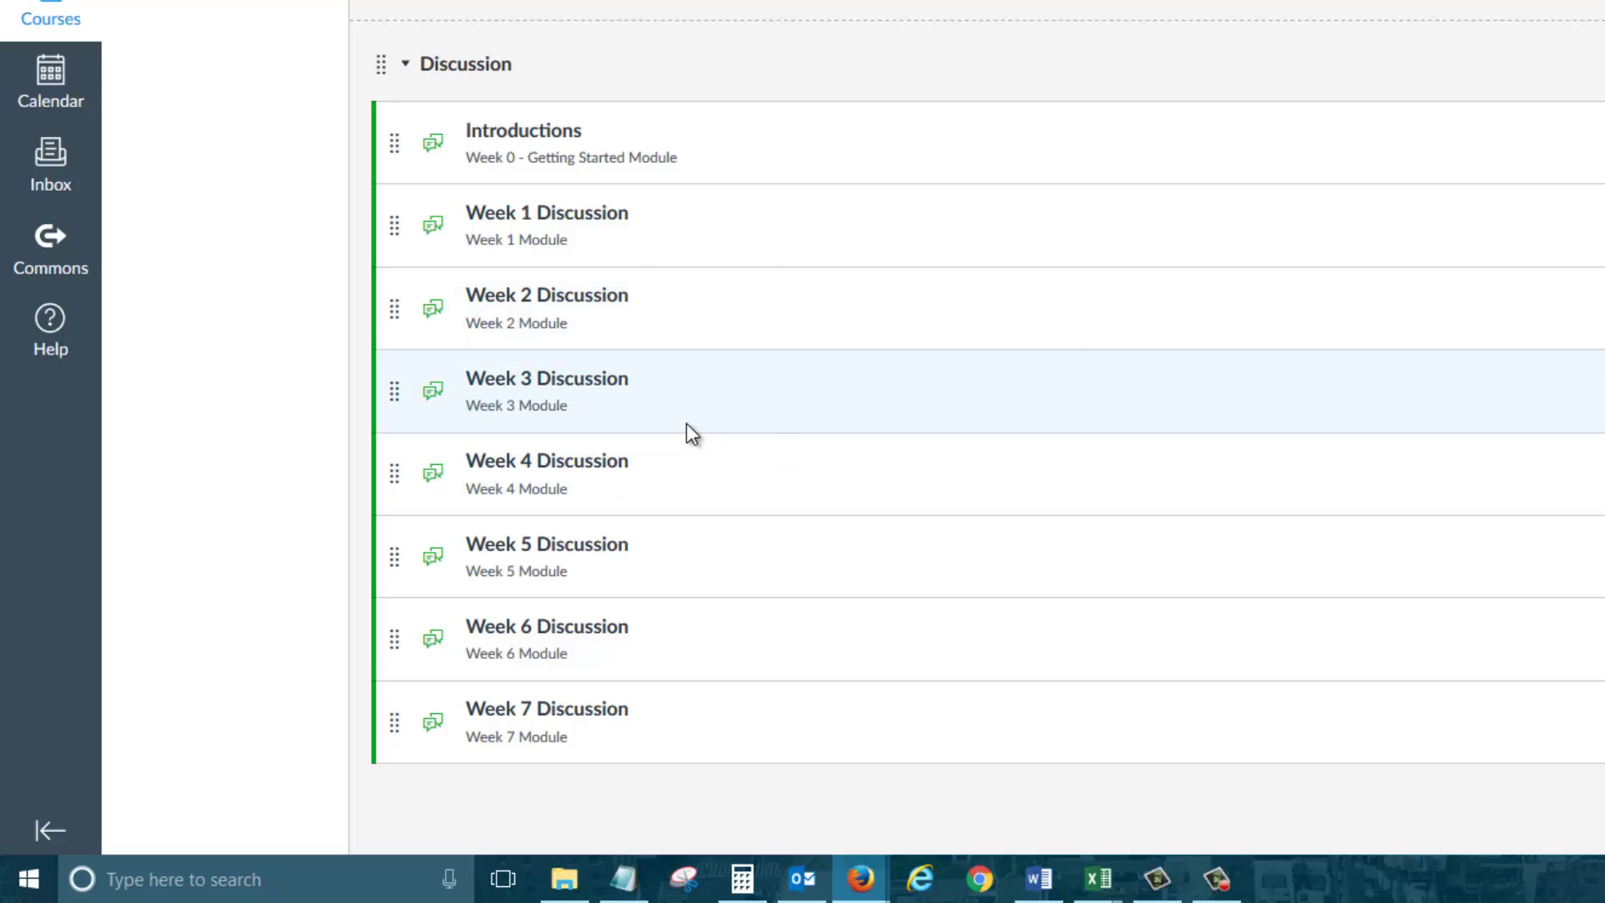
Move the Week 1 to Week 7 quizzes from the Assignments group into the Quizzes group.
{"action": "scroll", "coordinate": [679, 405], "scroll_direction": "up", "scroll_amount": 2}
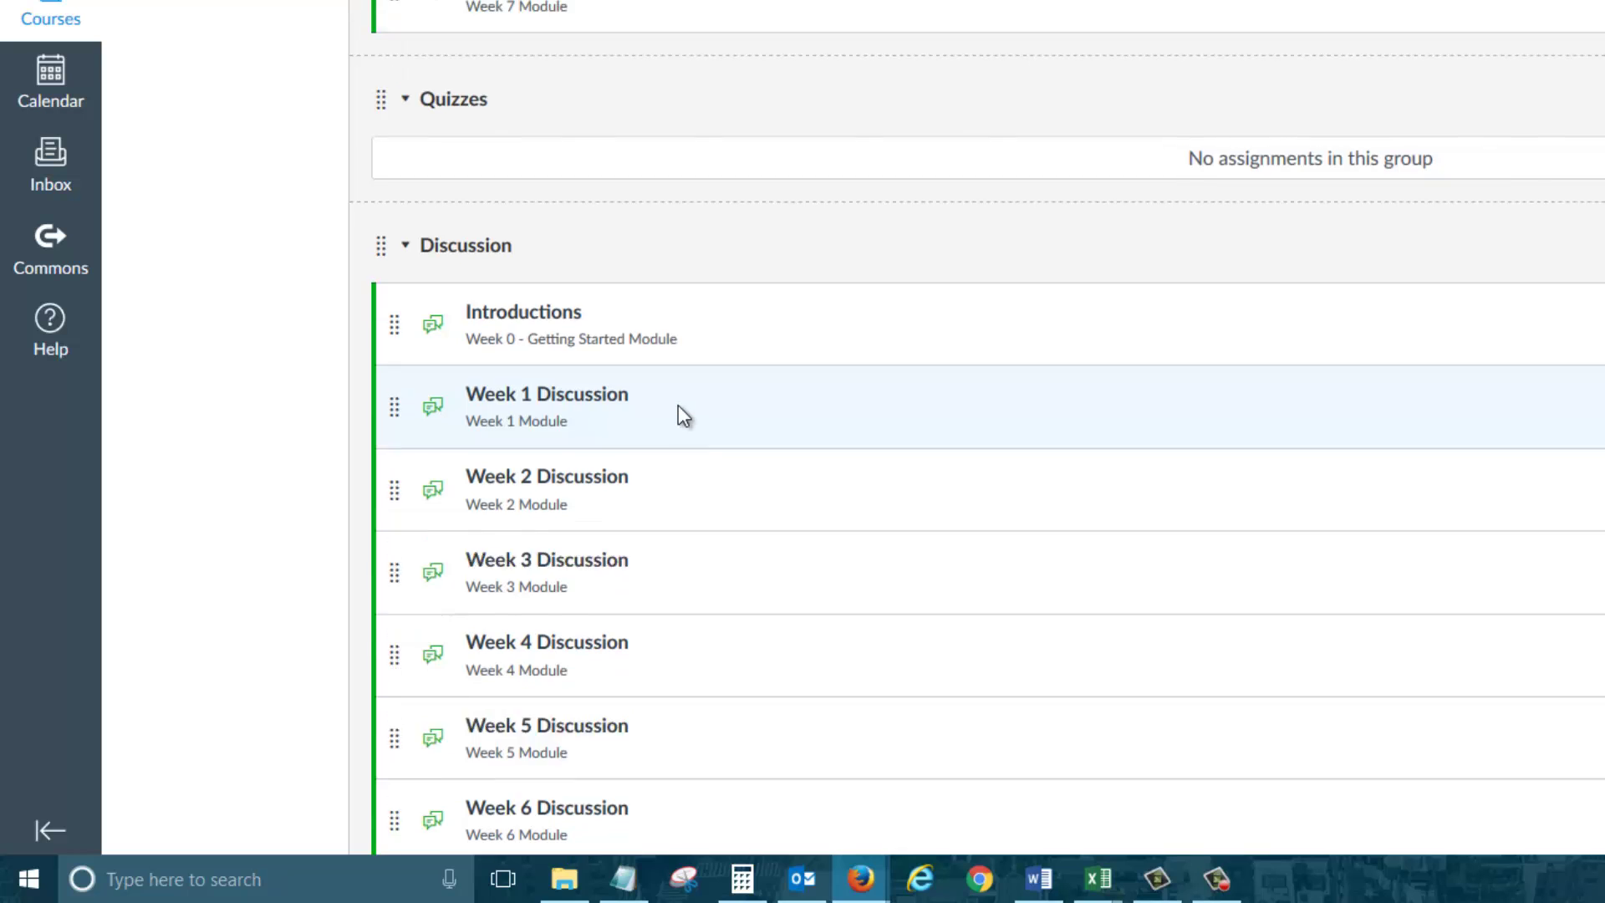
{"action": "scroll", "coordinate": [679, 410], "scroll_direction": "up", "scroll_amount": 3}
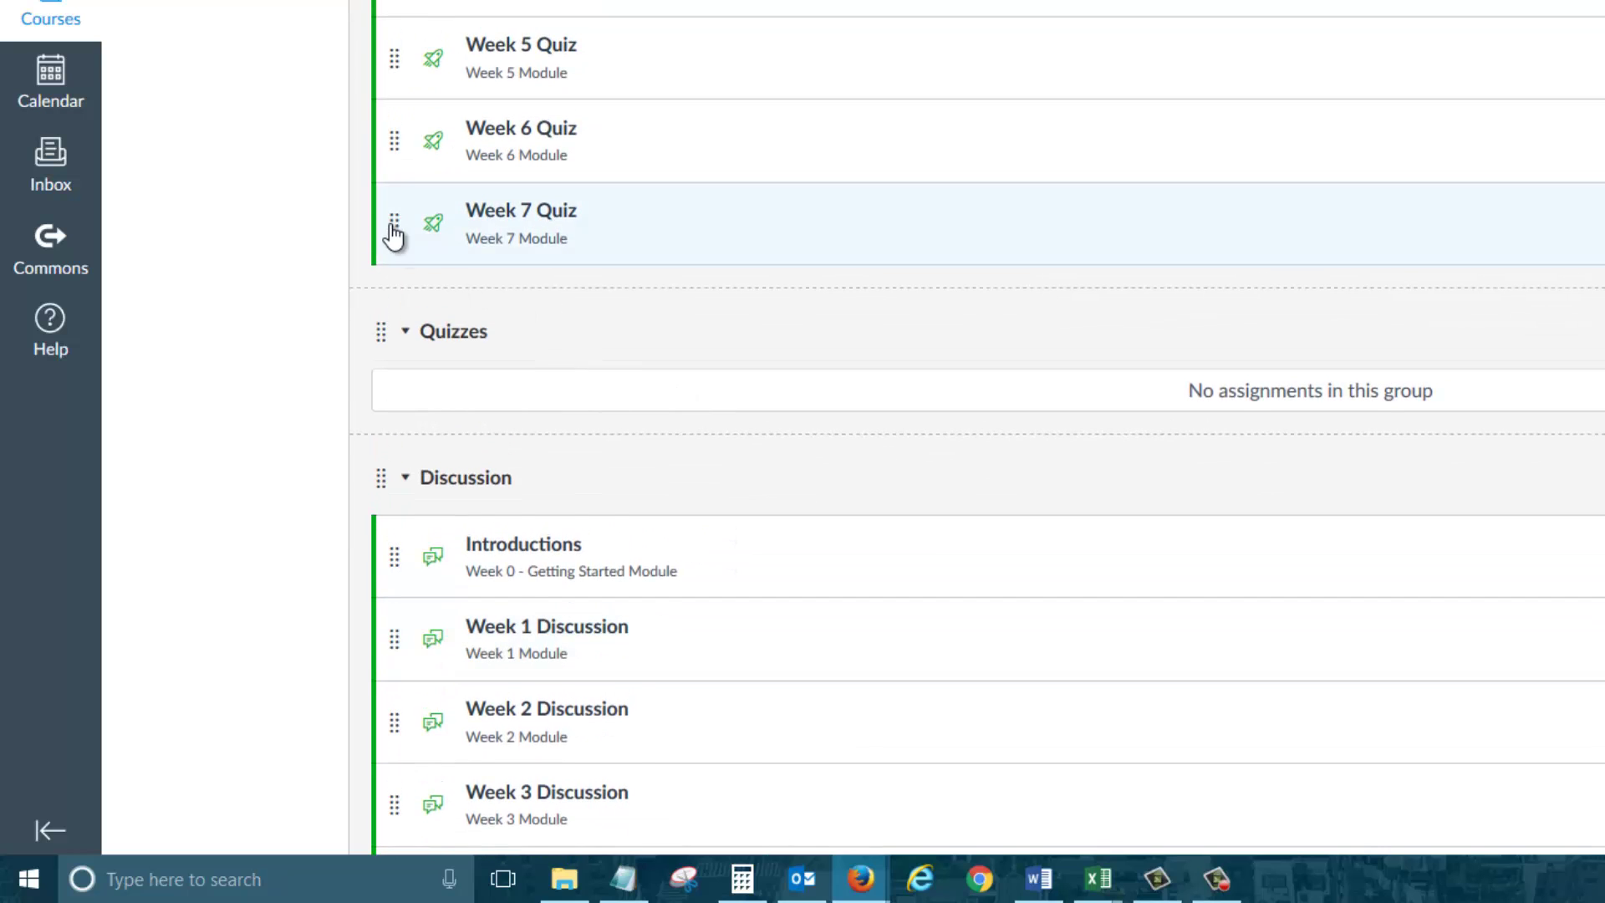
{"action": "left_click_drag", "start_coordinate": [393, 234], "coordinate": [399, 342]}
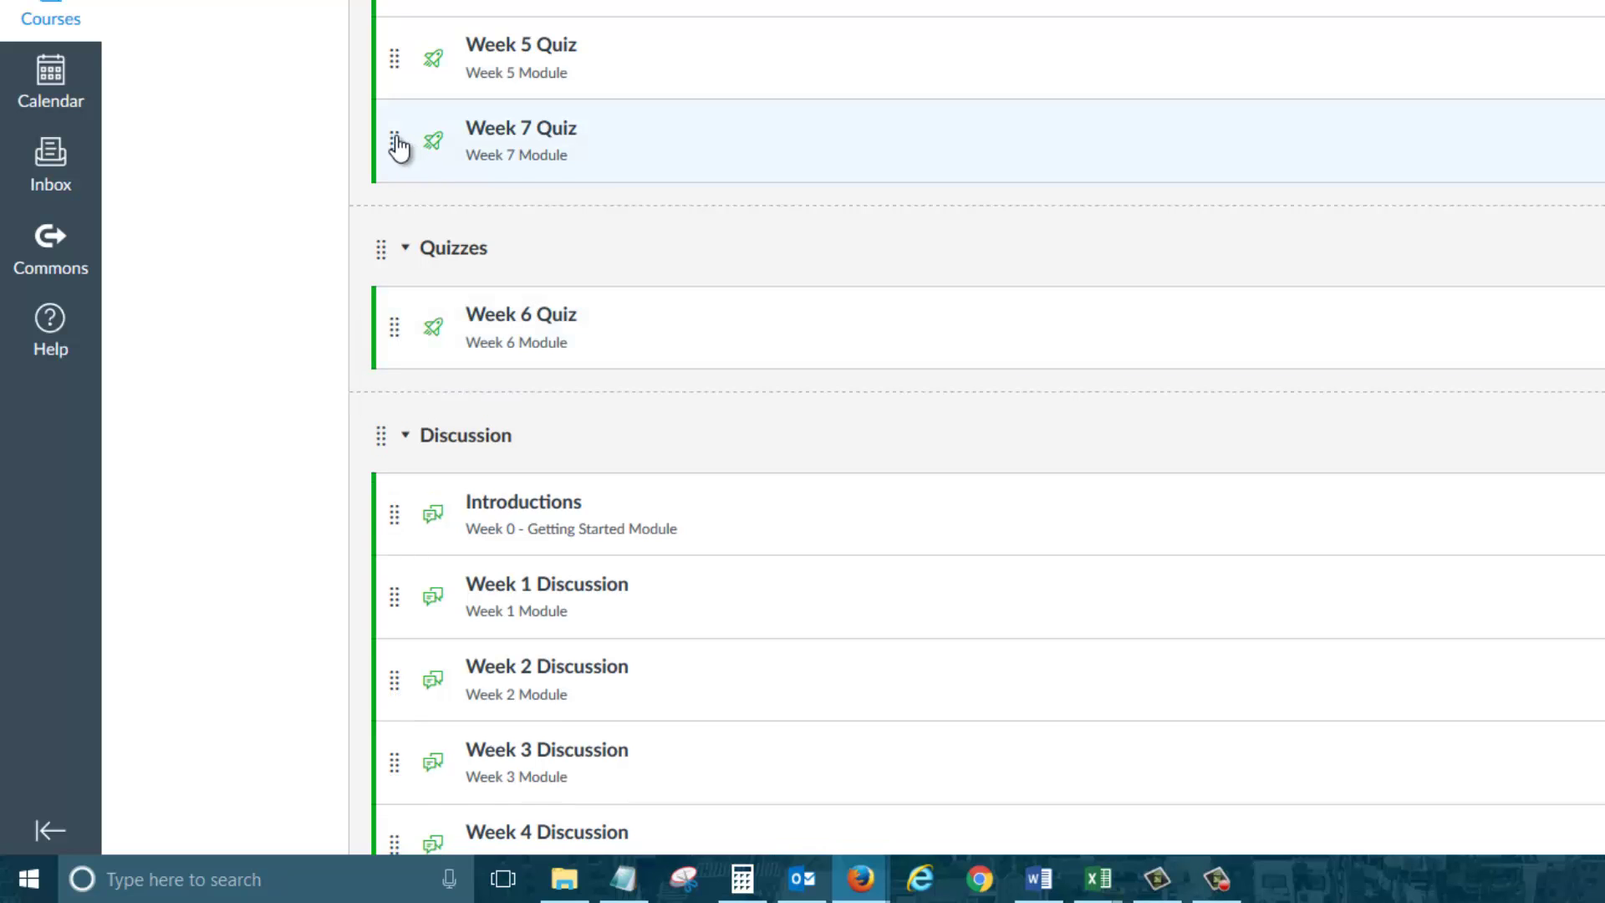
{"action": "left_click_drag", "start_coordinate": [398, 148], "coordinate": [412, 190]}
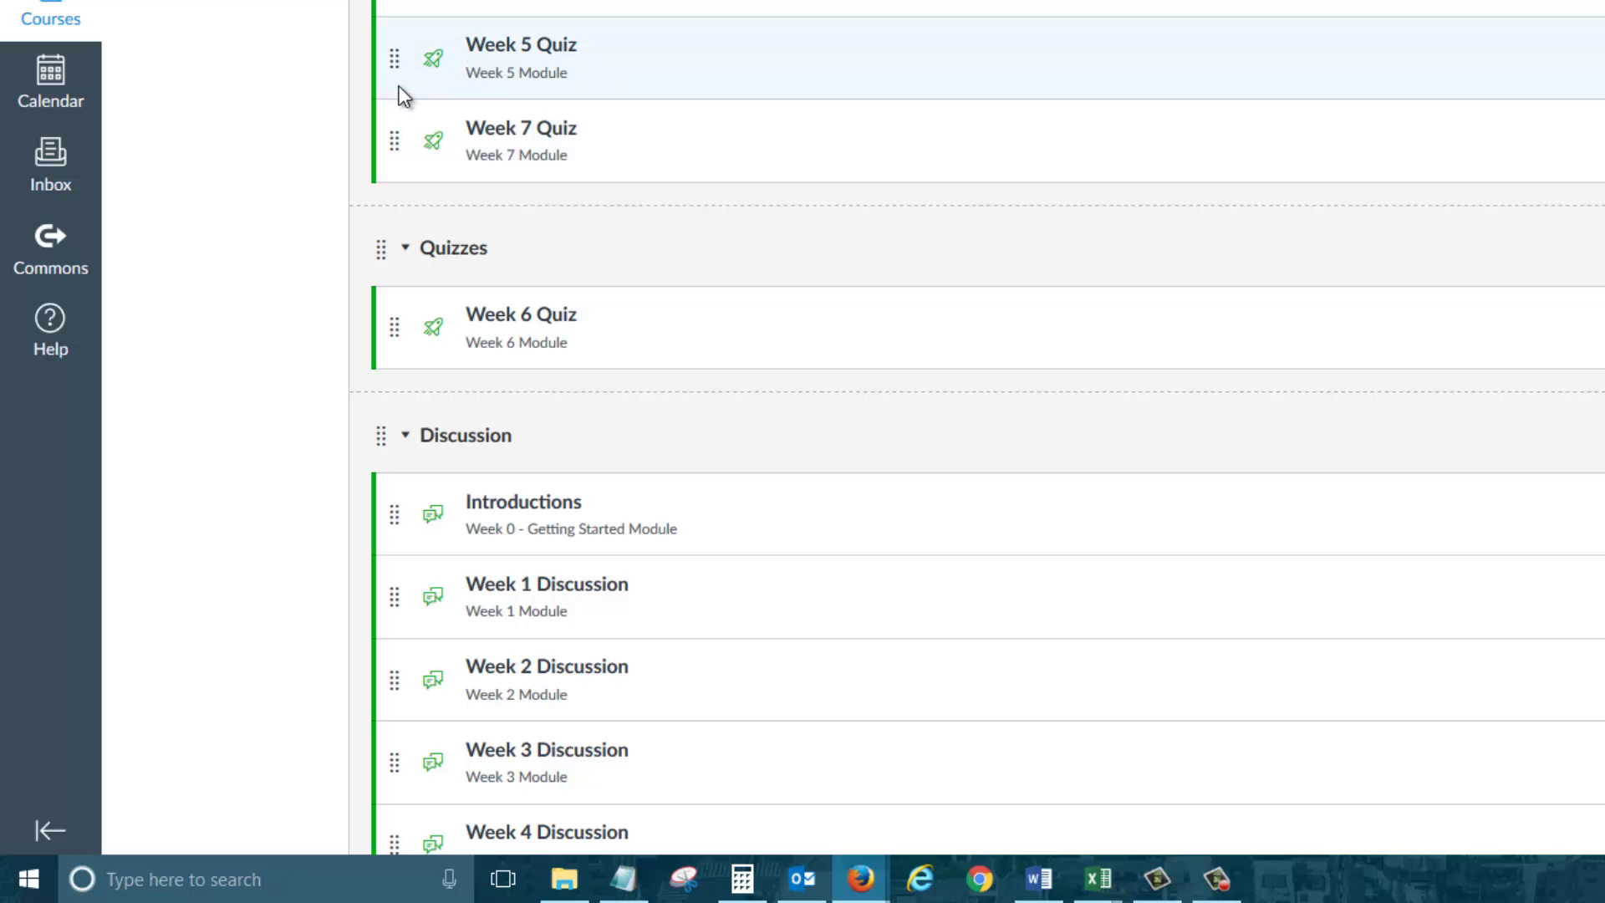
{"action": "left_click_drag", "start_coordinate": [399, 75], "coordinate": [393, 301]}
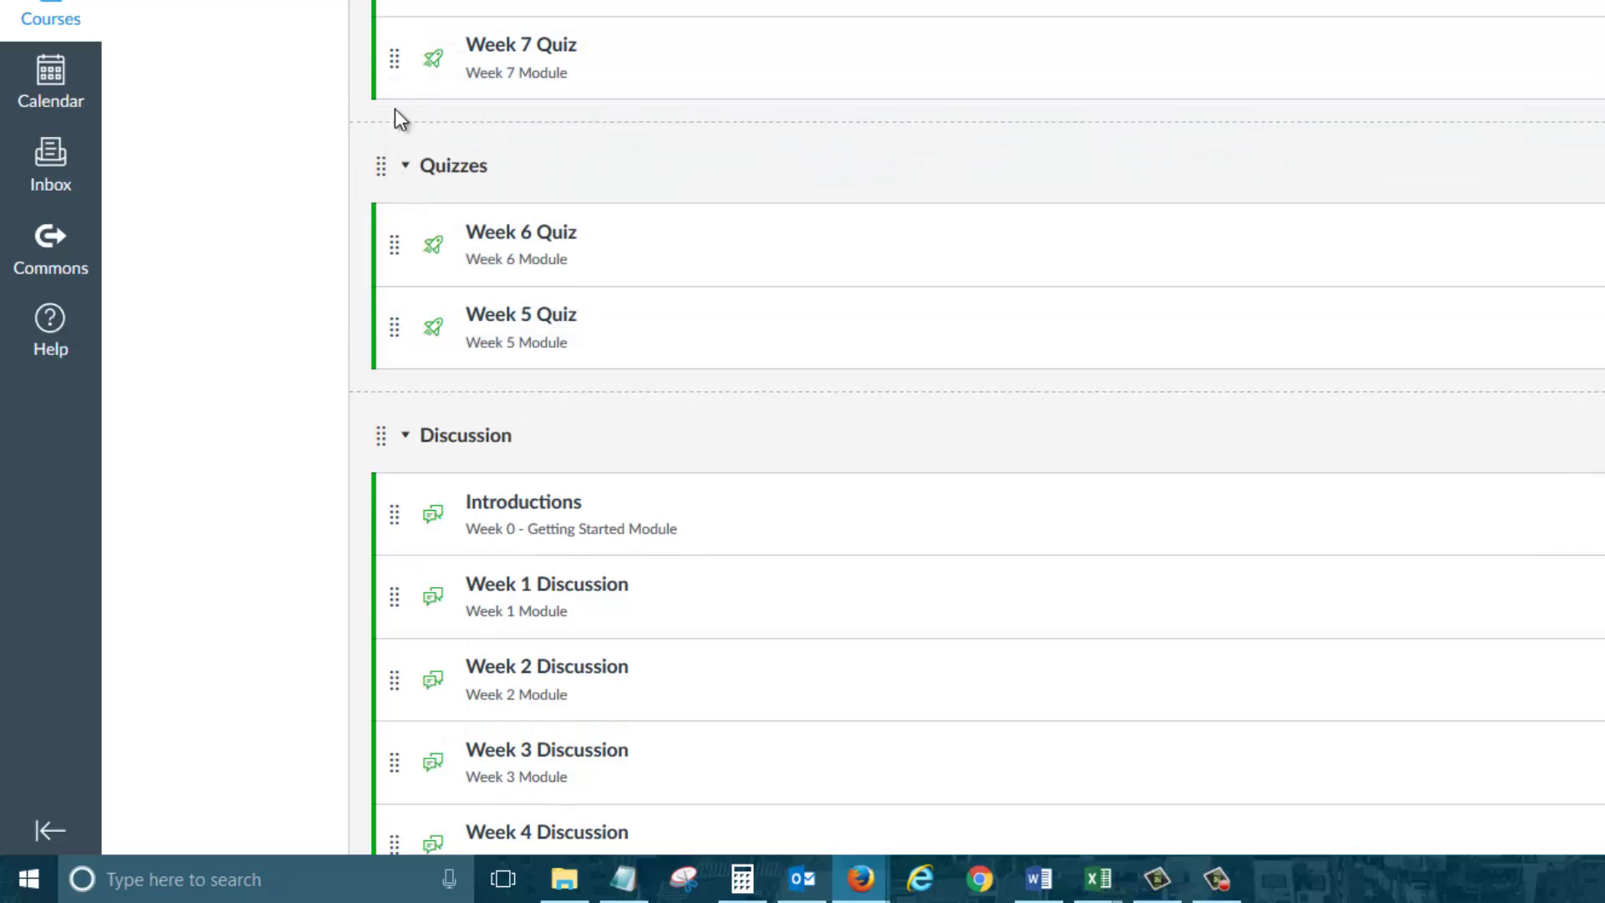
{"action": "left_click_drag", "start_coordinate": [394, 80], "coordinate": [397, 177]}
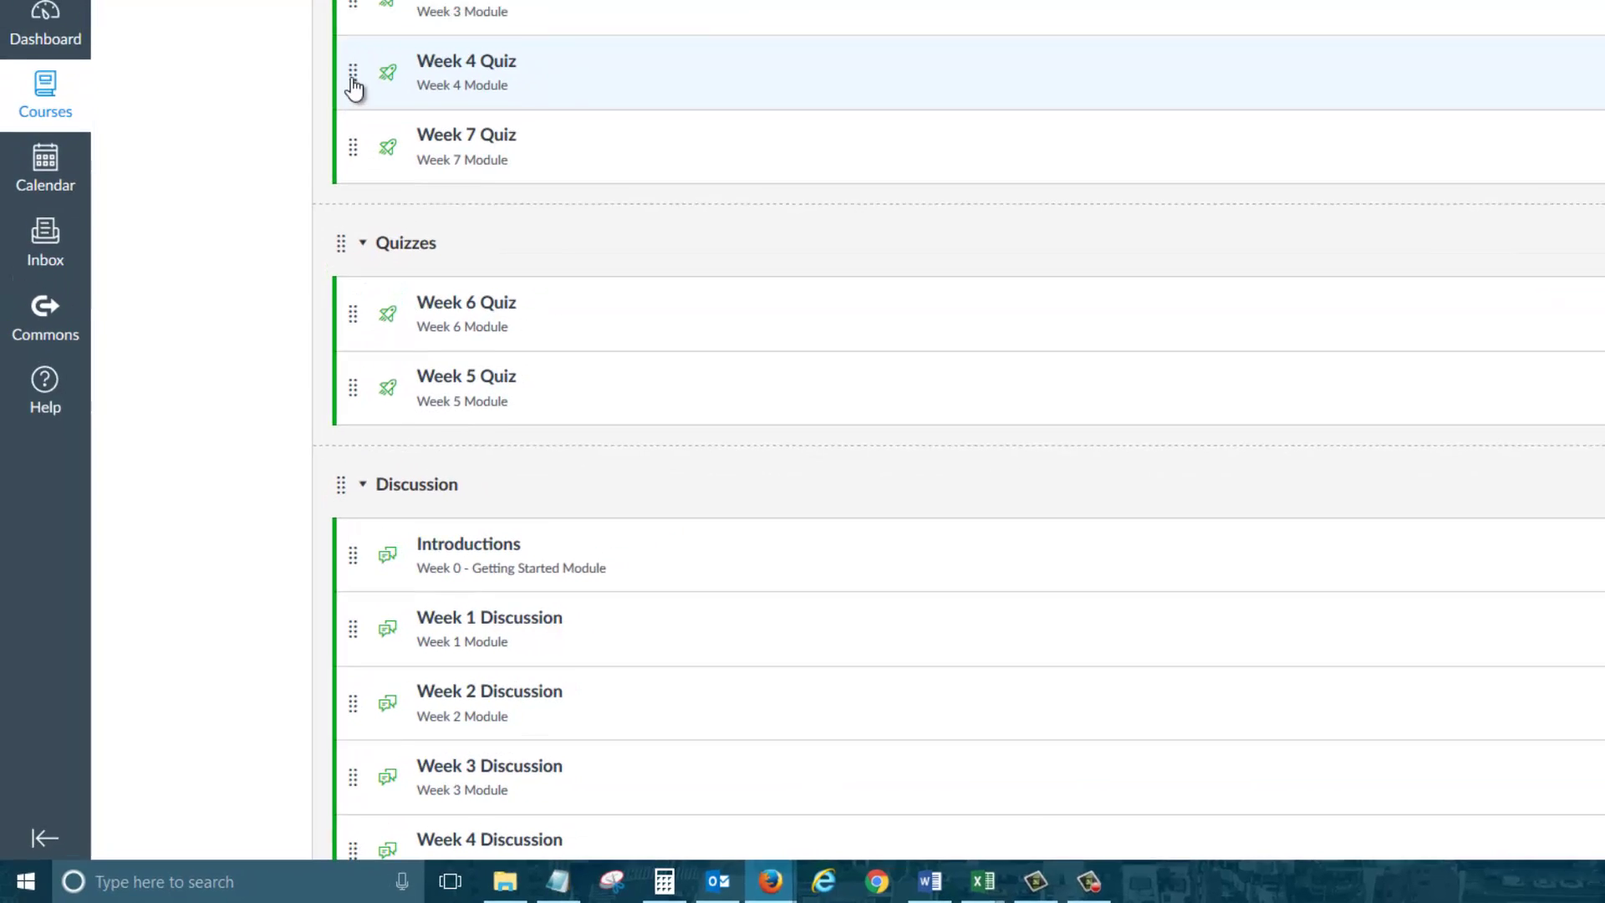
{"action": "left_click_drag", "start_coordinate": [352, 81], "coordinate": [315, 384]}
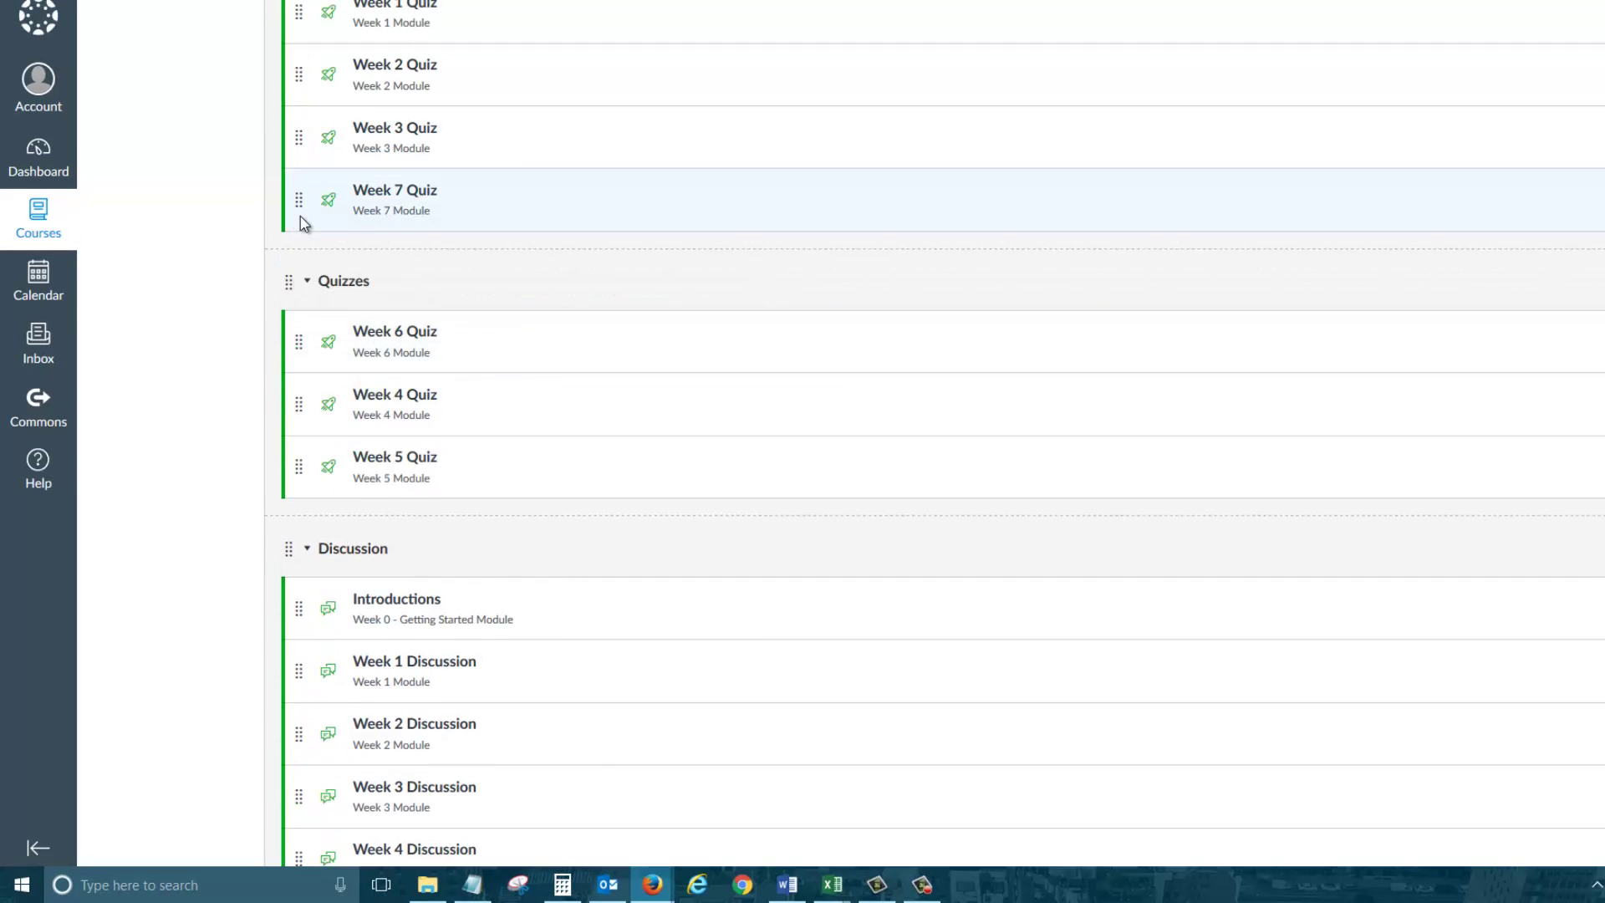
{"action": "left_click_drag", "start_coordinate": [301, 217], "coordinate": [302, 391]}
{"action": "left_click_drag", "start_coordinate": [301, 140], "coordinate": [305, 255]}
{"action": "left_click_drag", "start_coordinate": [299, 83], "coordinate": [304, 323]}
Reorder the quizzes within the Quizzes group so they run in sequence from Week 1 to Week 7.
{"action": "scroll", "coordinate": [332, 211], "scroll_direction": "up", "scroll_amount": 3}
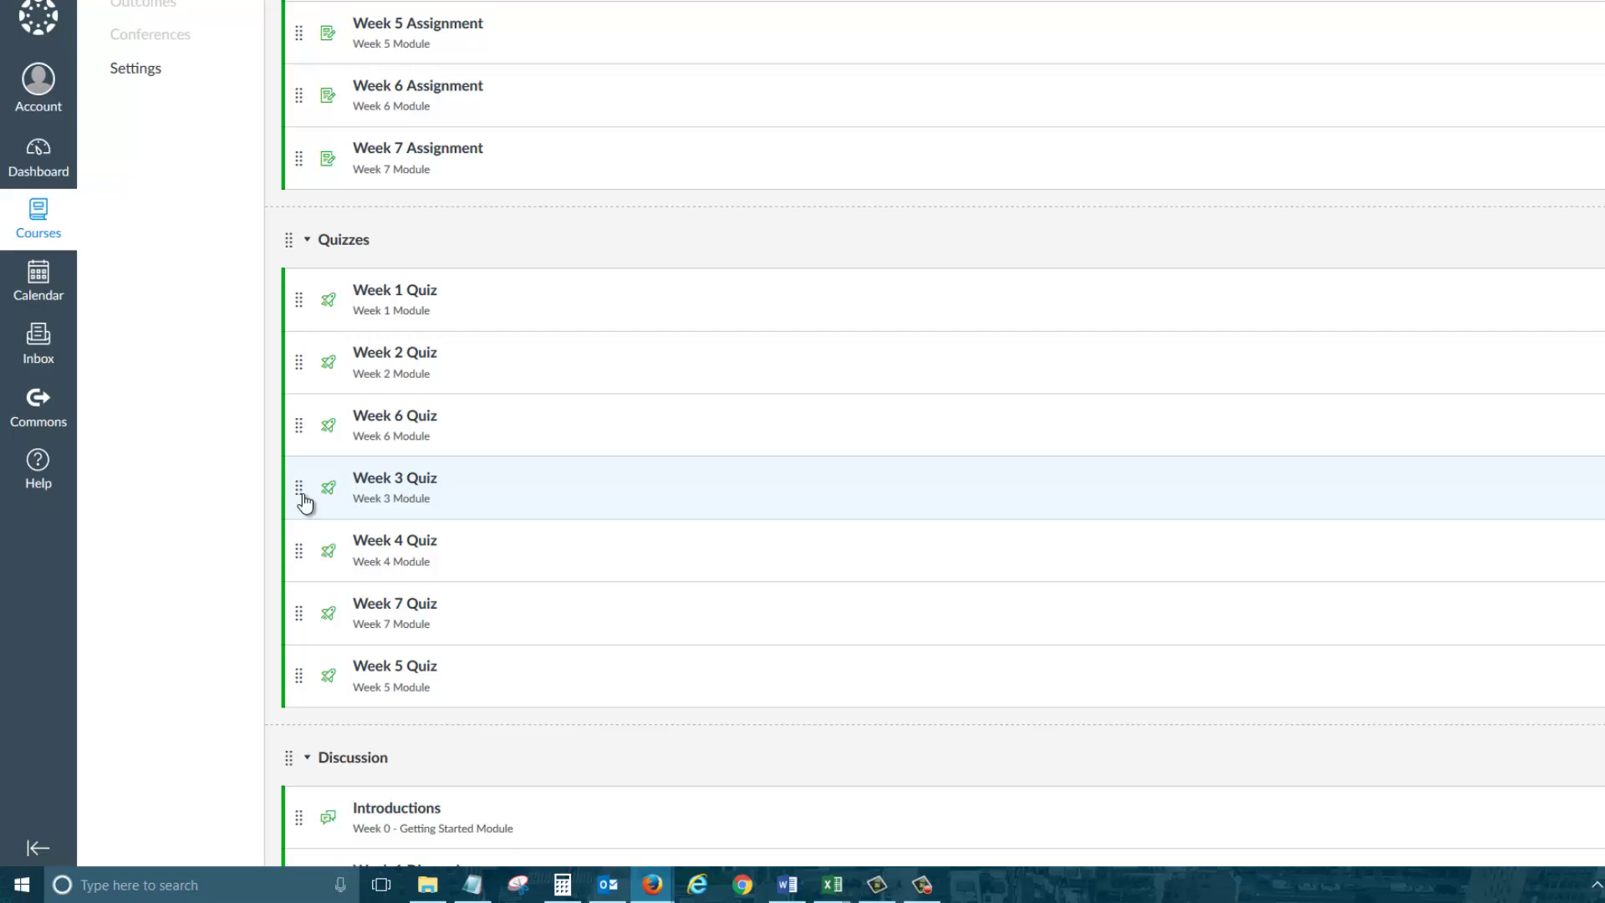
{"action": "left_click_drag", "start_coordinate": [304, 500], "coordinate": [307, 418]}
{"action": "left_click_drag", "start_coordinate": [304, 555], "coordinate": [301, 499]}
{"action": "left_click_drag", "start_coordinate": [299, 652], "coordinate": [305, 560]}
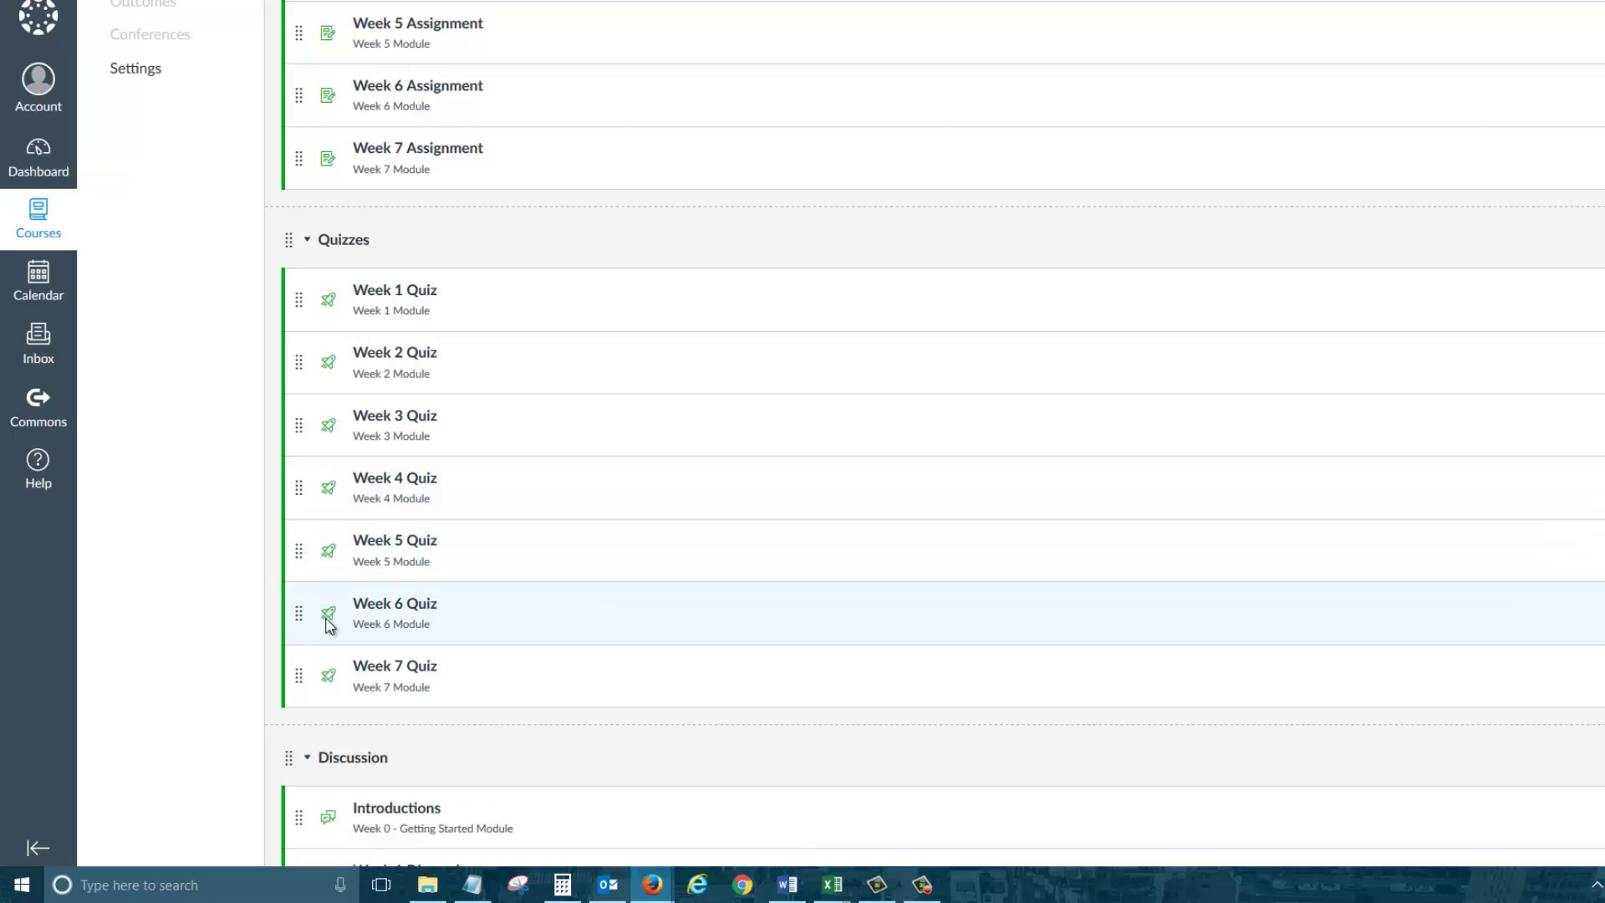
Move the Practice Quiz from the Assignments group to the start of the Quizzes group, above the Week 1 Quiz.
{"action": "scroll", "coordinate": [429, 599], "scroll_direction": "up", "scroll_amount": 2}
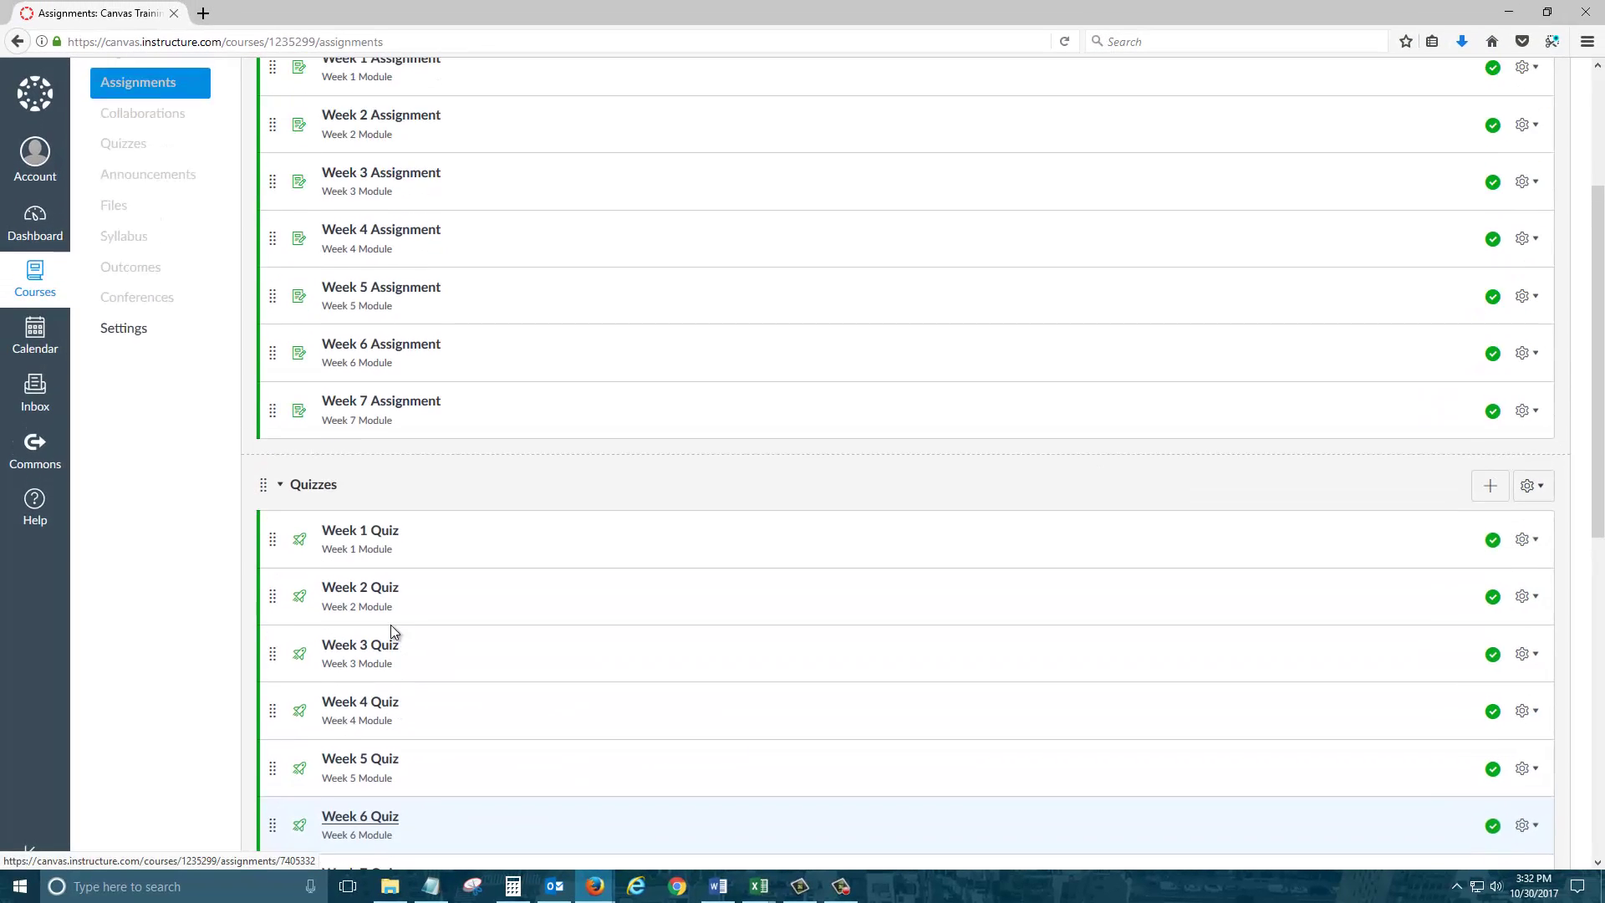
{"action": "scroll", "coordinate": [429, 599], "scroll_direction": "down", "scroll_amount": 3}
{"action": "scroll", "coordinate": [391, 627], "scroll_direction": "down", "scroll_amount": 1}
{"action": "scroll", "coordinate": [369, 639], "scroll_direction": "up", "scroll_amount": 3}
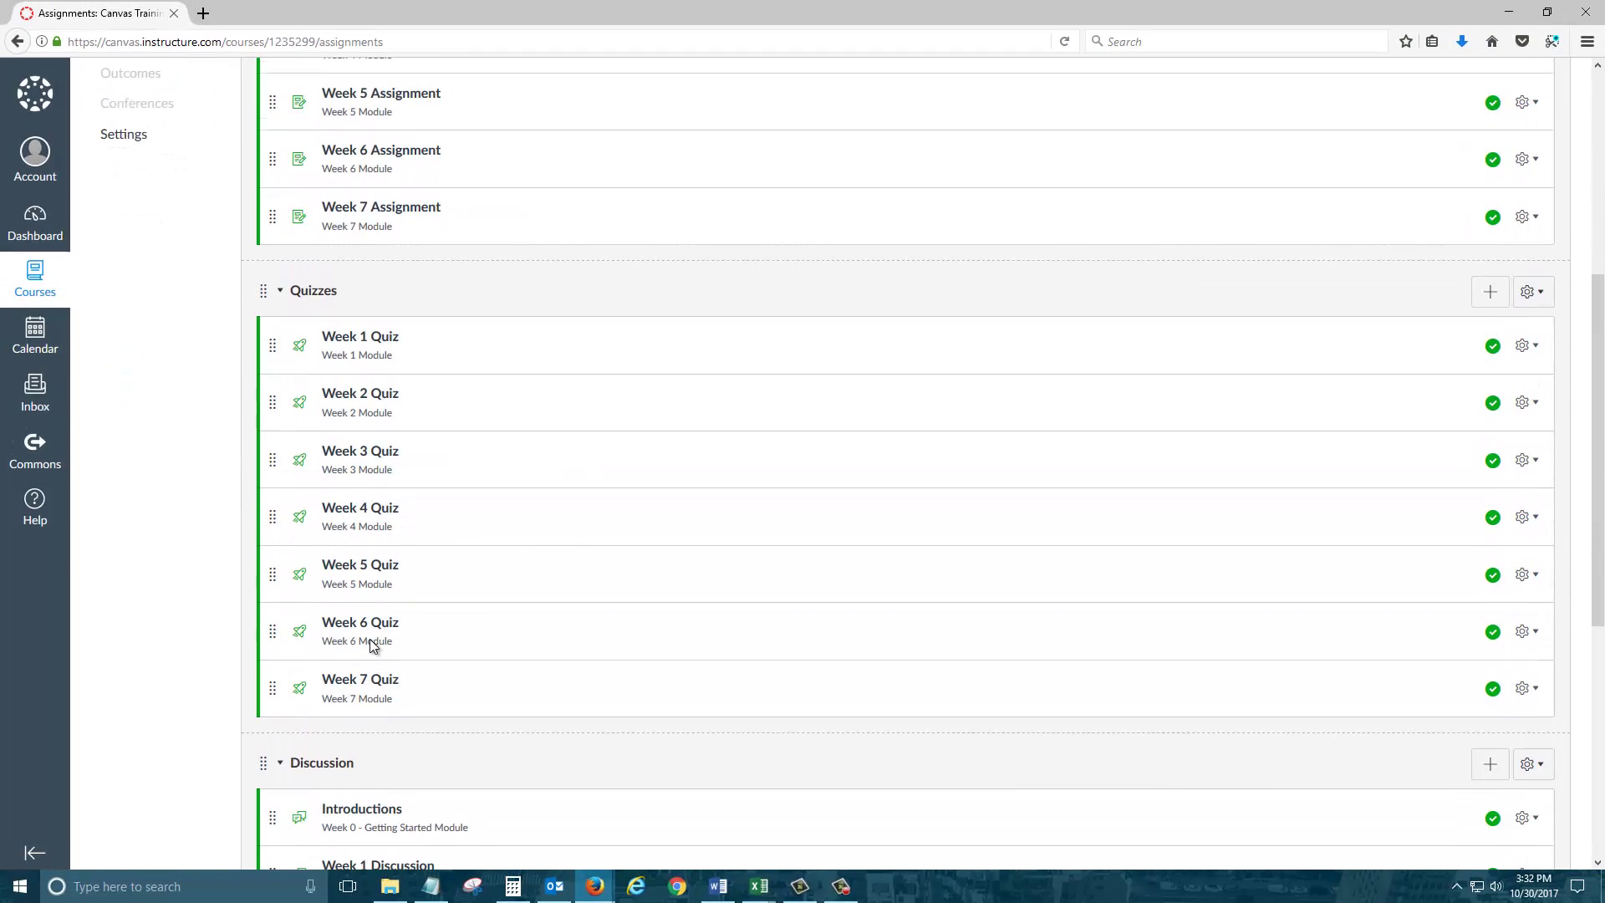
{"action": "scroll", "coordinate": [374, 628], "scroll_direction": "up", "scroll_amount": 4}
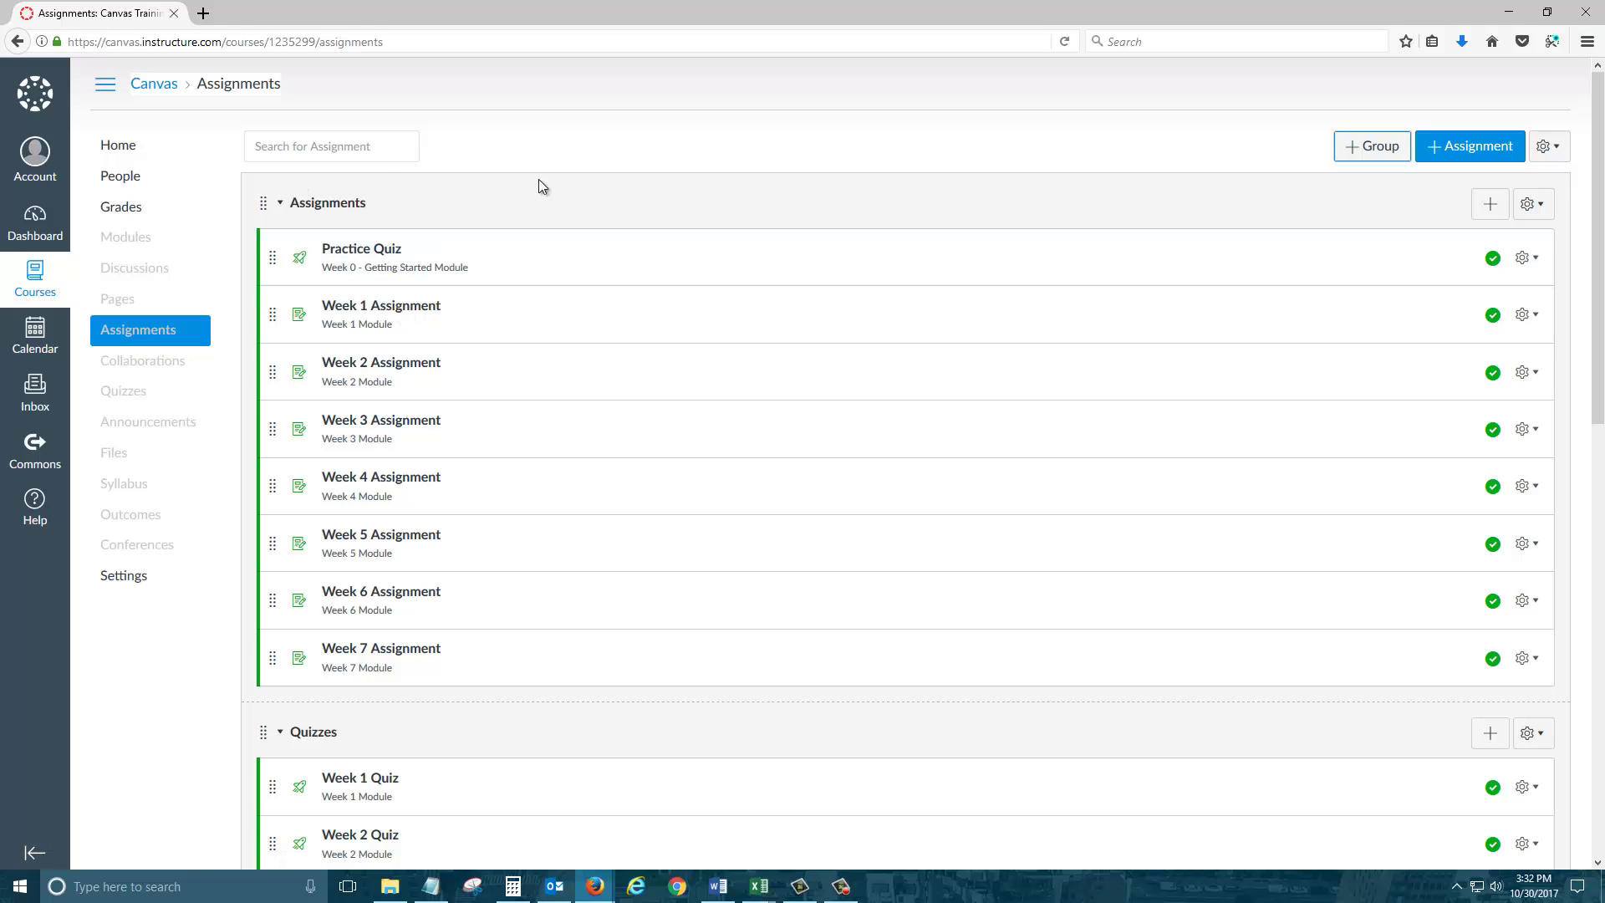
{"action": "left_click_drag", "start_coordinate": [273, 258], "coordinate": [276, 452]}
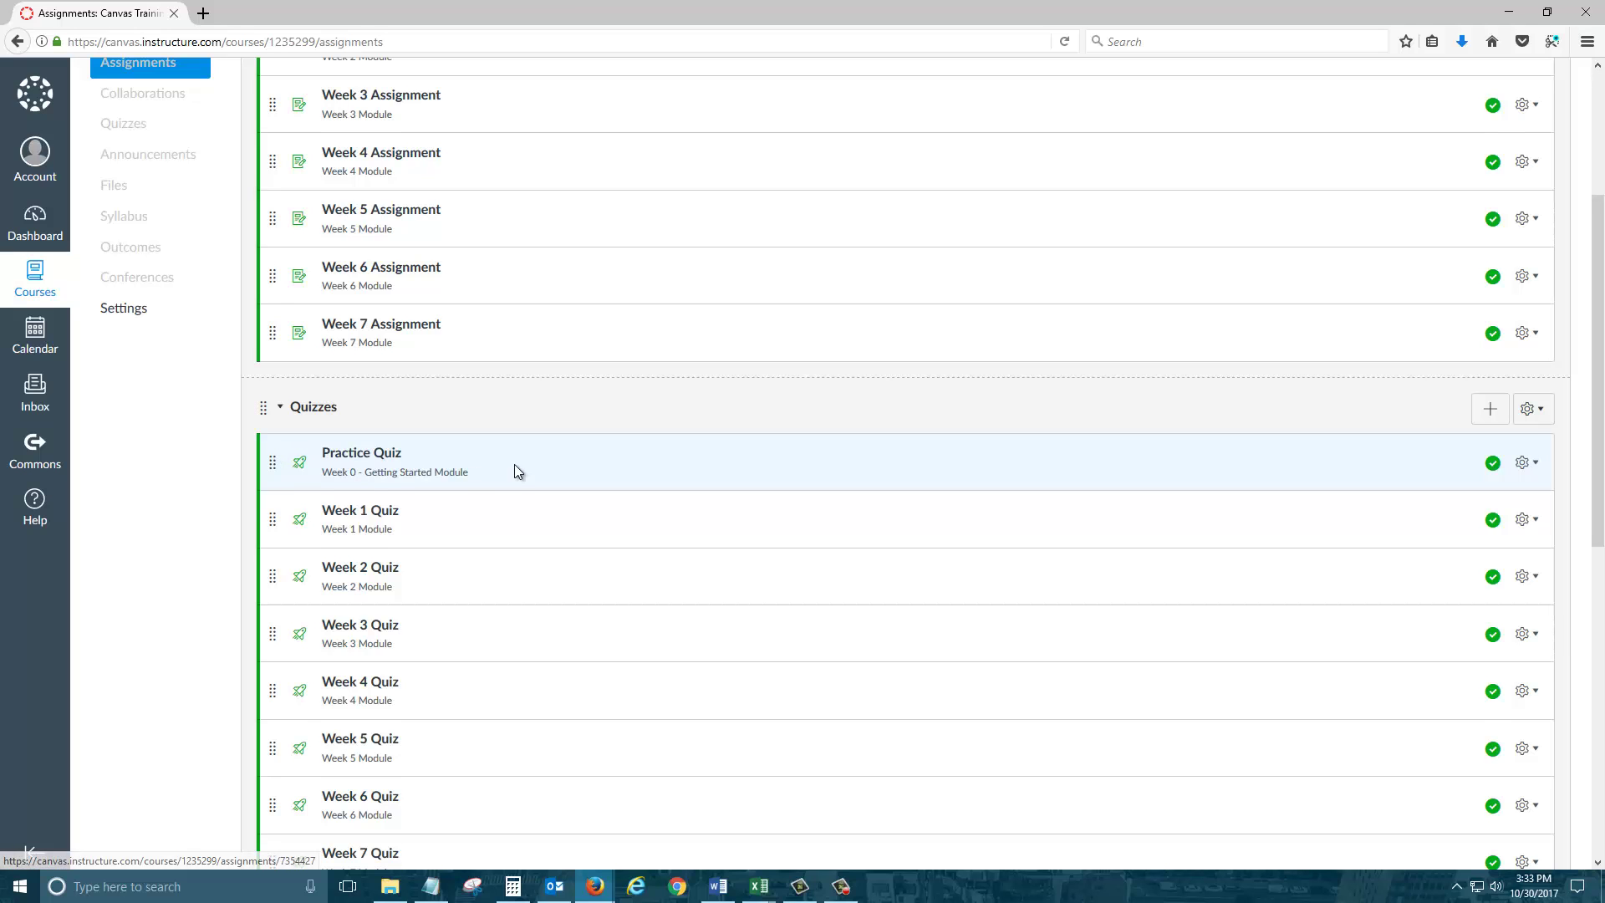
Review the contents and order of the Assignments, Quizzes and Discussion groups.
{"action": "scroll", "coordinate": [514, 470], "scroll_direction": "up", "scroll_amount": 5}
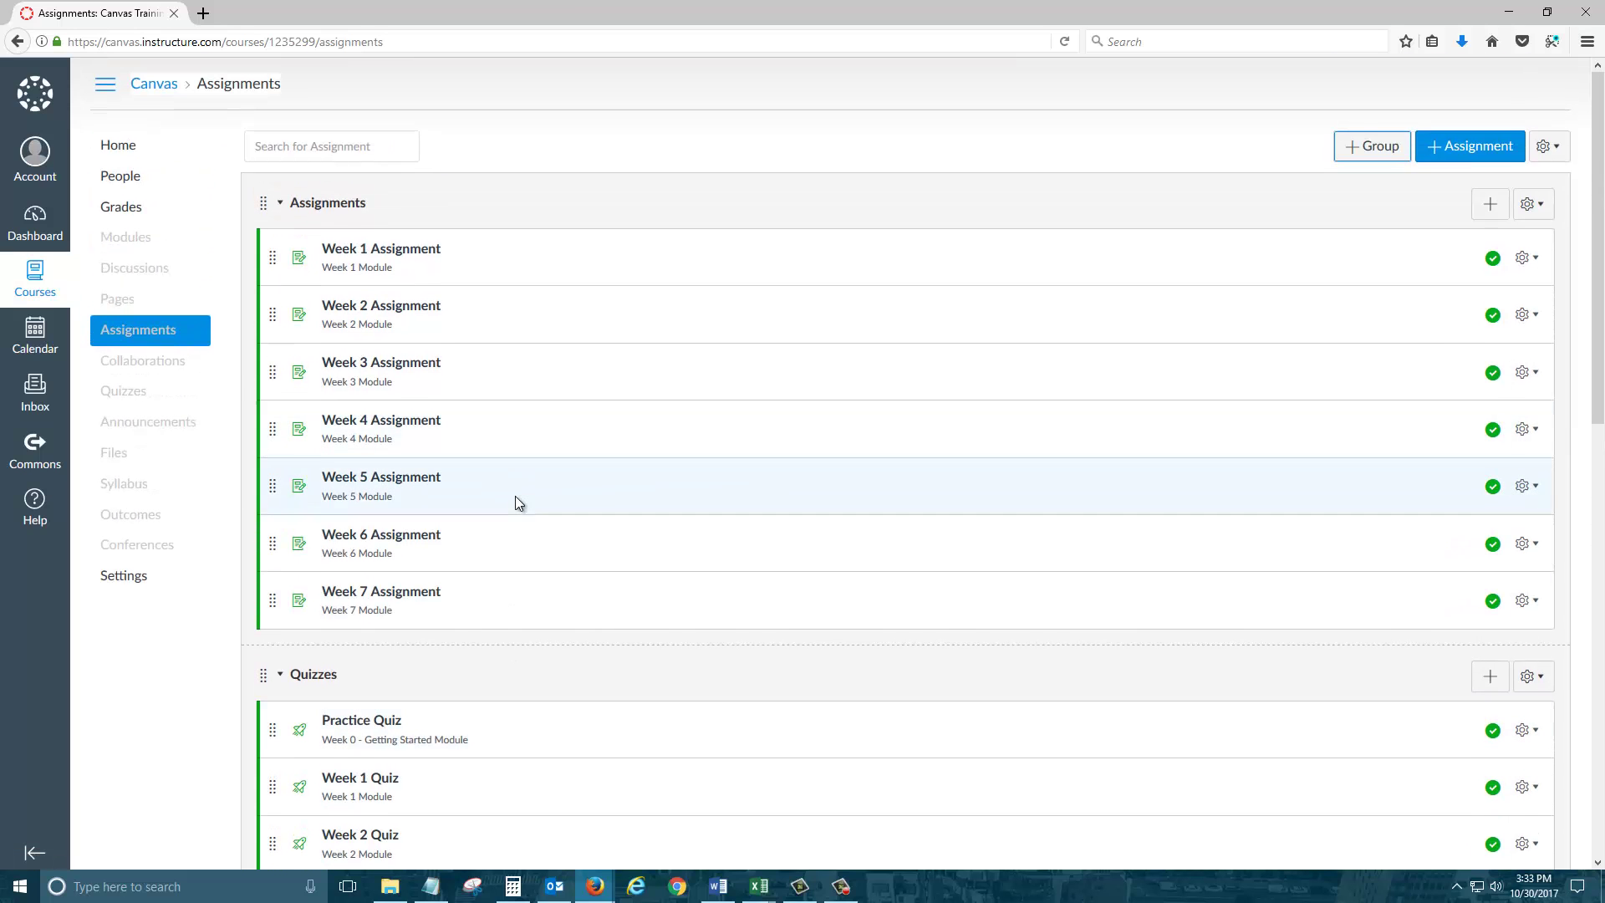
{"action": "scroll", "coordinate": [517, 502], "scroll_direction": "down", "scroll_amount": 10}
{"action": "scroll", "coordinate": [515, 501], "scroll_direction": "up", "scroll_amount": 5}
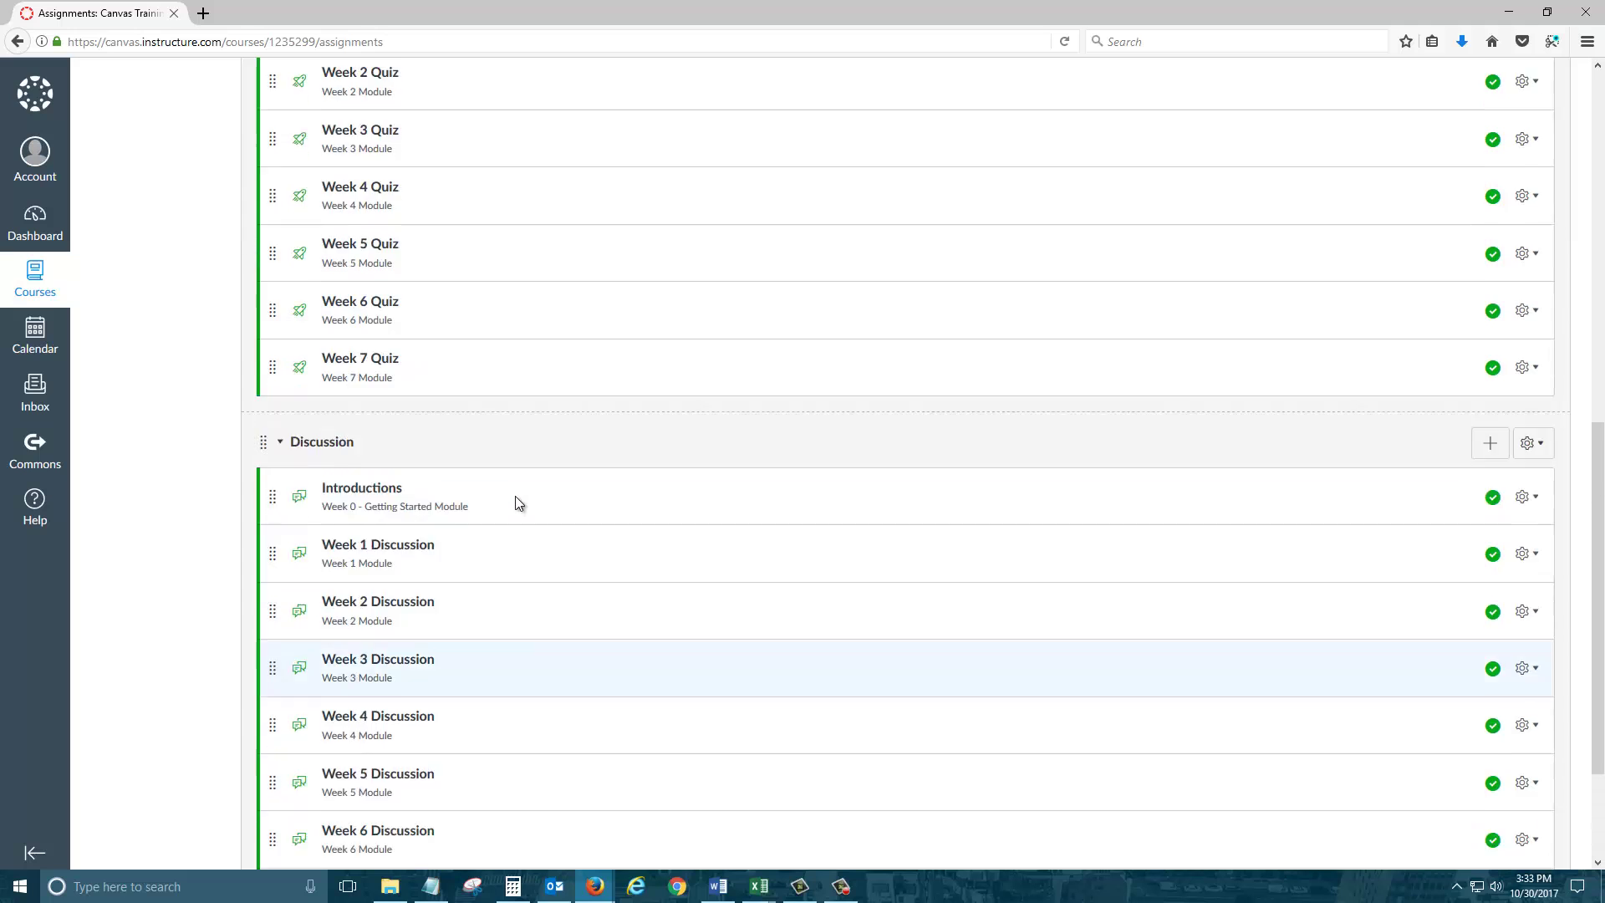
{"action": "scroll", "coordinate": [651, 549], "scroll_direction": "up", "scroll_amount": 5}
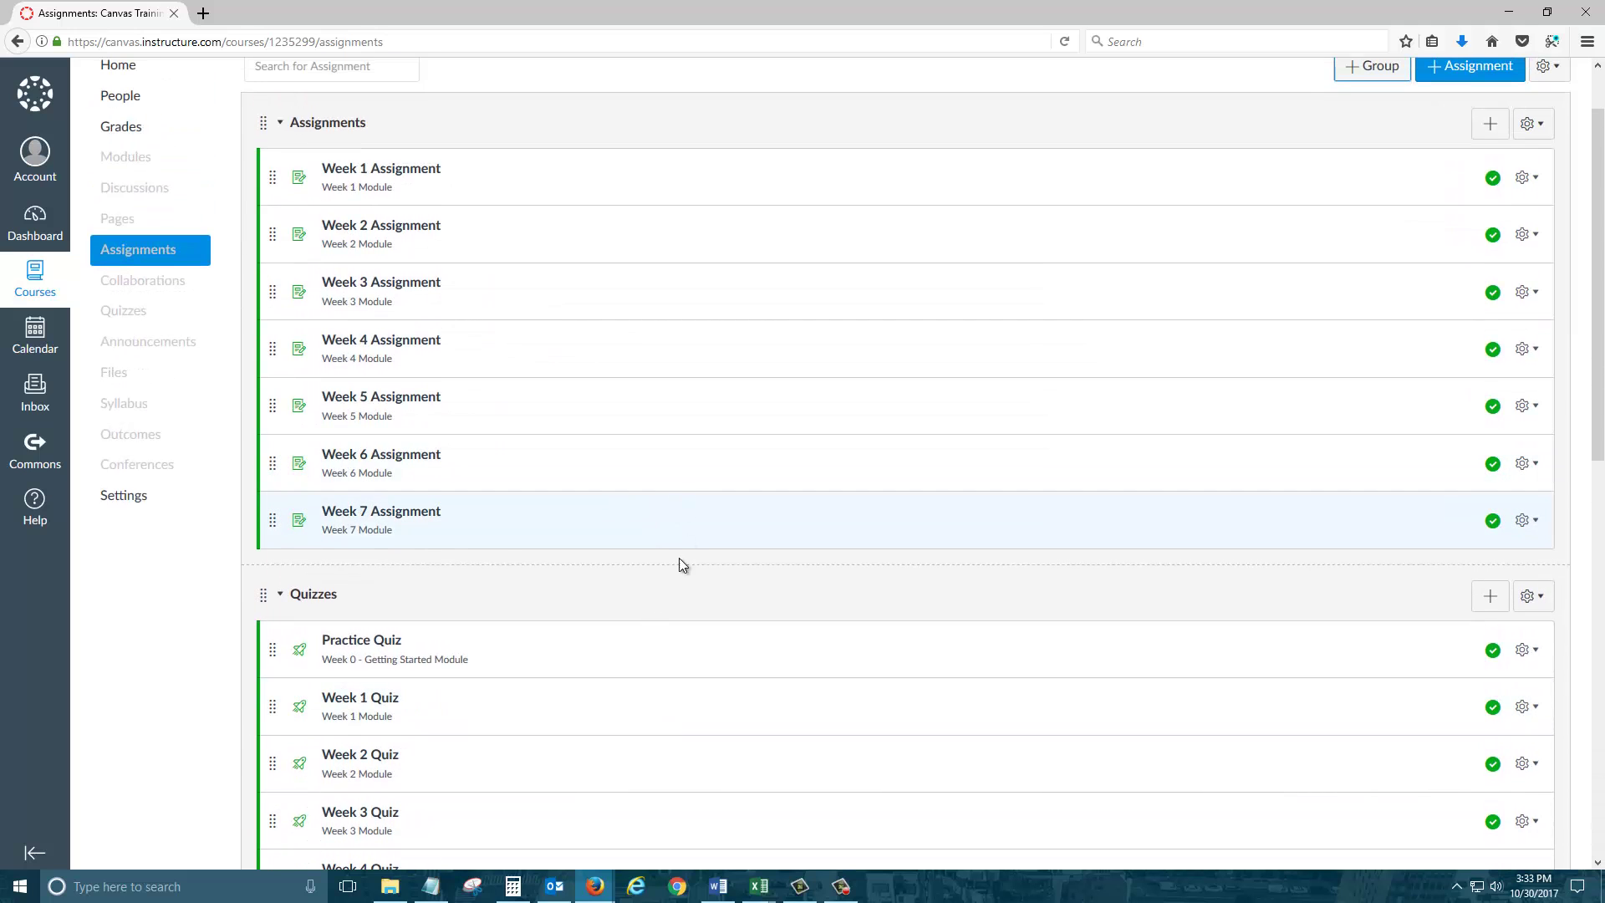
{"action": "scroll", "coordinate": [681, 592], "scroll_direction": "down", "scroll_amount": 8}
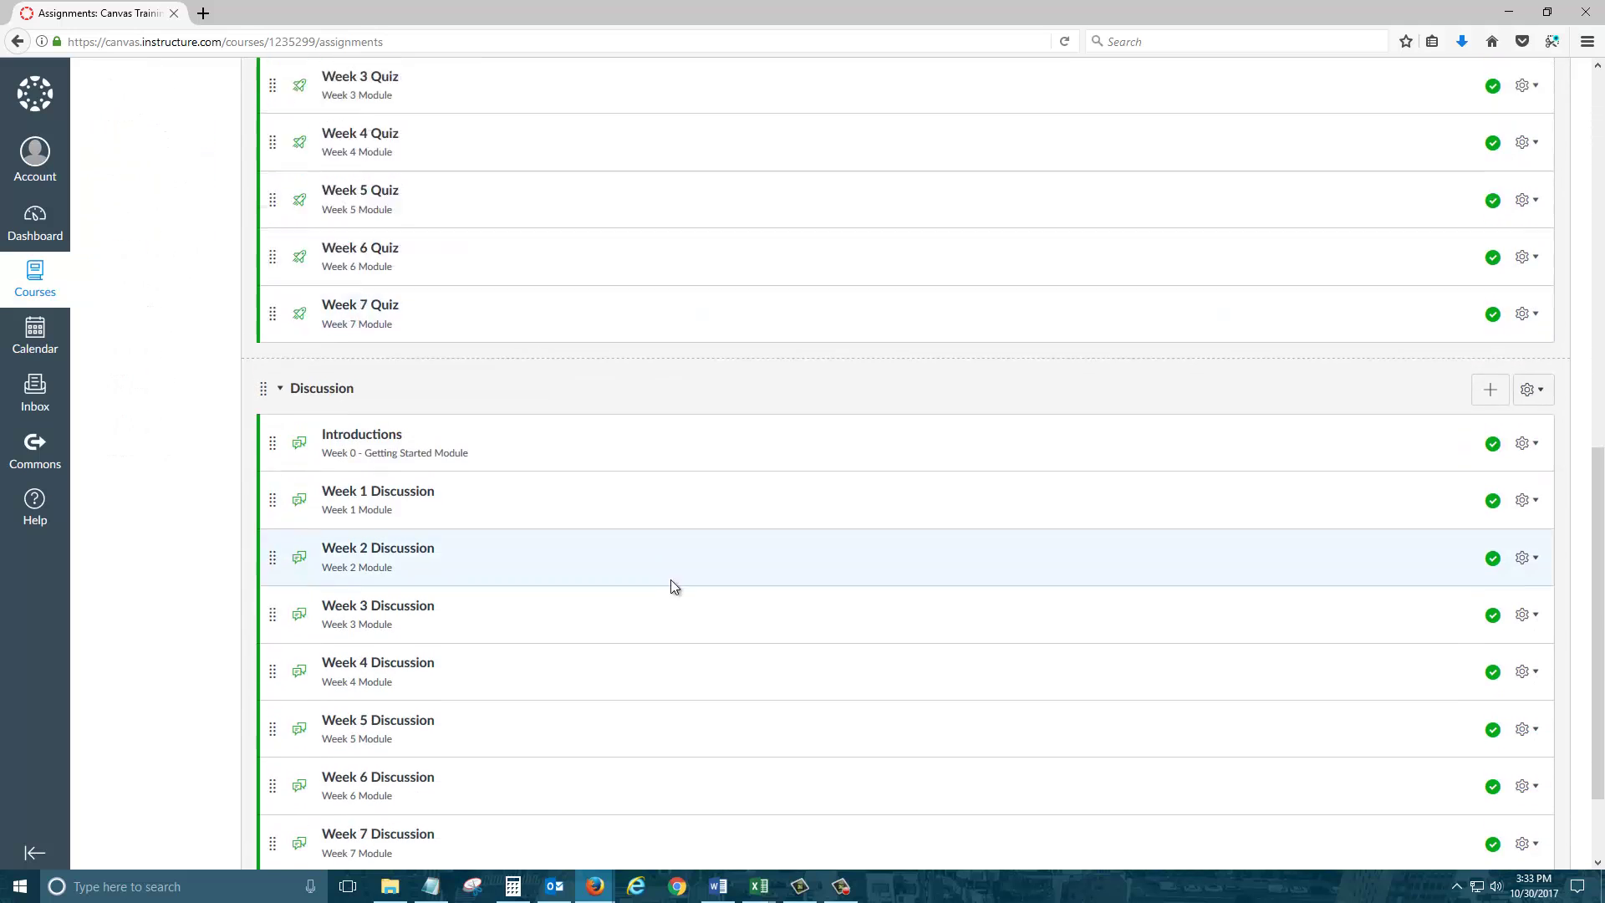
{"action": "scroll", "coordinate": [518, 502], "scroll_direction": "up", "scroll_amount": 3}
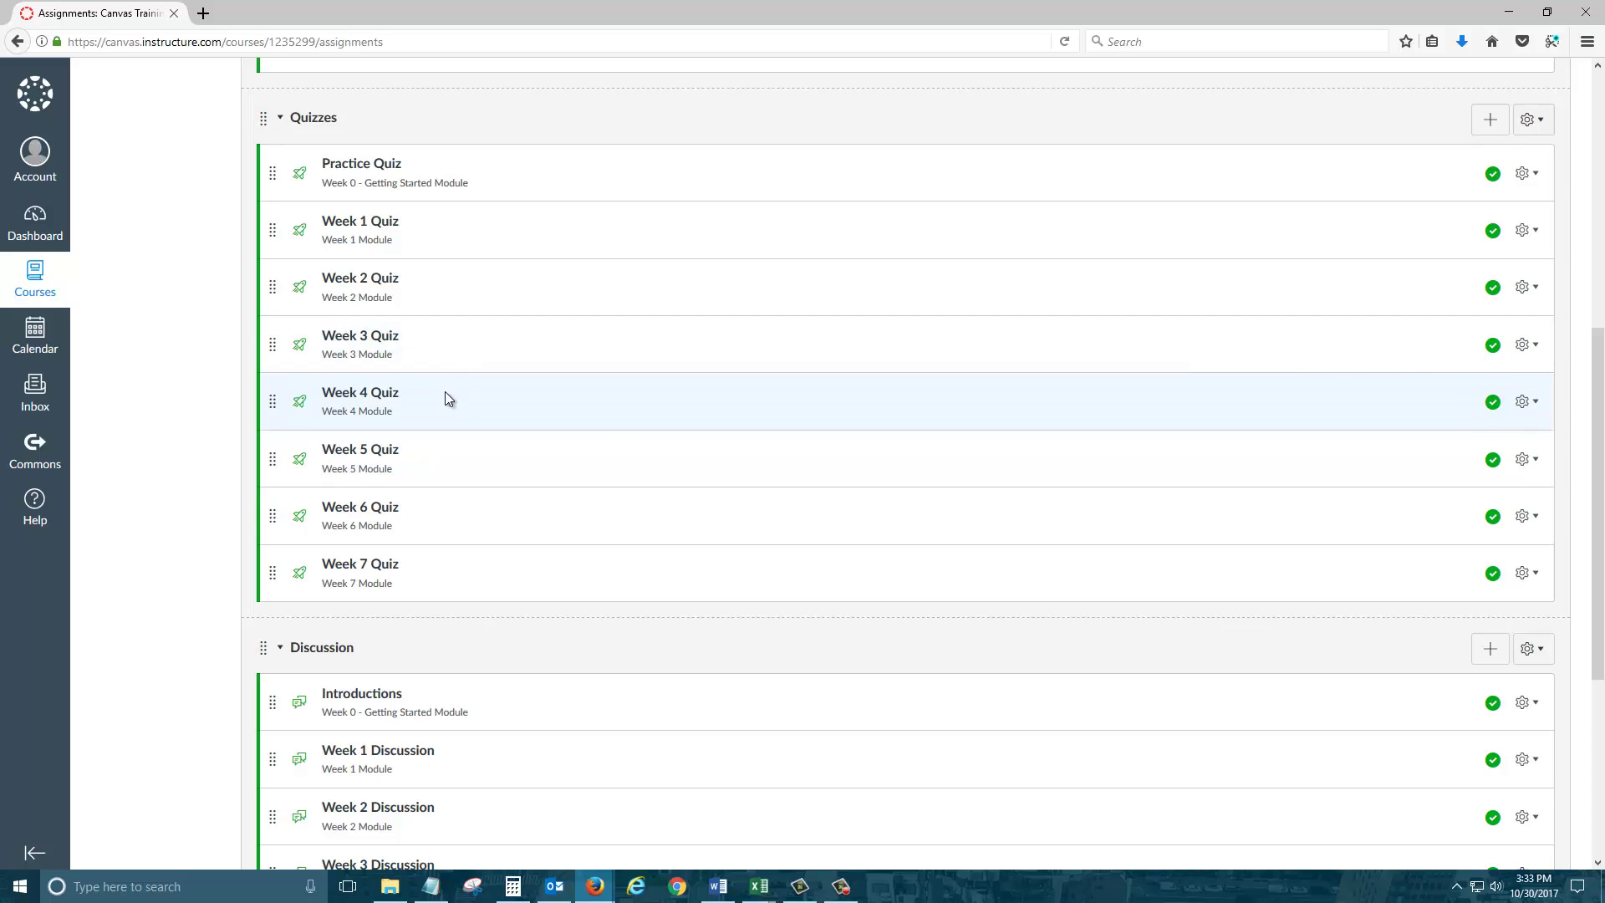
{"action": "scroll", "coordinate": [836, 518], "scroll_direction": "up", "scroll_amount": 5}
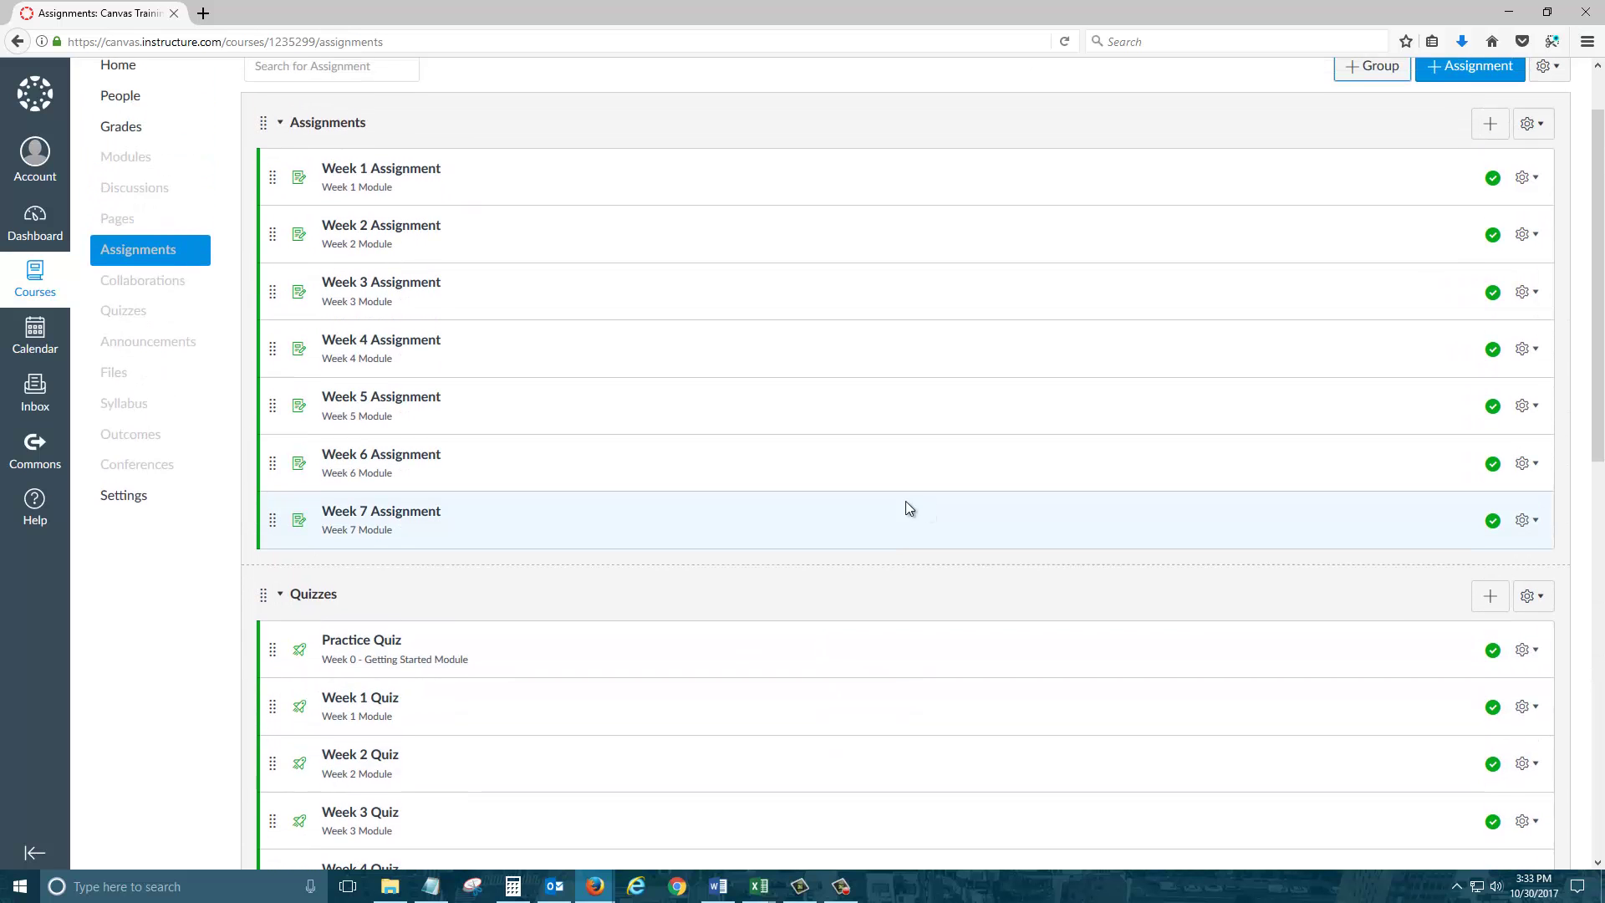
Open the Assignment Groups Weight settings and enable weighting the final grade based on assignment groups.
{"action": "scroll", "coordinate": [1129, 435], "scroll_direction": "up", "scroll_amount": 1}
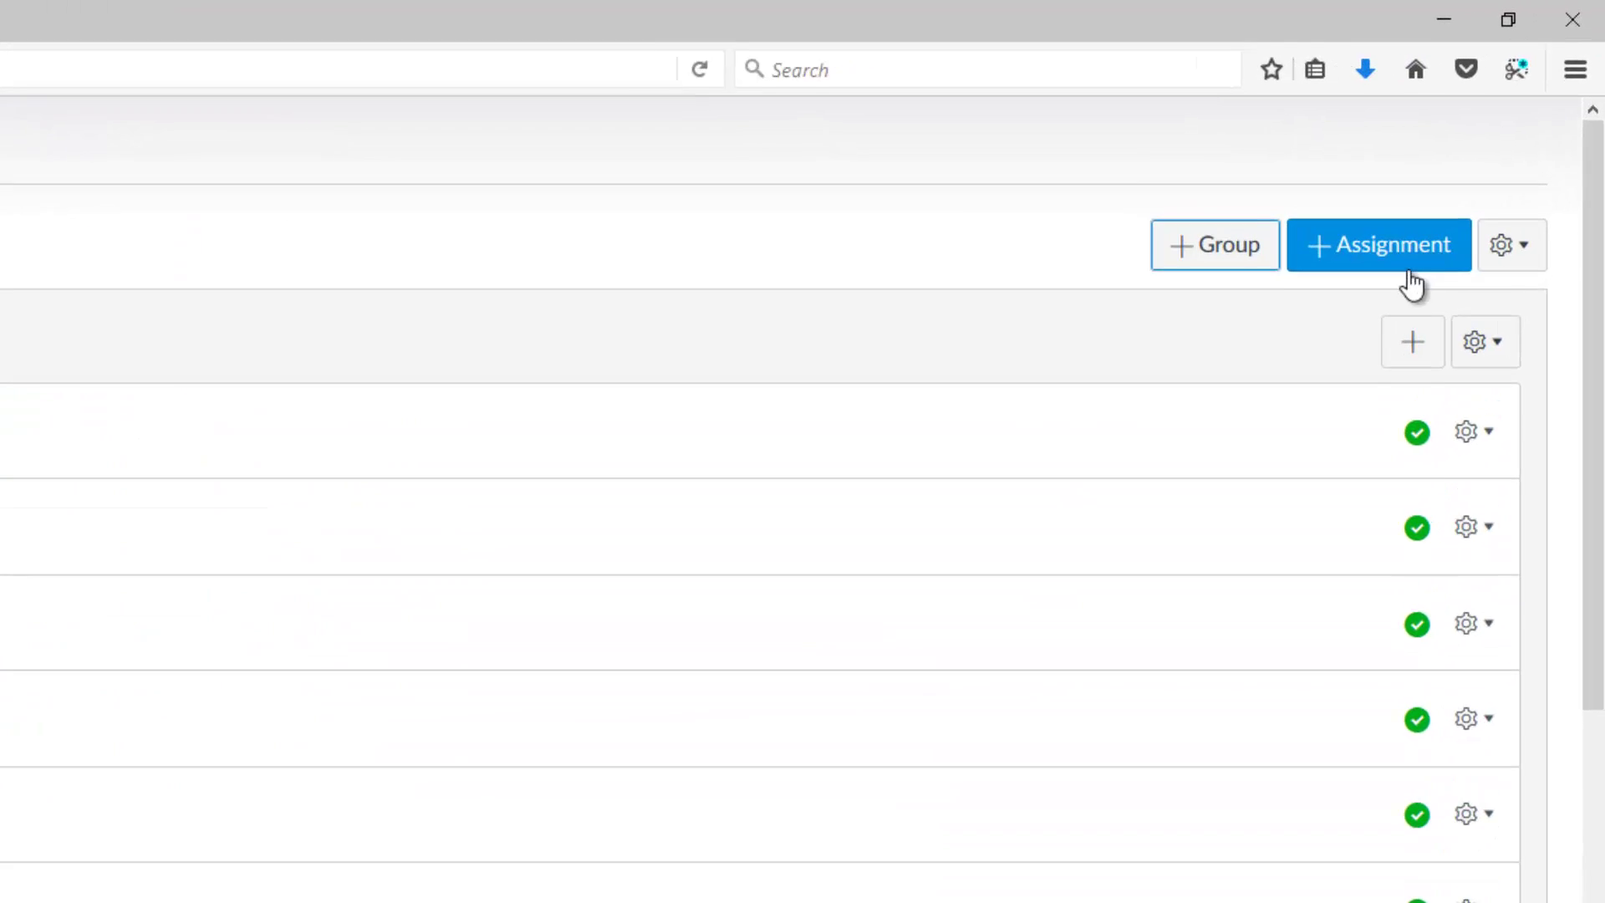
{"action": "left_click", "coordinate": [1461, 368]}
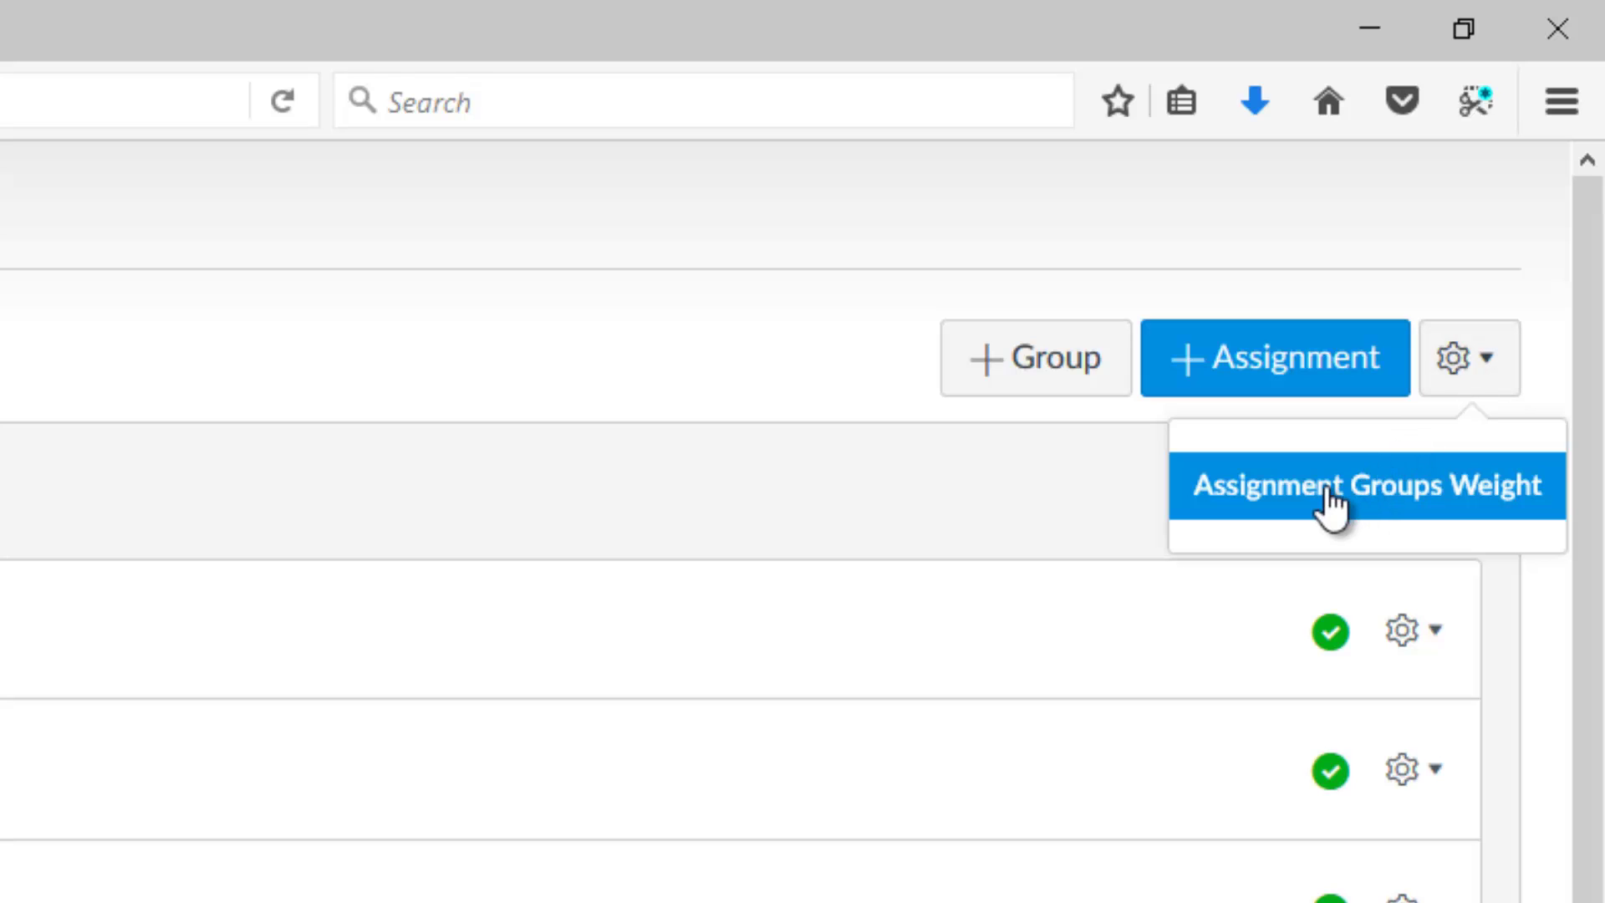
{"action": "left_click", "coordinate": [1358, 489]}
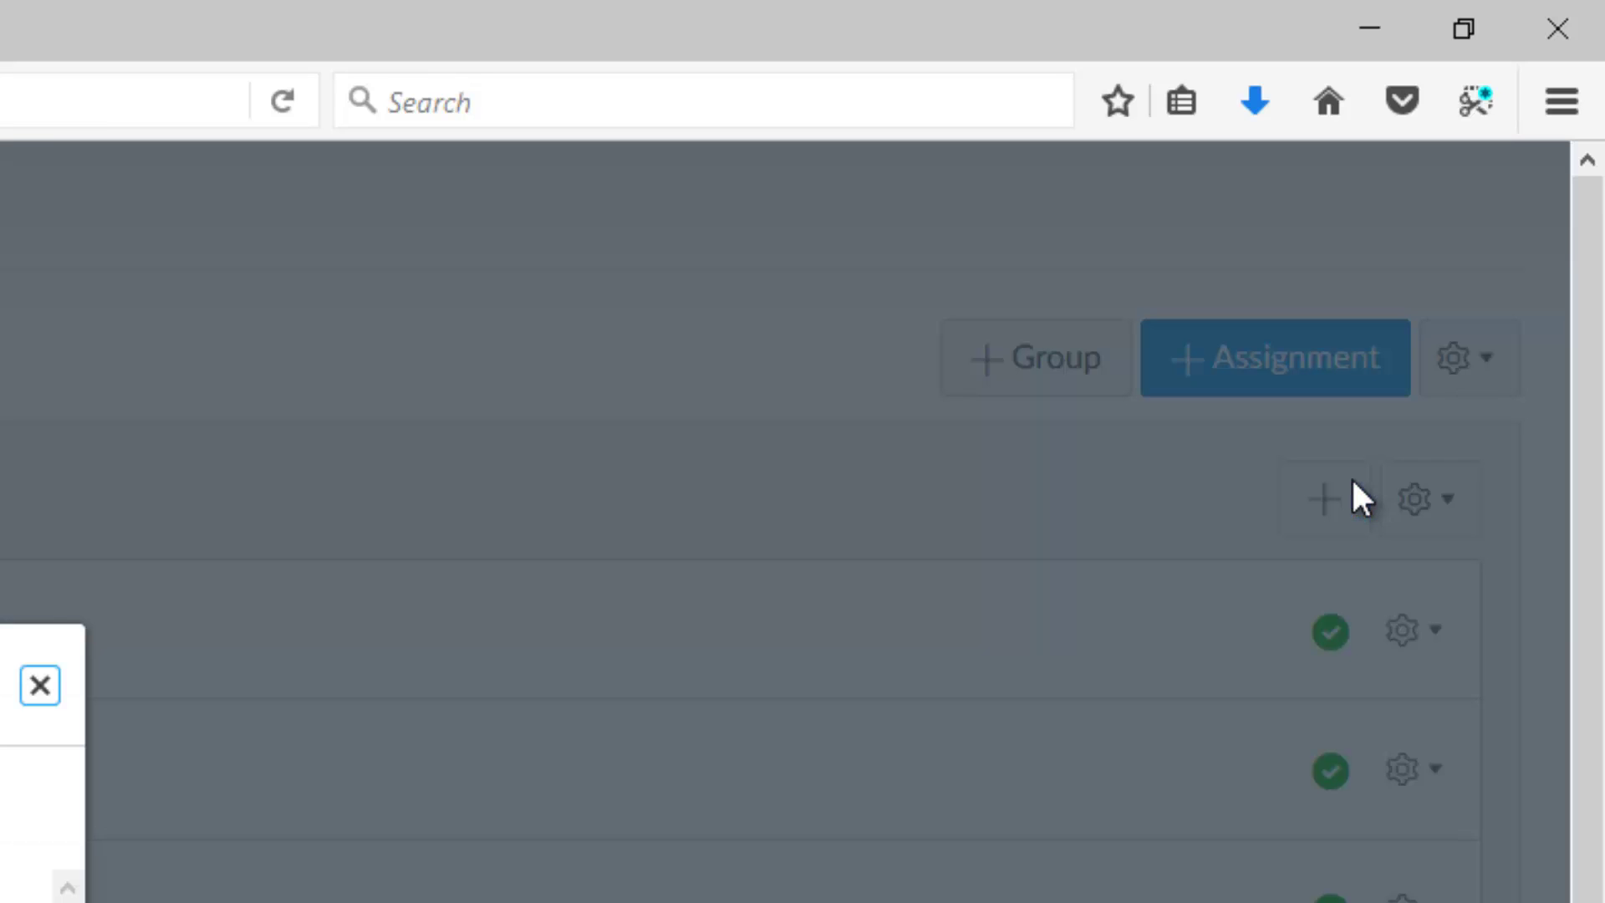
{"action": "left_click", "coordinate": [3, 438]}
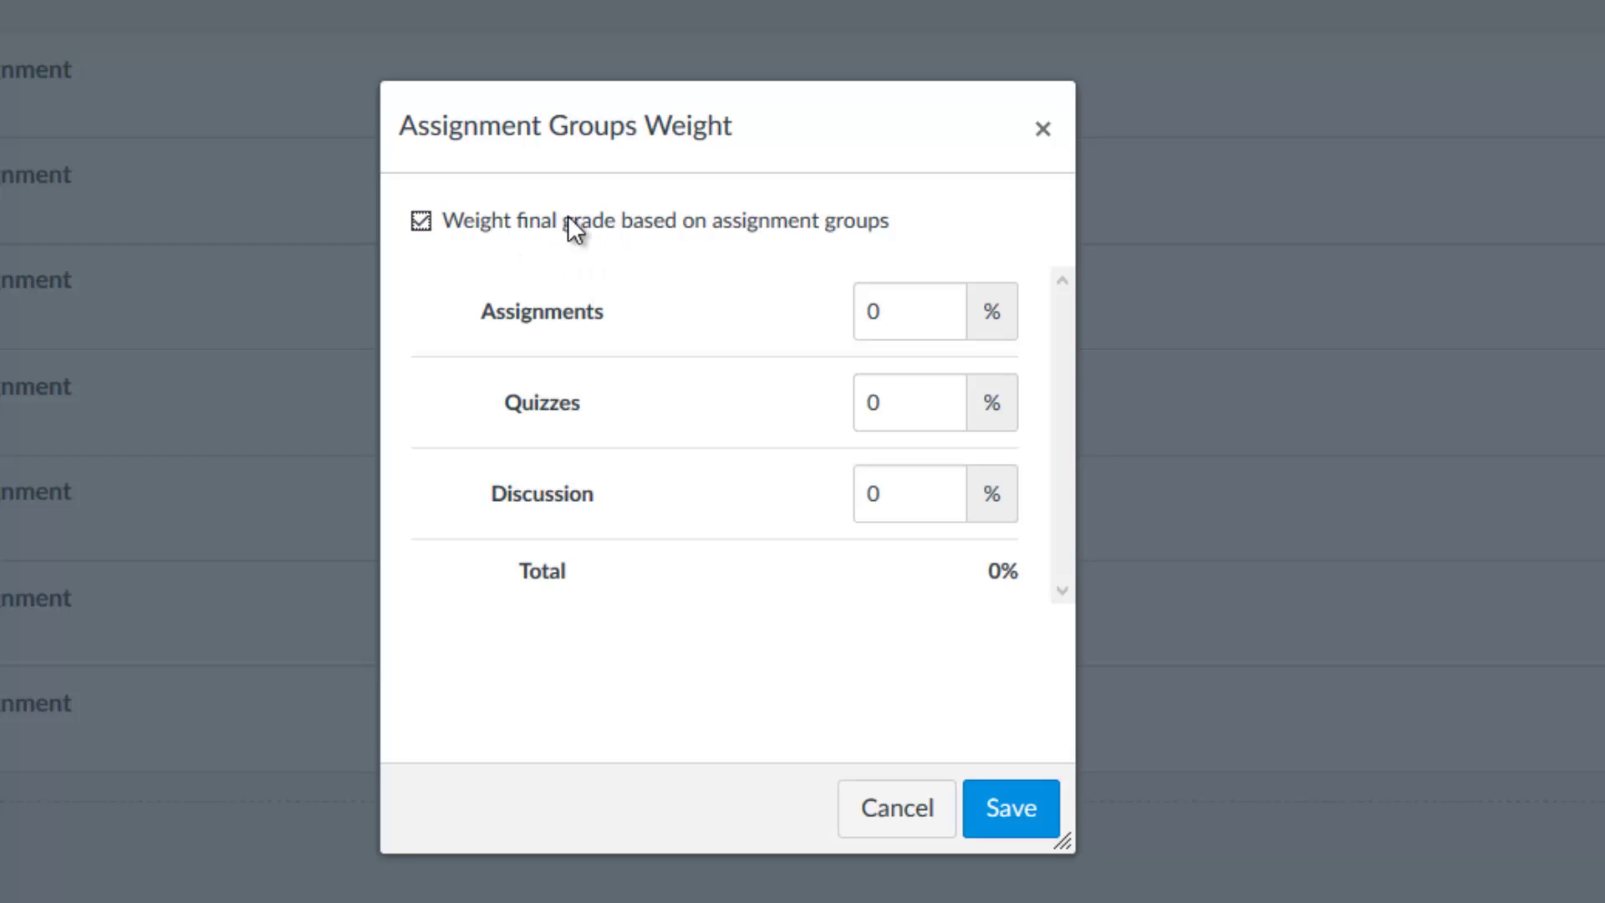
Set the group weights to 33% for Assignments, 33% for Quizzes and 34% for Discussion.
{"action": "left_click", "coordinate": [774, 238]}
{"action": "key", "text": "Tab"}
{"action": "type", "text": "33"}
{"action": "key", "text": "Tab"}
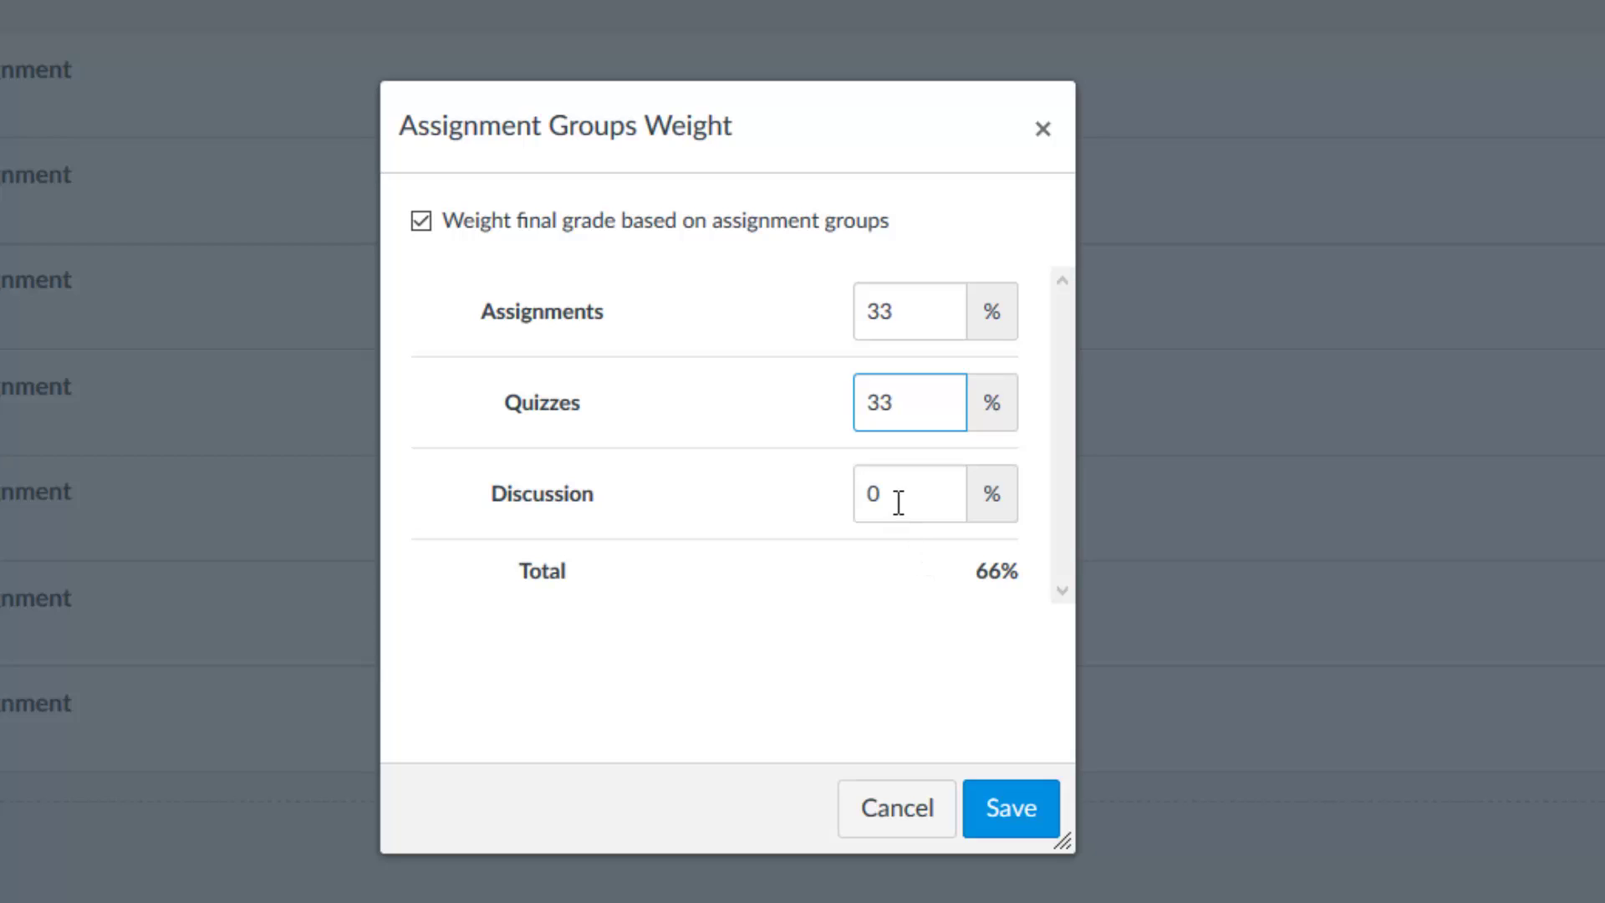
{"action": "key", "text": "Tab"}
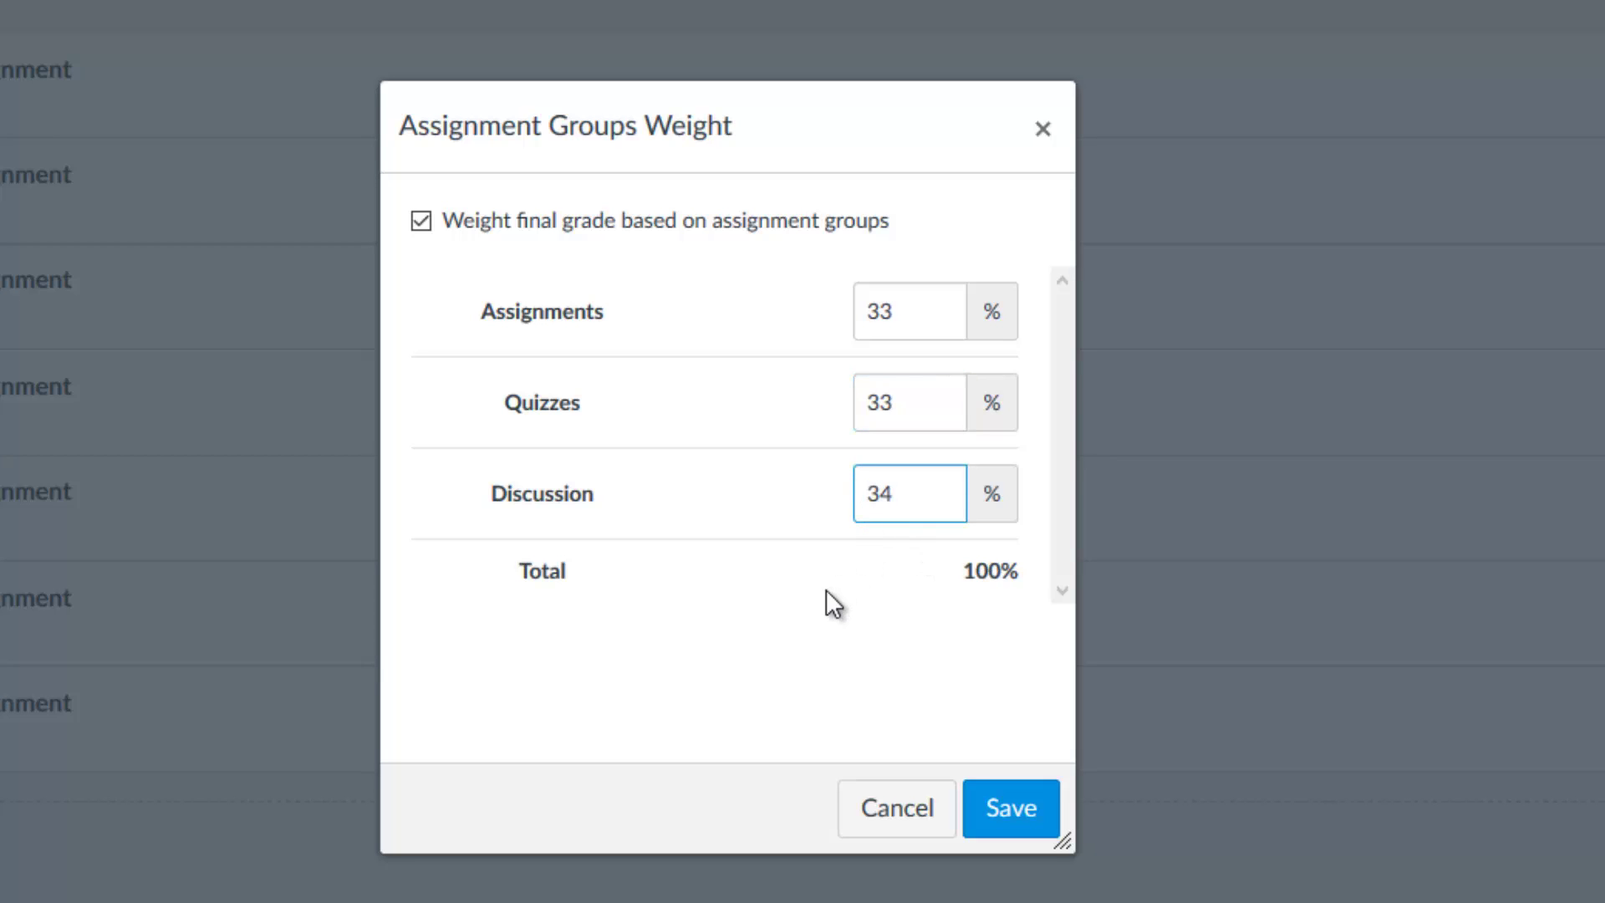
{"action": "left_click", "coordinate": [826, 590]}
Change the Quizzes weight to 34% and the Discussion weight to 33%, and save the group weights.
{"action": "left_click_drag", "start_coordinate": [926, 409], "coordinate": [849, 393]}
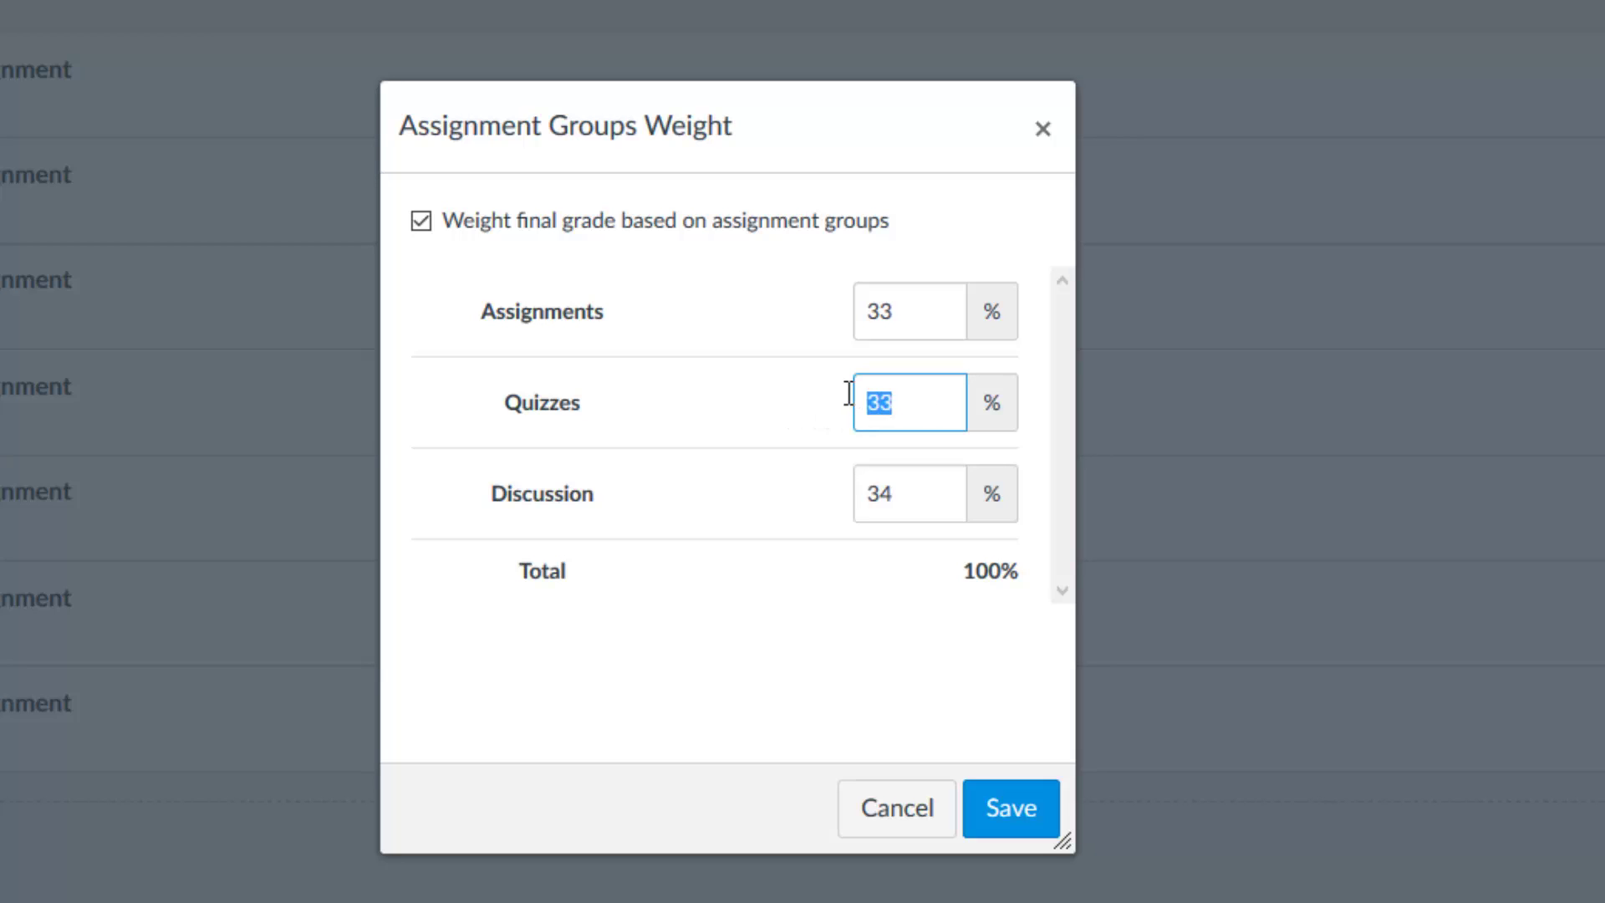
{"action": "type", "text": "34"}
{"action": "left_click", "coordinate": [936, 494]}
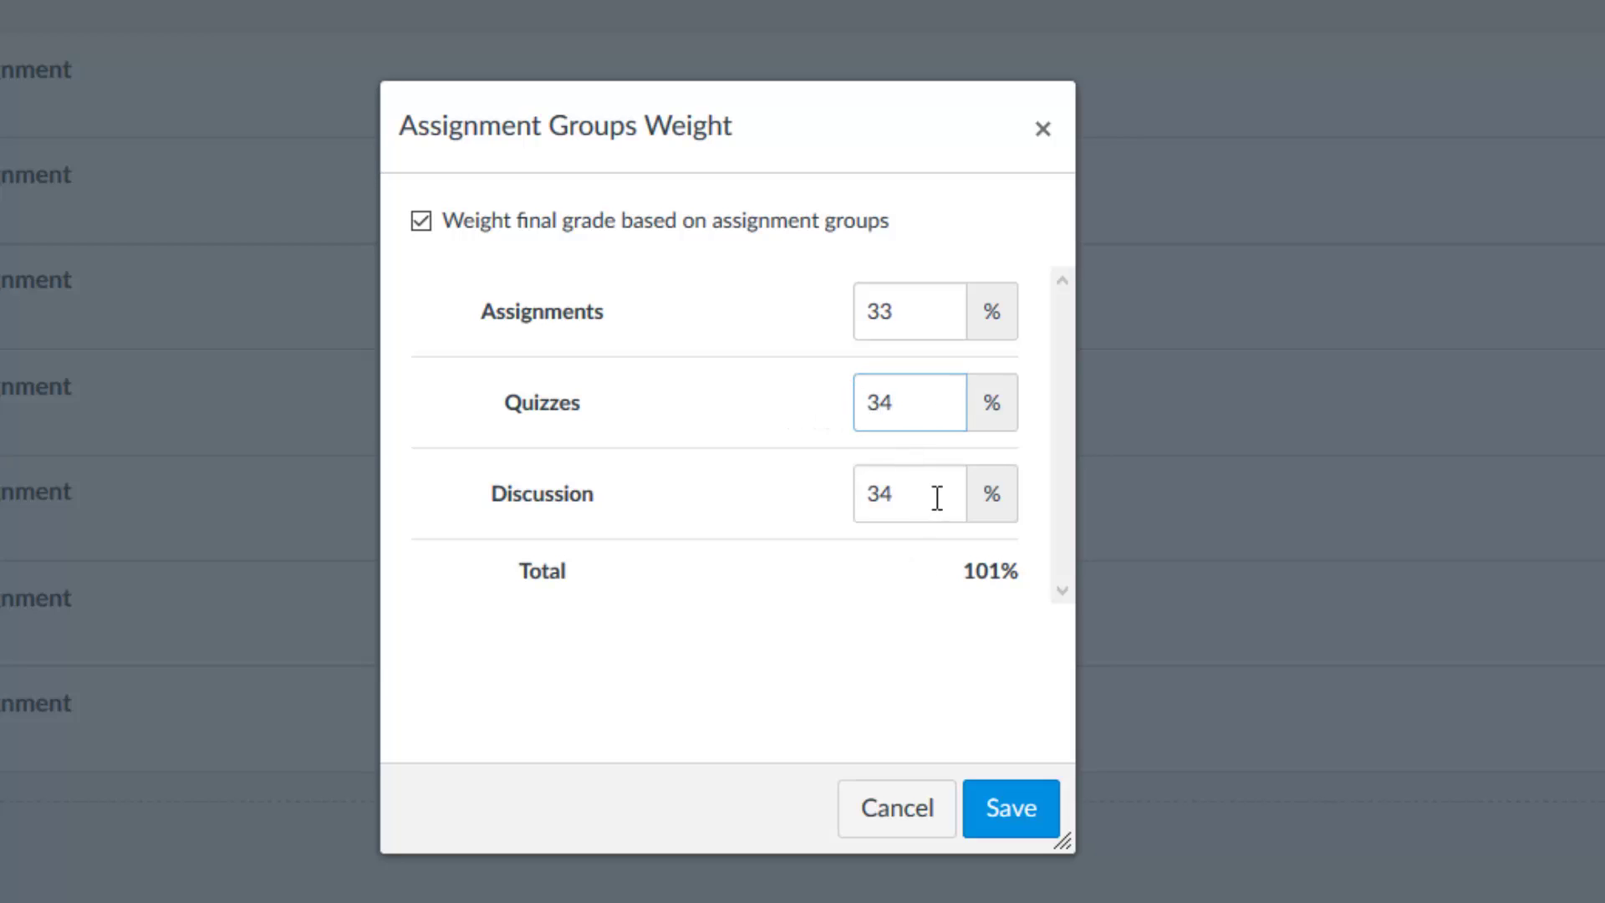
{"action": "left_click_drag", "start_coordinate": [835, 479], "coordinate": [815, 480]}
{"action": "type", "text": "33"}
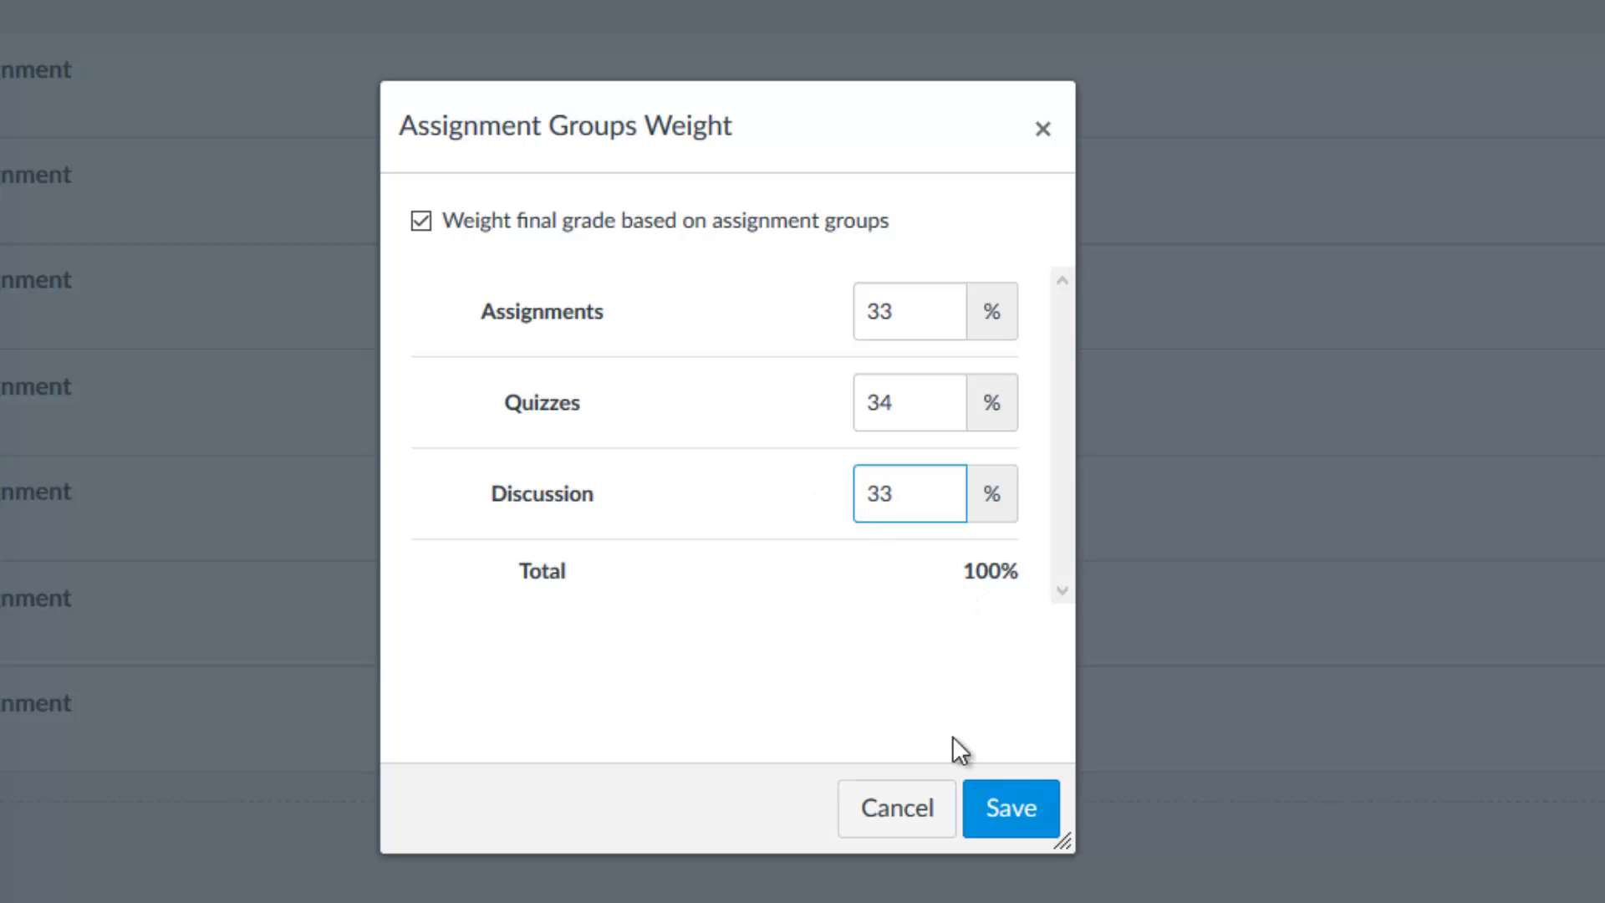
{"action": "left_click", "coordinate": [1010, 809]}
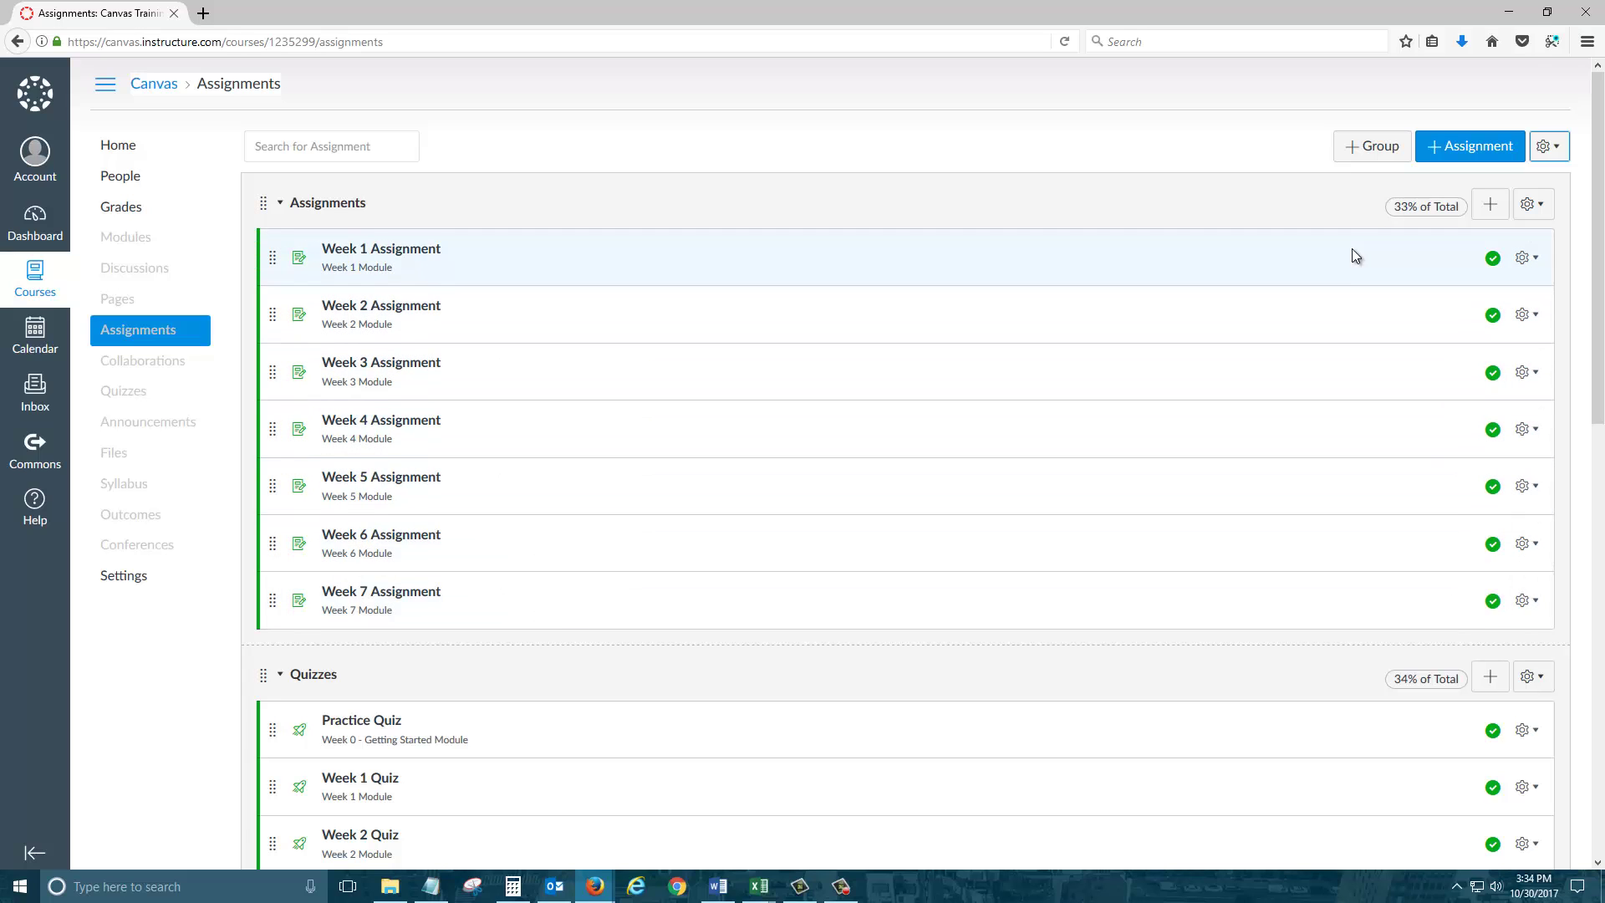
Add an assignment group named Bonus to the course.
{"action": "left_click", "coordinate": [1372, 152]}
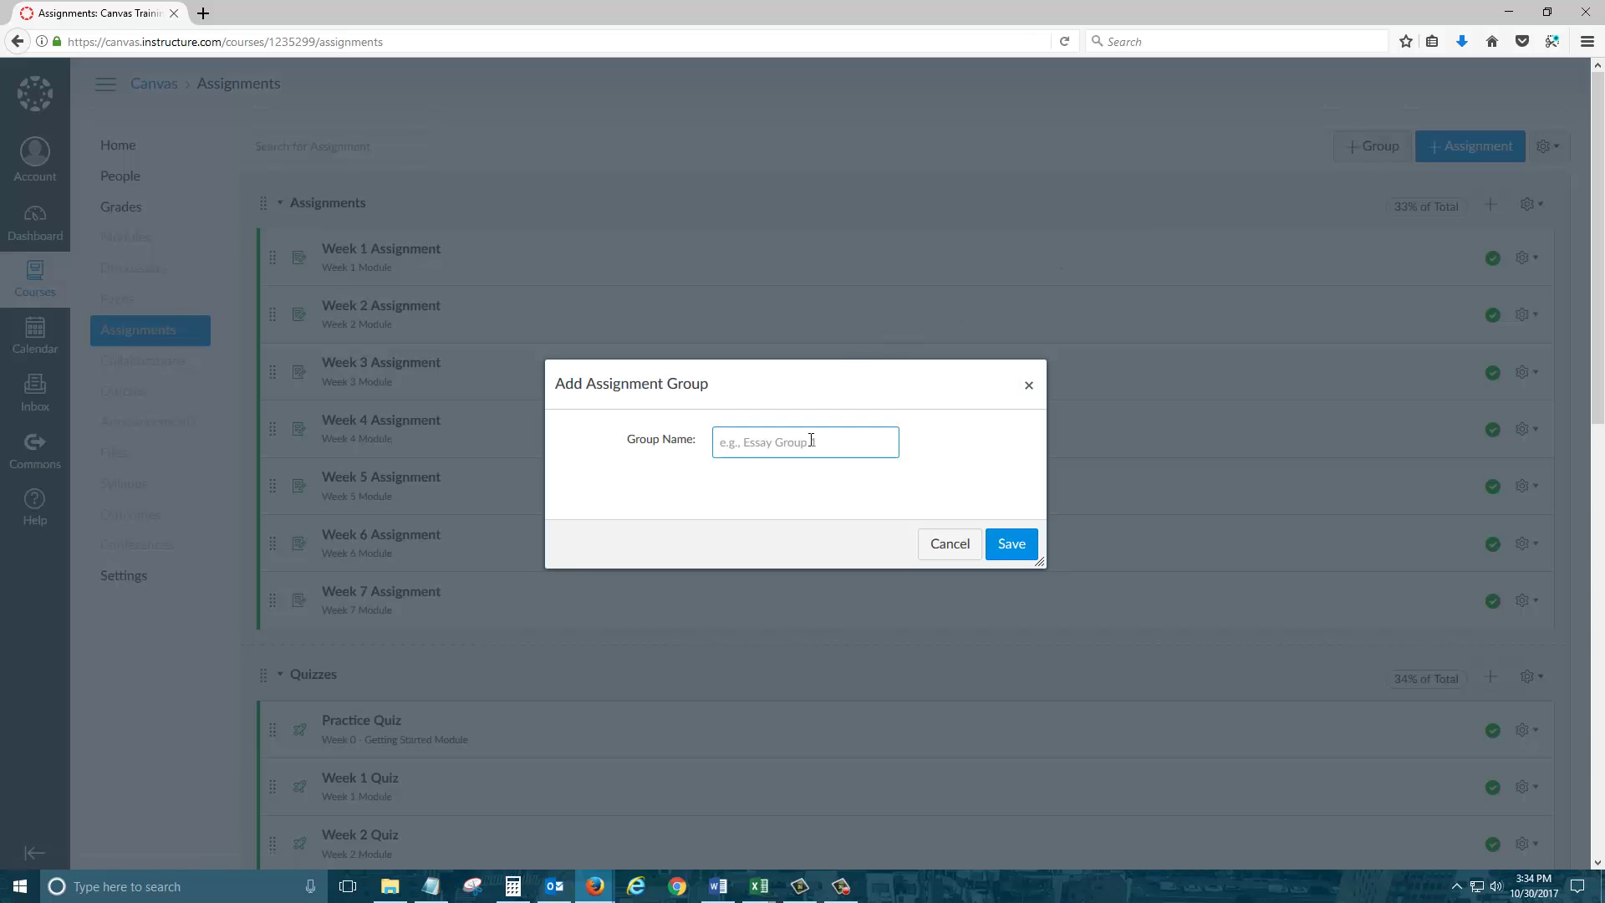
{"action": "type", "text": "Bonus"}
{"action": "key", "text": "Return"}
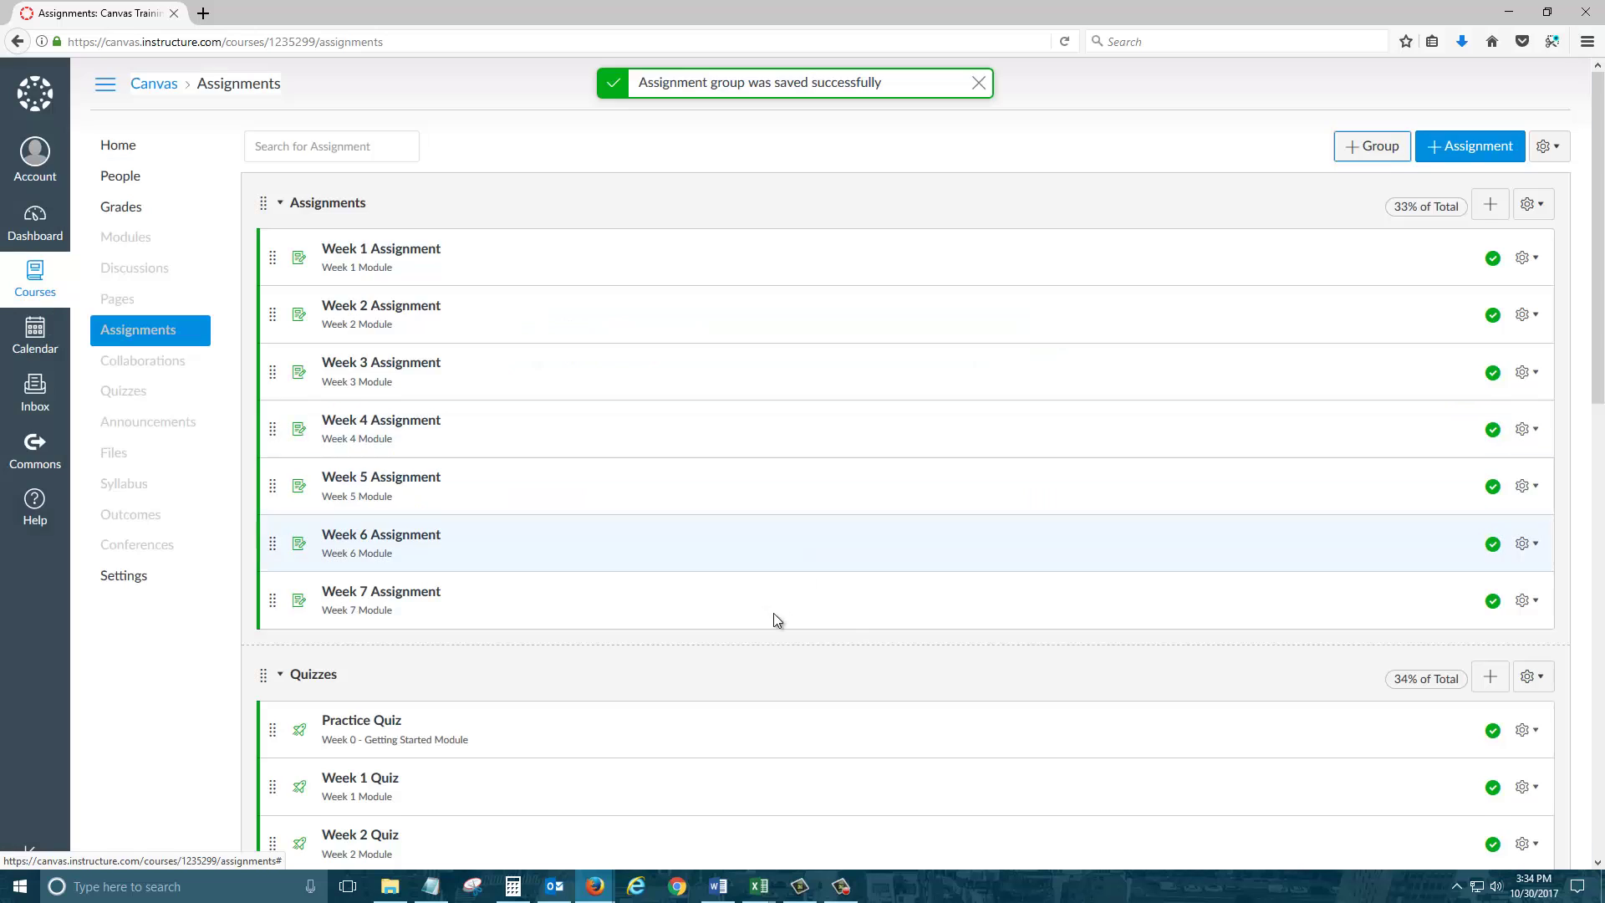
{"action": "scroll", "coordinate": [774, 614], "scroll_direction": "down", "scroll_amount": 10}
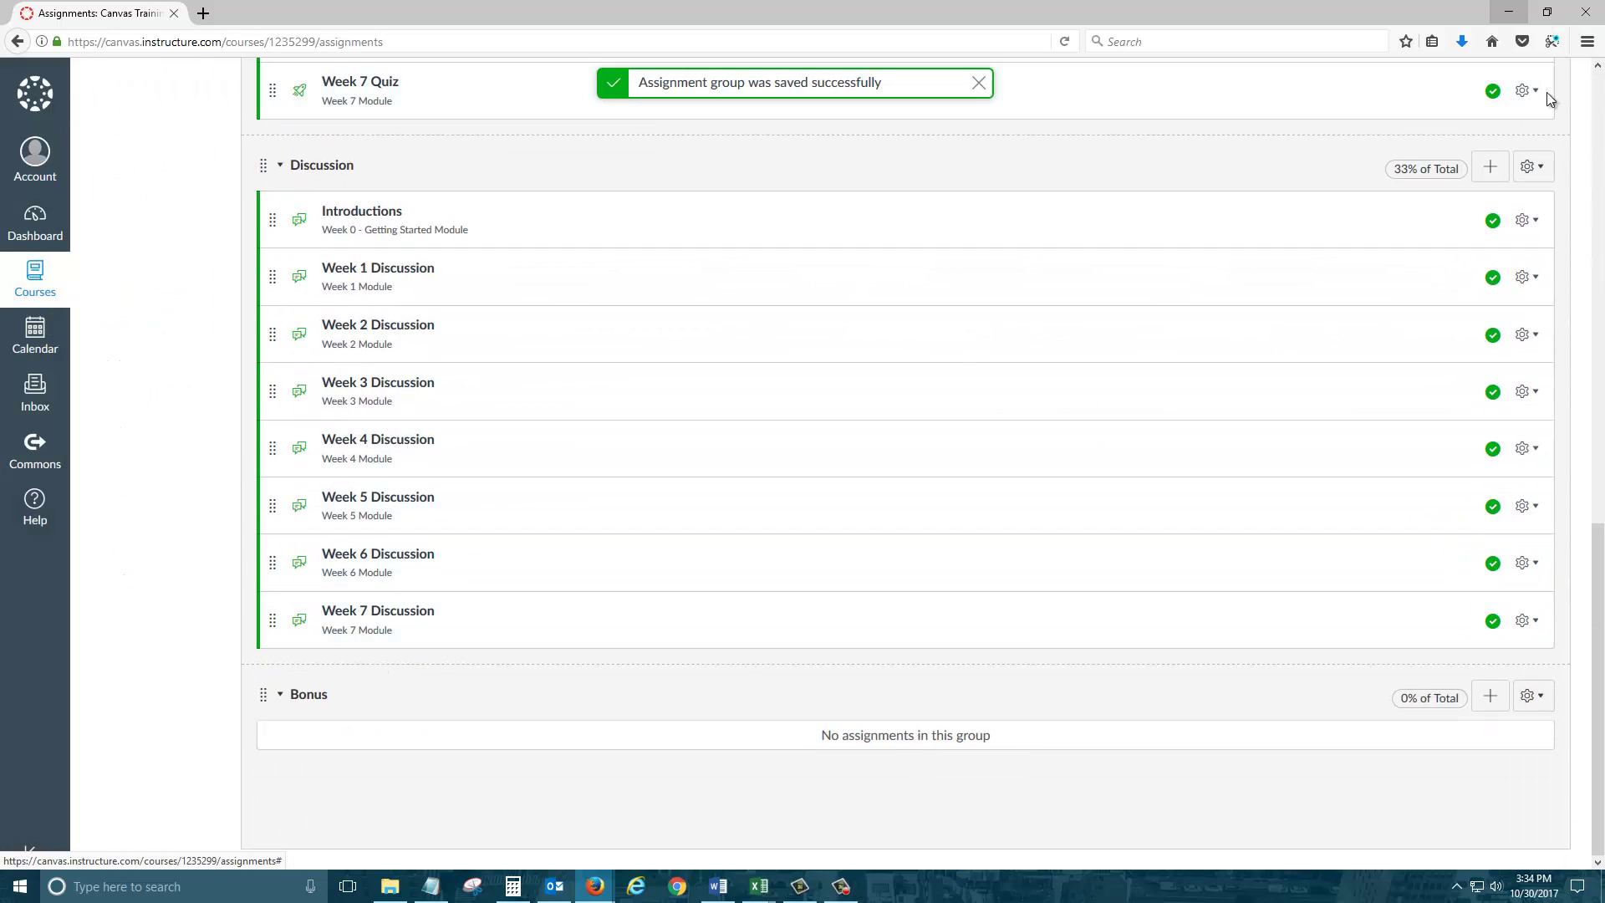
Create a new assignment named Bonus worth 10 points in the Bonus assignment group.
{"action": "scroll", "coordinate": [1480, 226], "scroll_direction": "up", "scroll_amount": 15}
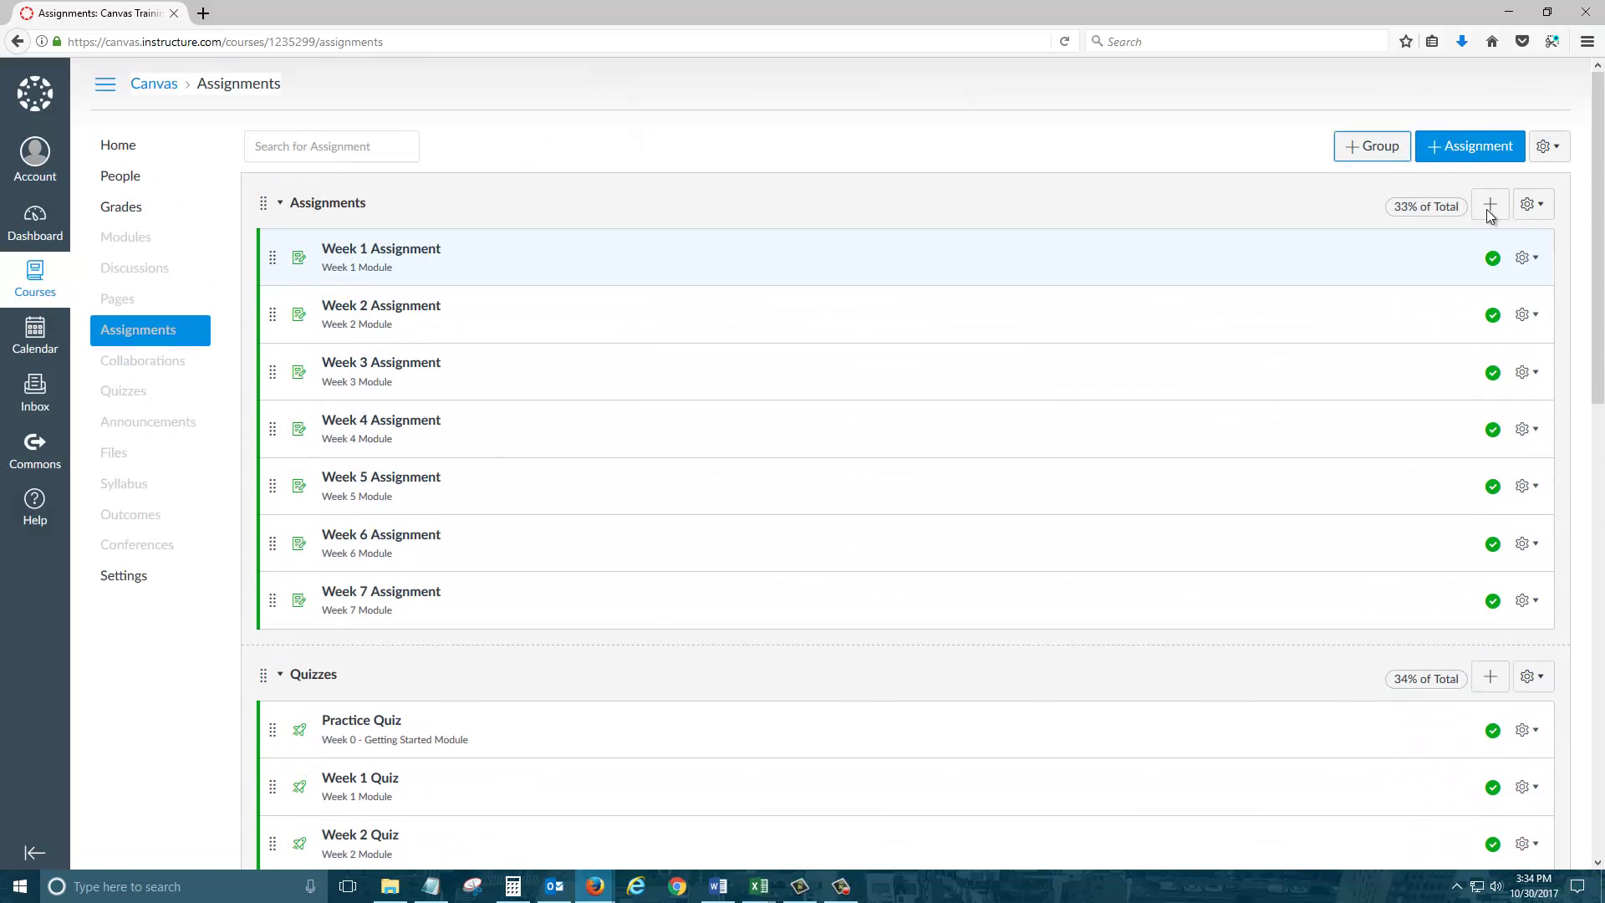
{"action": "left_click", "coordinate": [1442, 148]}
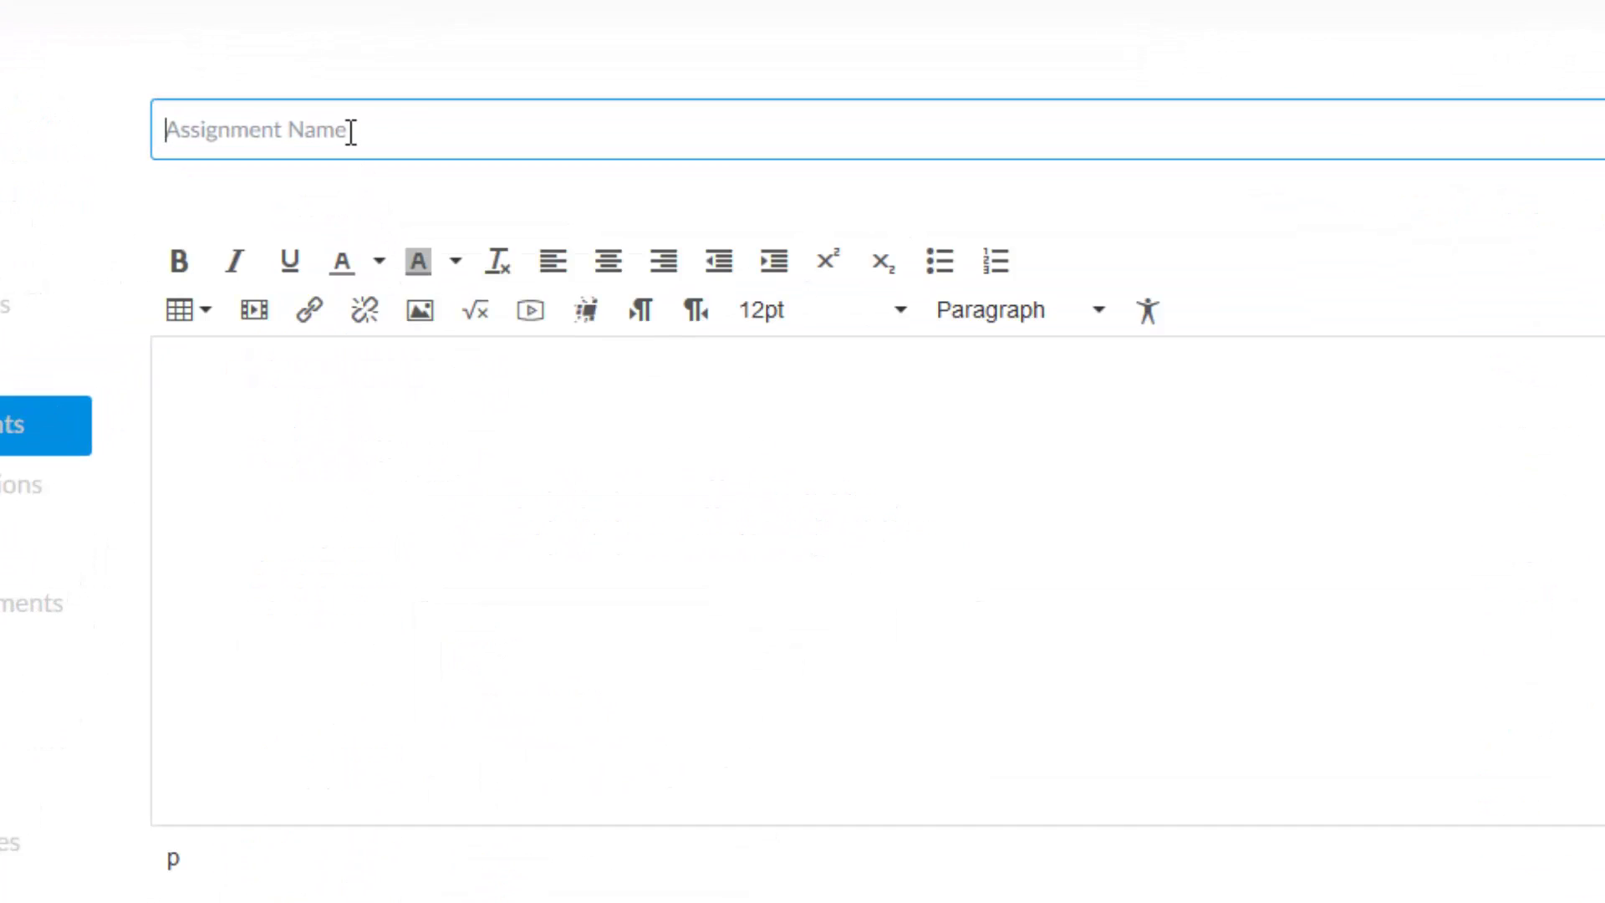
{"action": "left_click", "coordinate": [352, 131]}
{"action": "type", "text": "Bonus"}
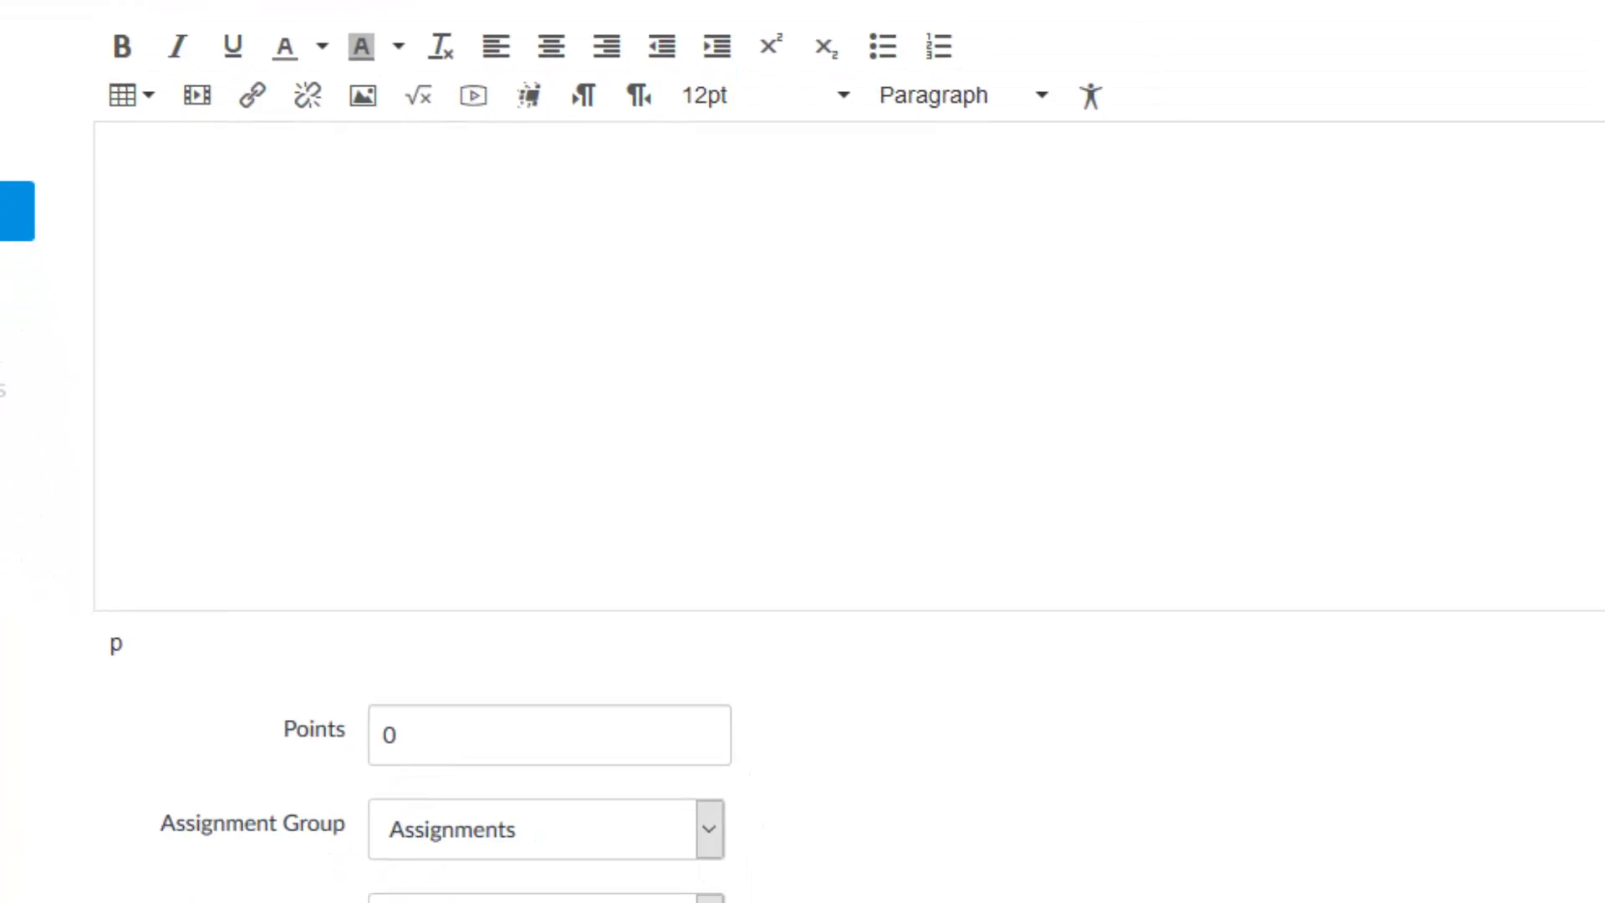
{"action": "double_click", "coordinate": [408, 732]}
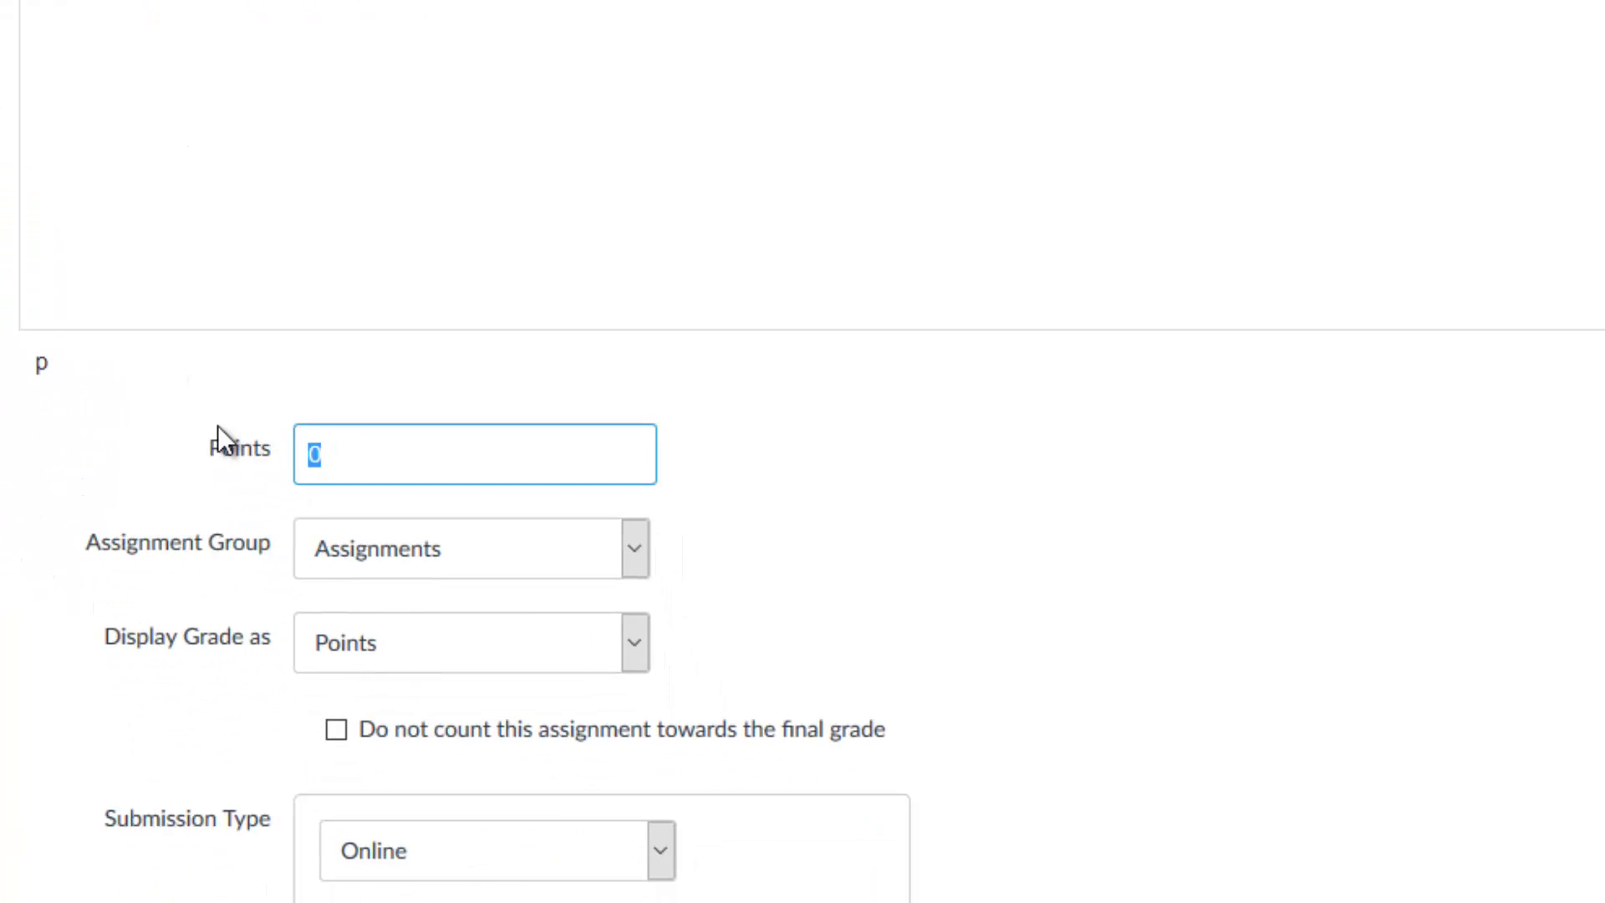
{"action": "type", "text": "10"}
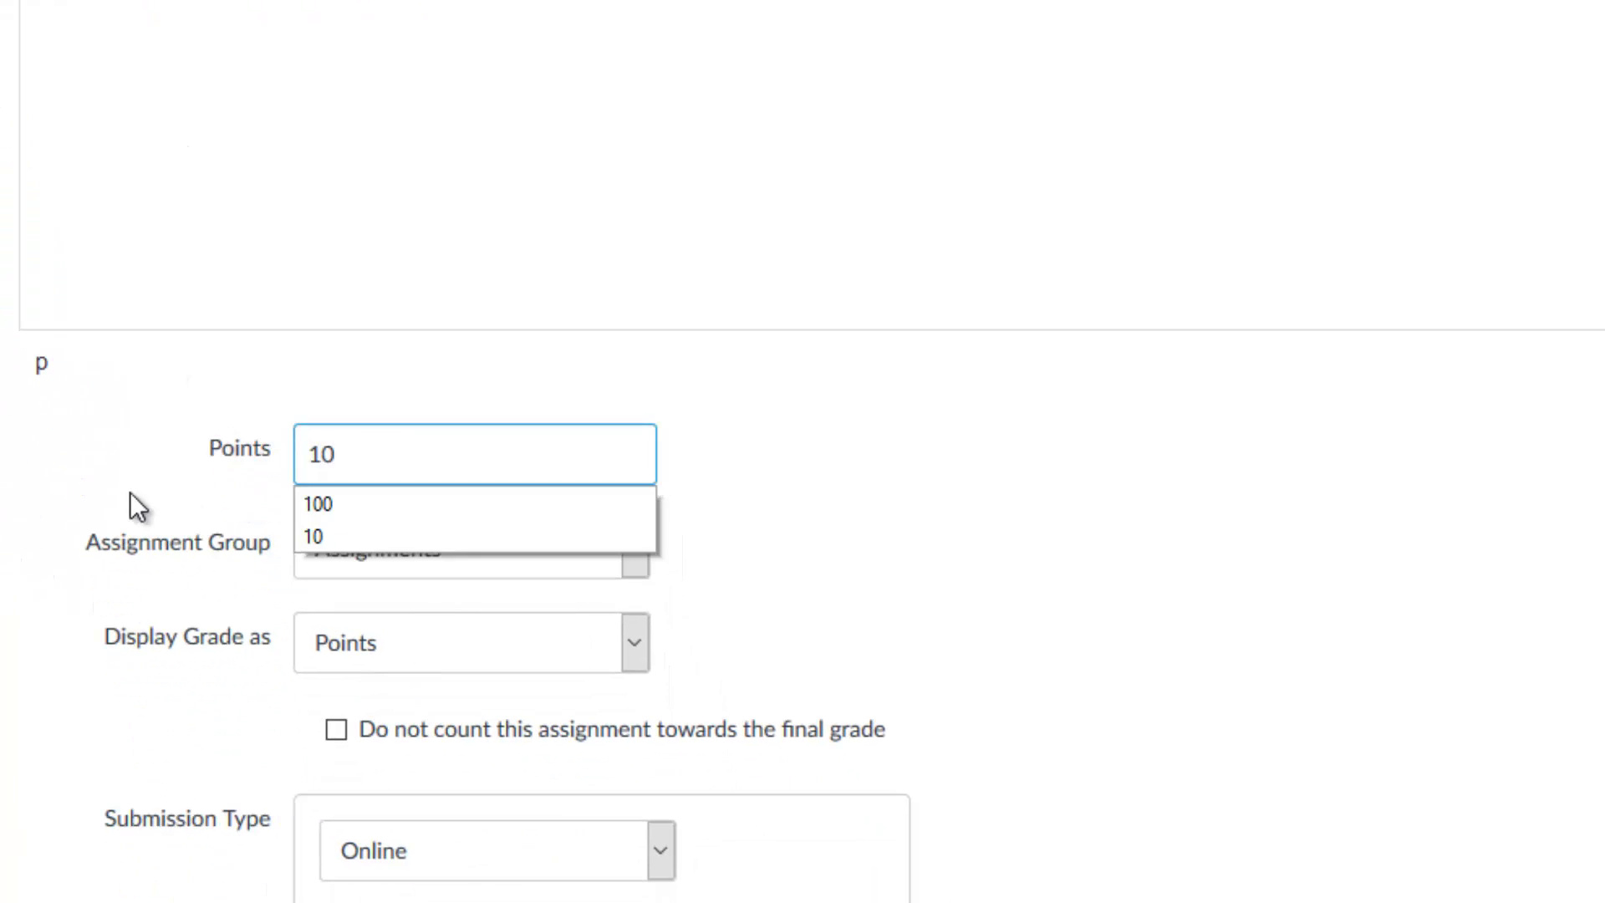
{"action": "left_click", "coordinate": [148, 469]}
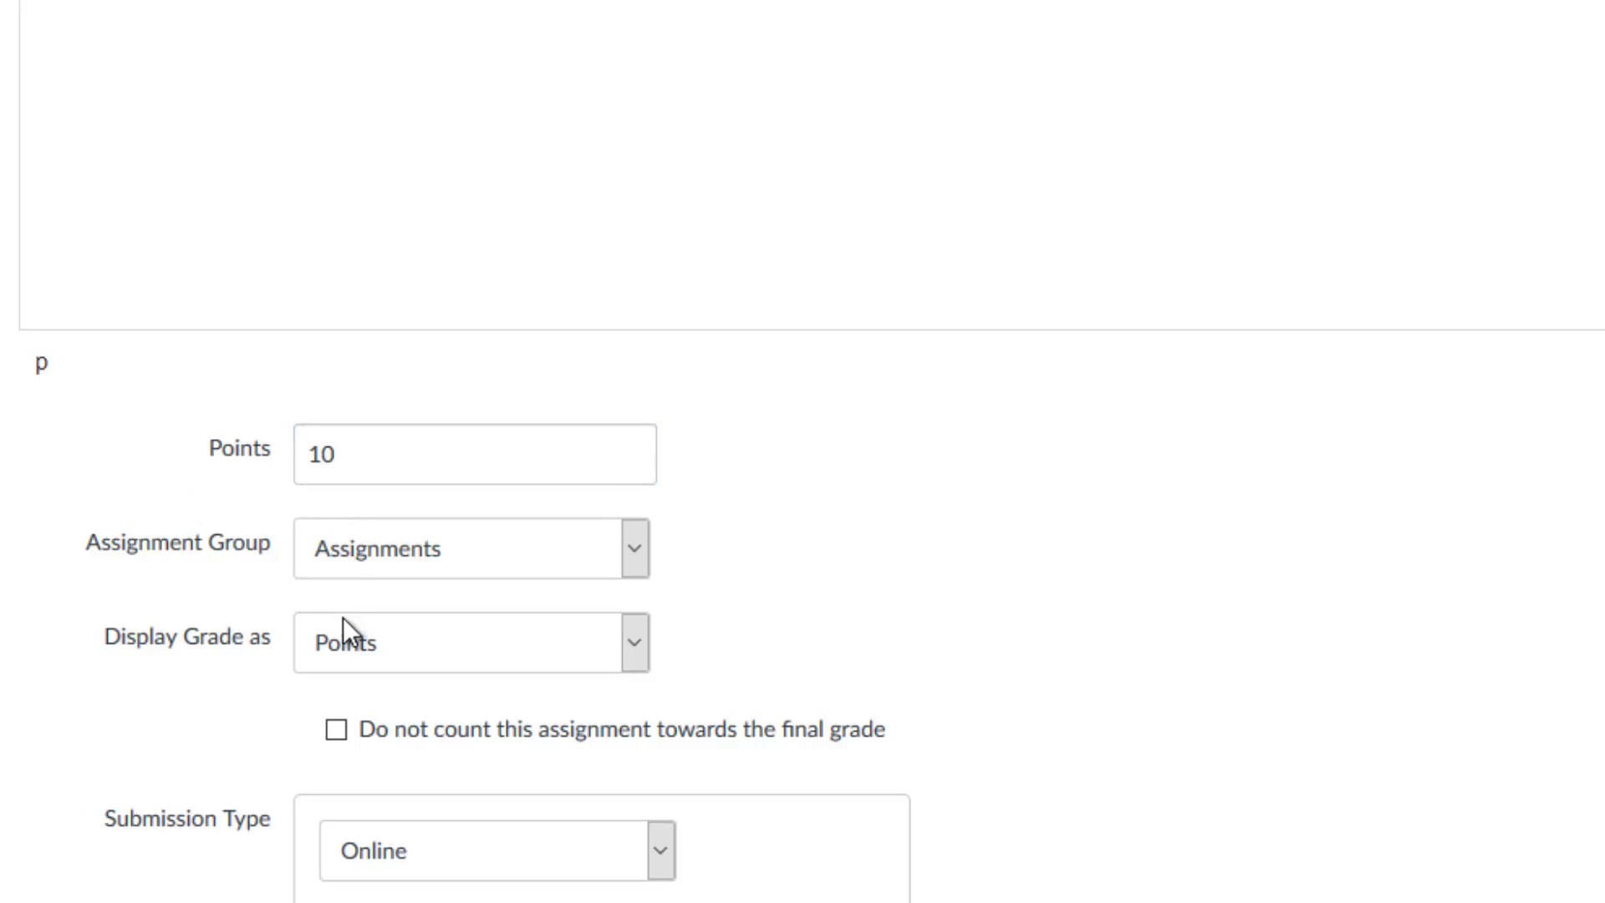
{"action": "left_click", "coordinate": [346, 548]}
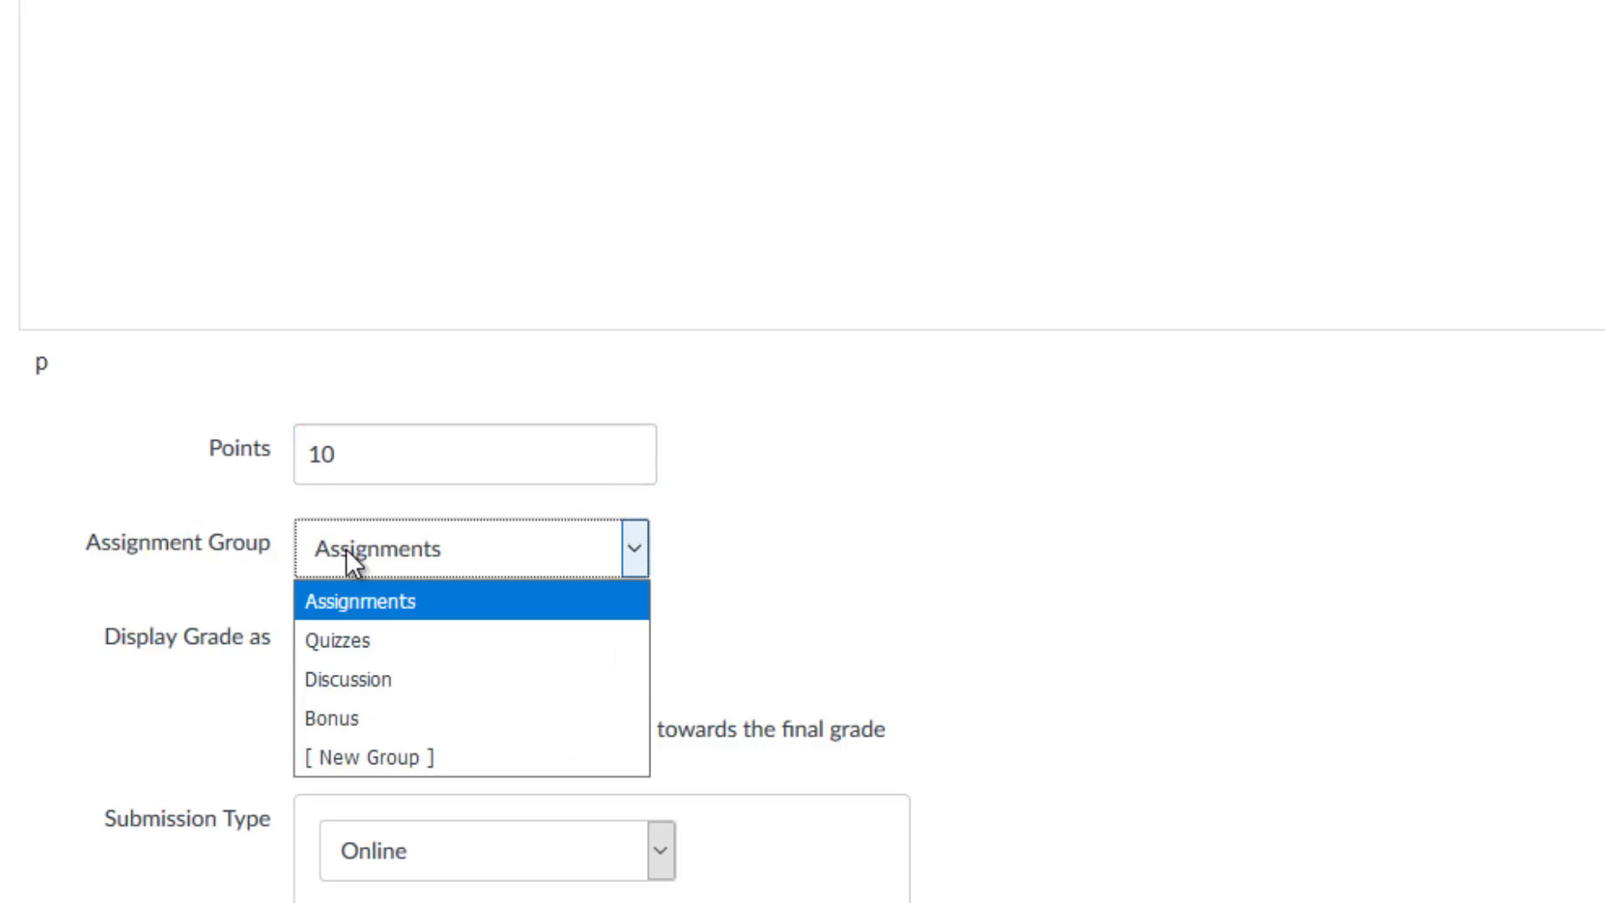
{"action": "left_click", "coordinate": [369, 716]}
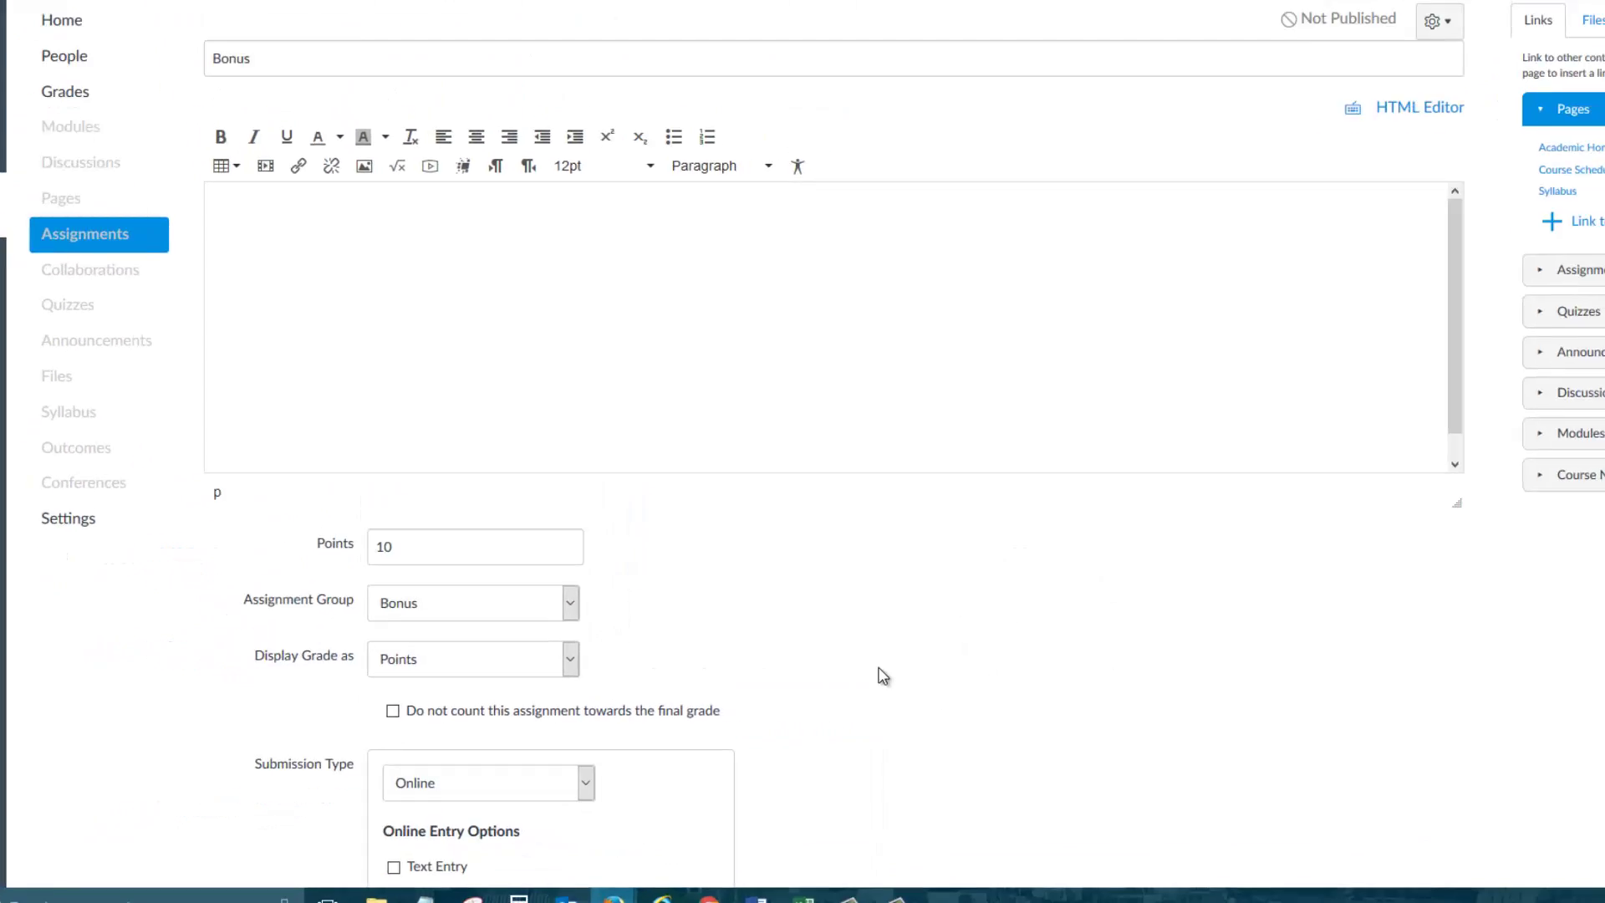
Allow File Uploads as the online submission type for the Bonus assignment and save it without publishing.
{"action": "scroll", "coordinate": [883, 675], "scroll_direction": "down", "scroll_amount": 10}
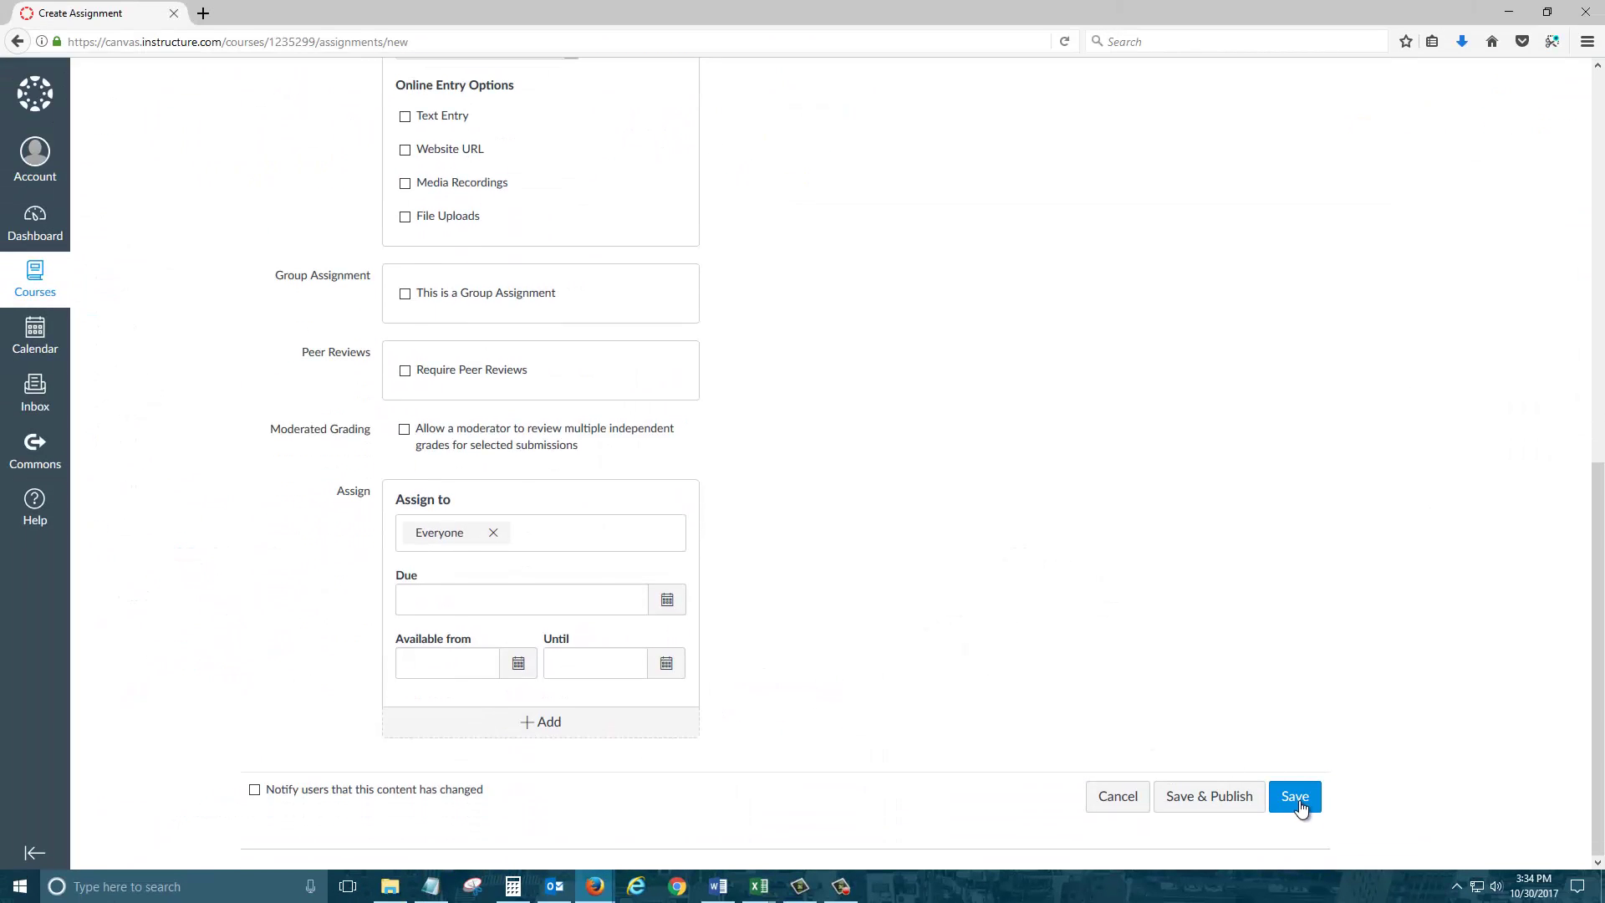
{"action": "left_click", "coordinate": [1294, 796]}
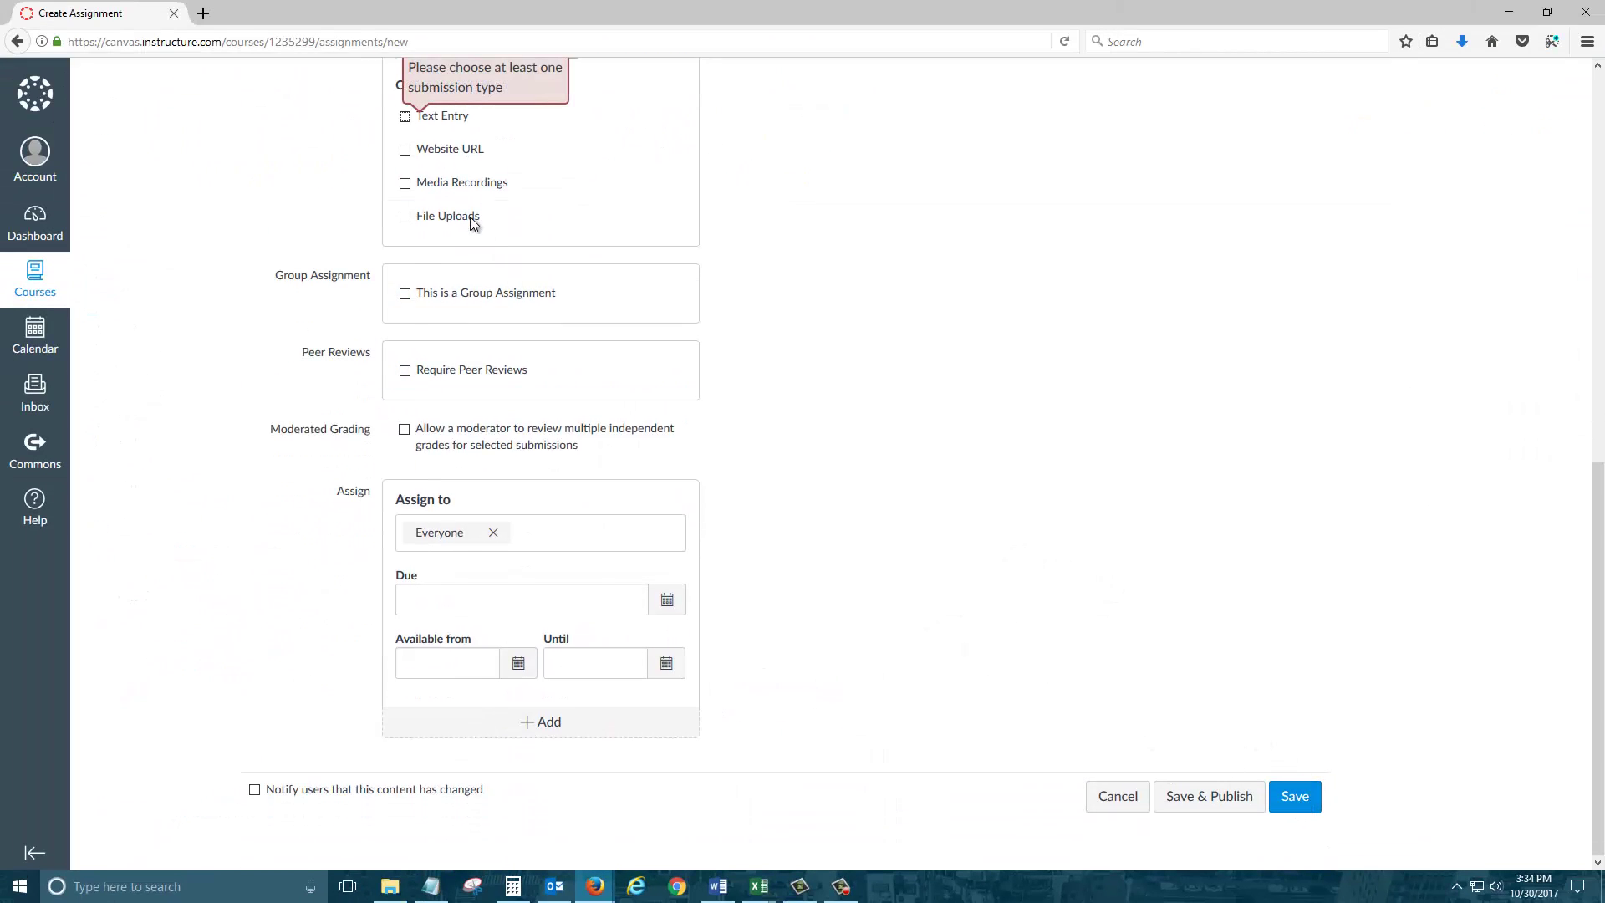
{"action": "left_click", "coordinate": [437, 216]}
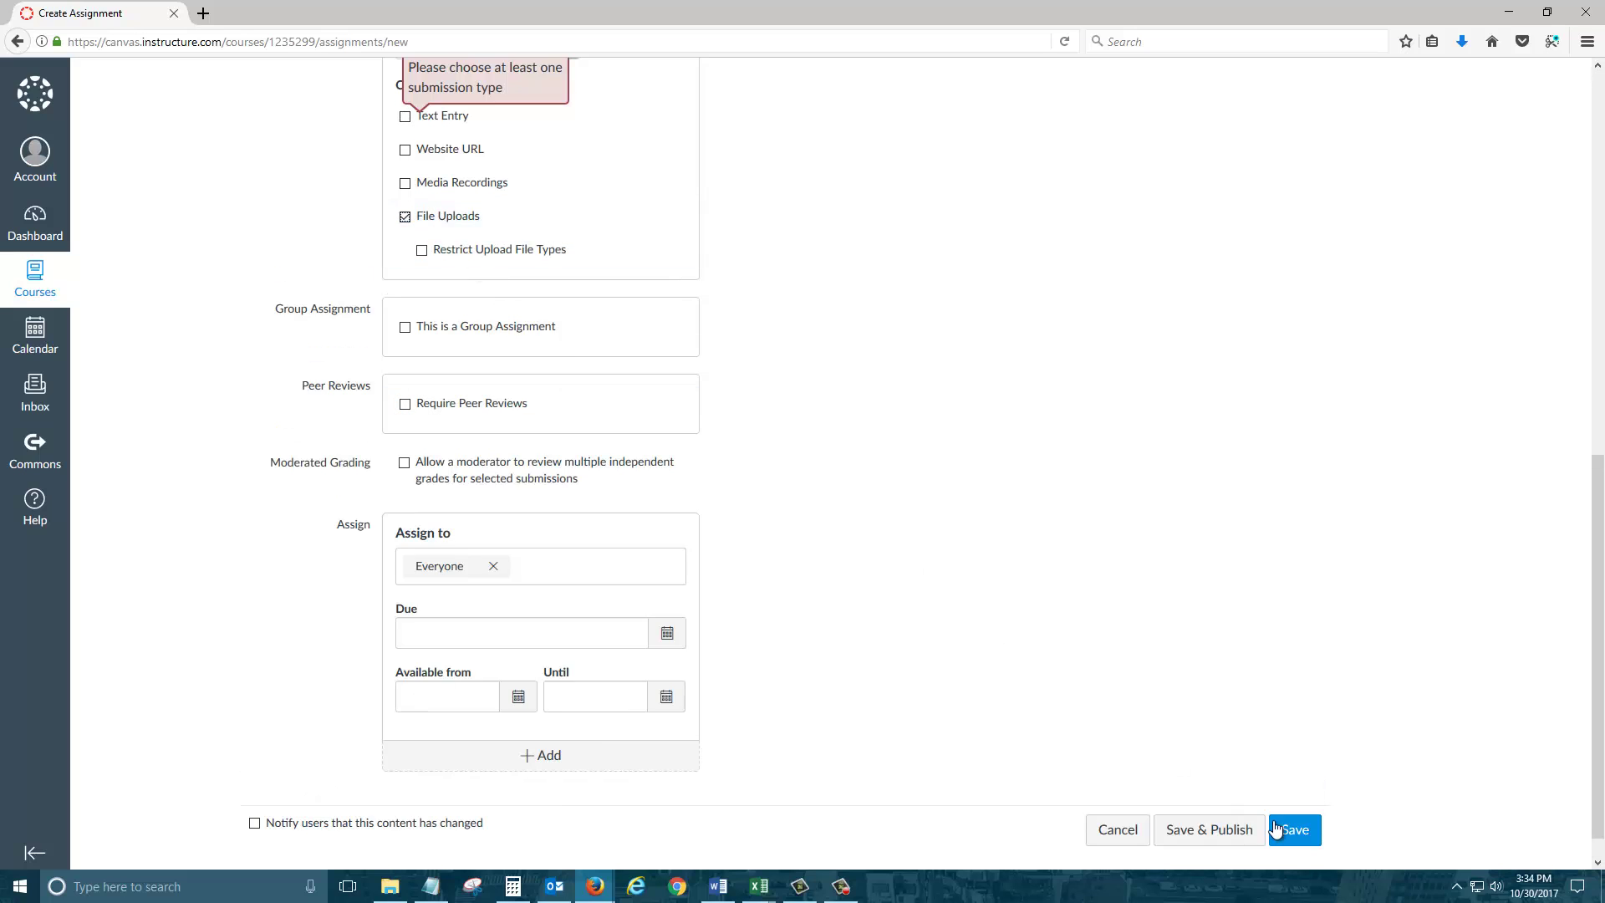
{"action": "left_click", "coordinate": [1299, 832]}
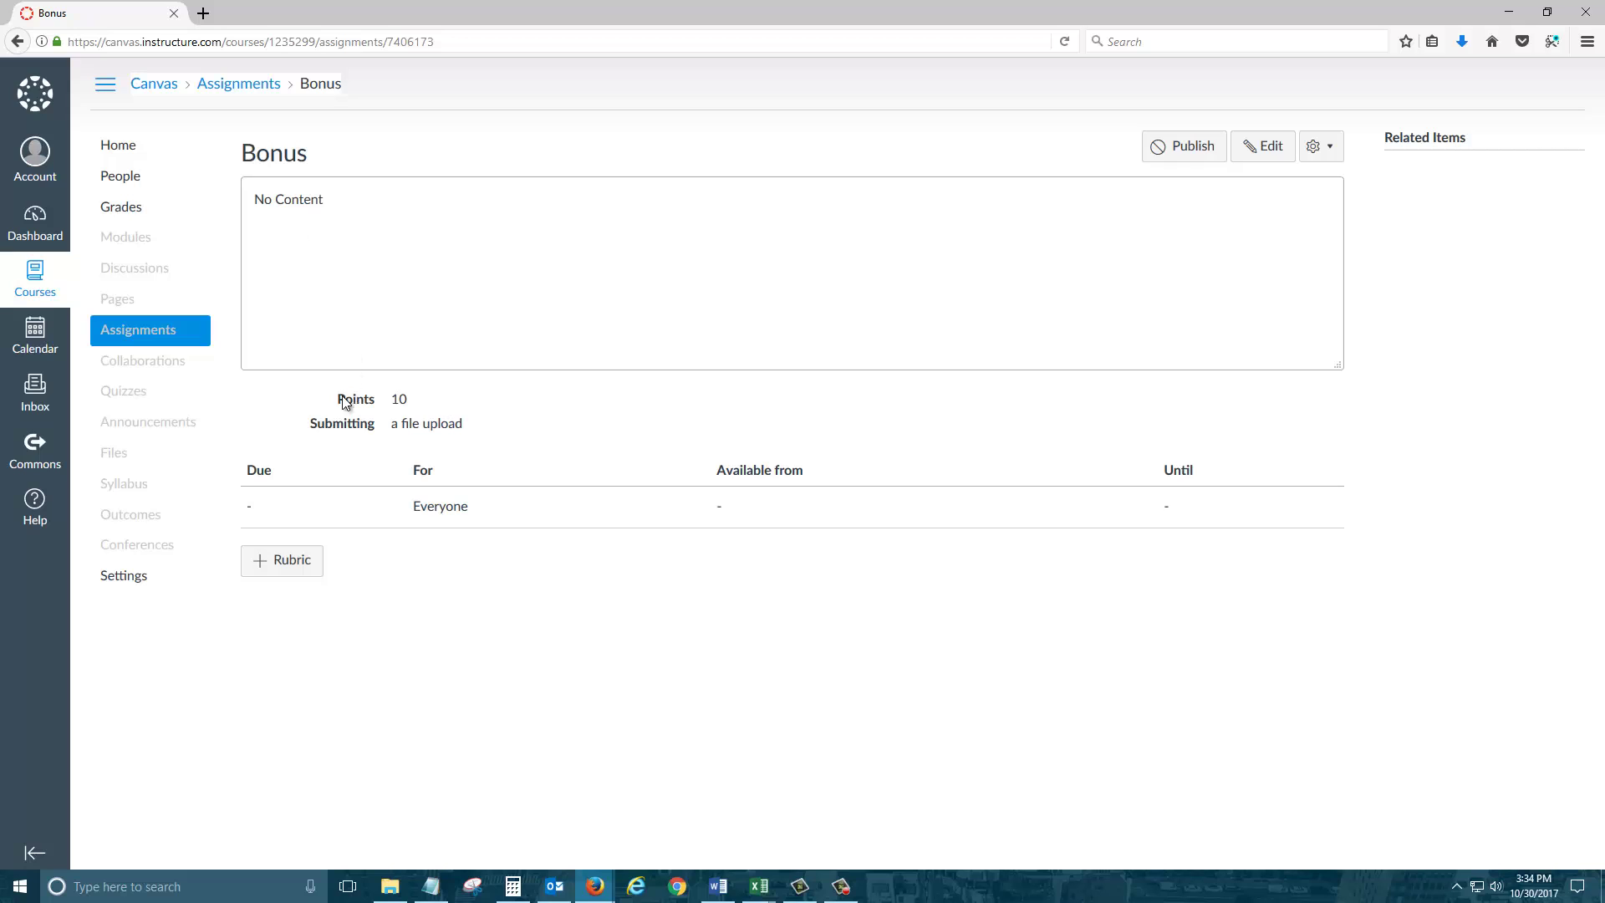
Return to the course's assignments list and publish the Bonus assignment in the Bonus group.
{"action": "left_click", "coordinate": [240, 84]}
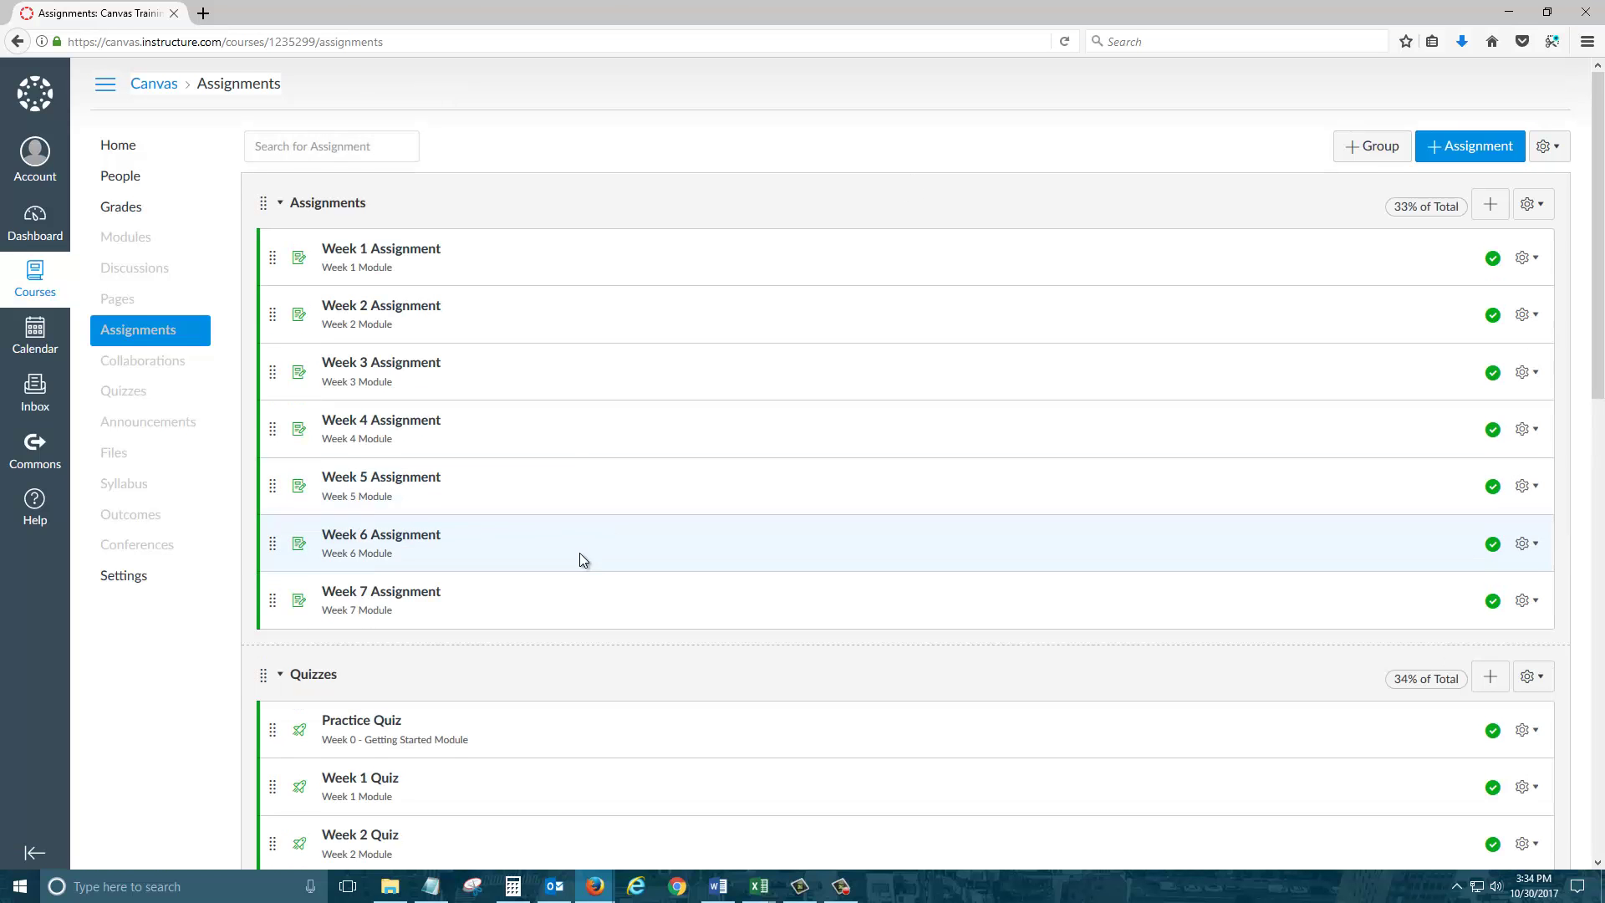
{"action": "scroll", "coordinate": [579, 554], "scroll_direction": "down", "scroll_amount": 10}
{"action": "scroll", "coordinate": [522, 628], "scroll_direction": "down", "scroll_amount": 1}
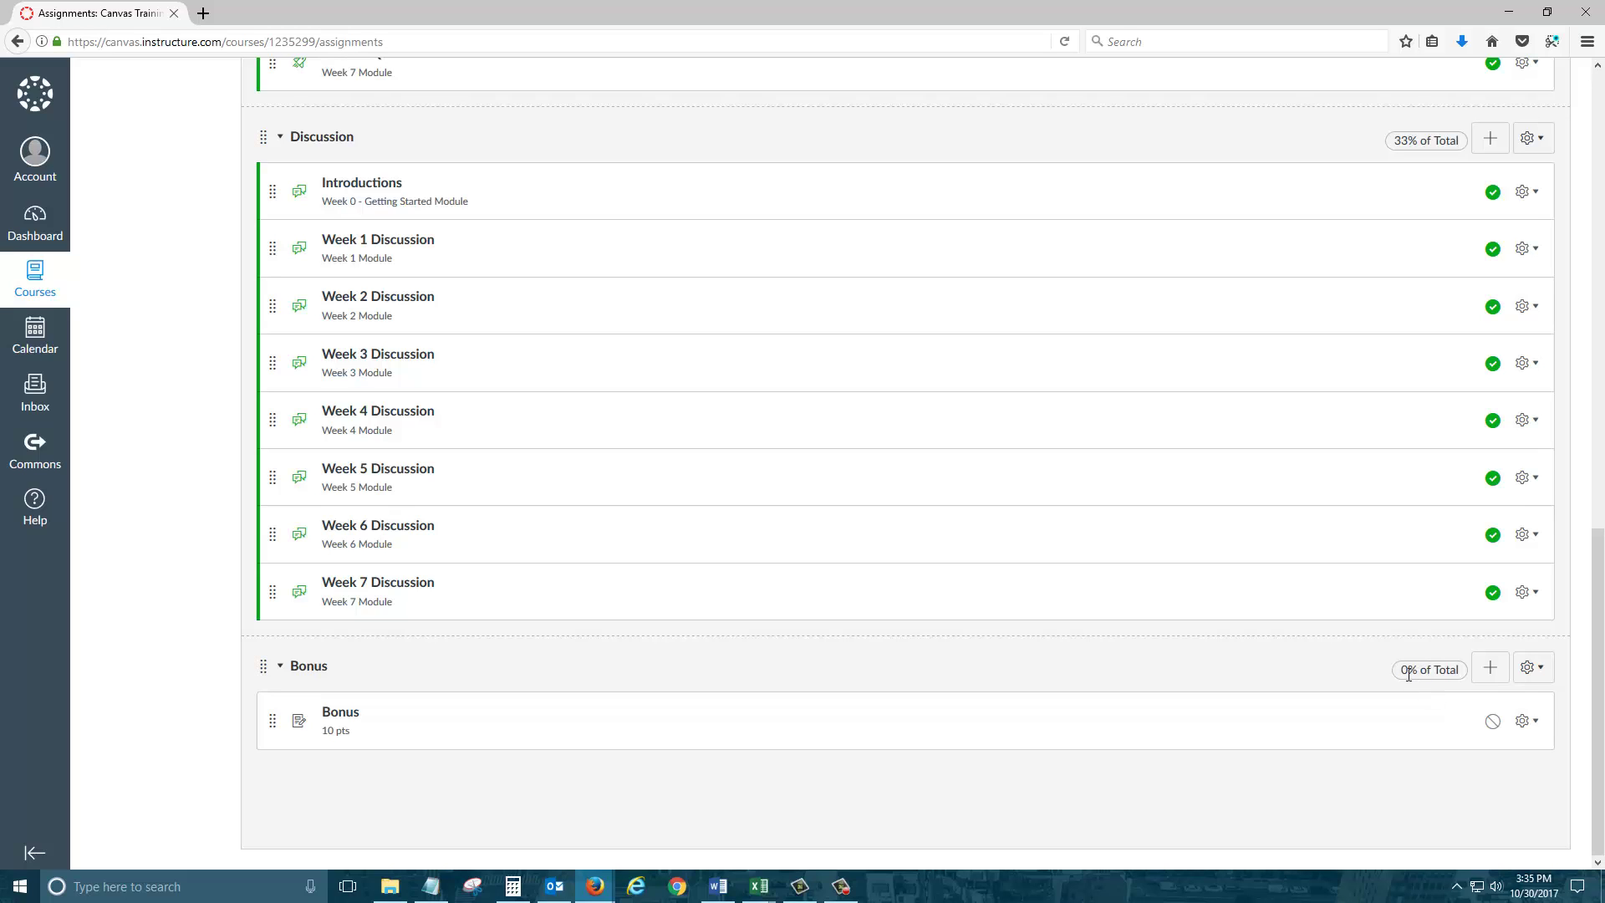
{"action": "left_click", "coordinate": [1492, 720]}
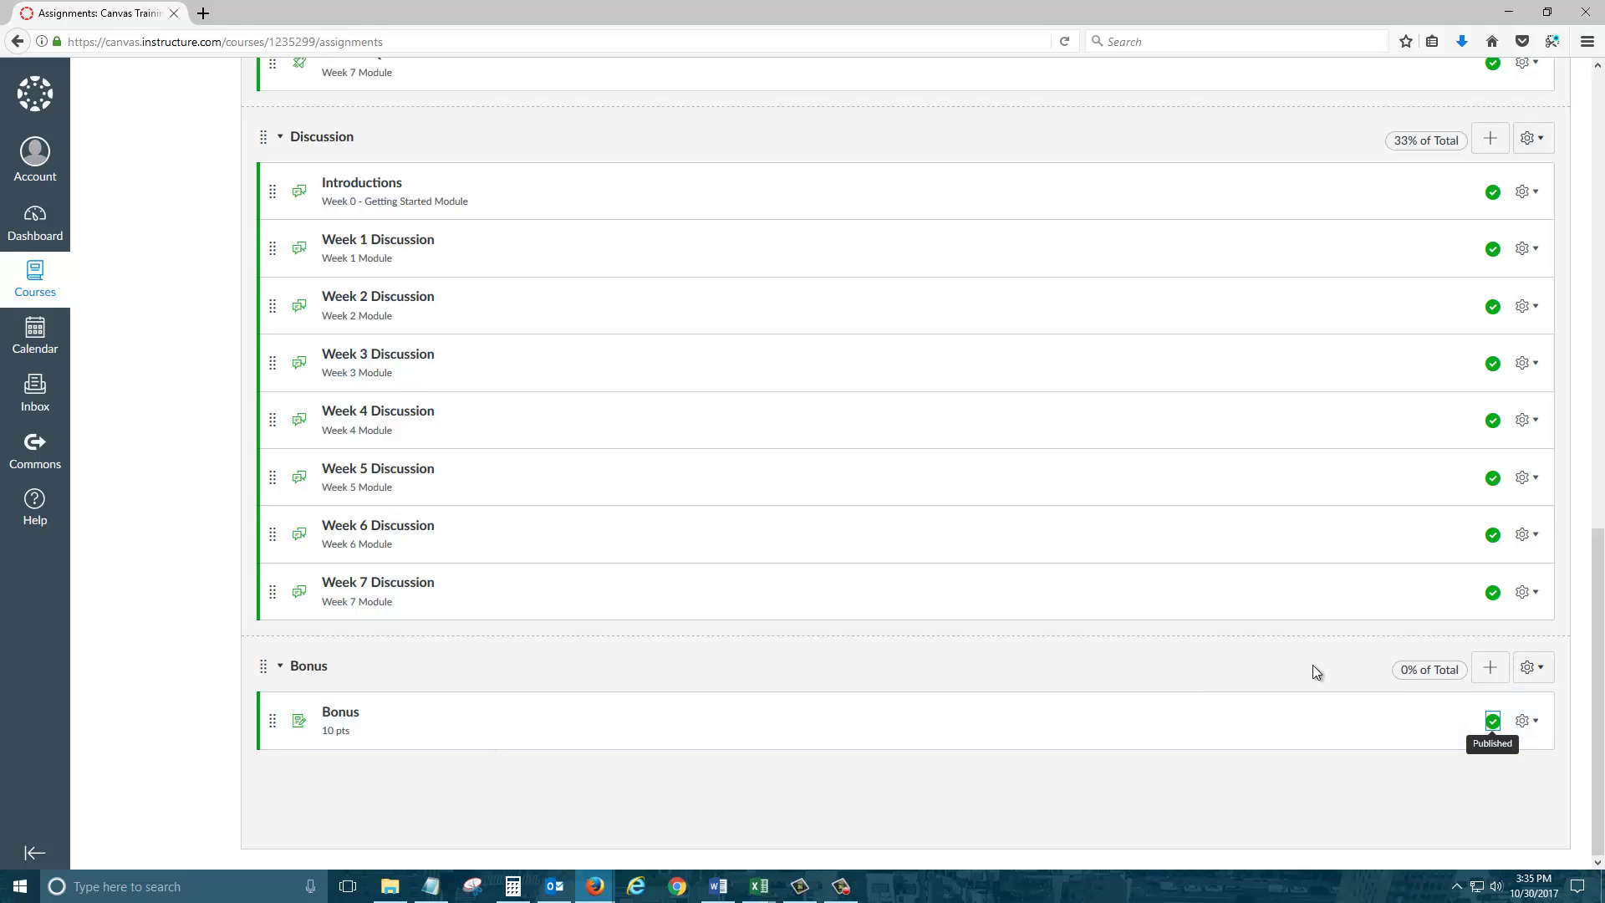
Set the Bonus group's weight to 10% in the Assignment Groups Weight settings and save.
{"action": "scroll", "coordinate": [1424, 569], "scroll_direction": "up", "scroll_amount": 5}
{"action": "scroll", "coordinate": [1473, 511], "scroll_direction": "up", "scroll_amount": 6}
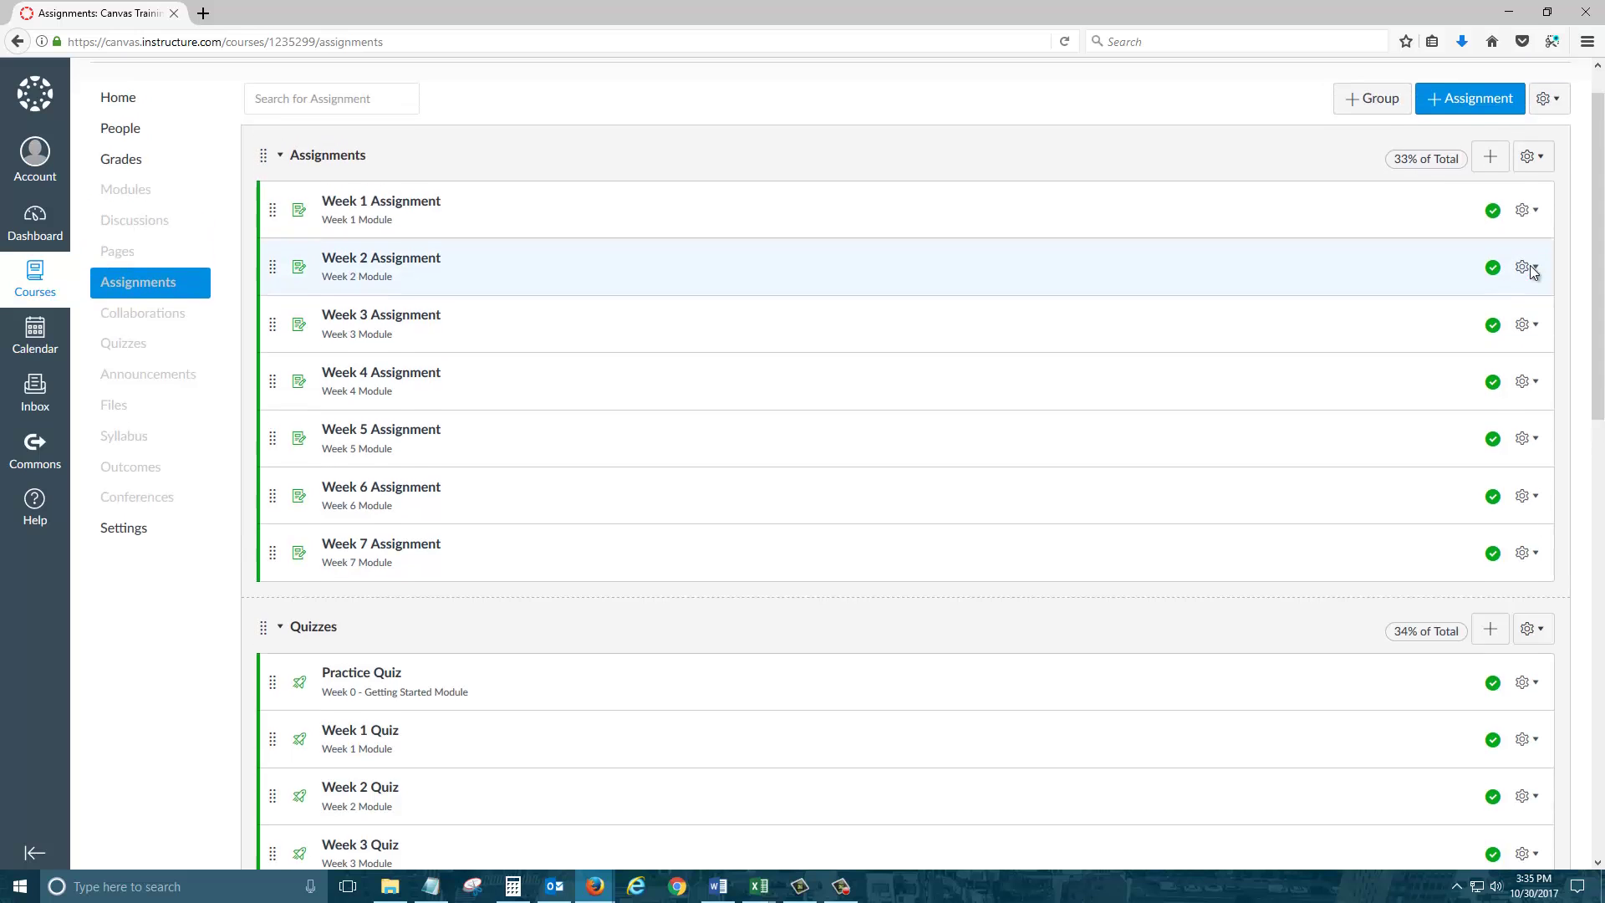
{"action": "left_click", "coordinate": [1556, 146]}
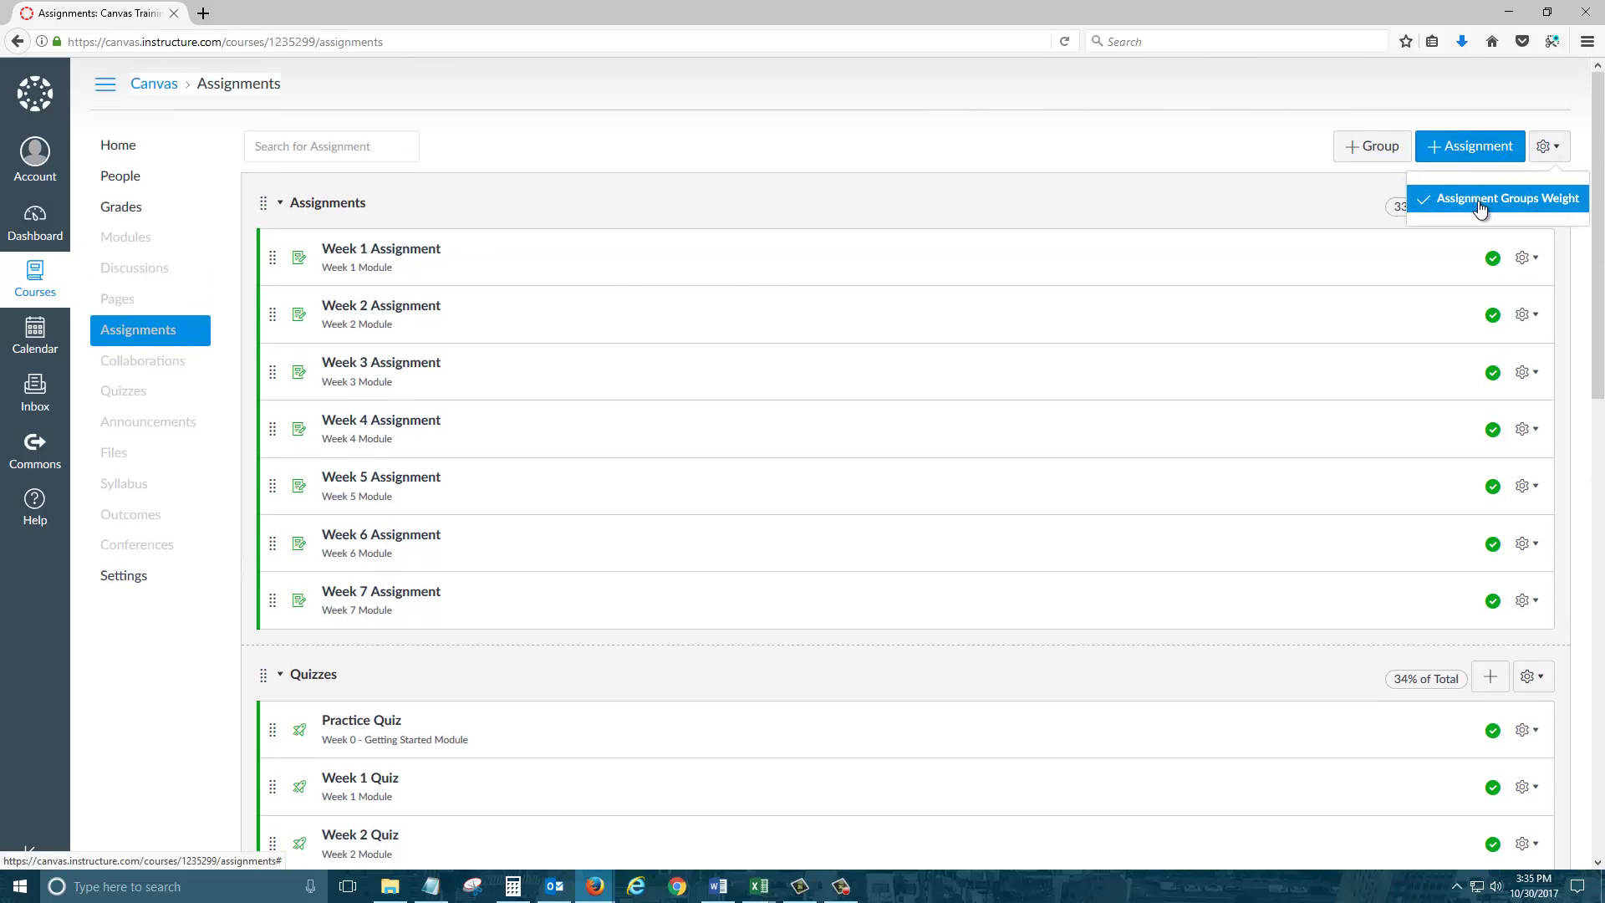
{"action": "left_click", "coordinate": [1478, 199]}
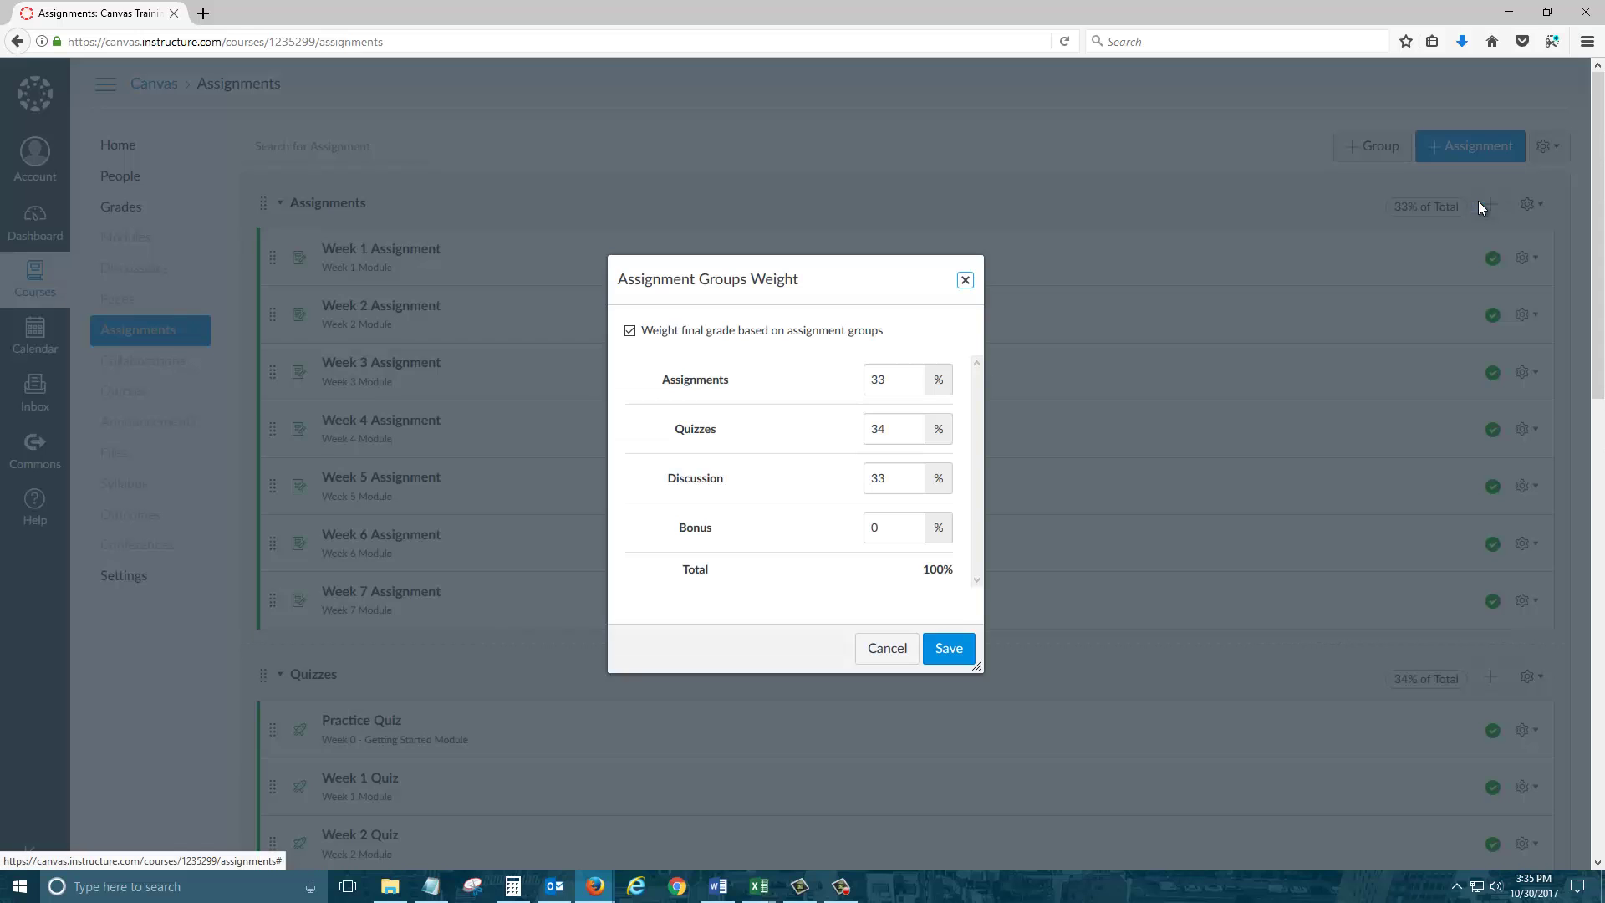
{"action": "double_click", "coordinate": [885, 532]}
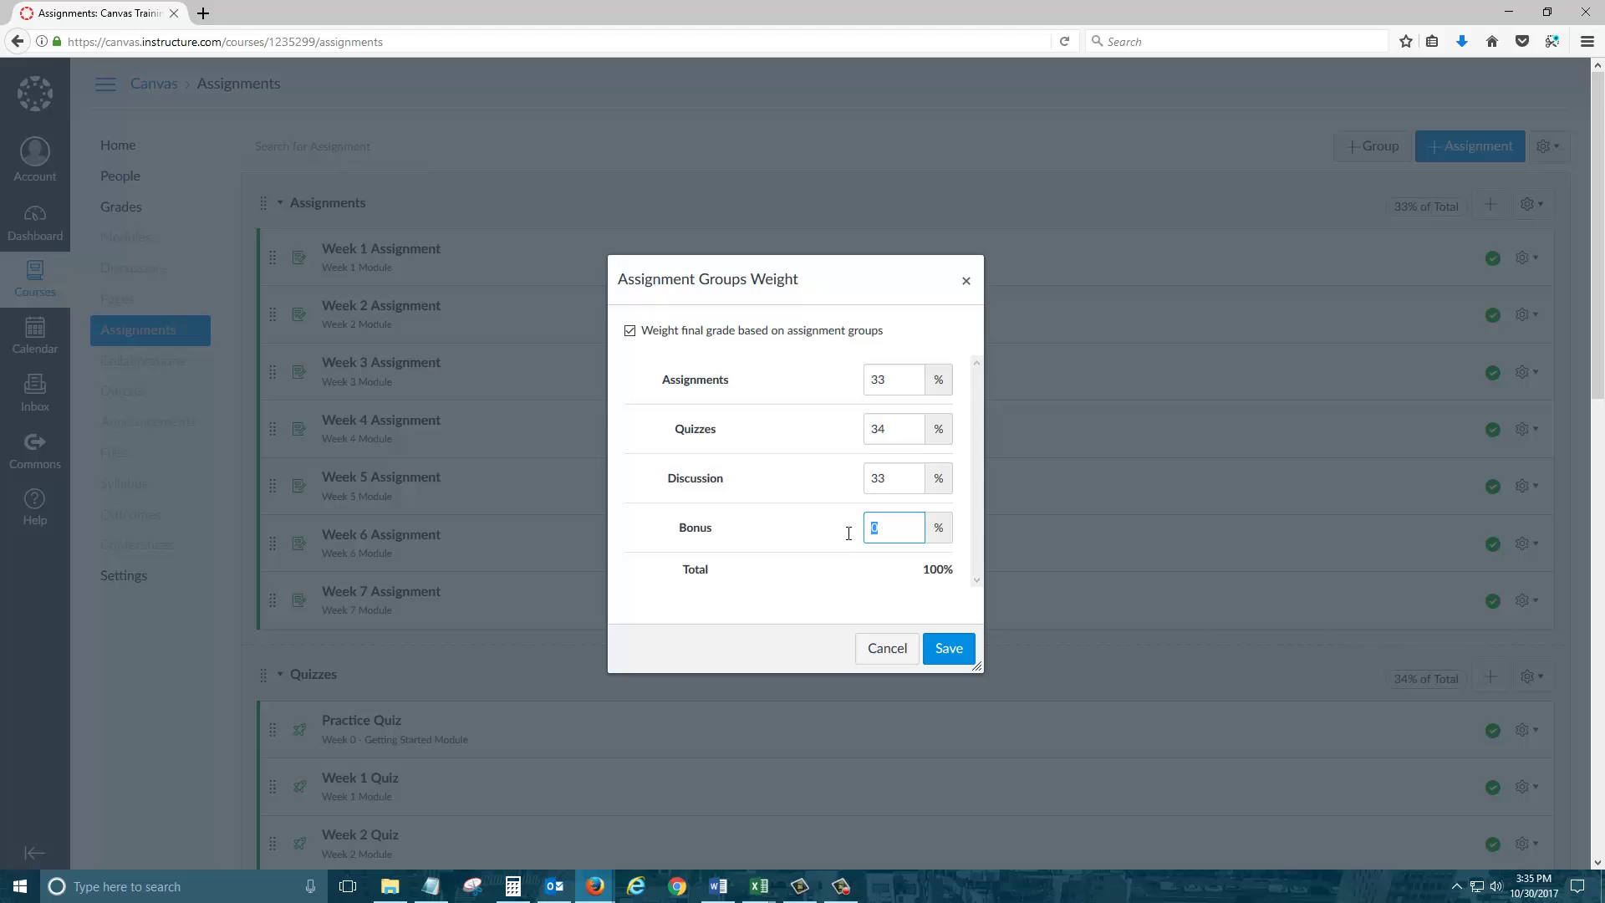
{"action": "type", "text": "10"}
{"action": "left_click", "coordinate": [870, 585]}
{"action": "left_click", "coordinate": [948, 650]}
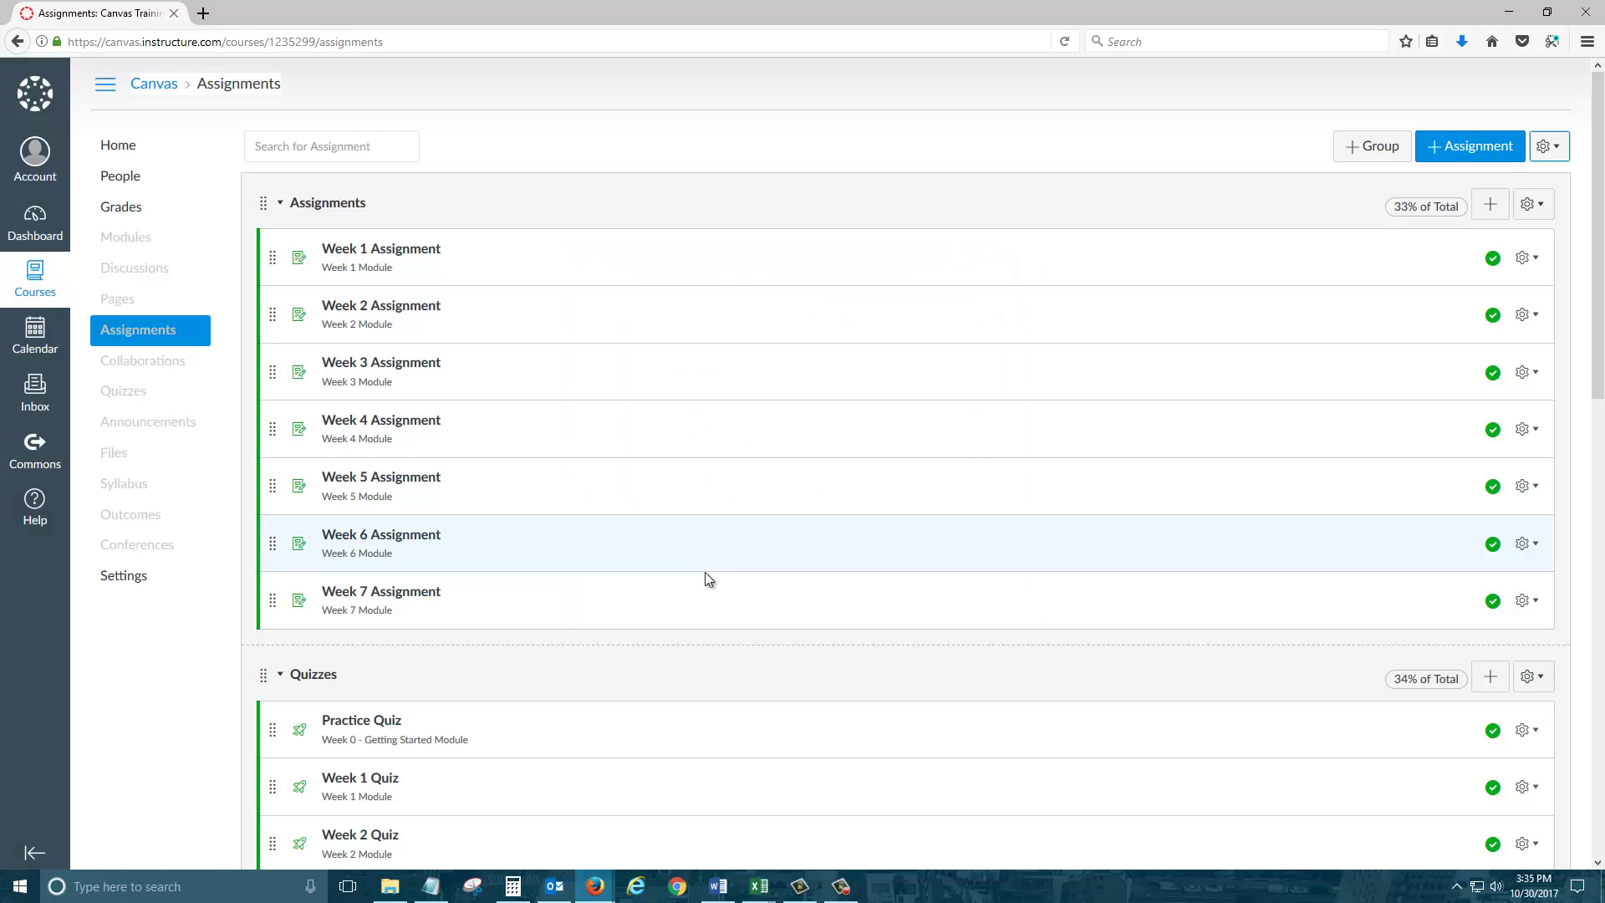
Check the Bonus group's weight in the assignments list and the weighted group columns at the end of the gradebook.
{"action": "scroll", "coordinate": [866, 591], "scroll_direction": "down", "scroll_amount": 10}
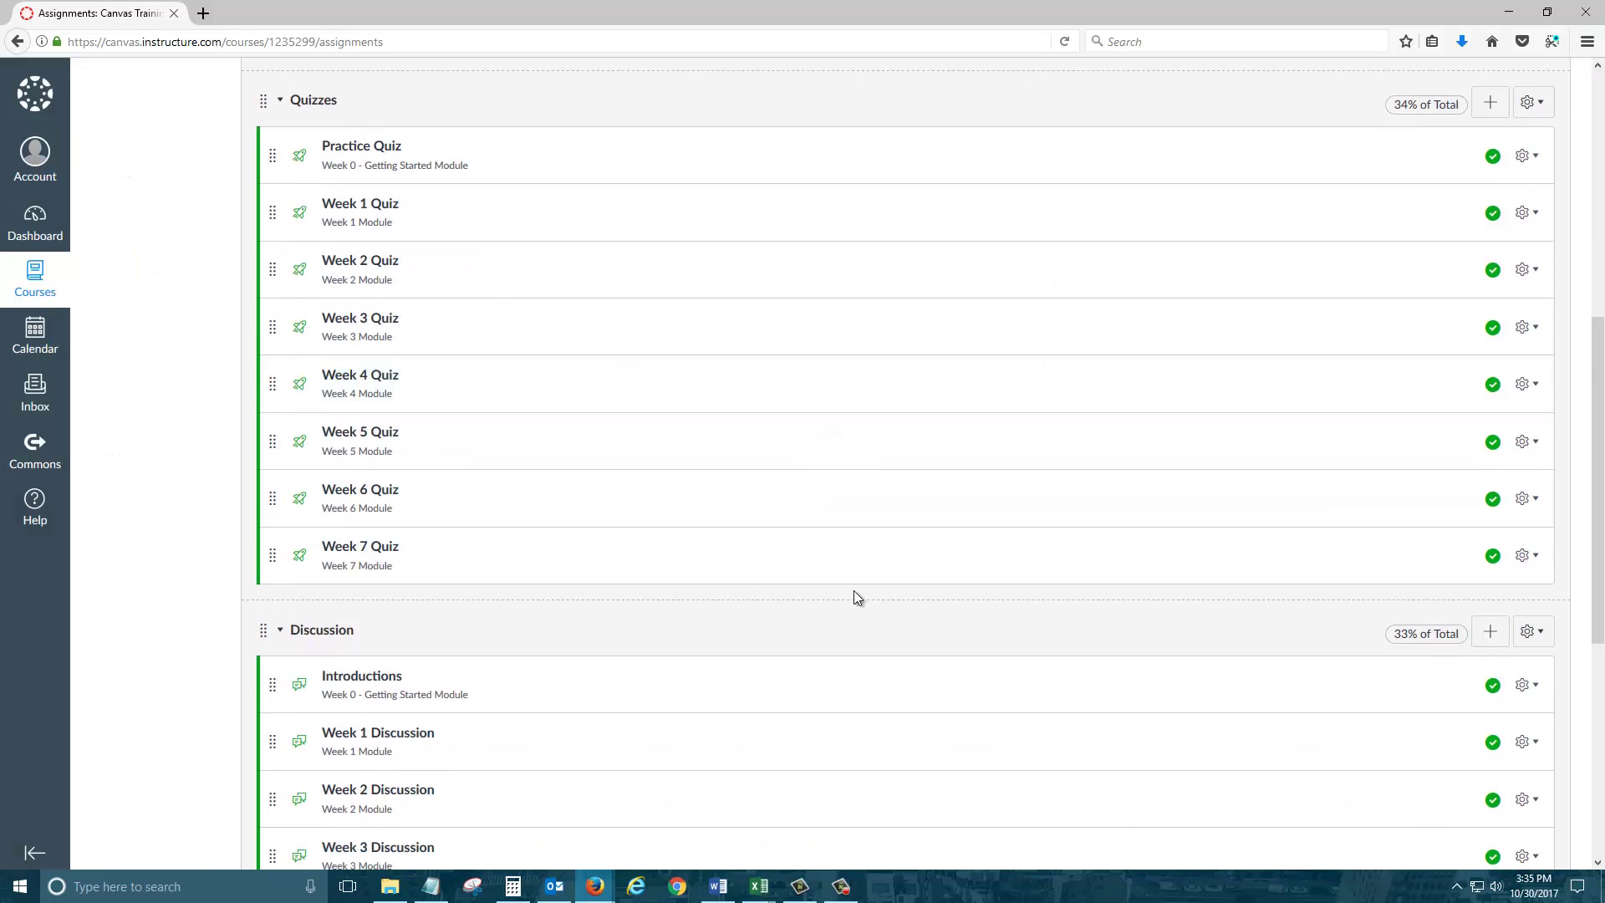
{"action": "scroll", "coordinate": [853, 591], "scroll_direction": "down", "scroll_amount": 1}
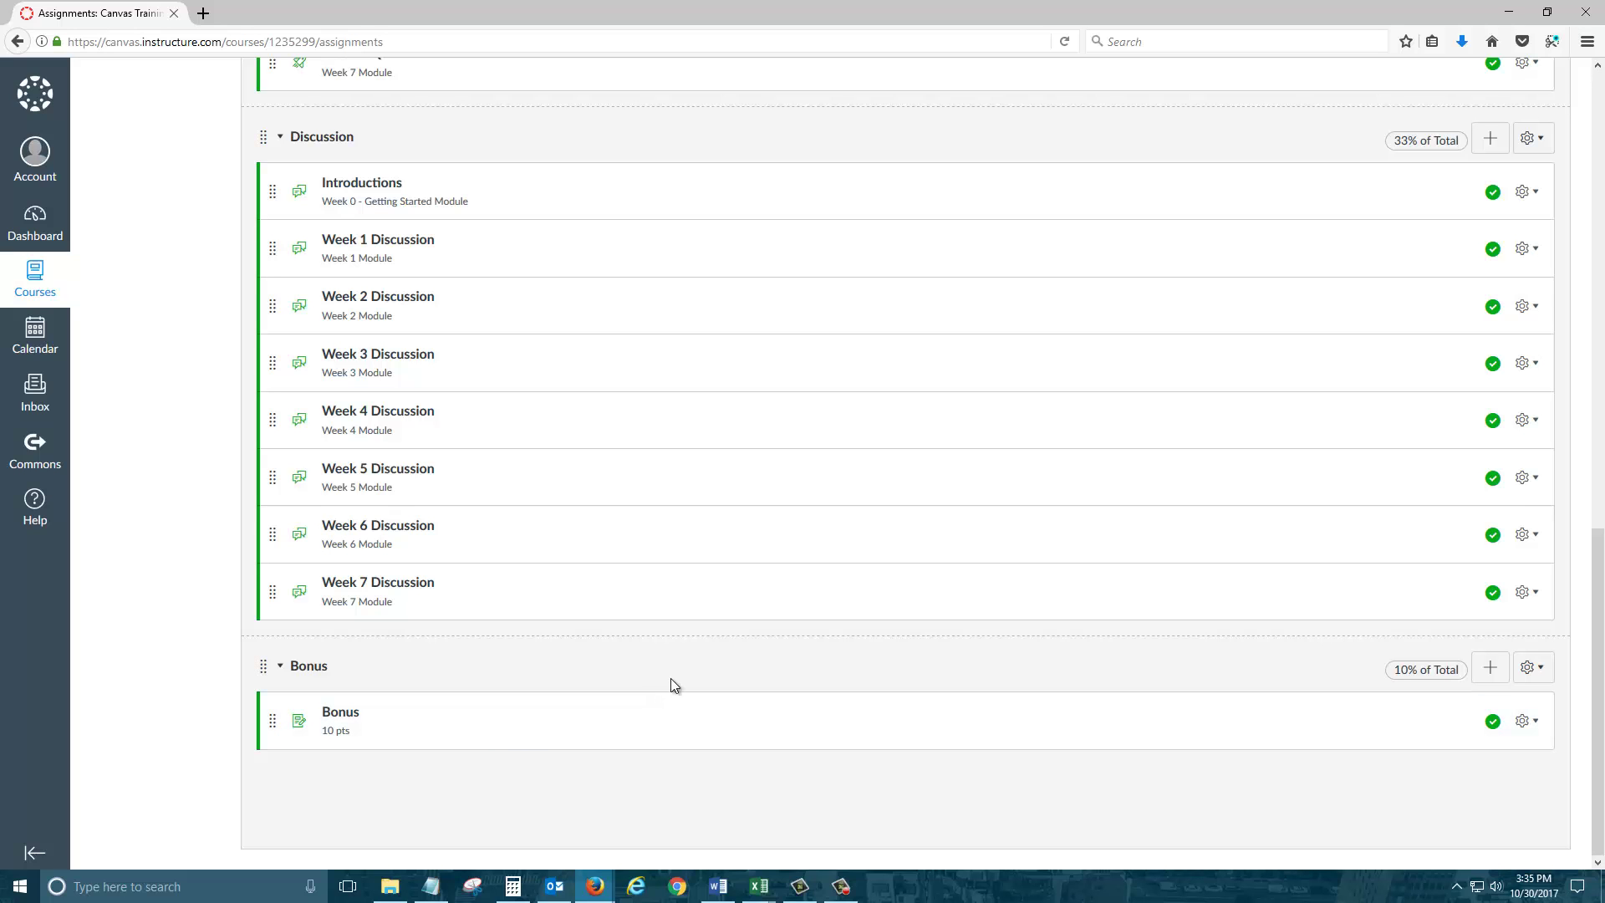
{"action": "scroll", "coordinate": [1078, 659], "scroll_direction": "up", "scroll_amount": 12}
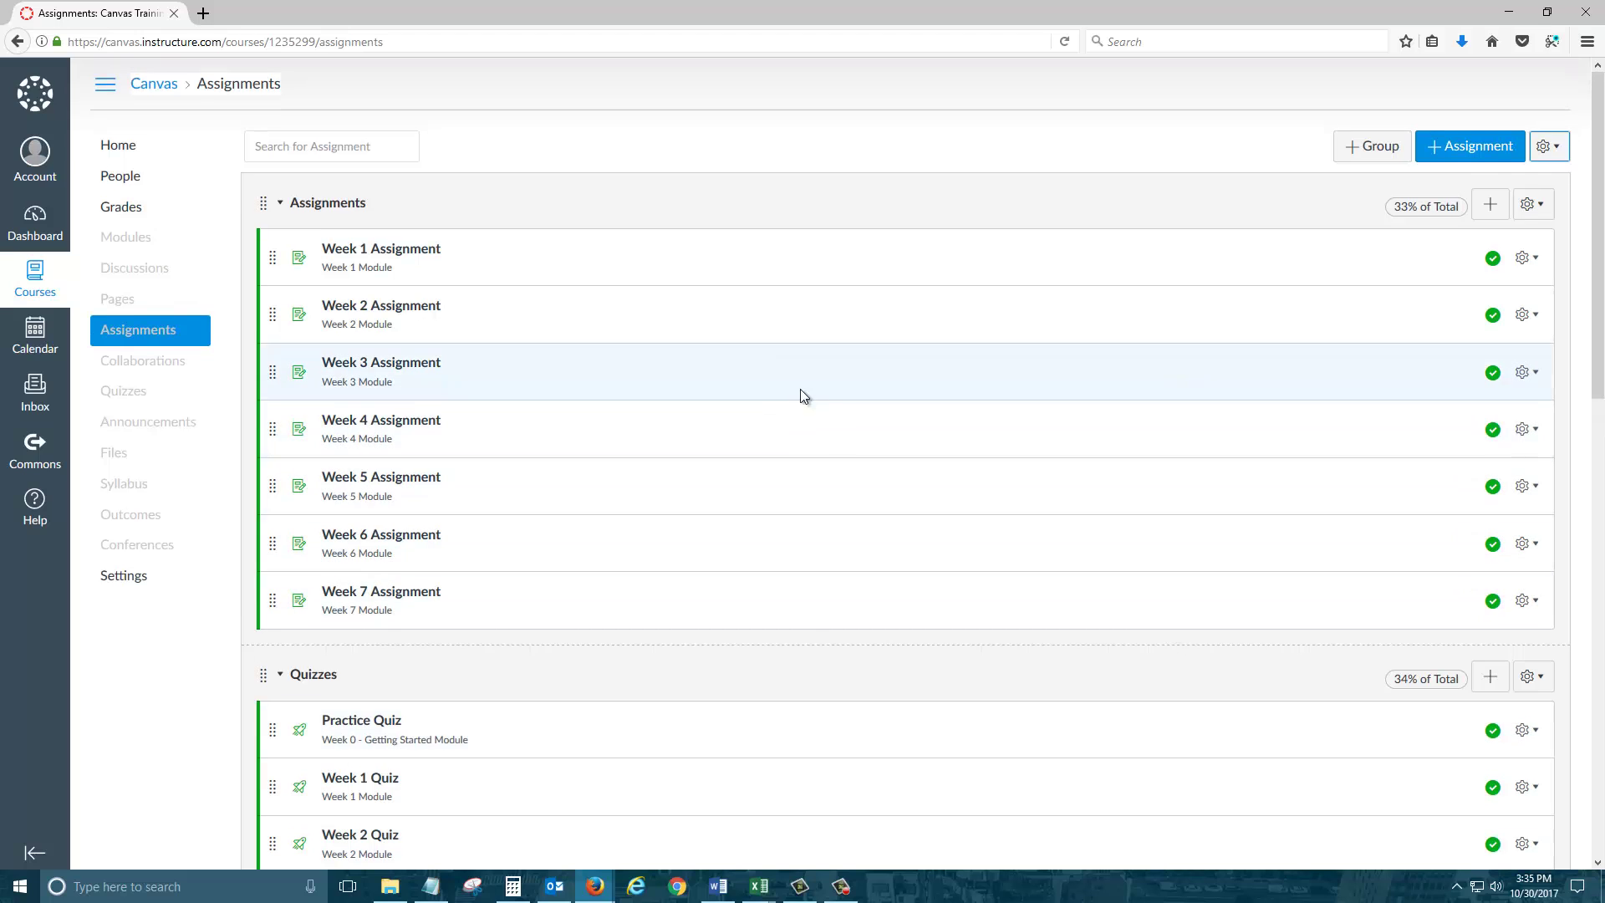
{"action": "left_click", "coordinate": [141, 209]}
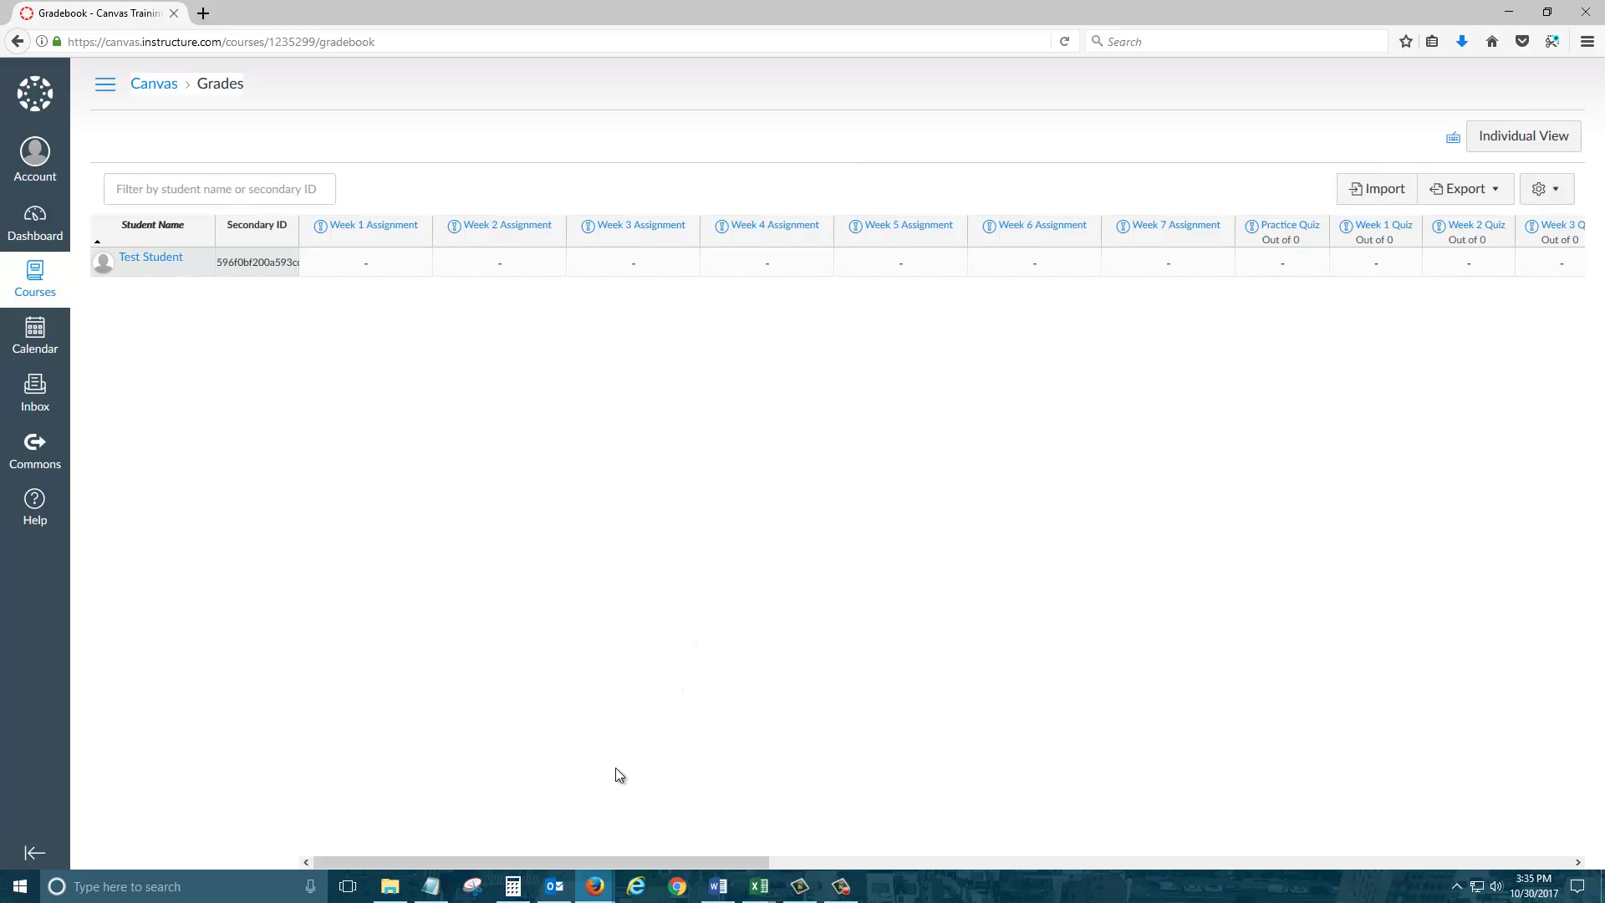
{"action": "left_click_drag", "start_coordinate": [625, 861], "coordinate": [1480, 863]}
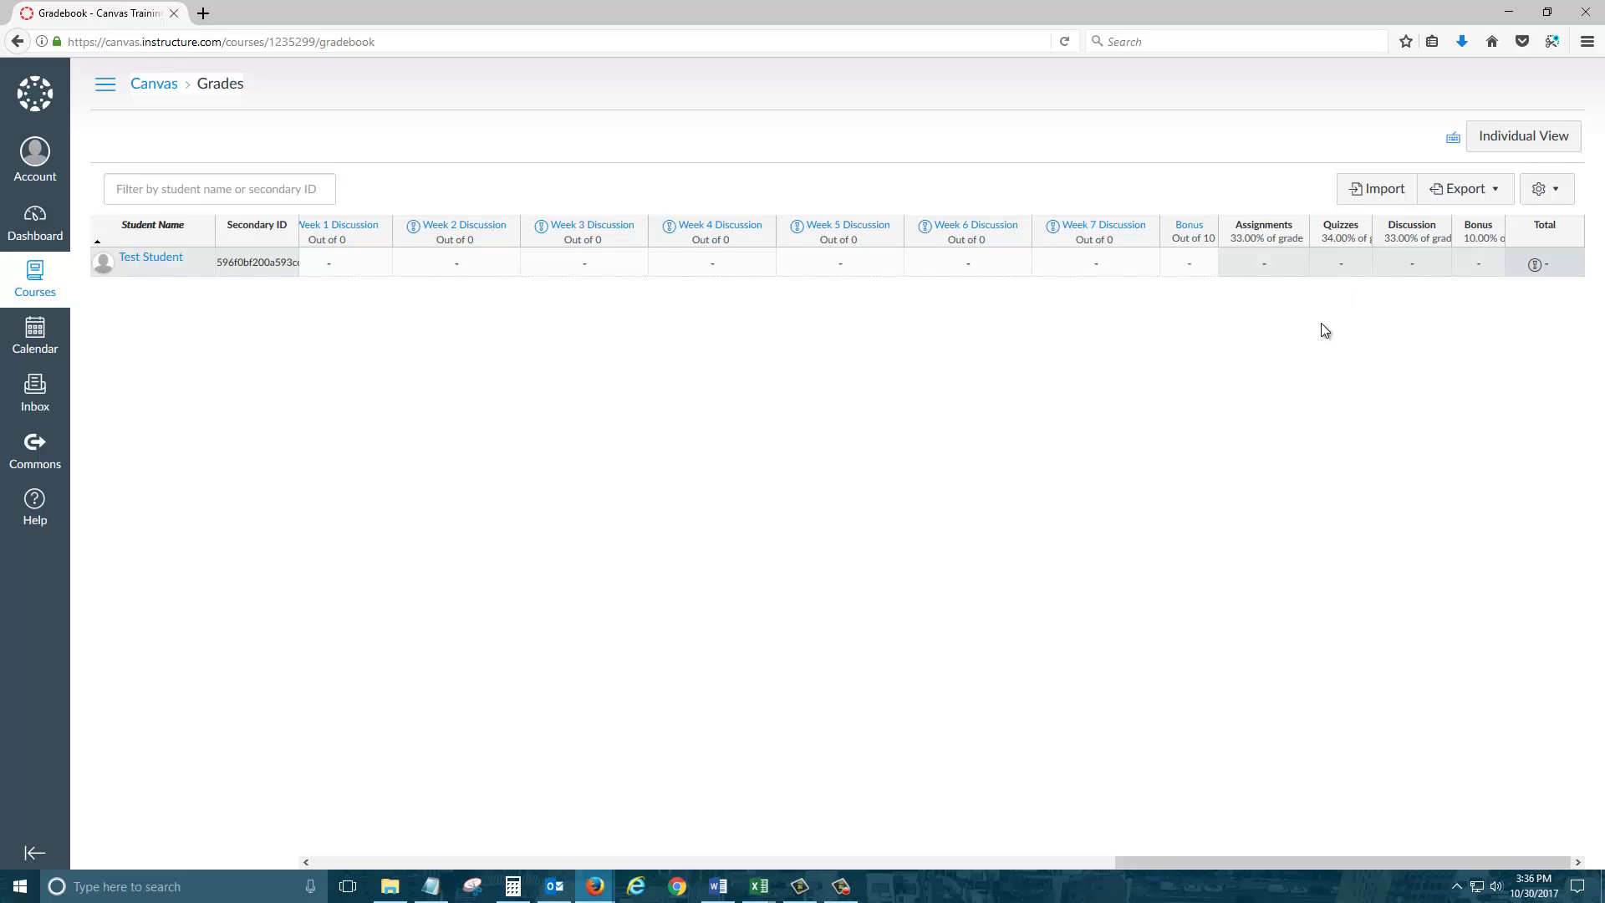
Go to the course settings from the course home page and enter Student View.
{"action": "left_click", "coordinate": [142, 87]}
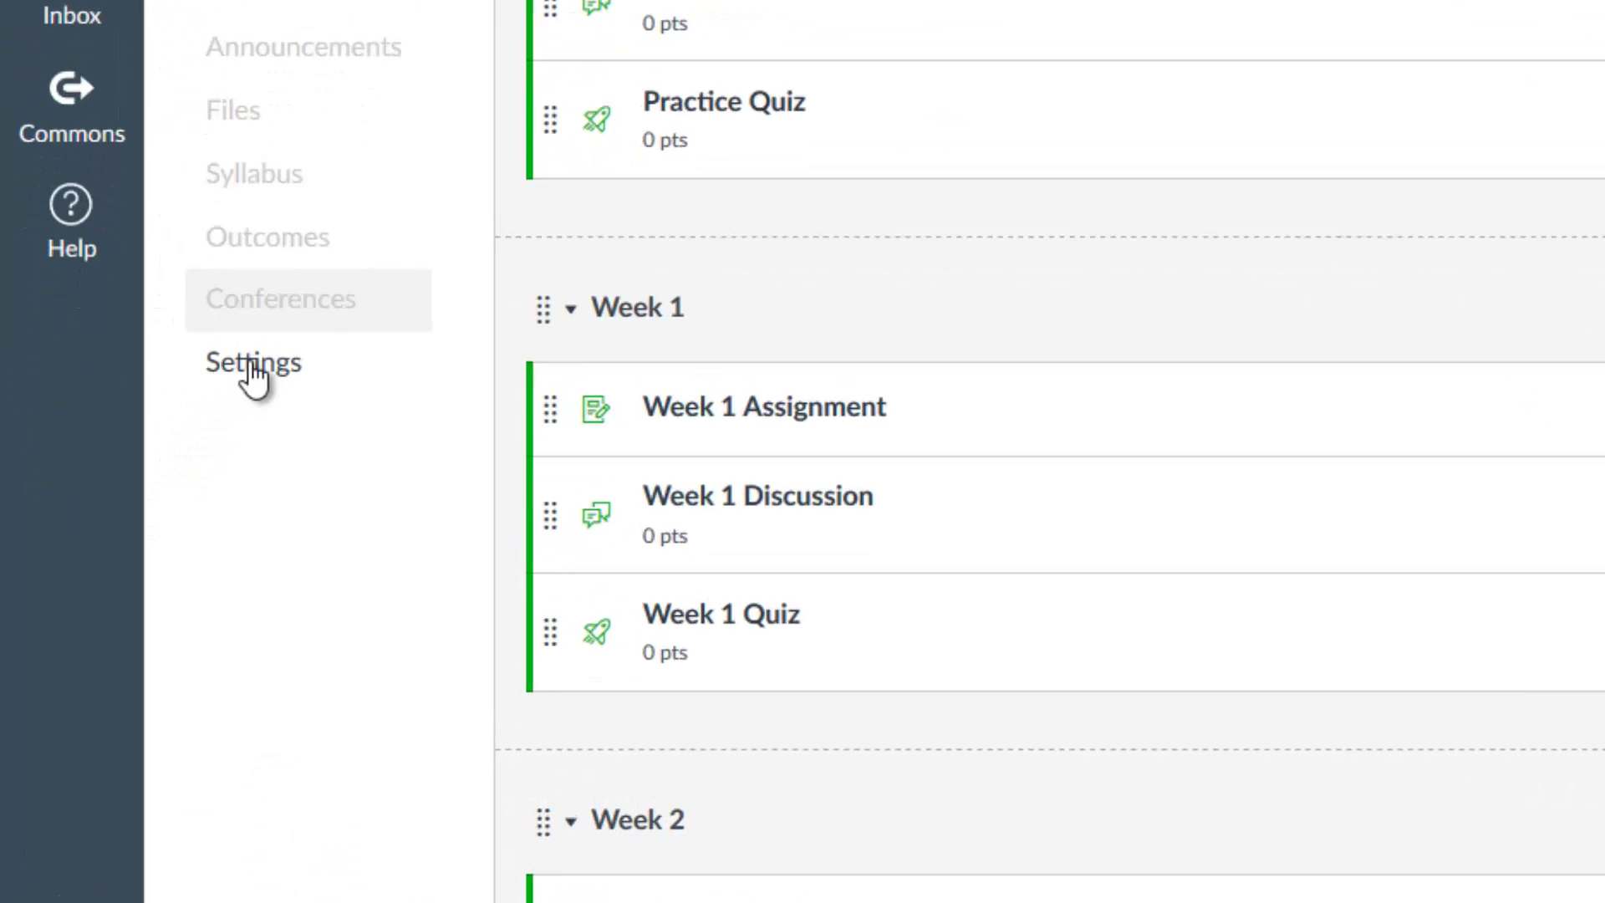
{"action": "left_click", "coordinate": [292, 316]}
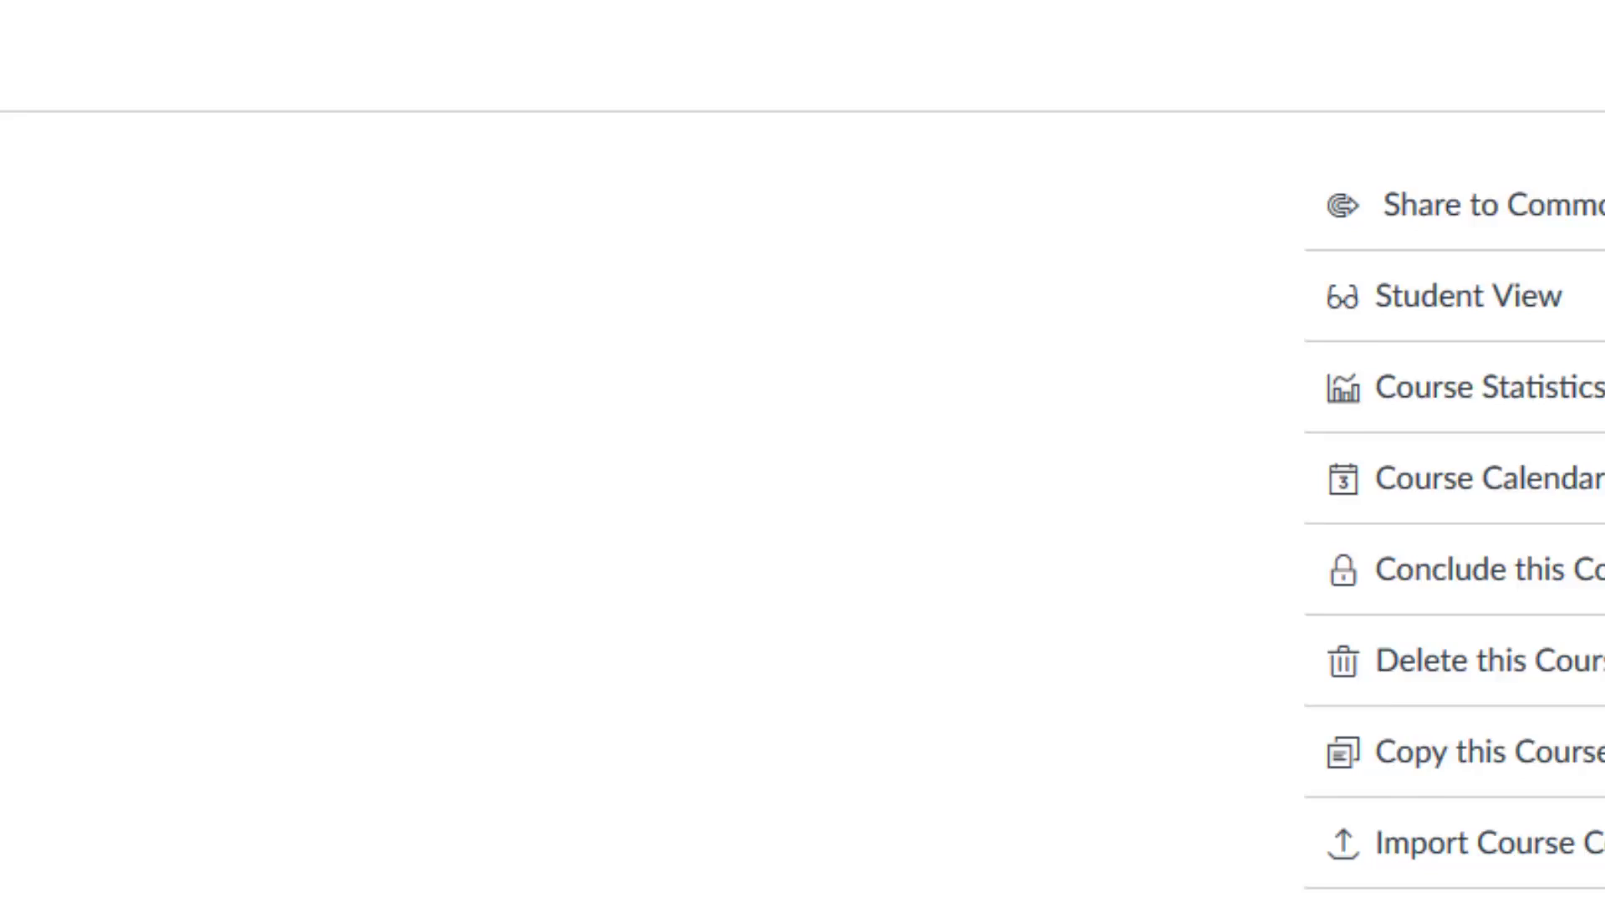
{"action": "left_click", "coordinate": [1397, 328]}
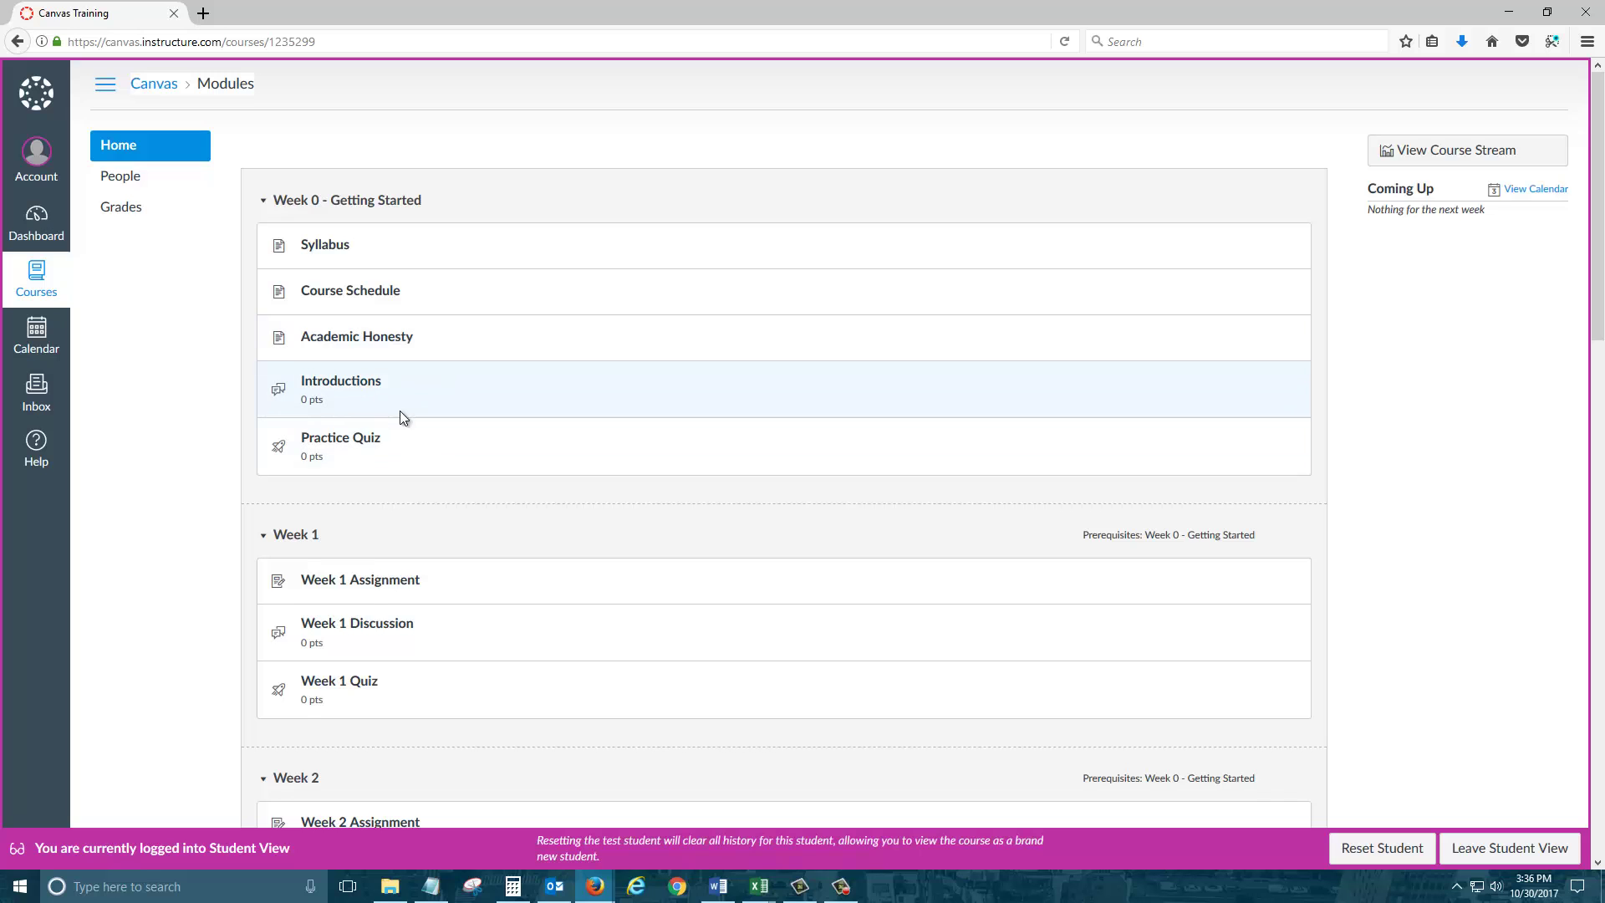
Open the test student's Grades page and examine the graded items and the assignment group weights.
{"action": "scroll", "coordinate": [397, 408], "scroll_direction": "down", "scroll_amount": 3}
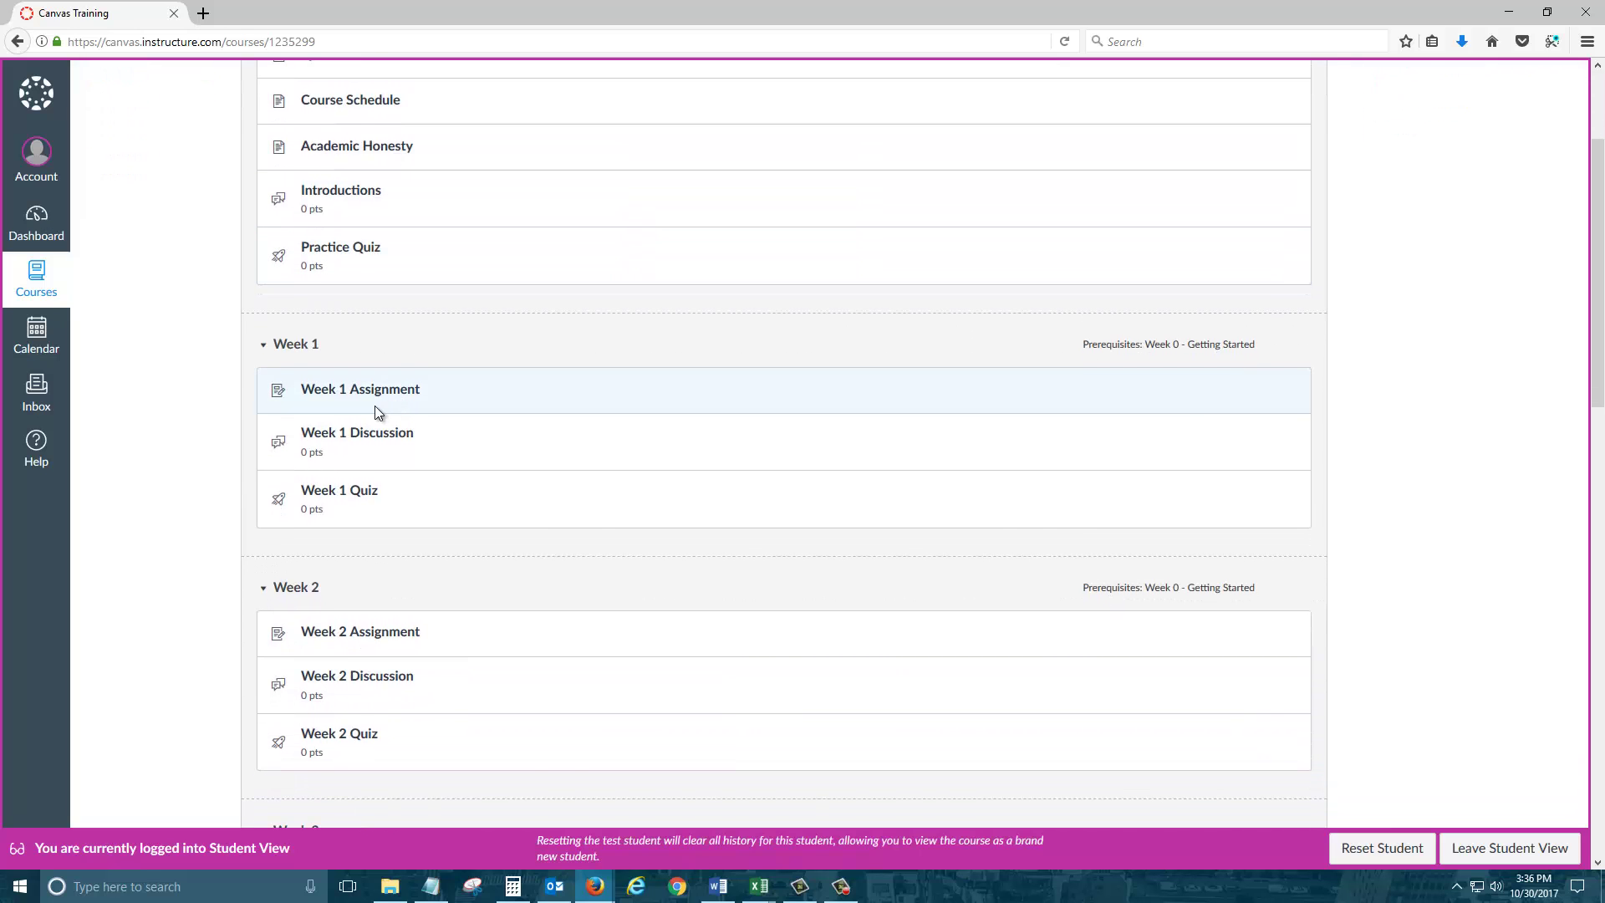
{"action": "scroll", "coordinate": [351, 398], "scroll_direction": "up", "scroll_amount": 3}
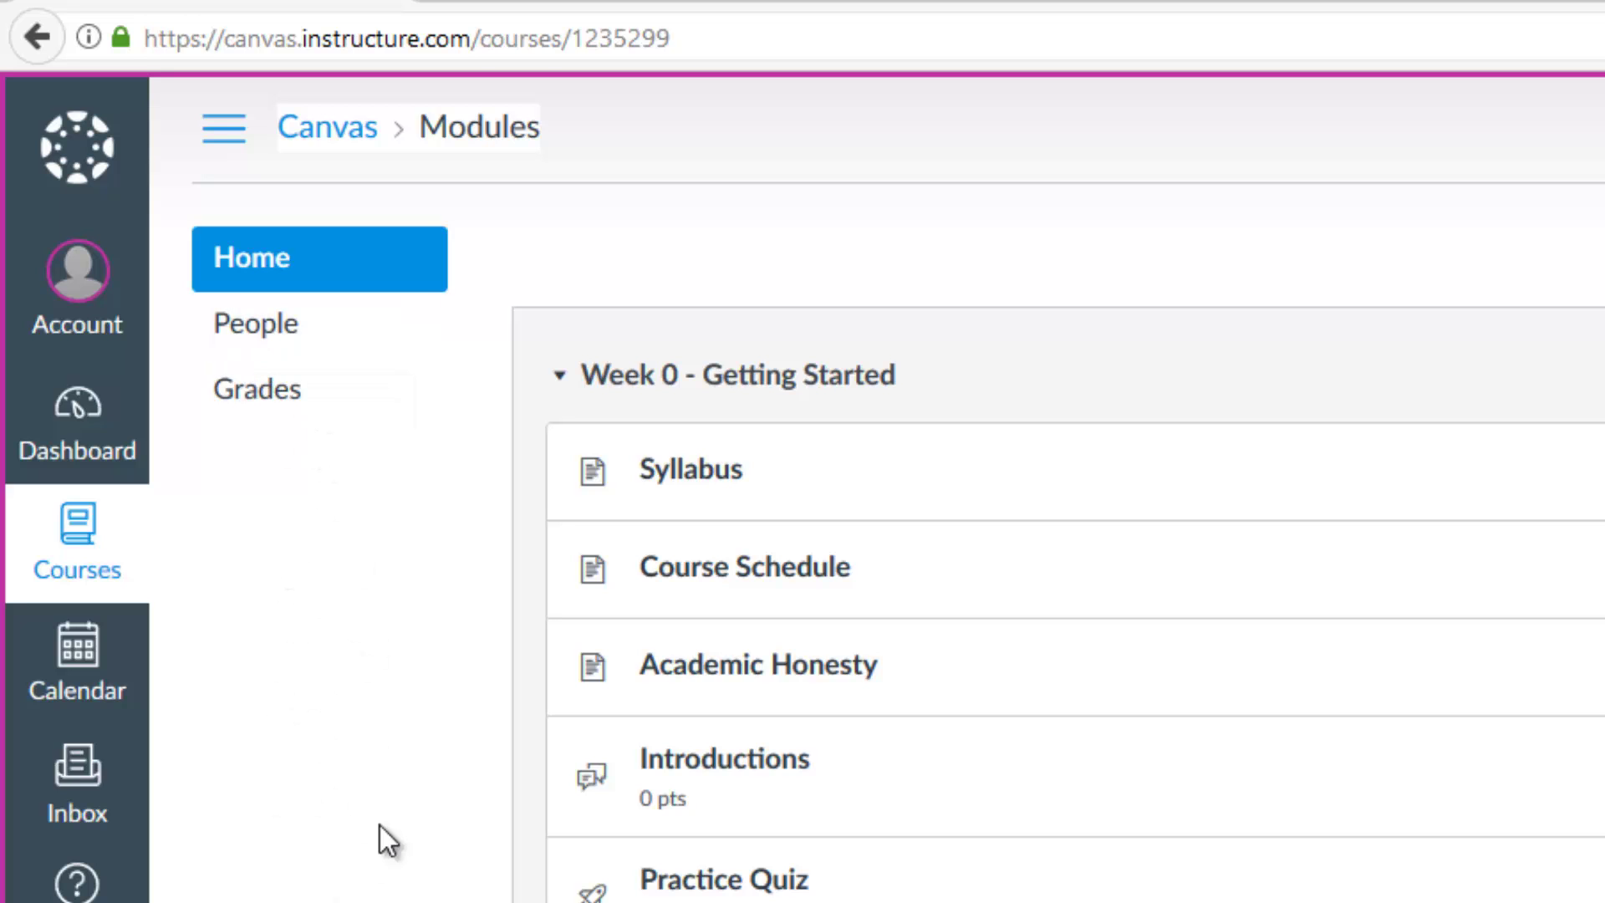
{"action": "left_click", "coordinate": [274, 402]}
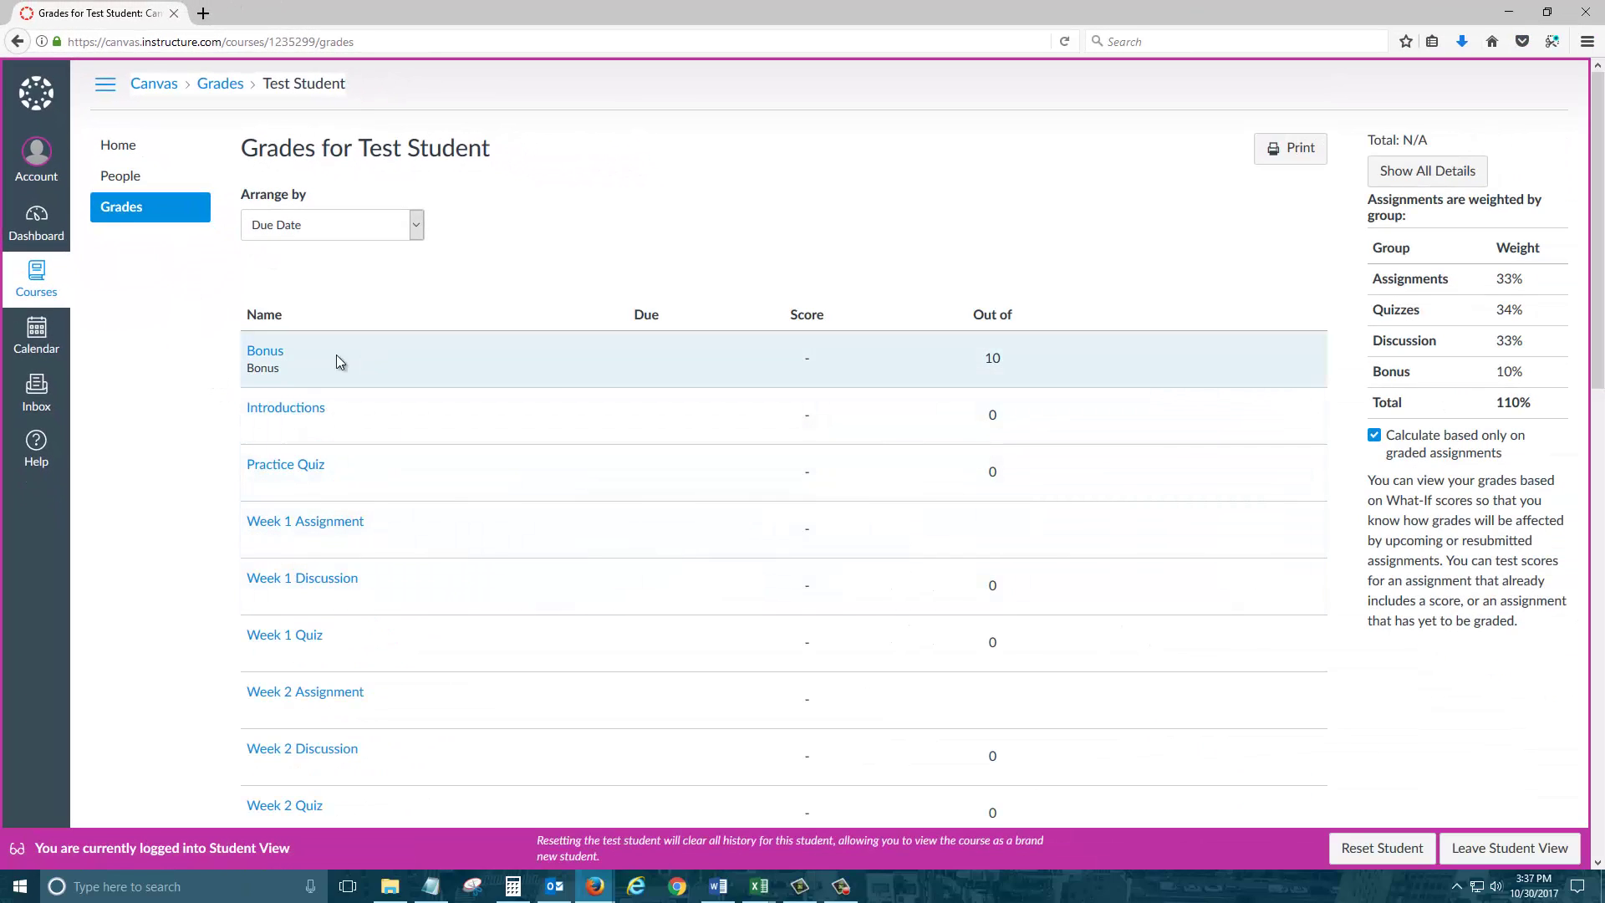
{"action": "scroll", "coordinate": [378, 397], "scroll_direction": "down", "scroll_amount": 2}
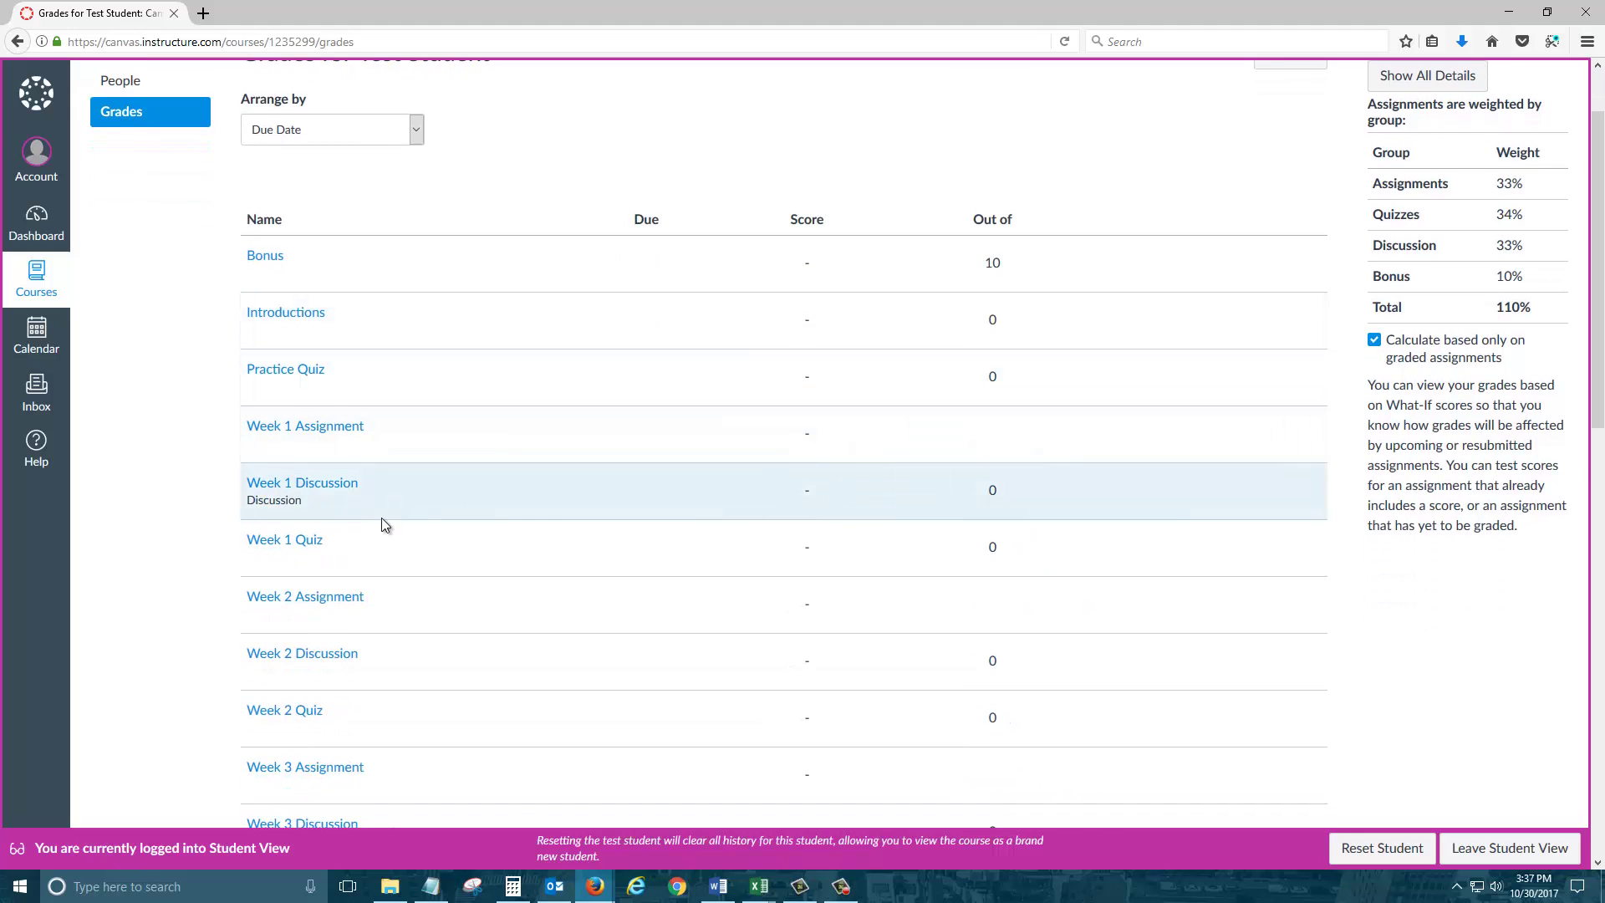
Examine the test student's full list of graded items and the assignment group totals at the end of it.
{"action": "scroll", "coordinate": [469, 471], "scroll_direction": "down", "scroll_amount": 10}
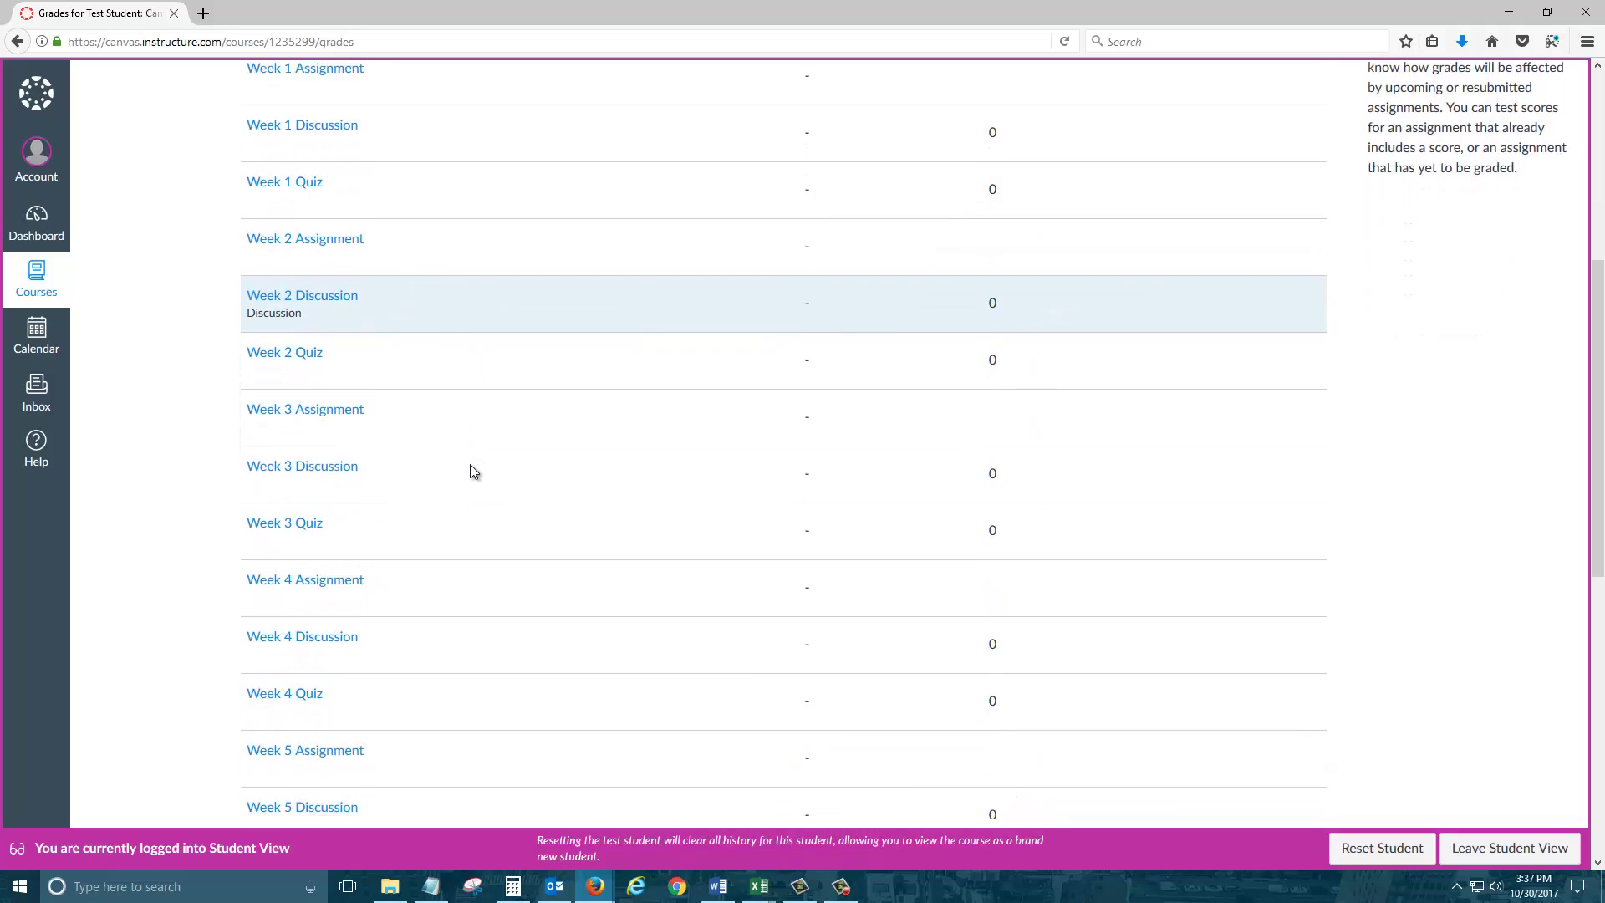
{"action": "scroll", "coordinate": [470, 470], "scroll_direction": "down", "scroll_amount": 12}
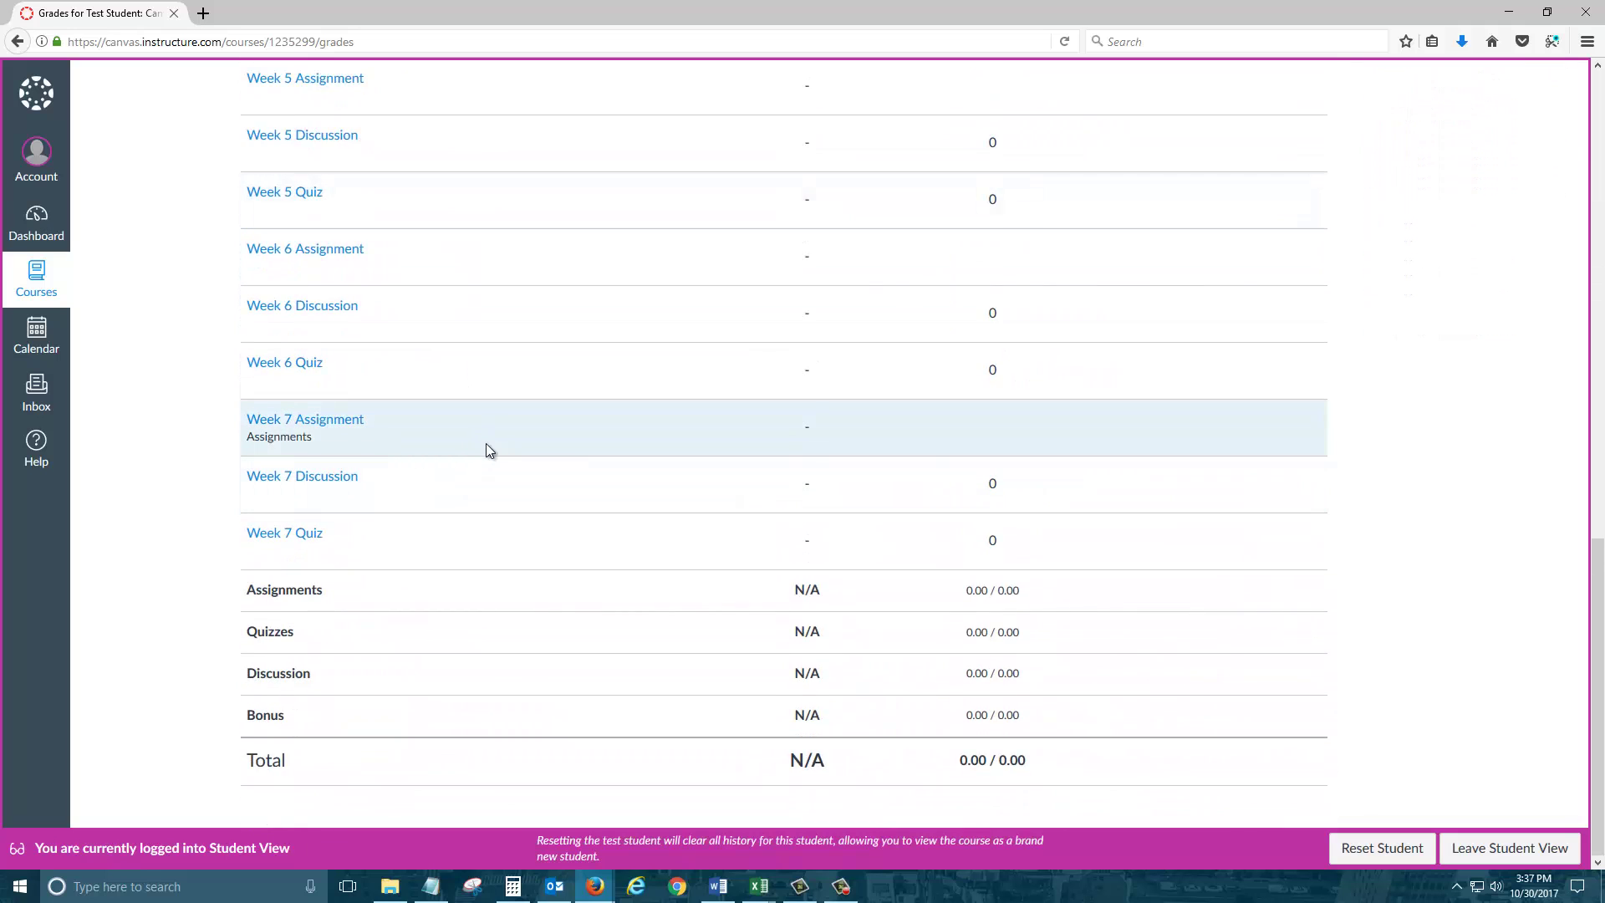
{"action": "scroll", "coordinate": [503, 558], "scroll_direction": "up", "scroll_amount": 8}
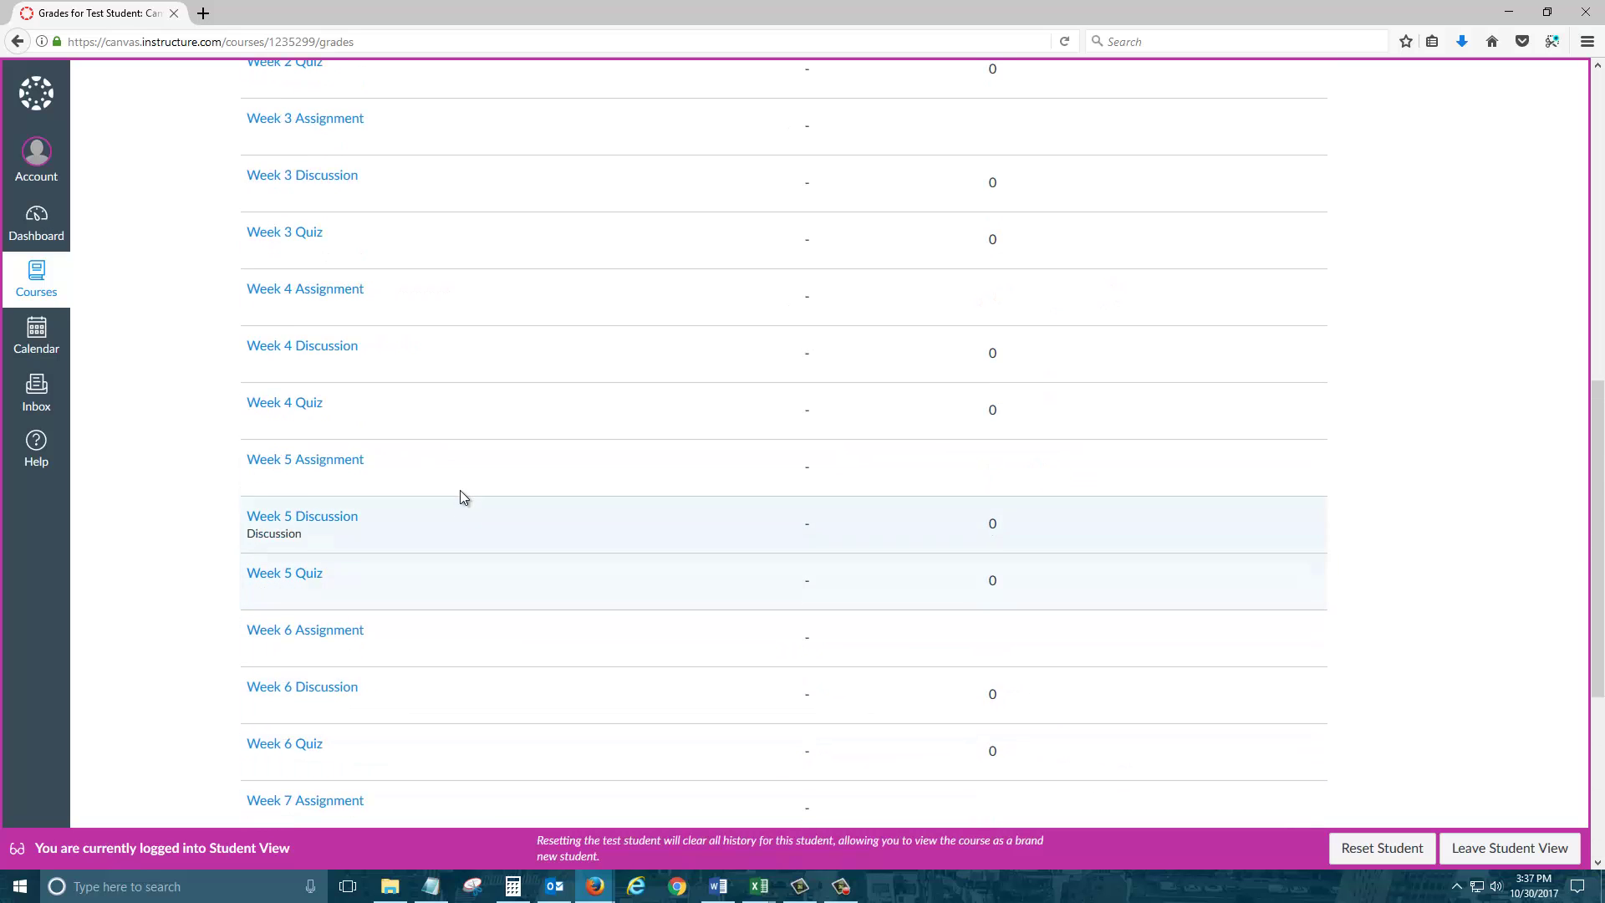
{"action": "scroll", "coordinate": [452, 499], "scroll_direction": "up", "scroll_amount": 8}
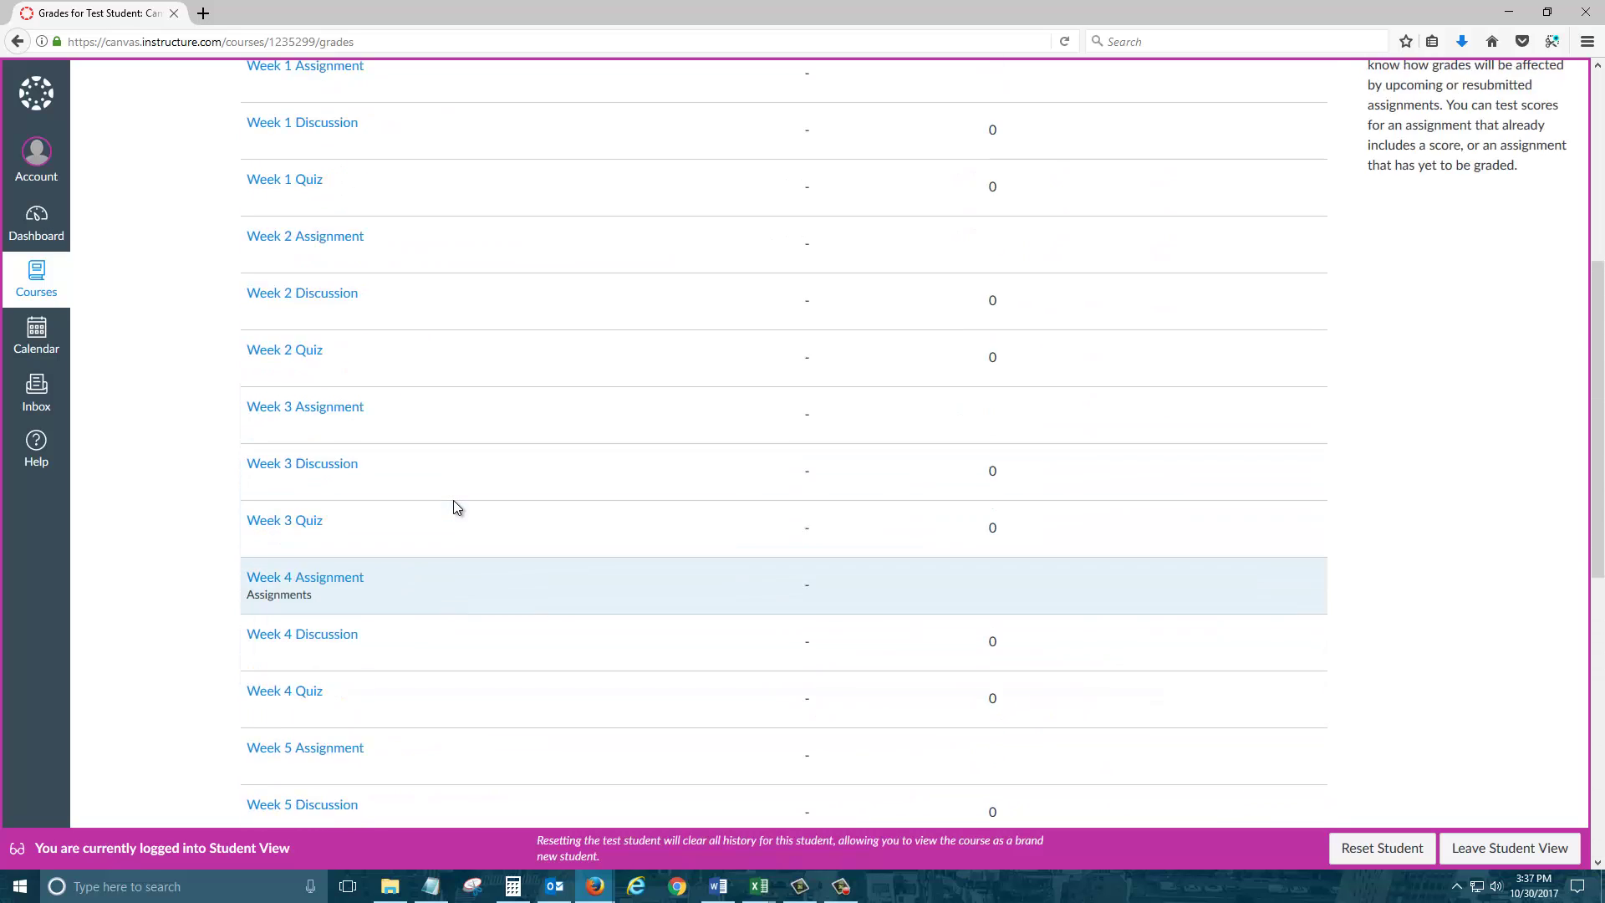
{"action": "scroll", "coordinate": [461, 497], "scroll_direction": "up", "scroll_amount": 4}
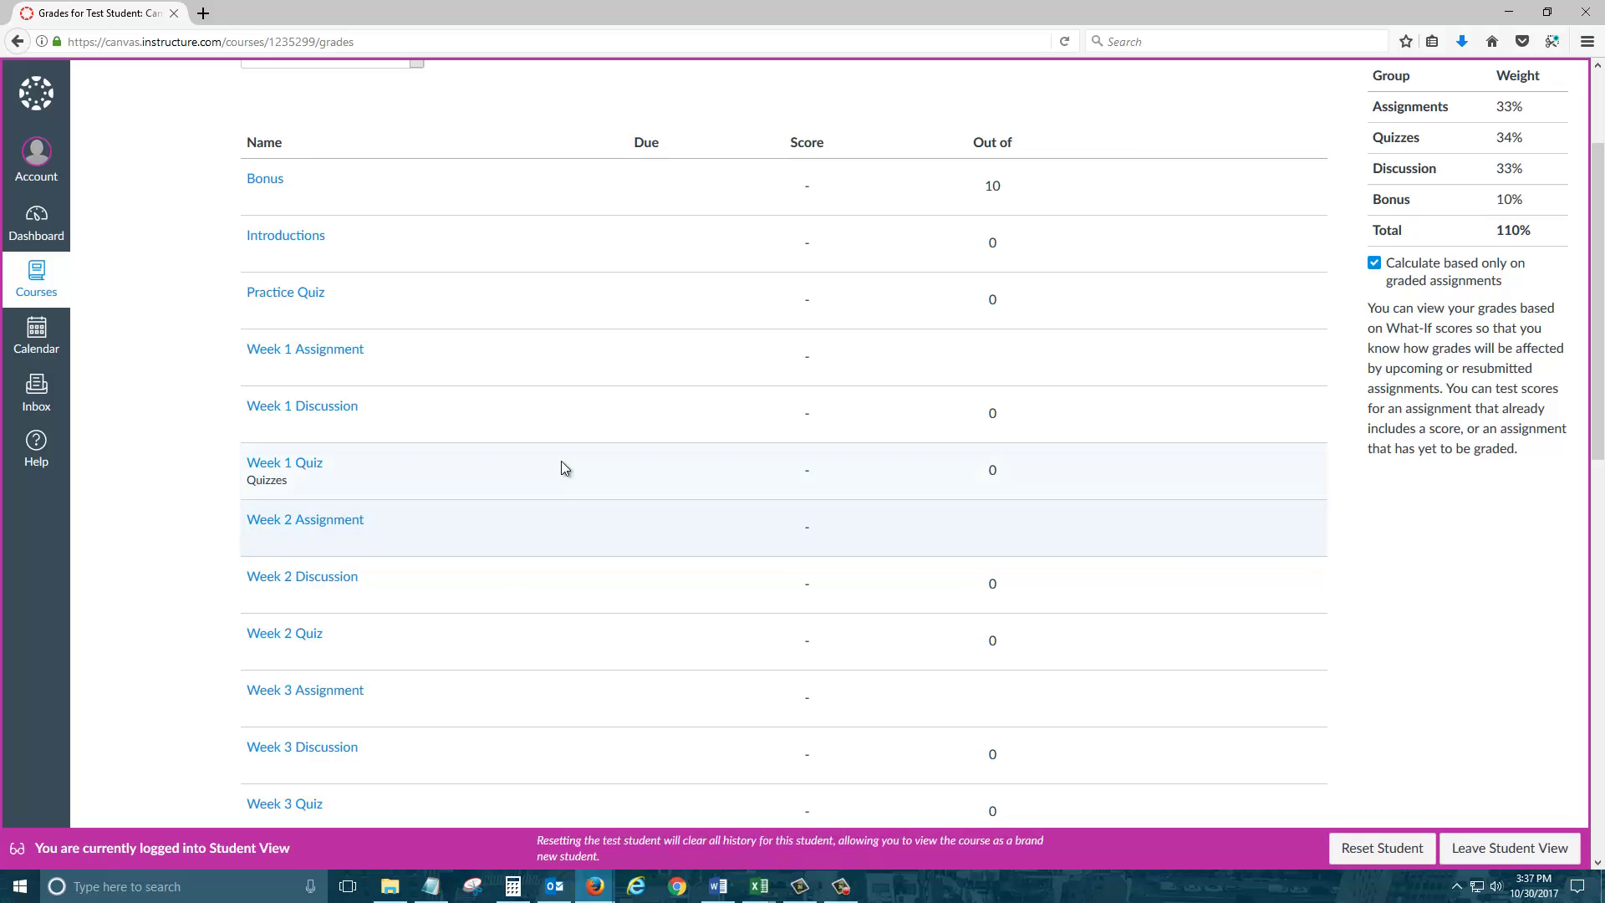
{"action": "scroll", "coordinate": [555, 466], "scroll_direction": "down", "scroll_amount": 1}
{"action": "scroll", "coordinate": [553, 467], "scroll_direction": "down", "scroll_amount": 7}
{"action": "scroll", "coordinate": [514, 510], "scroll_direction": "down", "scroll_amount": 6}
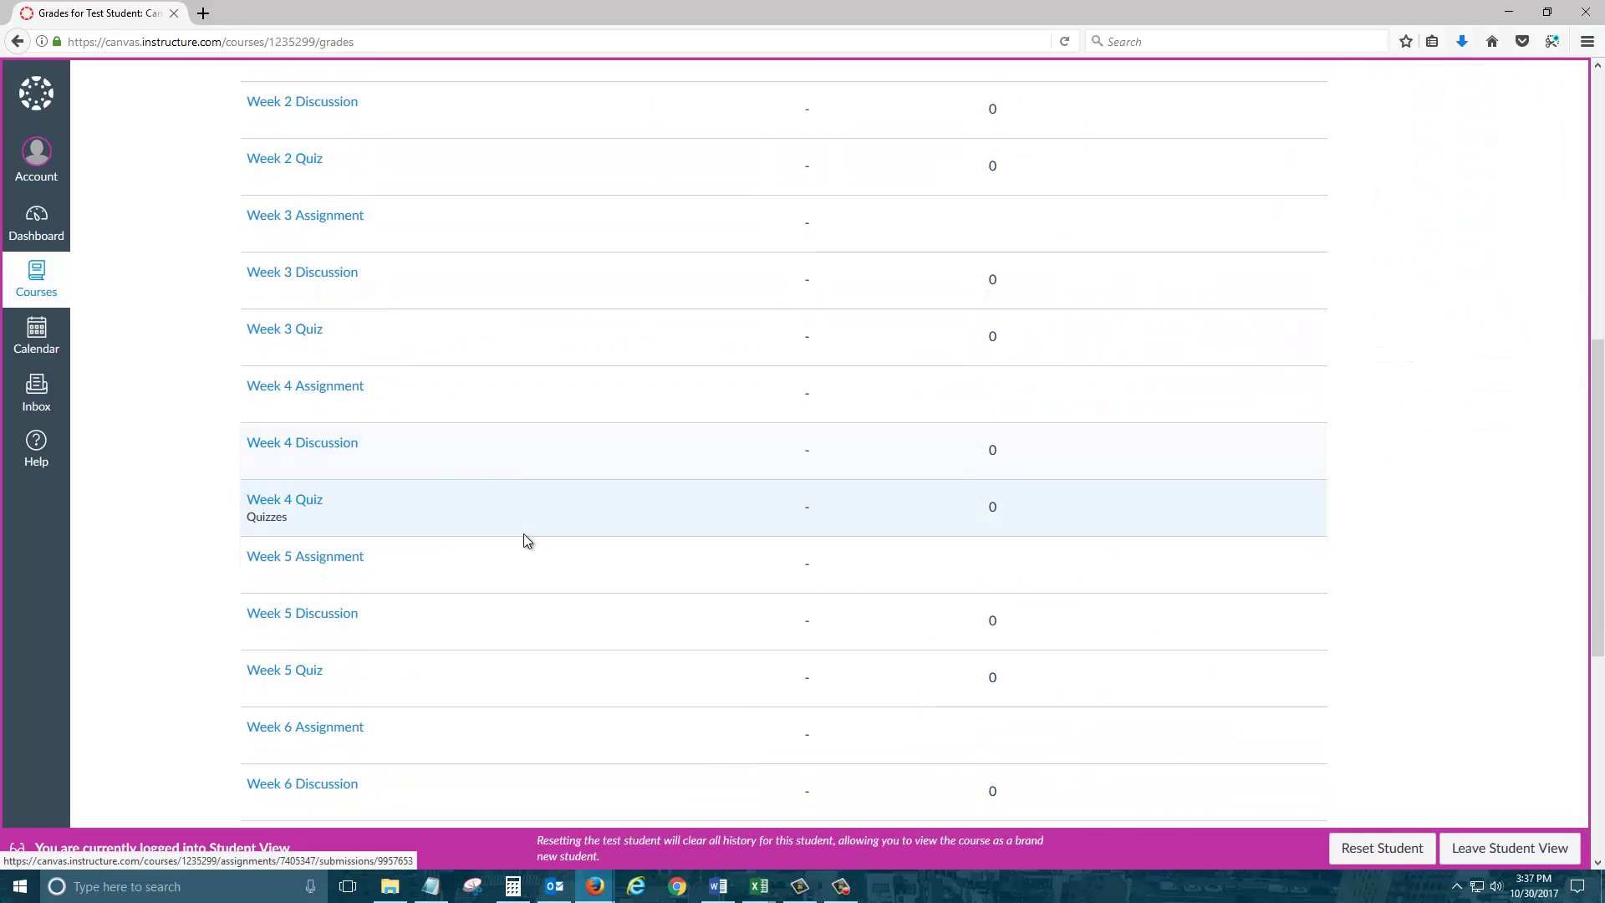
{"action": "scroll", "coordinate": [527, 539], "scroll_direction": "down", "scroll_amount": 5}
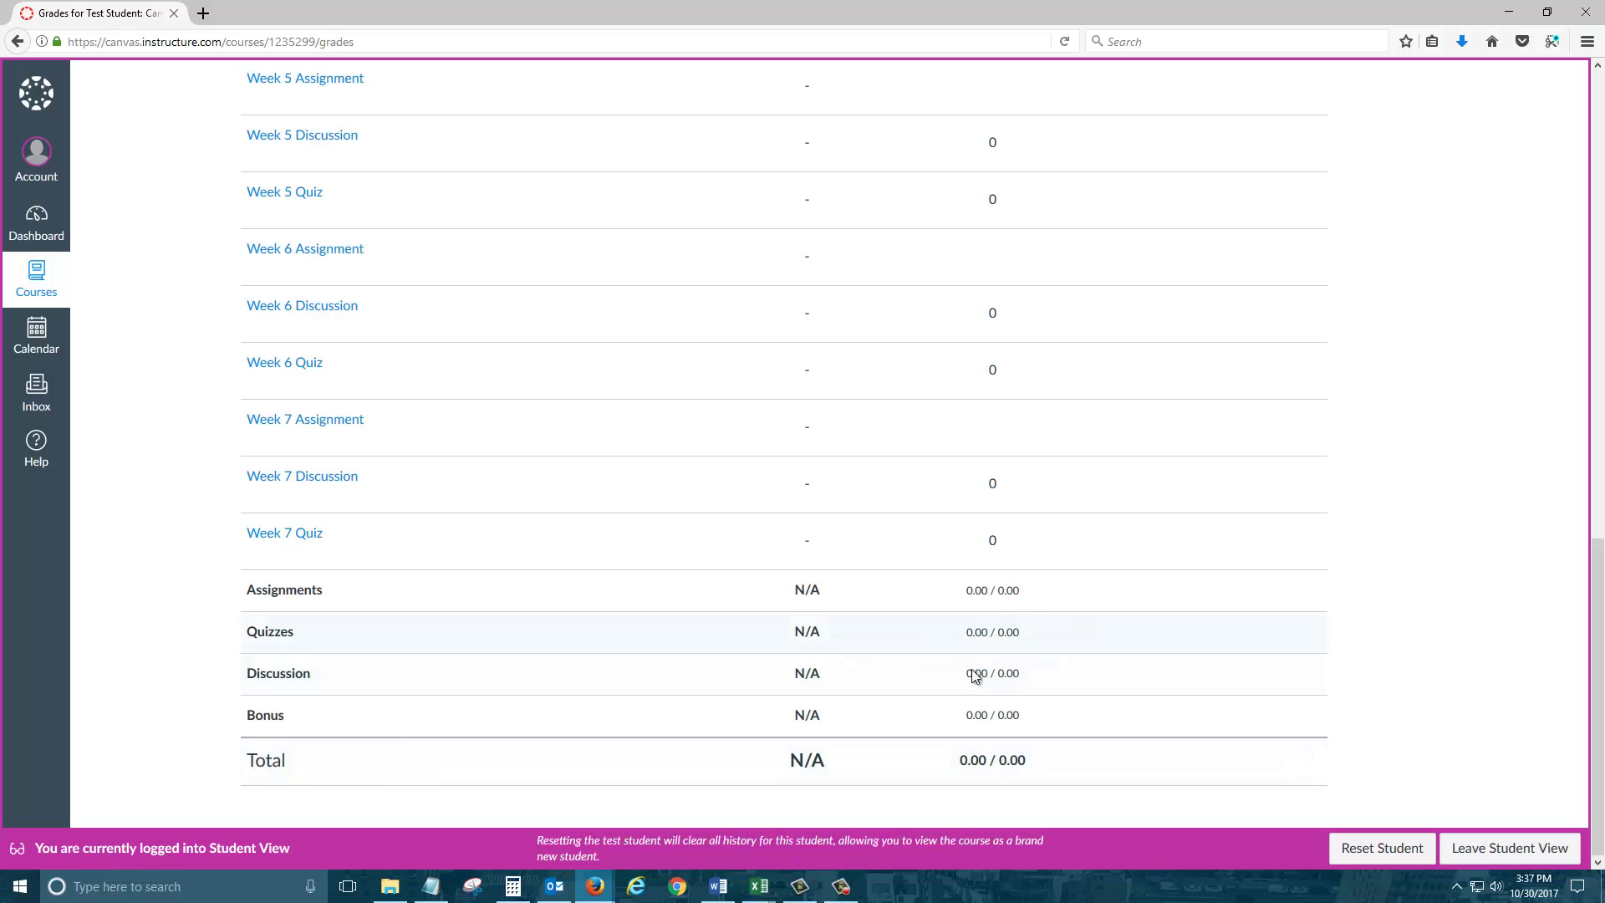
{"action": "scroll", "coordinate": [874, 544], "scroll_direction": "up", "scroll_amount": 12}
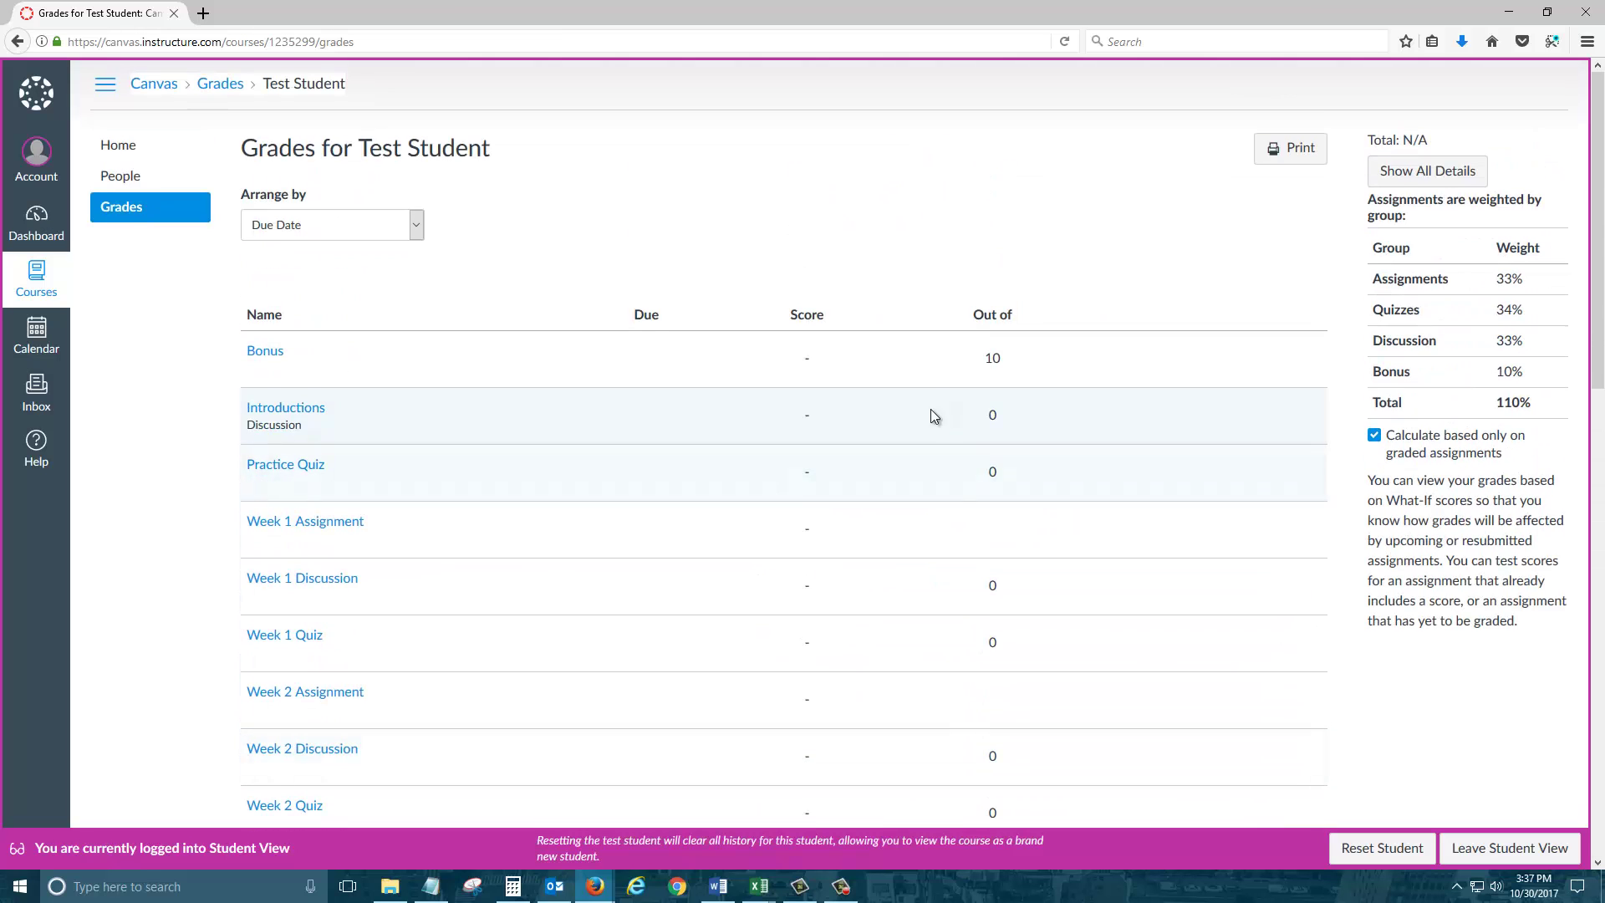
Enter What-If scores of 0 for Bonus, 0 for Introductions and 89 for Week 1 Discussion.
{"action": "left_click", "coordinate": [807, 361]}
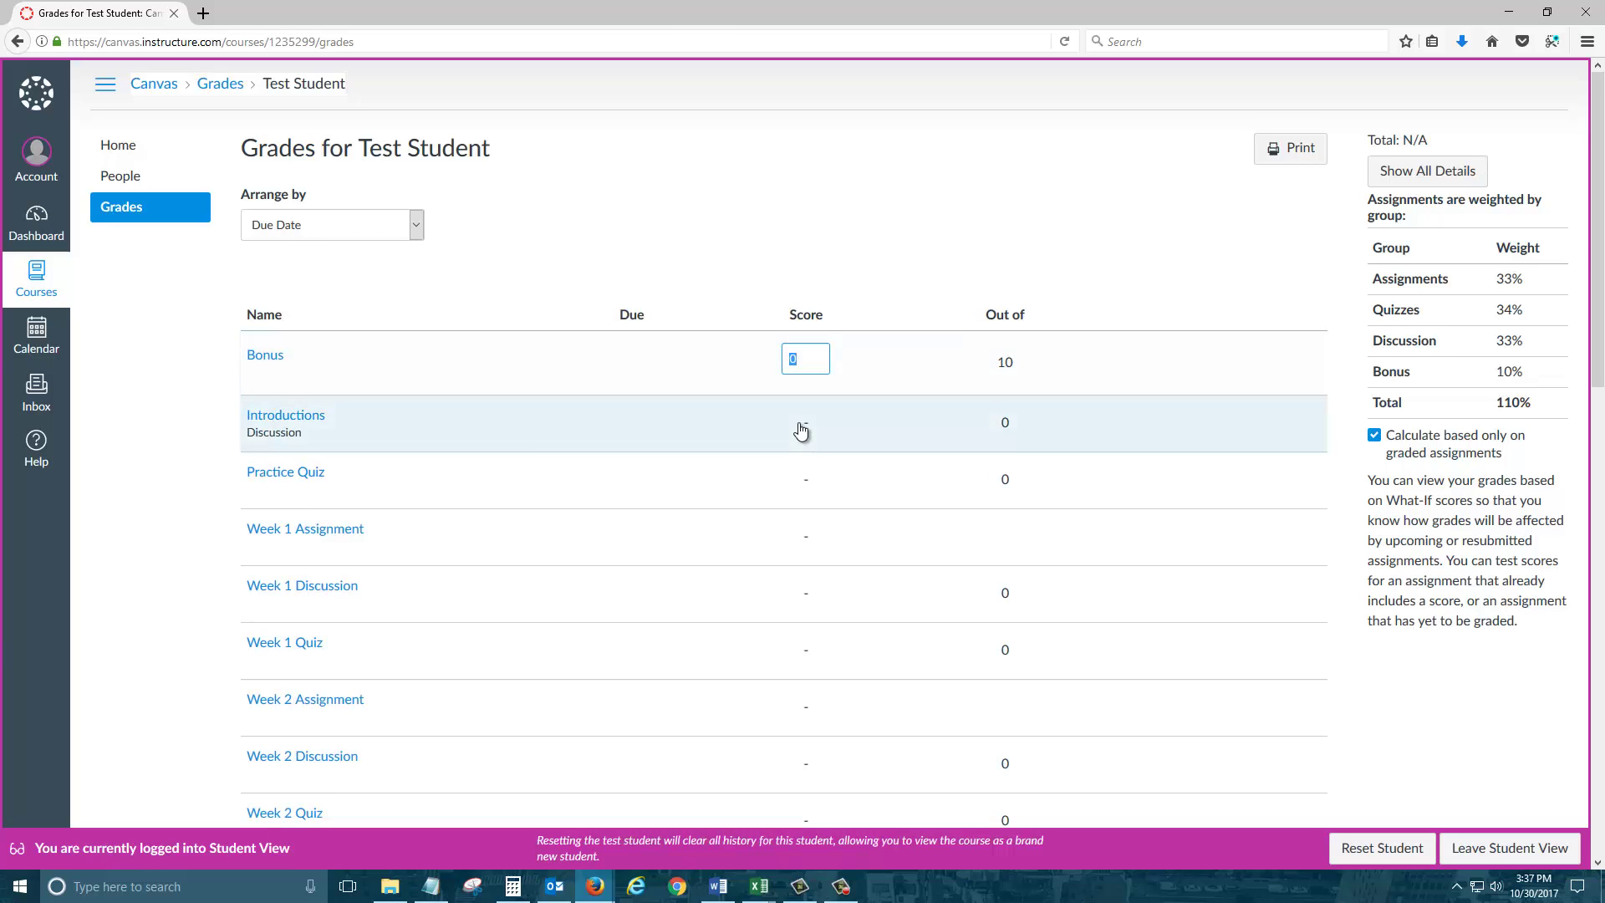
{"action": "left_click", "coordinate": [804, 426]}
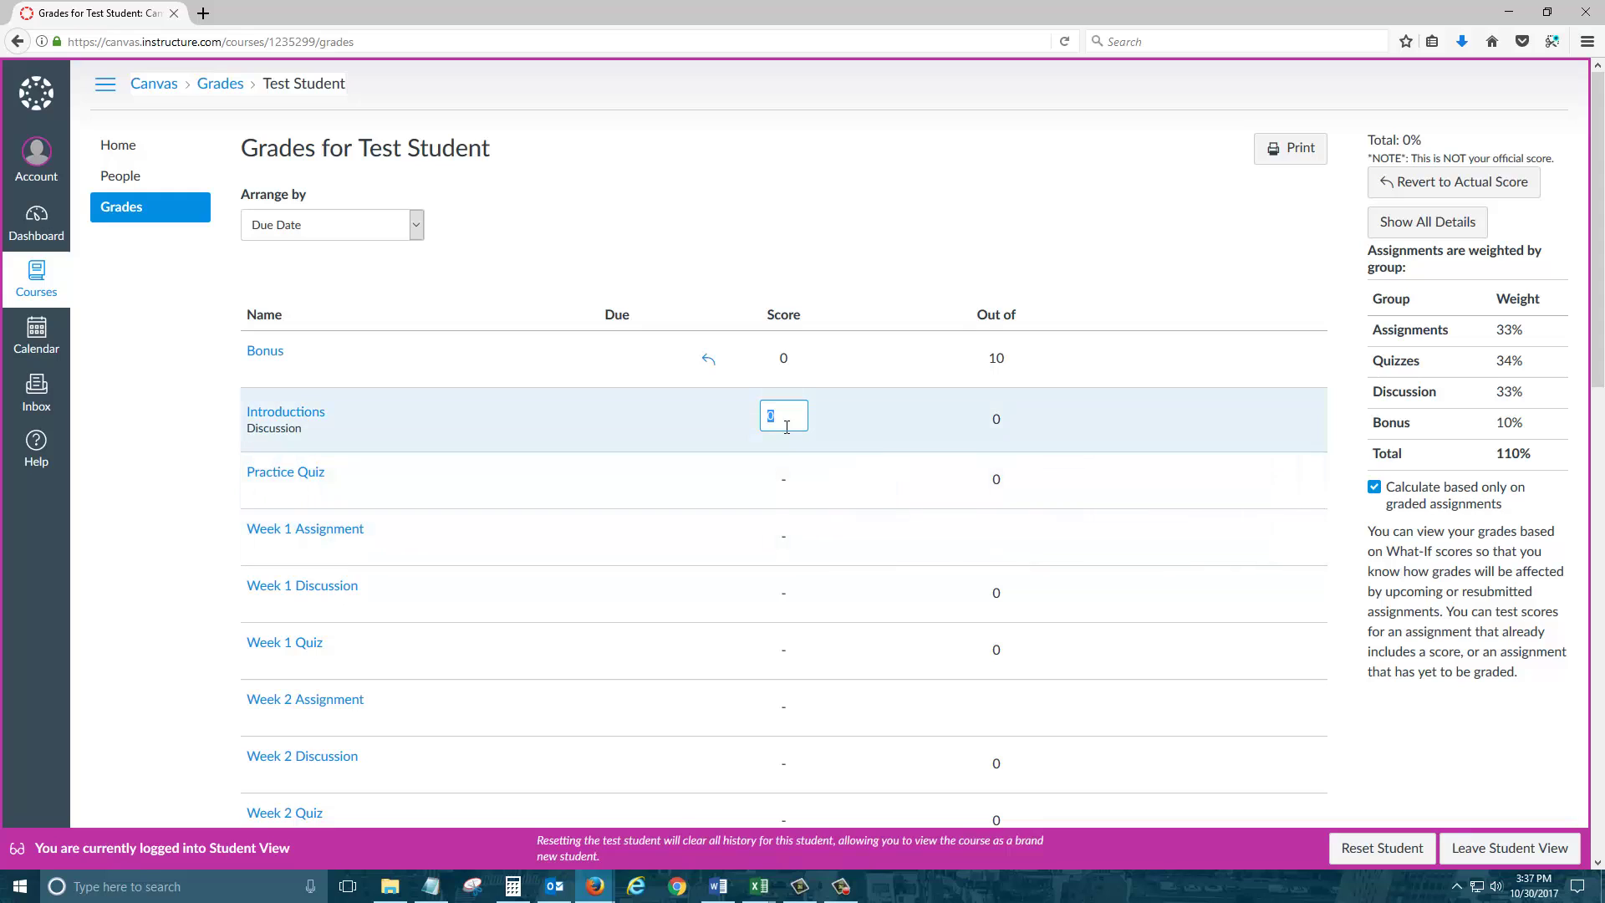
{"action": "left_click", "coordinate": [763, 590]}
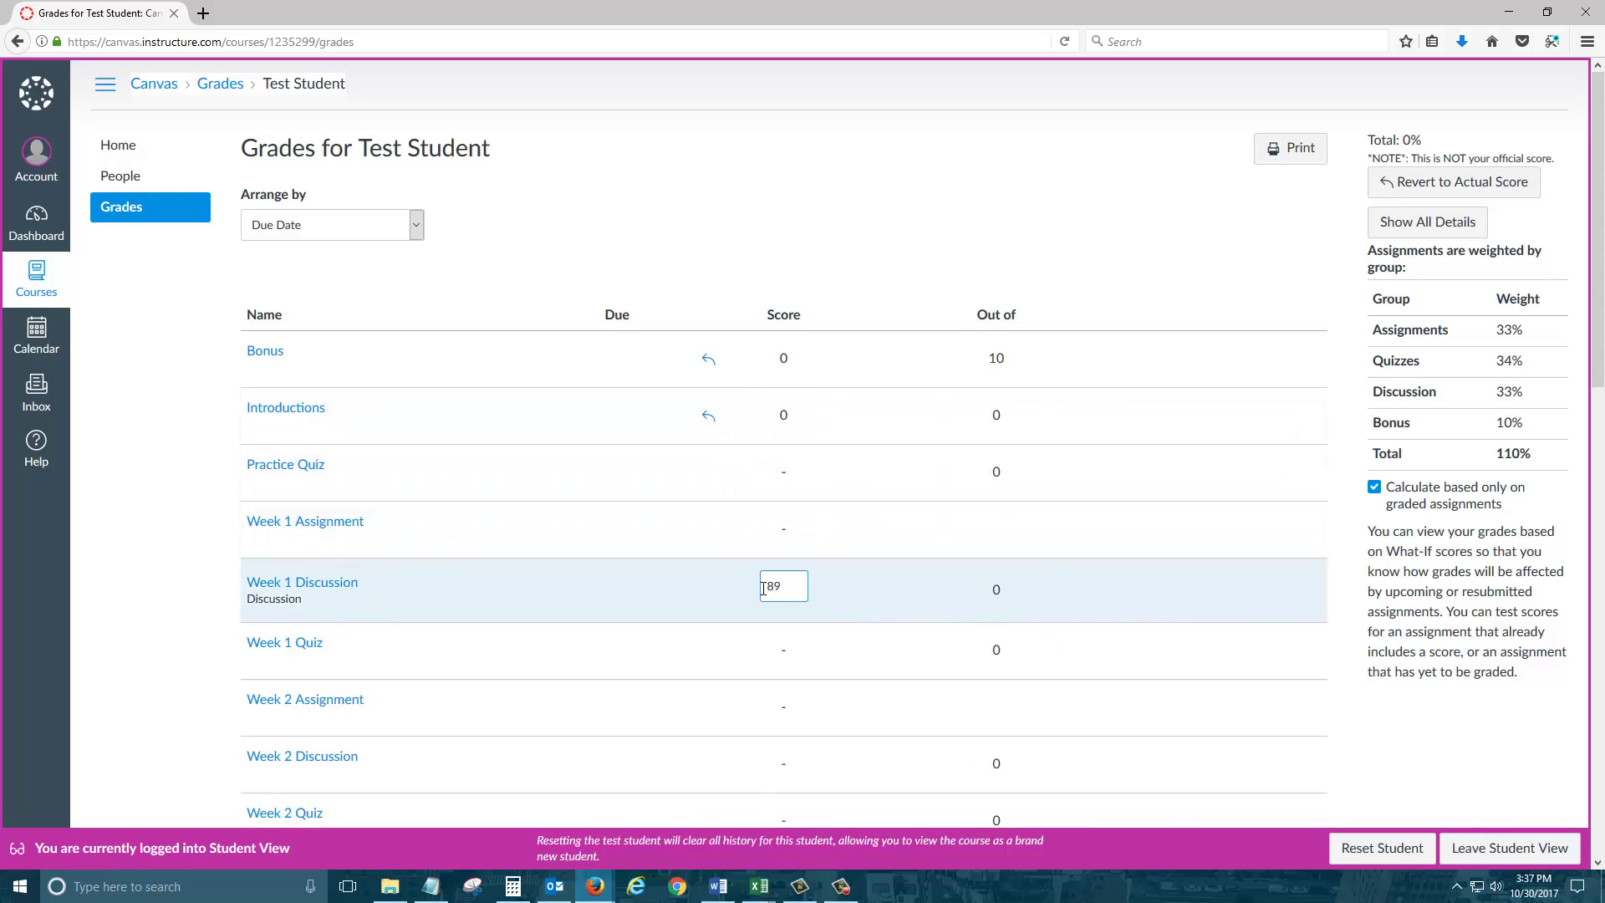
Enter What-If scores of 75 for Week 2 Assignment, 0 for Week 2 Discussion, 56 for Week 2 Quiz and 100 for Week 3 Assignment.
{"action": "left_click", "coordinate": [766, 702]}
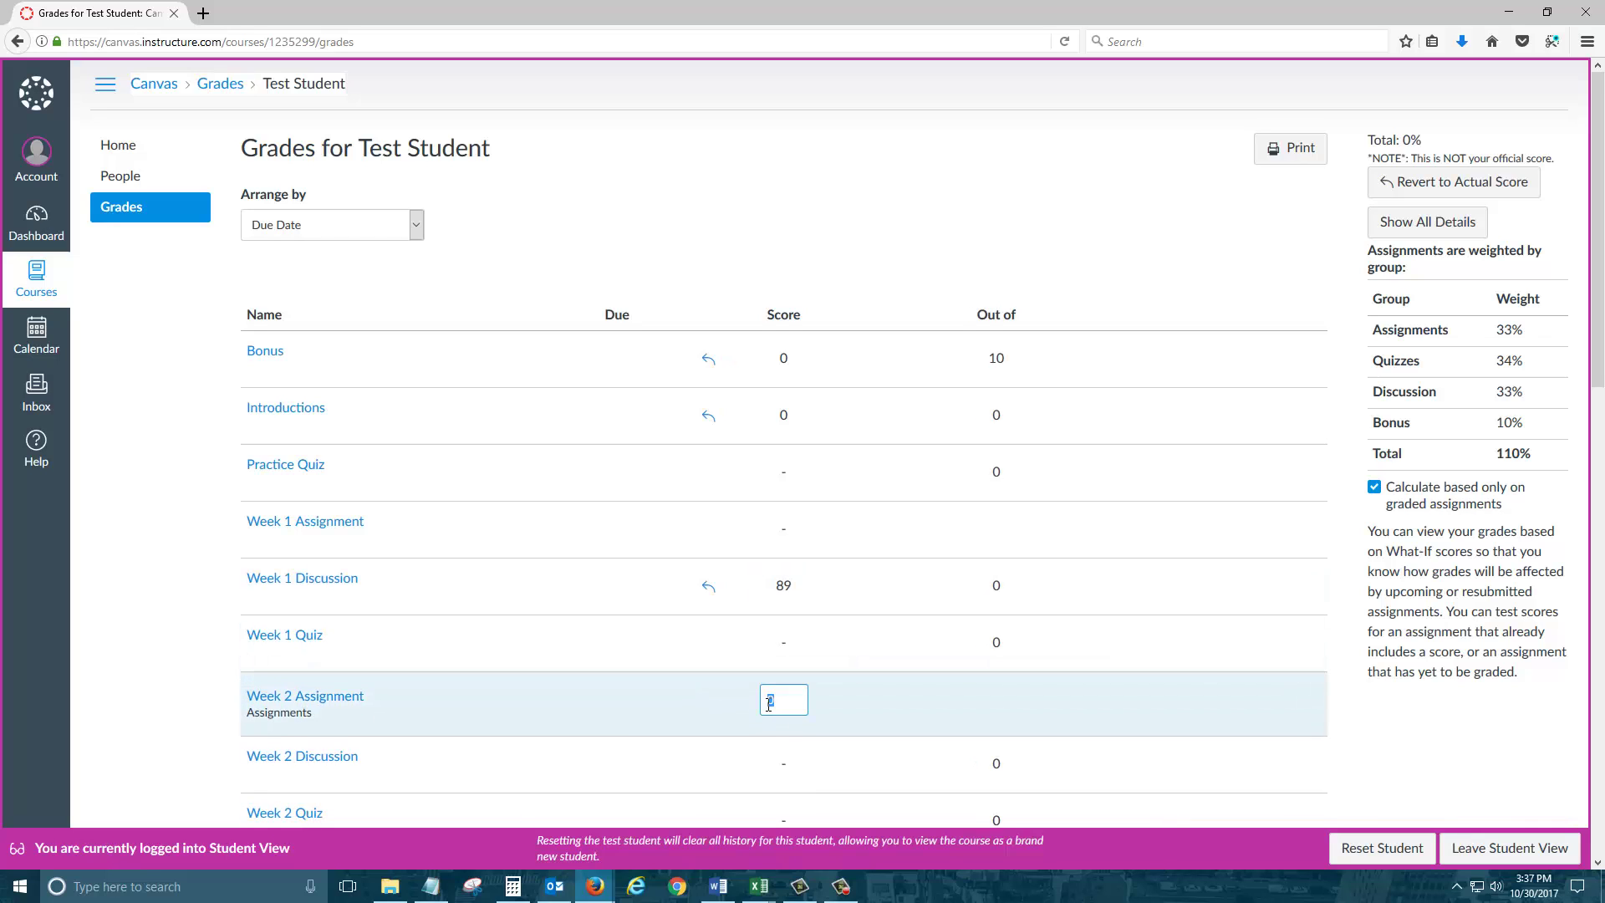
{"action": "scroll", "coordinate": [781, 693], "scroll_direction": "down", "scroll_amount": 3}
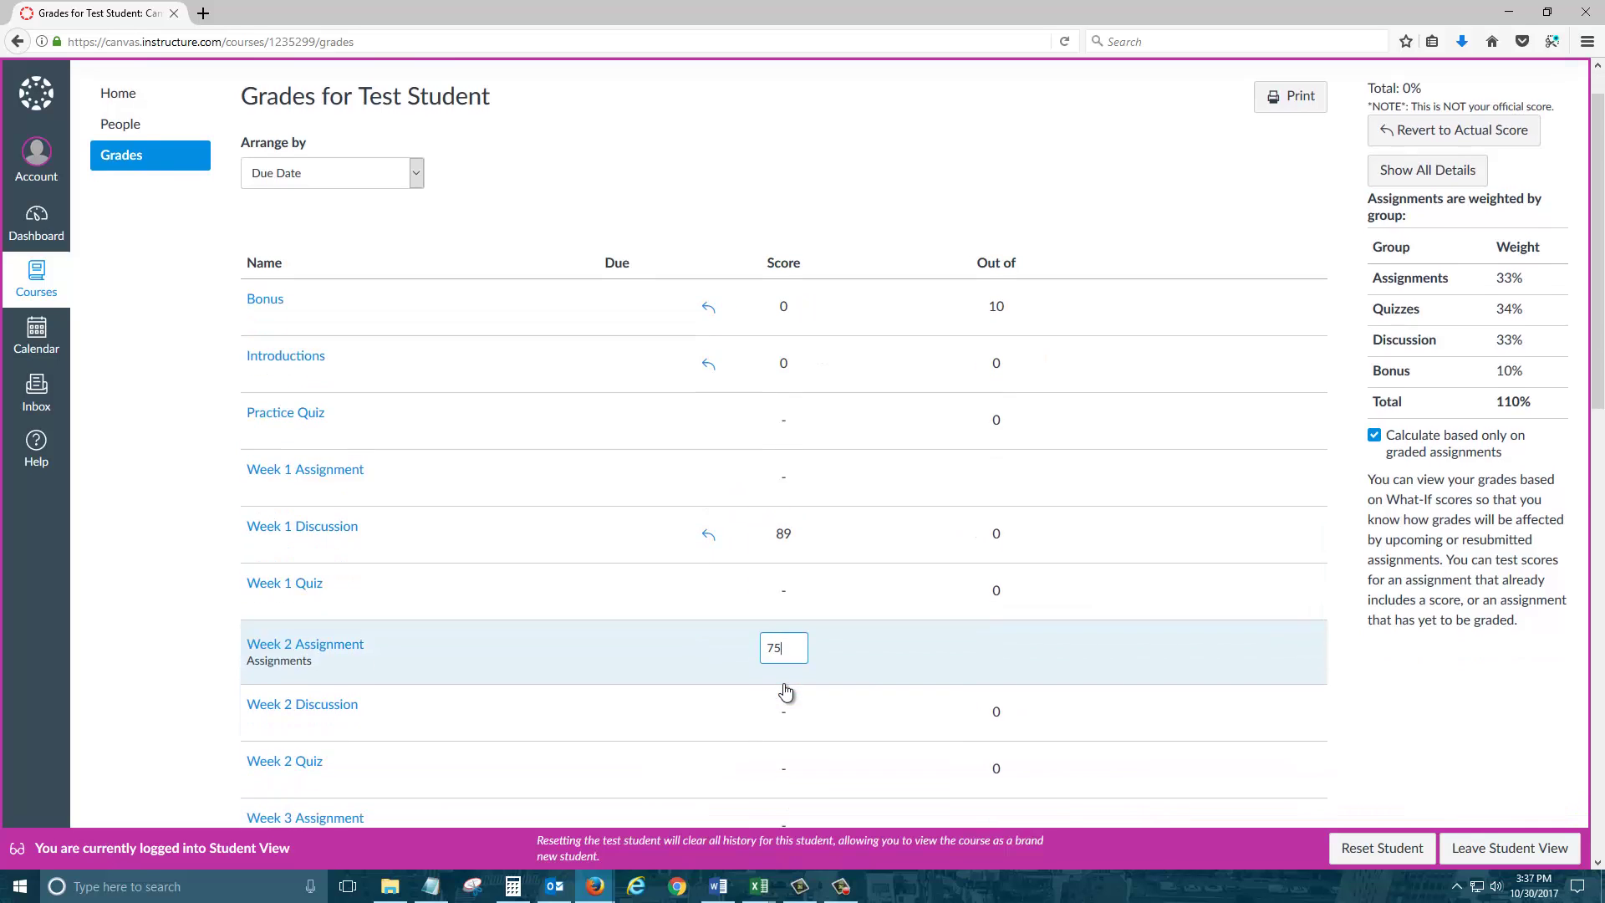
{"action": "left_click", "coordinate": [786, 568]}
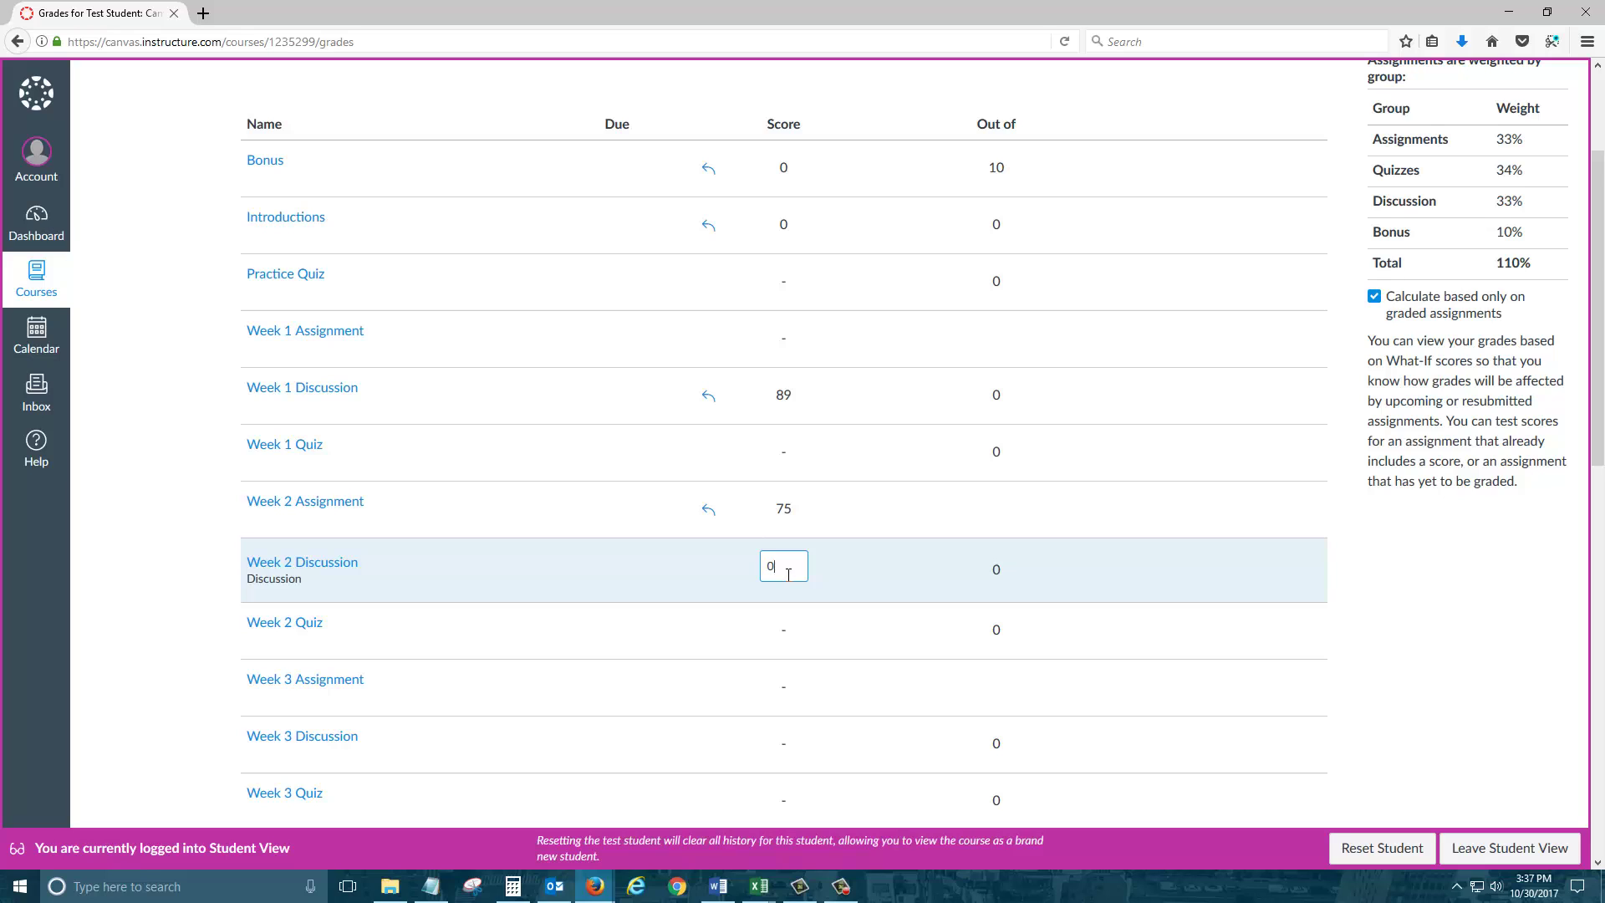
{"action": "left_click", "coordinate": [790, 623]}
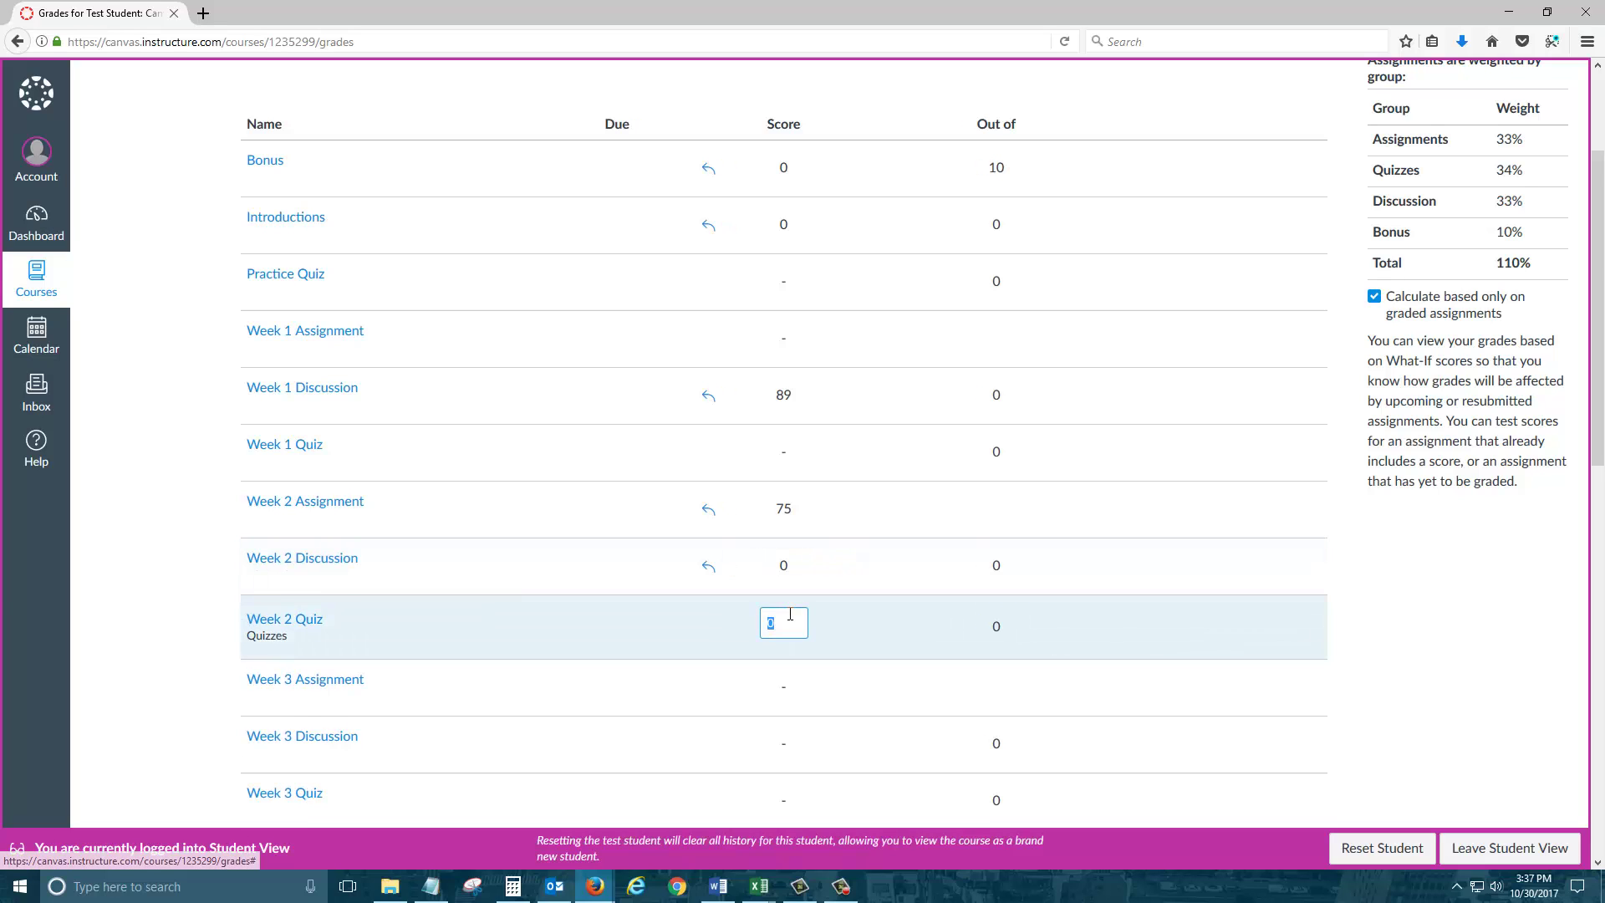
{"action": "left_click", "coordinate": [778, 680]}
{"action": "type", "text": "100"}
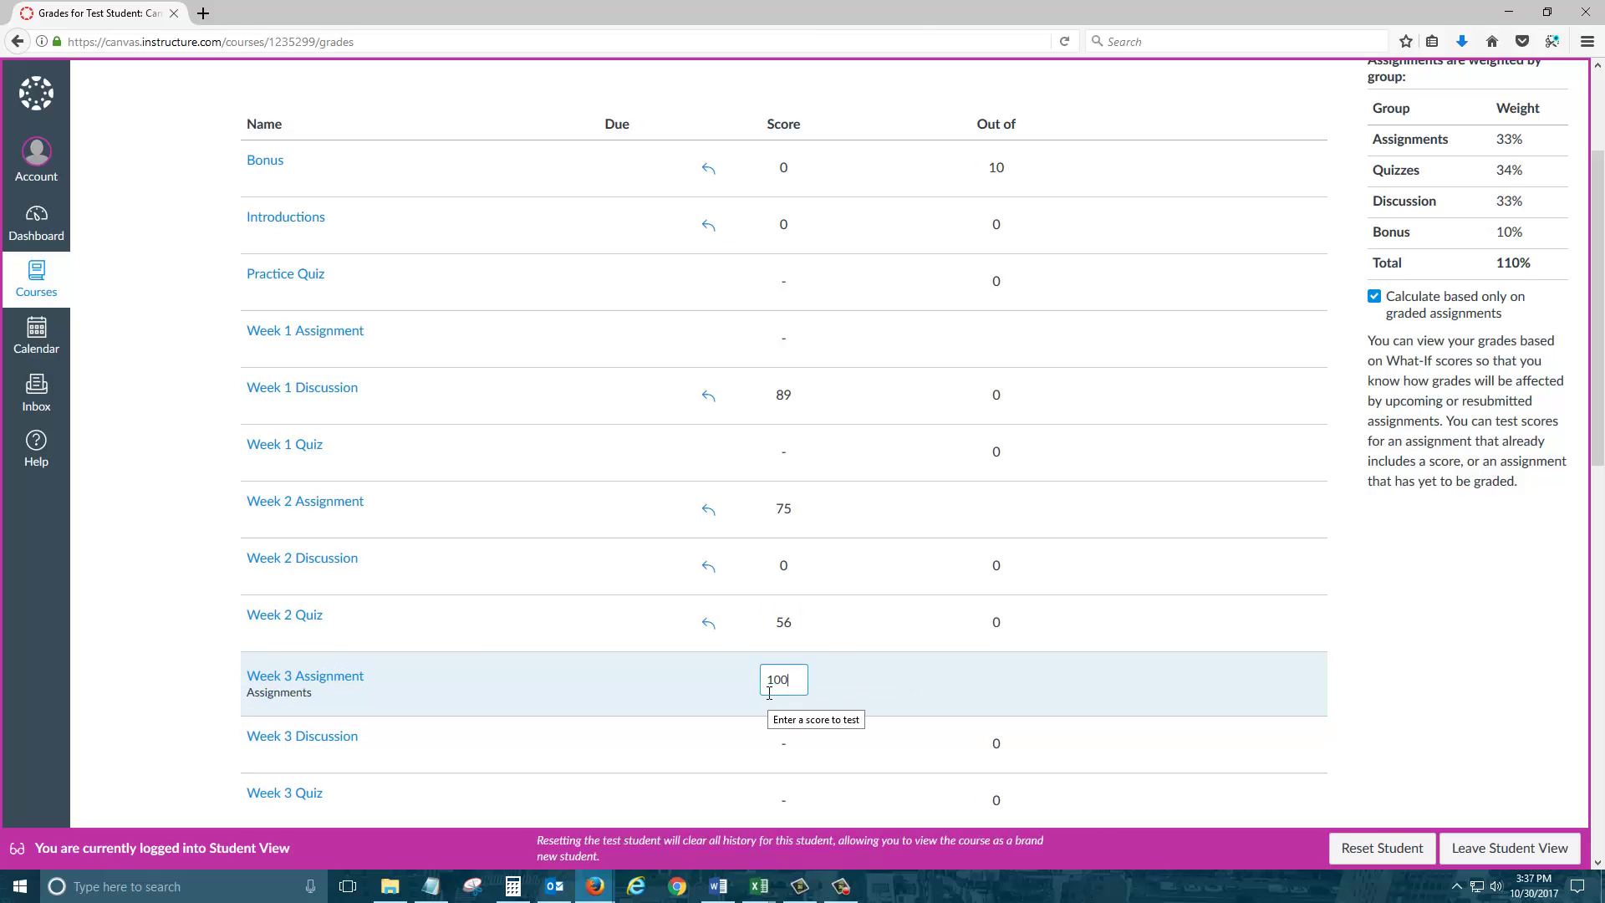
{"action": "left_click", "coordinate": [891, 585]}
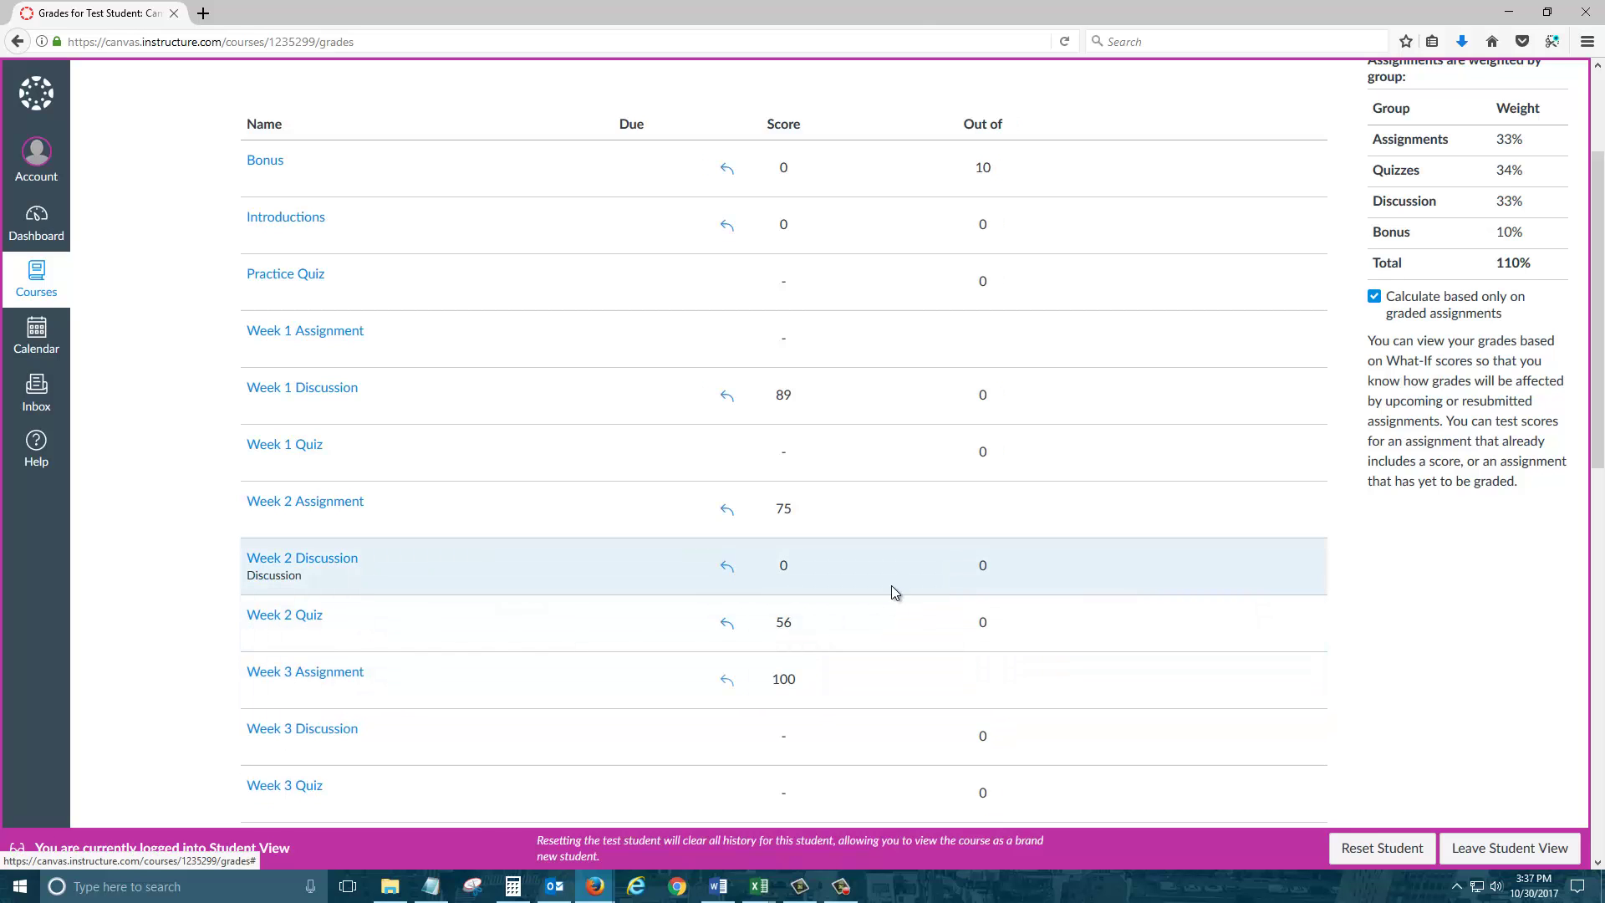
Review the entered What-If scores against the assignment group totals, the overall total and the group weights.
{"action": "scroll", "coordinate": [813, 590], "scroll_direction": "up", "scroll_amount": 2}
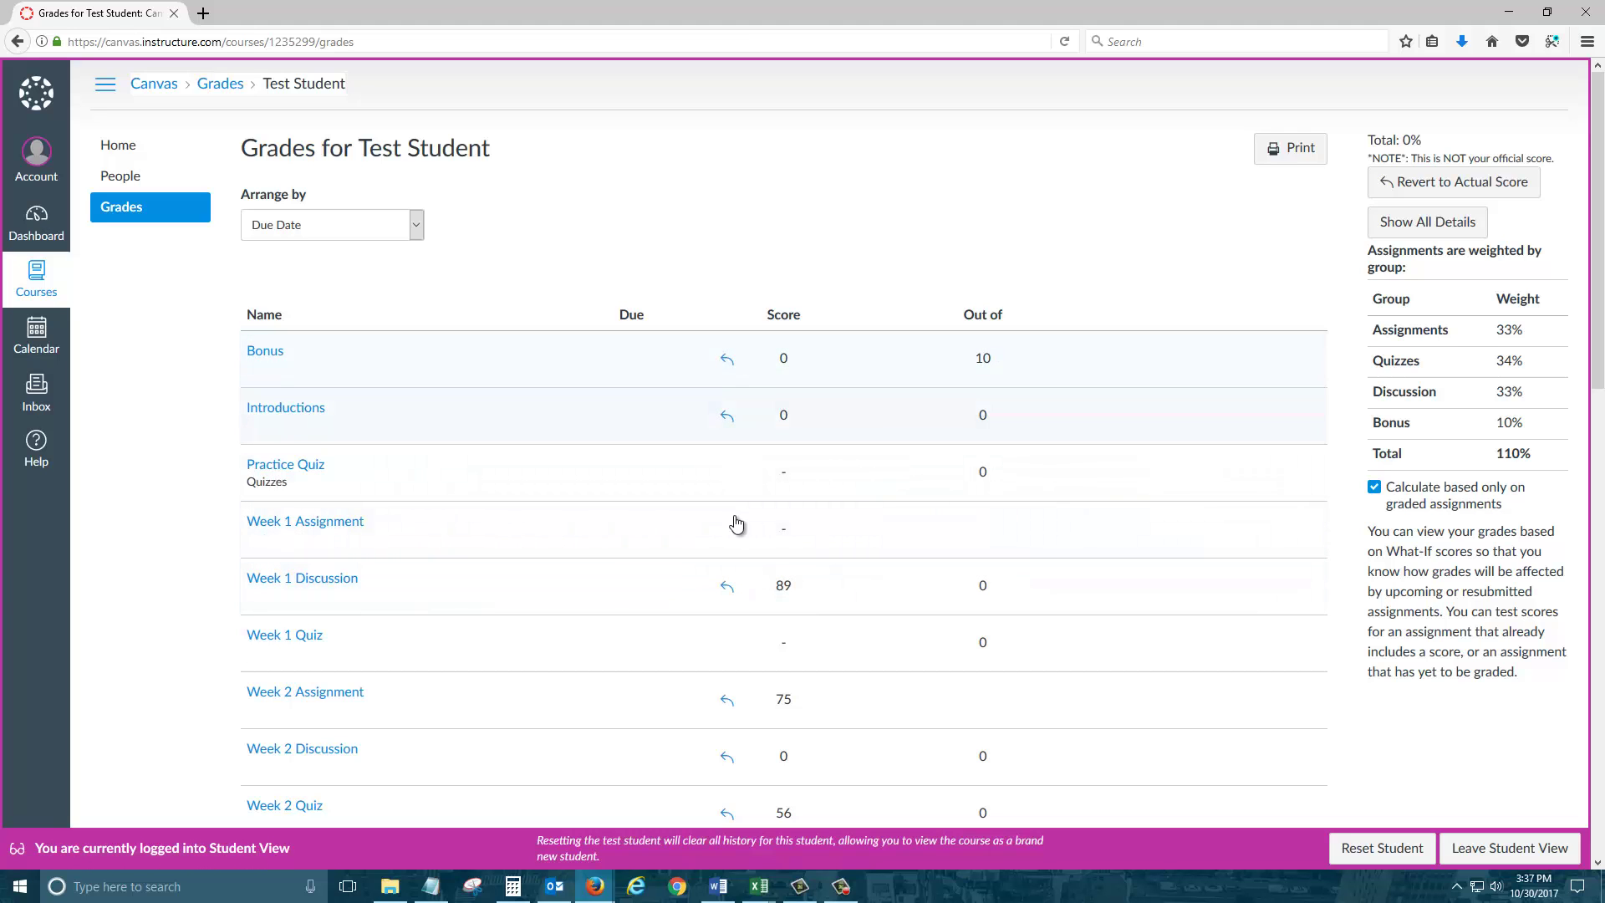
{"action": "scroll", "coordinate": [701, 743], "scroll_direction": "down", "scroll_amount": 5}
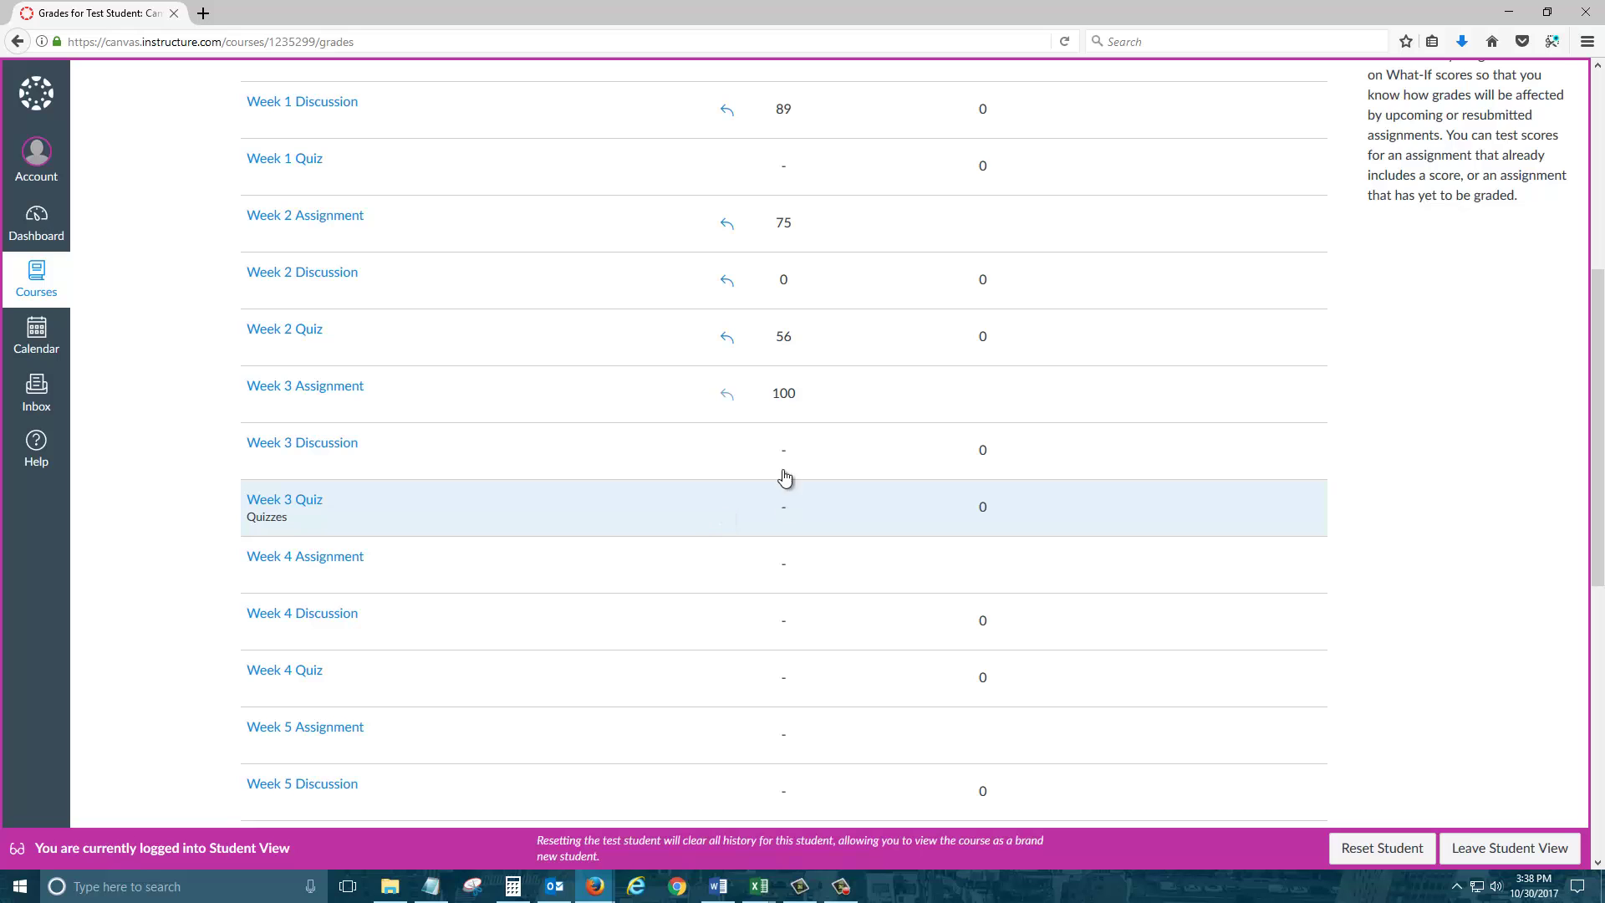
{"action": "scroll", "coordinate": [784, 539], "scroll_direction": "down", "scroll_amount": 4}
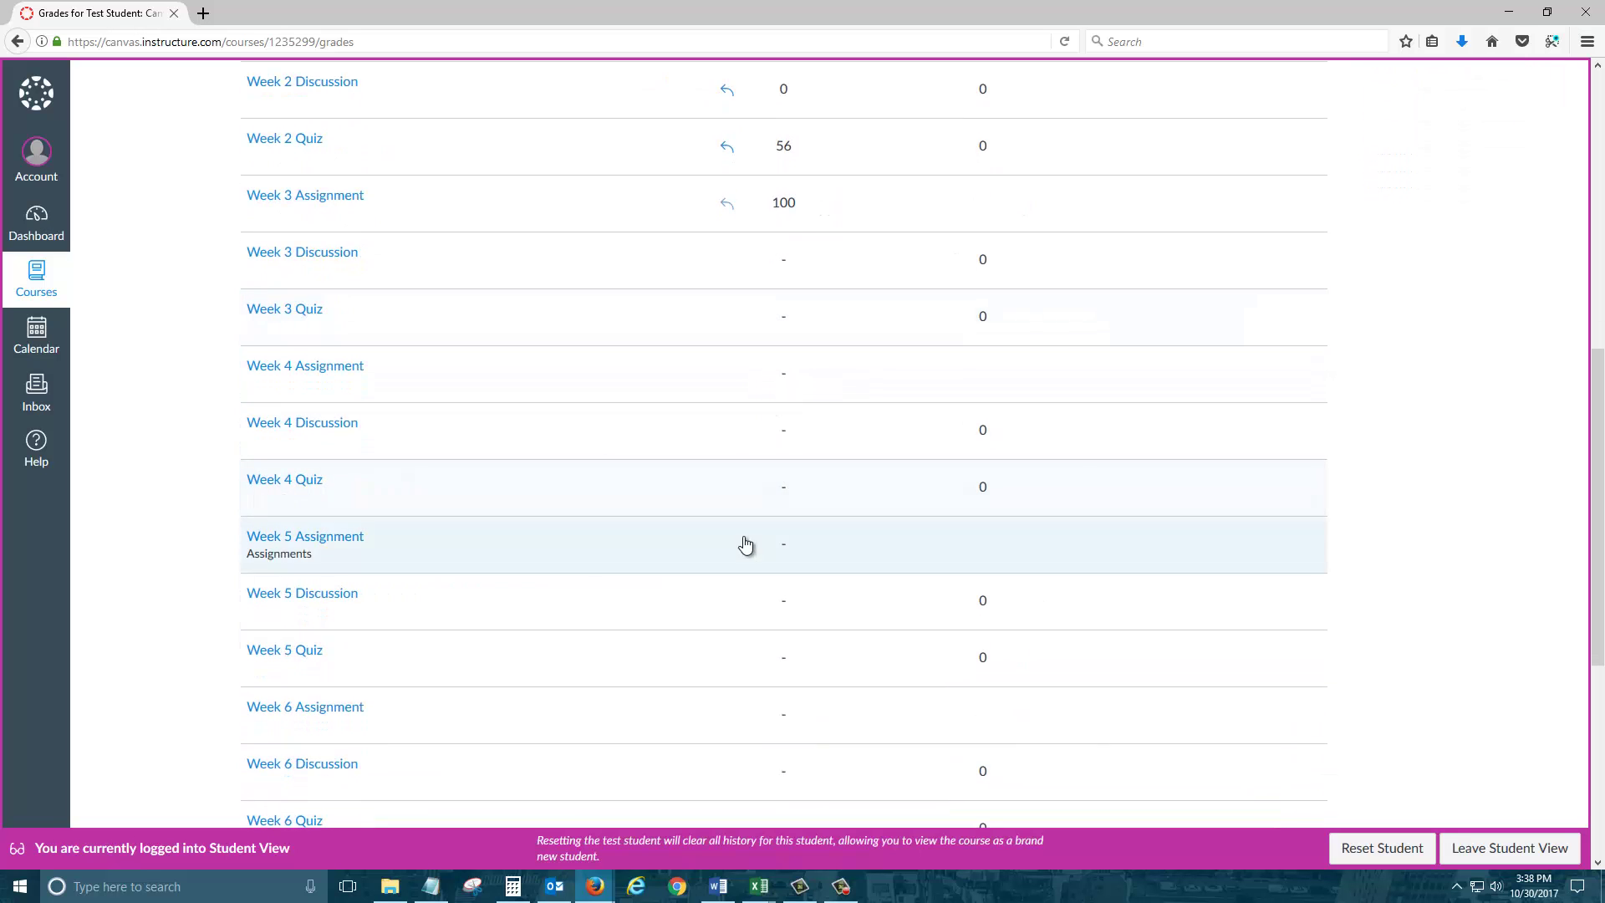
{"action": "scroll", "coordinate": [719, 560], "scroll_direction": "down", "scroll_amount": 4}
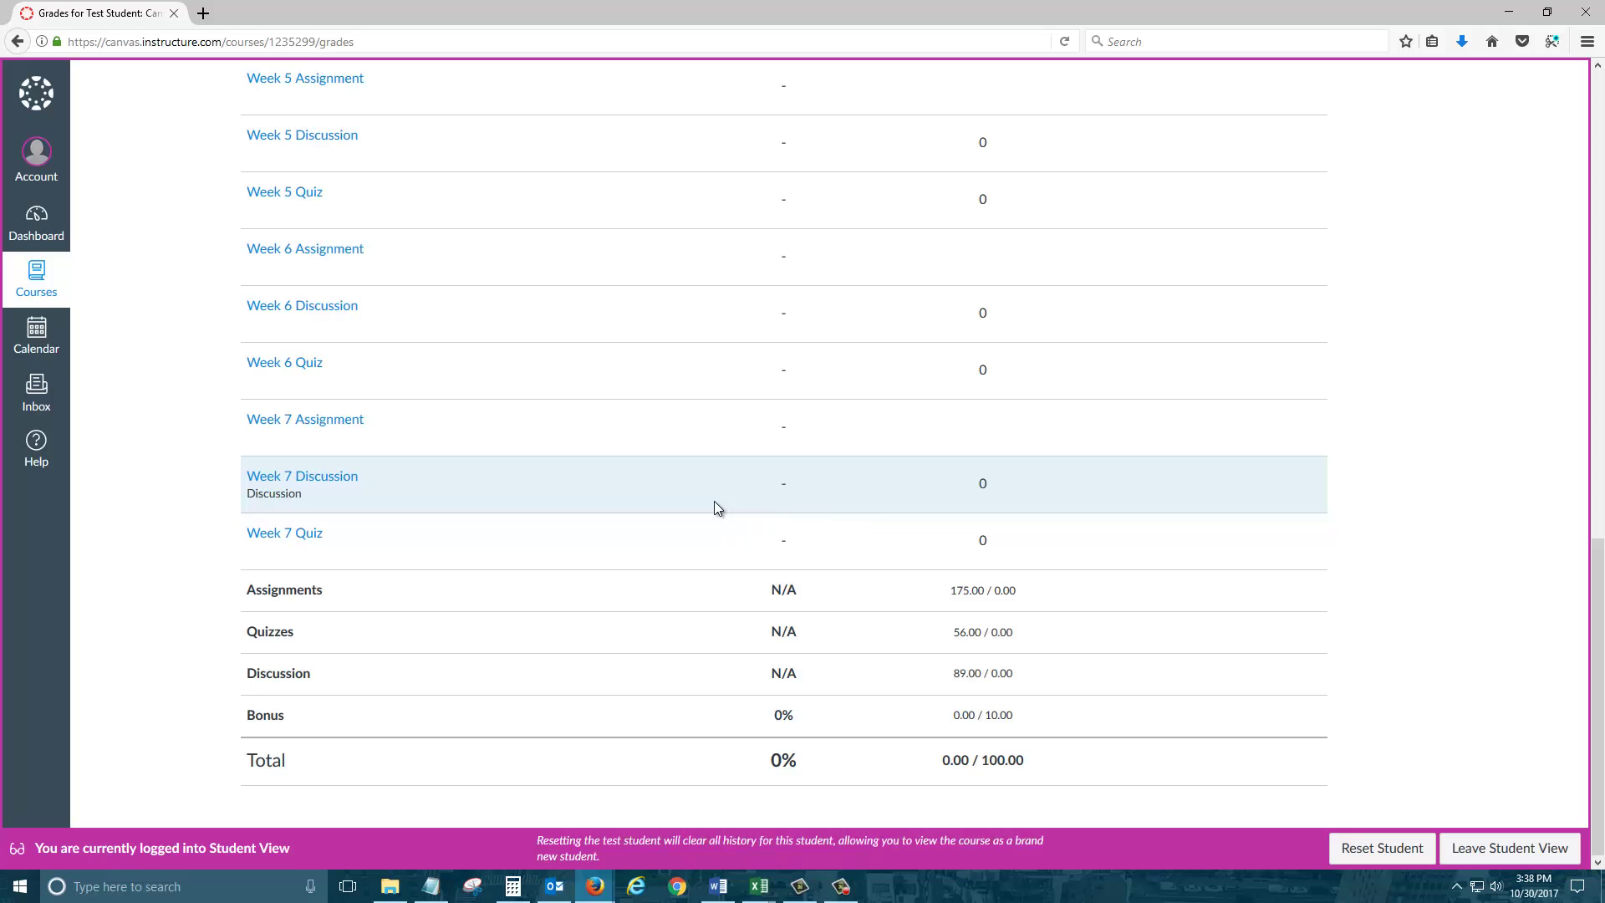
{"action": "scroll", "coordinate": [714, 506], "scroll_direction": "up", "scroll_amount": 2}
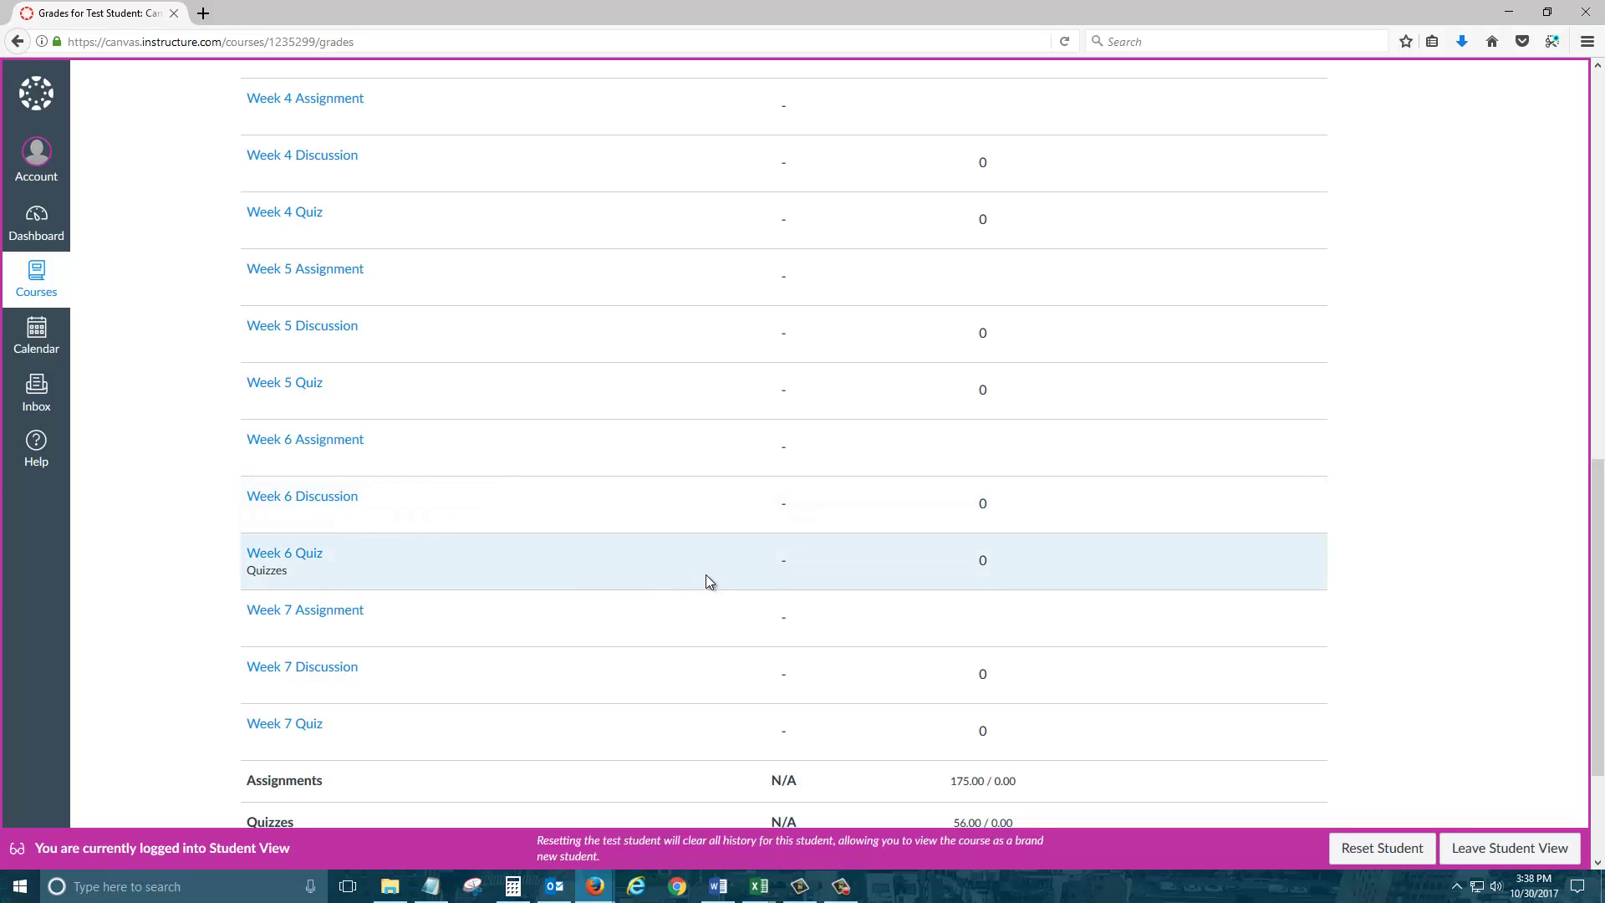
{"action": "scroll", "coordinate": [723, 576], "scroll_direction": "down", "scroll_amount": 2}
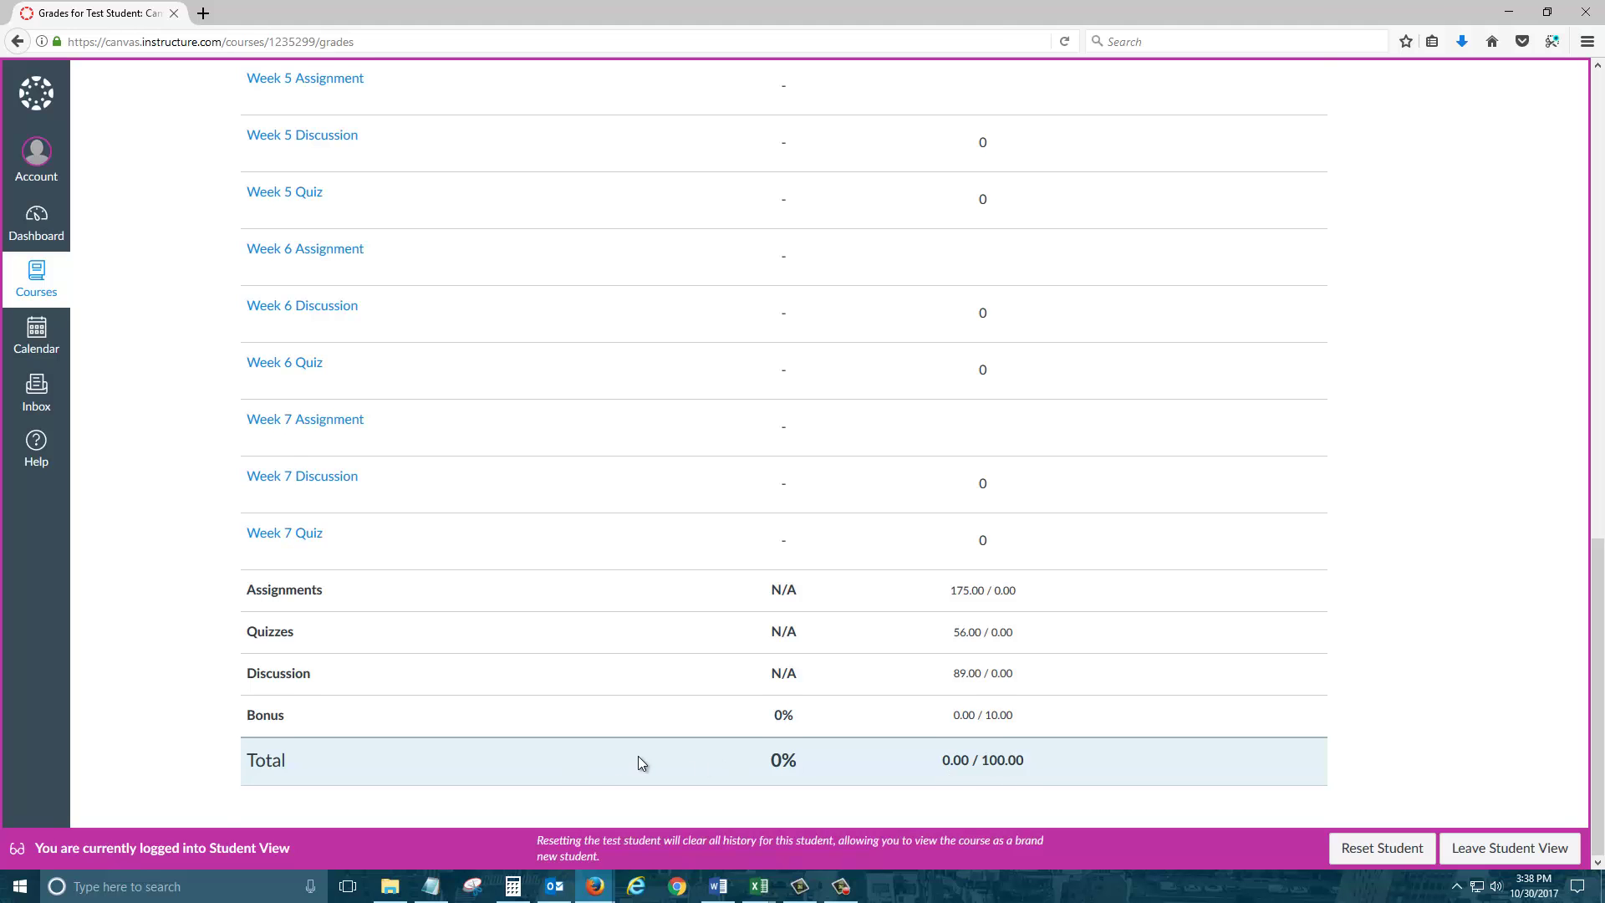
{"action": "scroll", "coordinate": [639, 756], "scroll_direction": "up", "scroll_amount": 2}
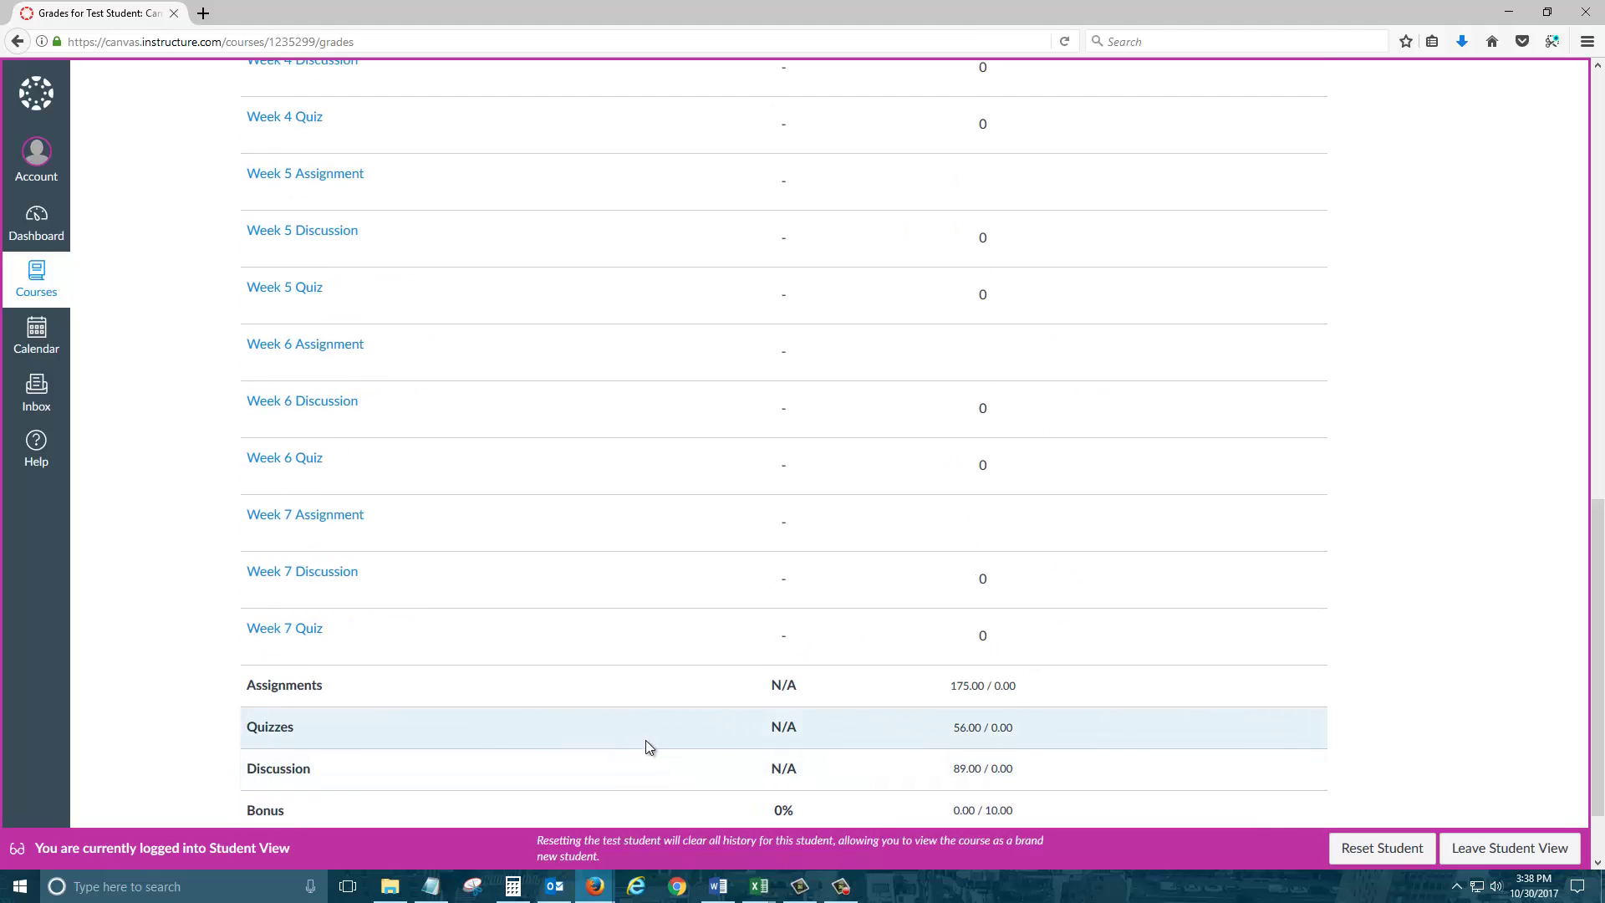
{"action": "scroll", "coordinate": [692, 705], "scroll_direction": "up", "scroll_amount": 6}
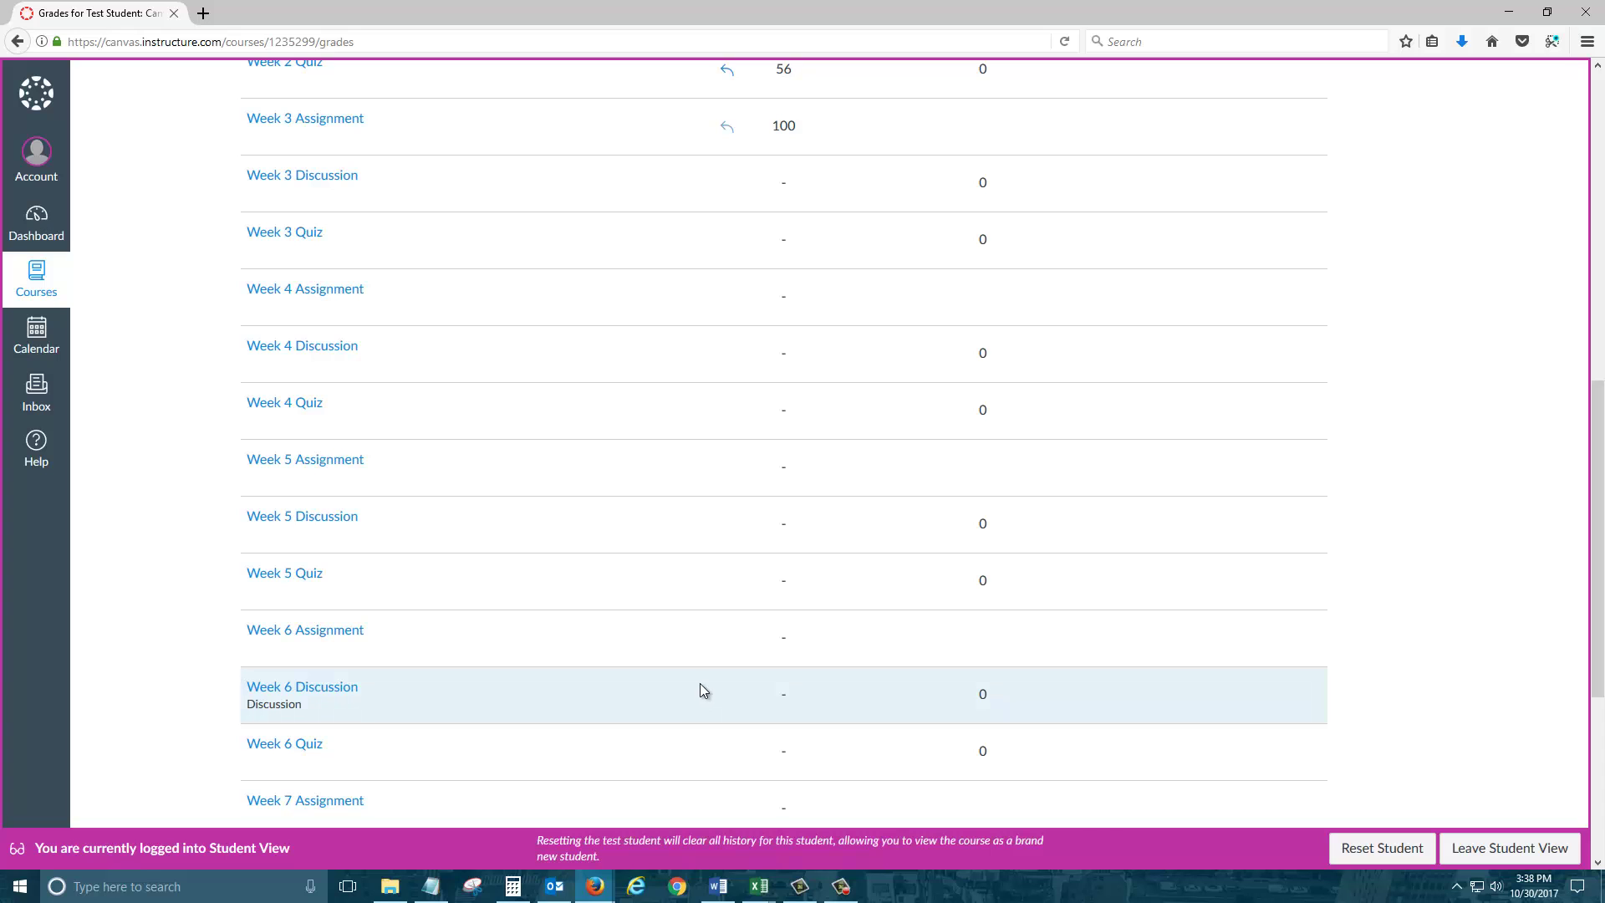
{"action": "scroll", "coordinate": [709, 688], "scroll_direction": "up", "scroll_amount": 15}
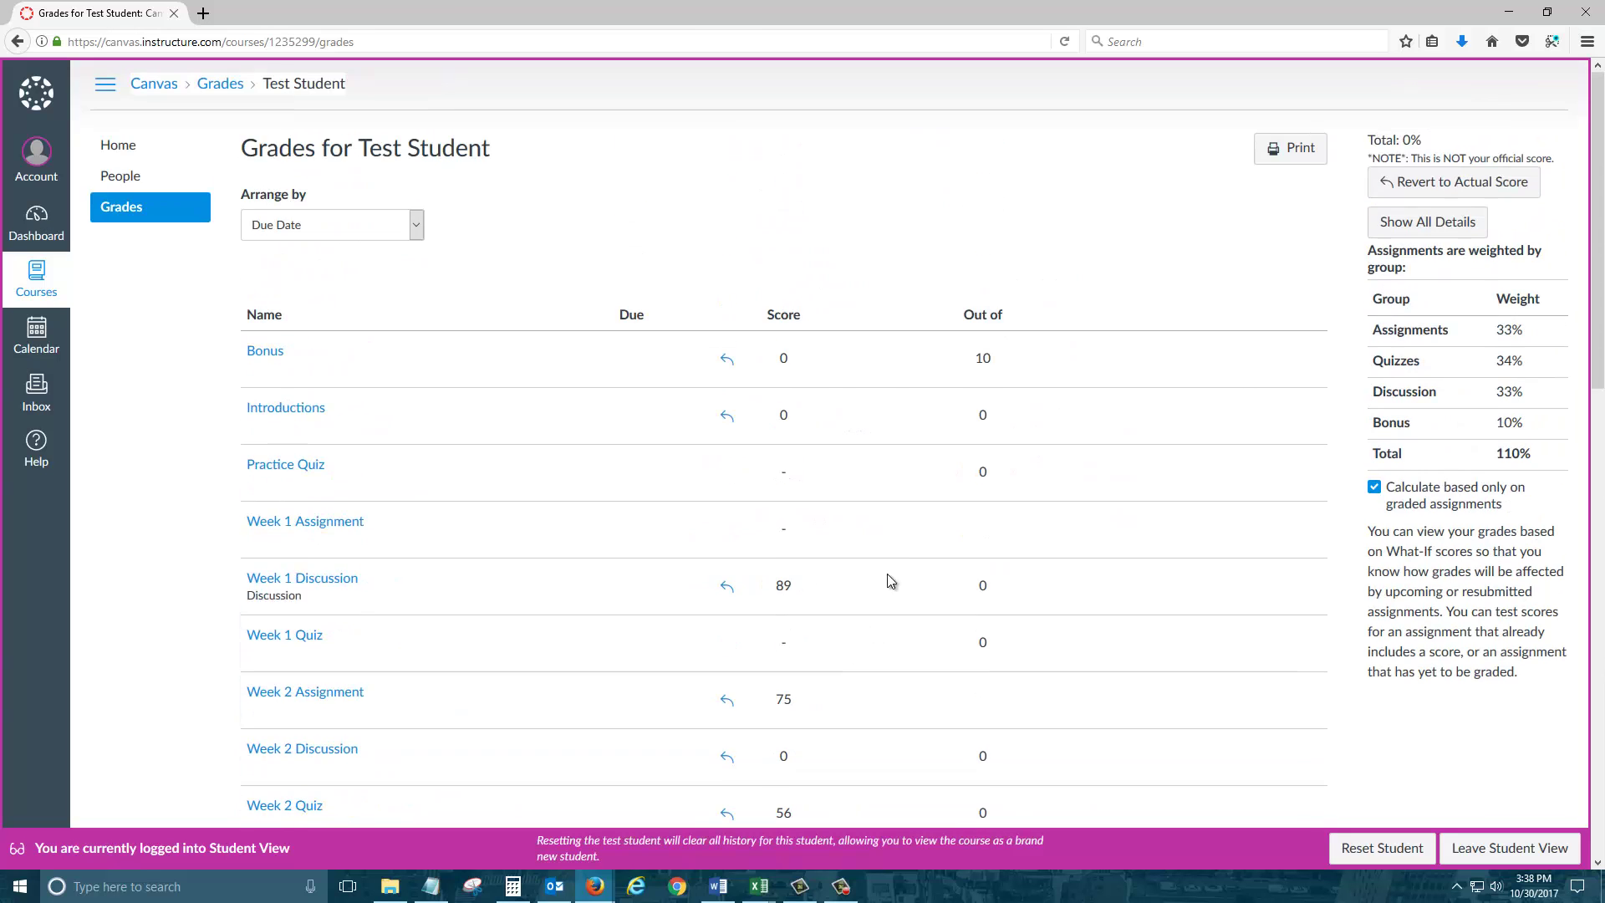
{"action": "scroll", "coordinate": [727, 648], "scroll_direction": "down", "scroll_amount": 5}
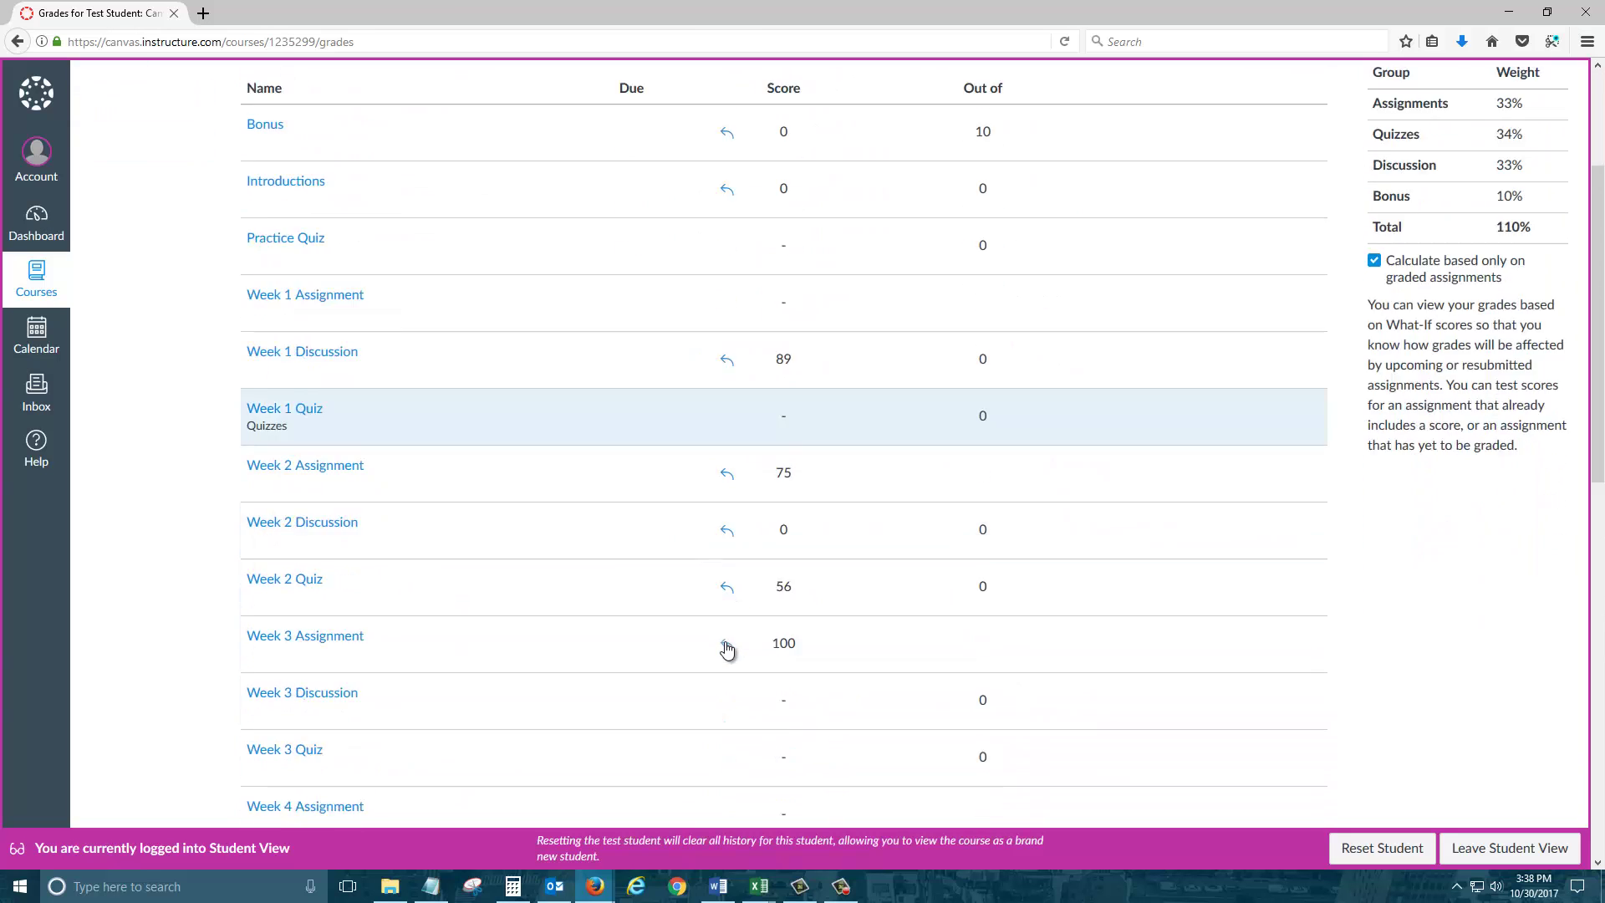
{"action": "scroll", "coordinate": [727, 648], "scroll_direction": "down", "scroll_amount": 20}
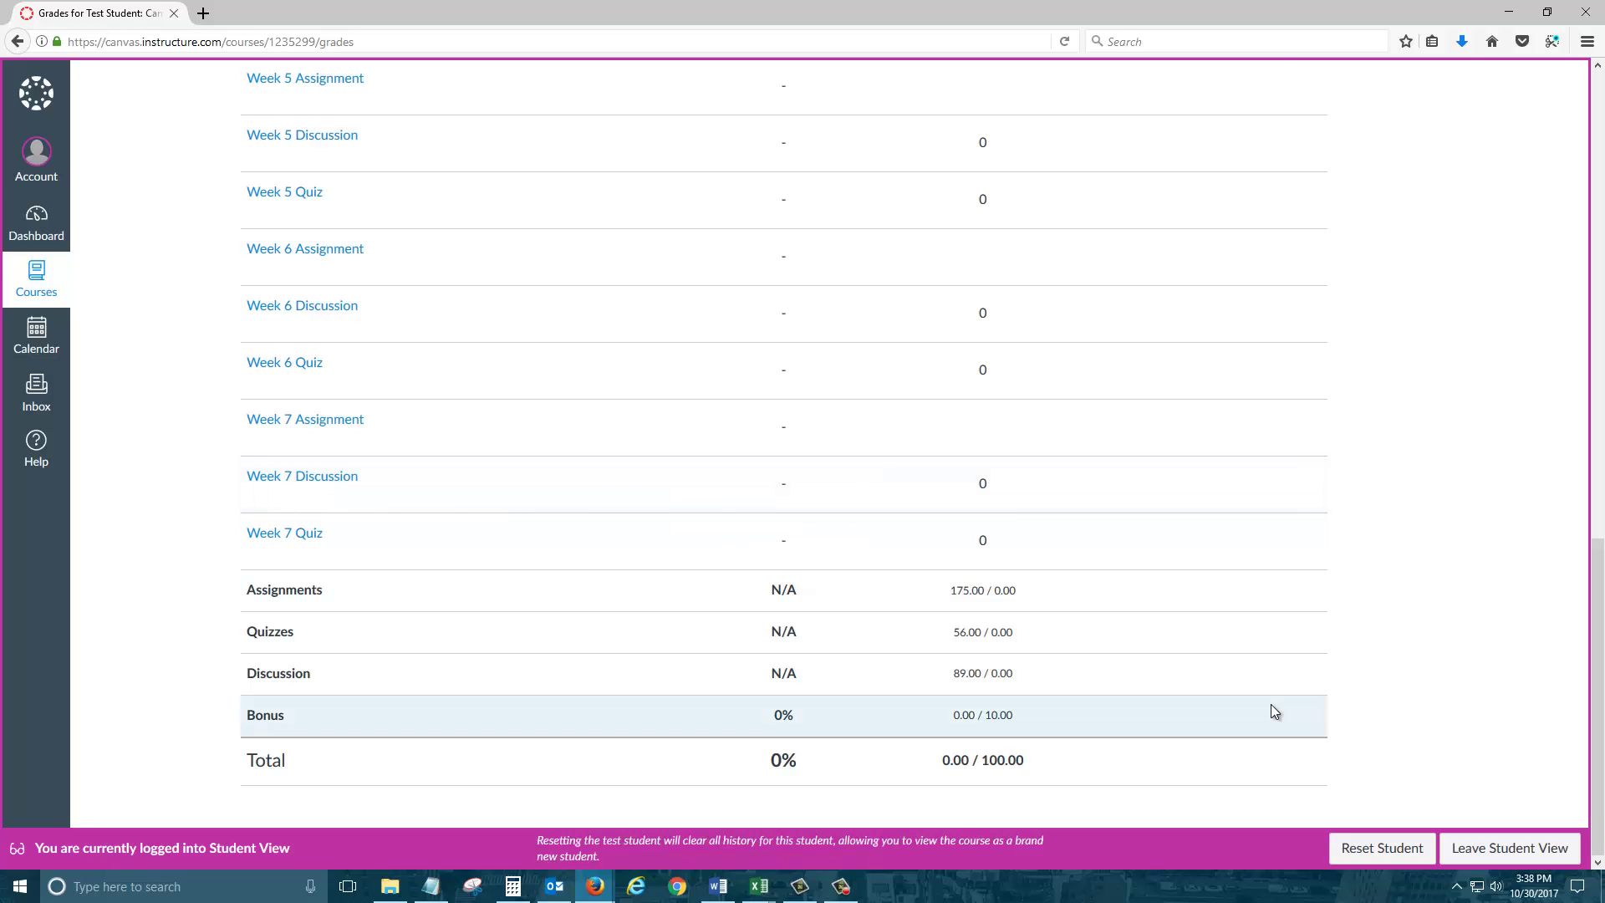
Leave Student View, look in on the instructor gradebook and return to the course home page.
{"action": "left_click", "coordinate": [1486, 847]}
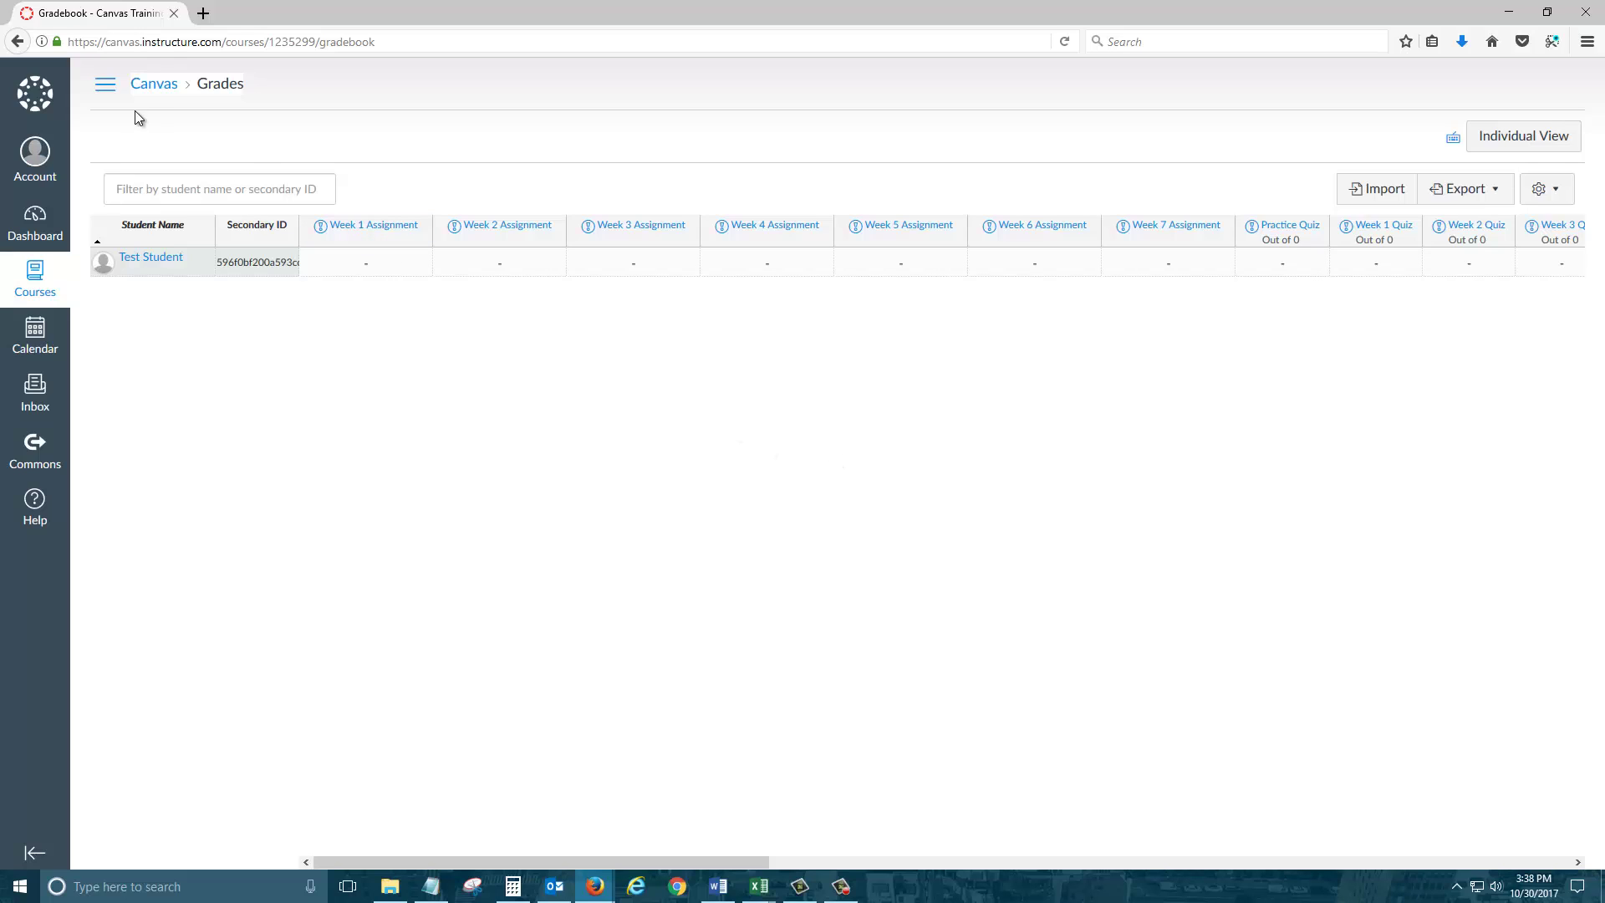
{"action": "left_click", "coordinate": [133, 88]}
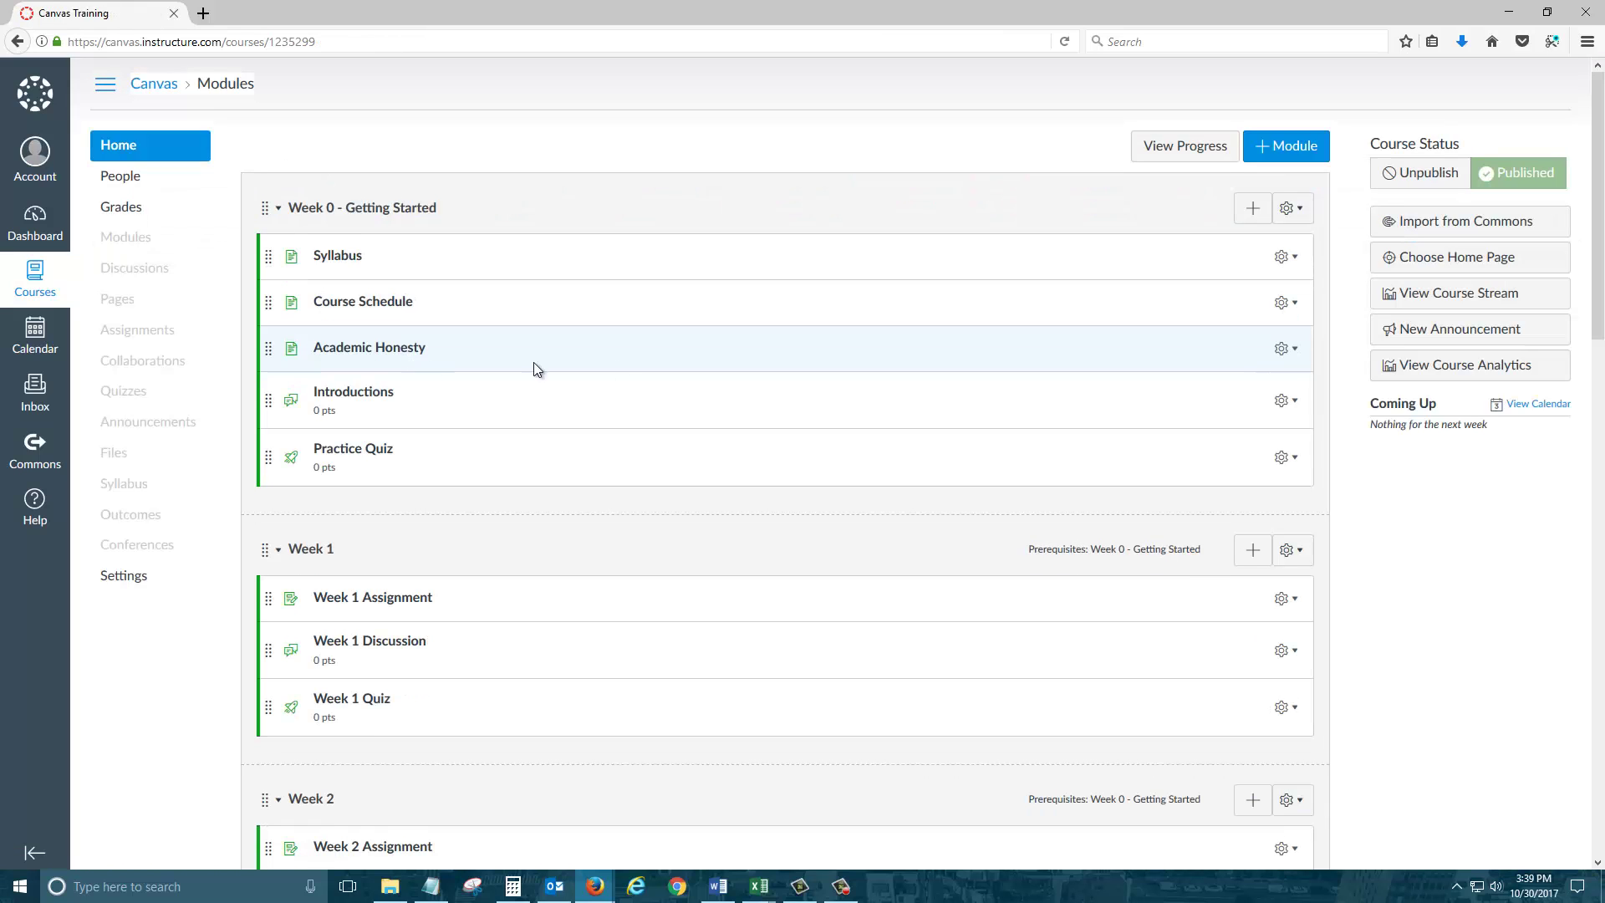
{"action": "left_click", "coordinate": [139, 217]}
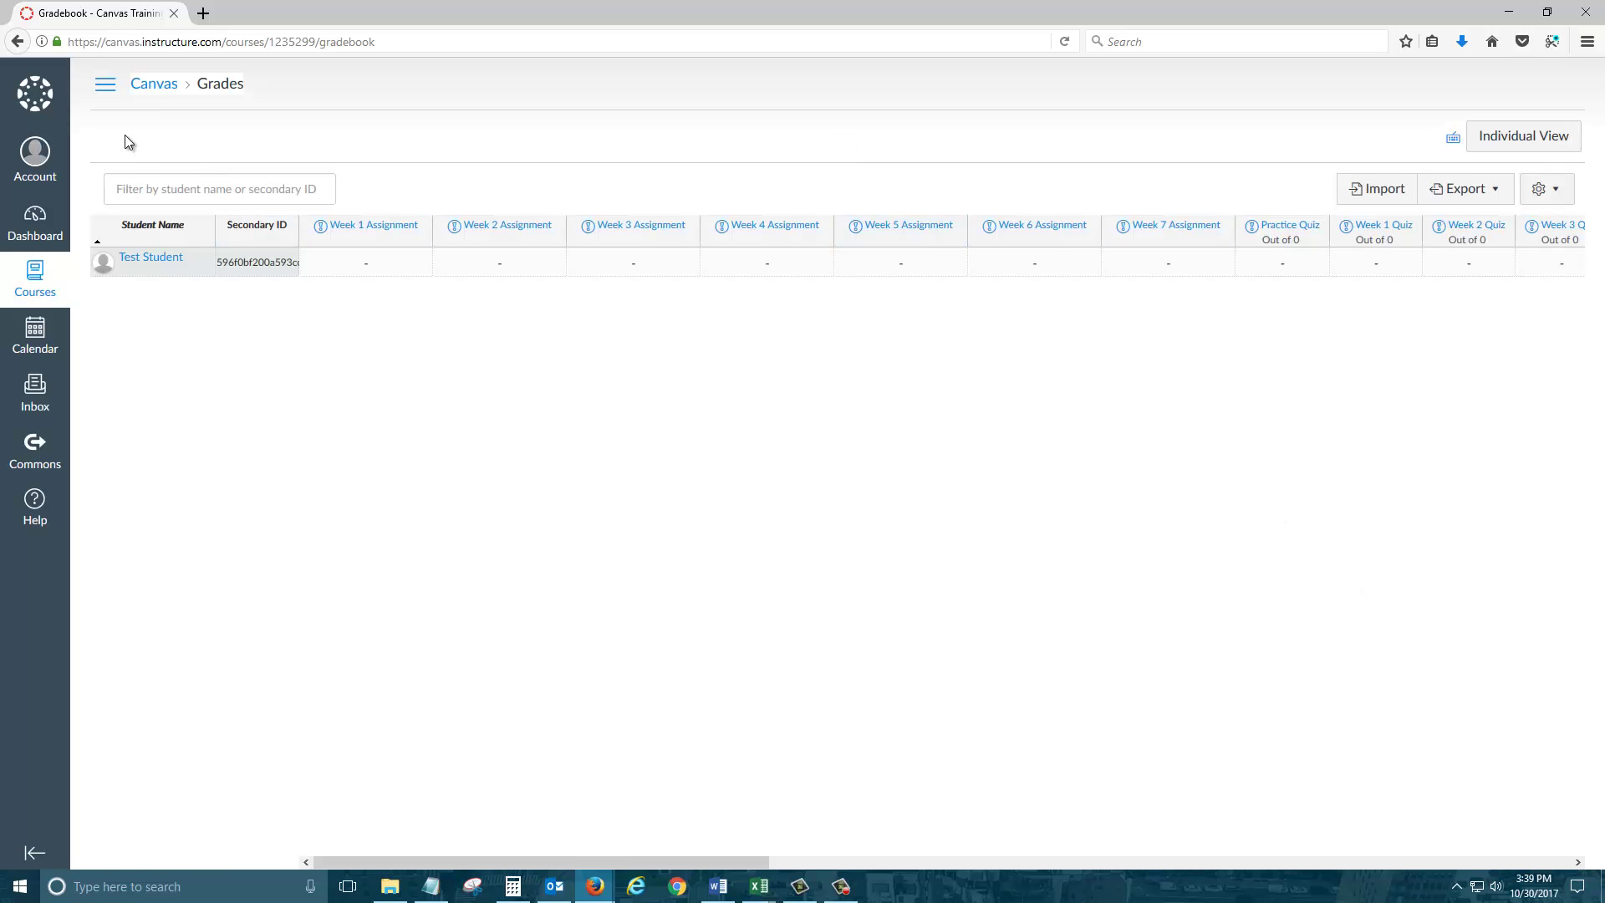
{"action": "left_click", "coordinate": [152, 90]}
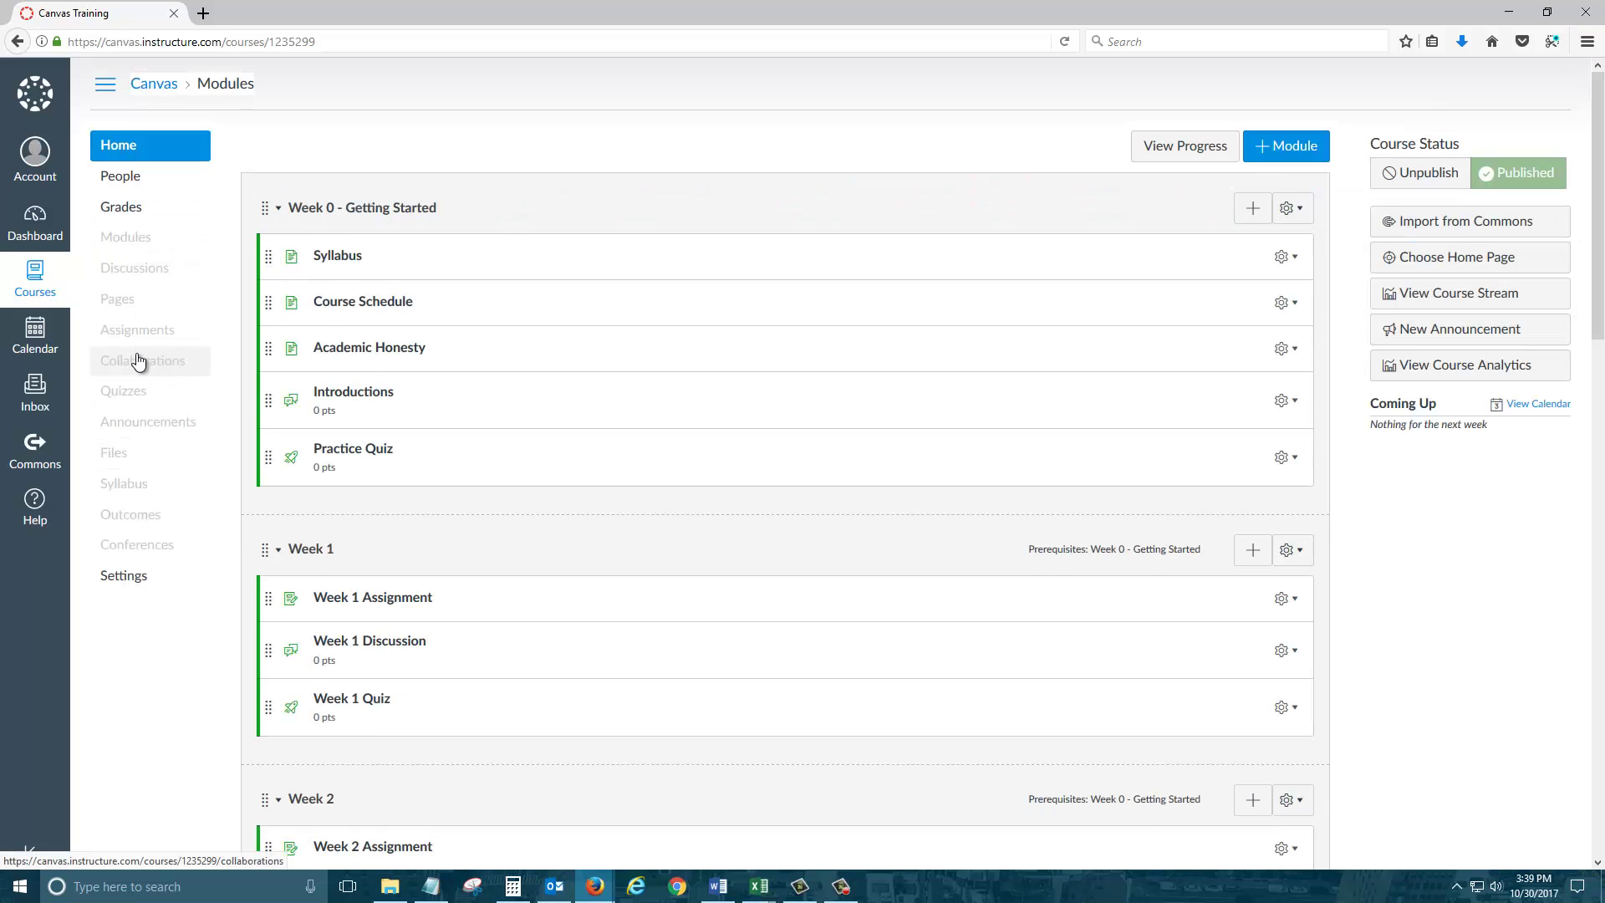
Set the Assignments group to ignore 1 lowest score and 0 highest scores for each student, and save it.
{"action": "left_click", "coordinate": [135, 333]}
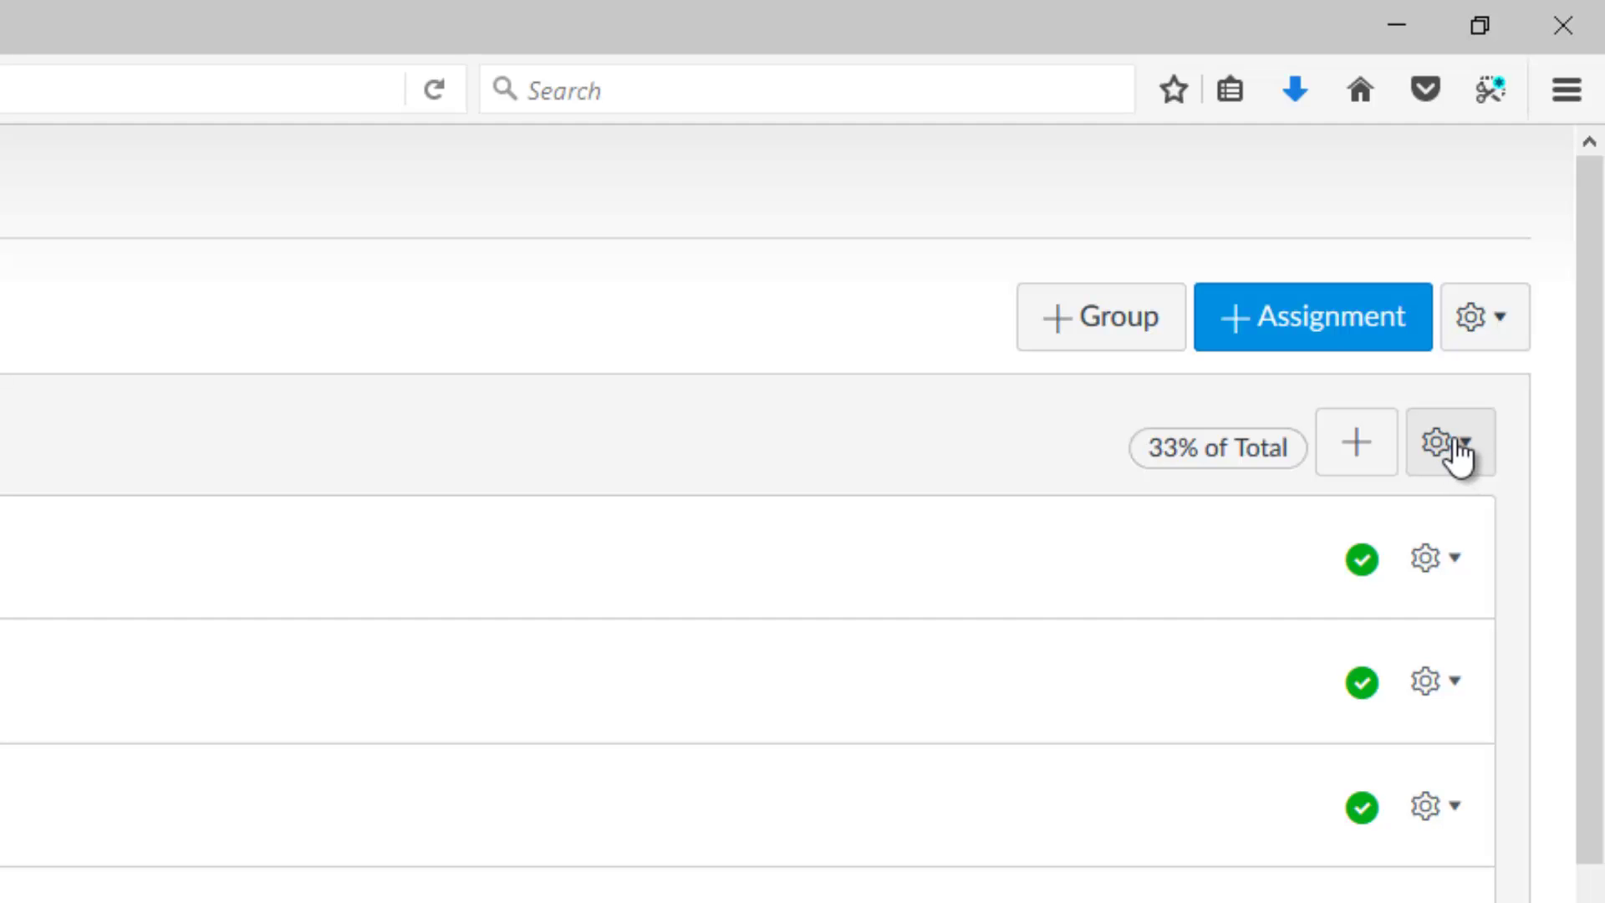
{"action": "left_click", "coordinate": [1455, 441]}
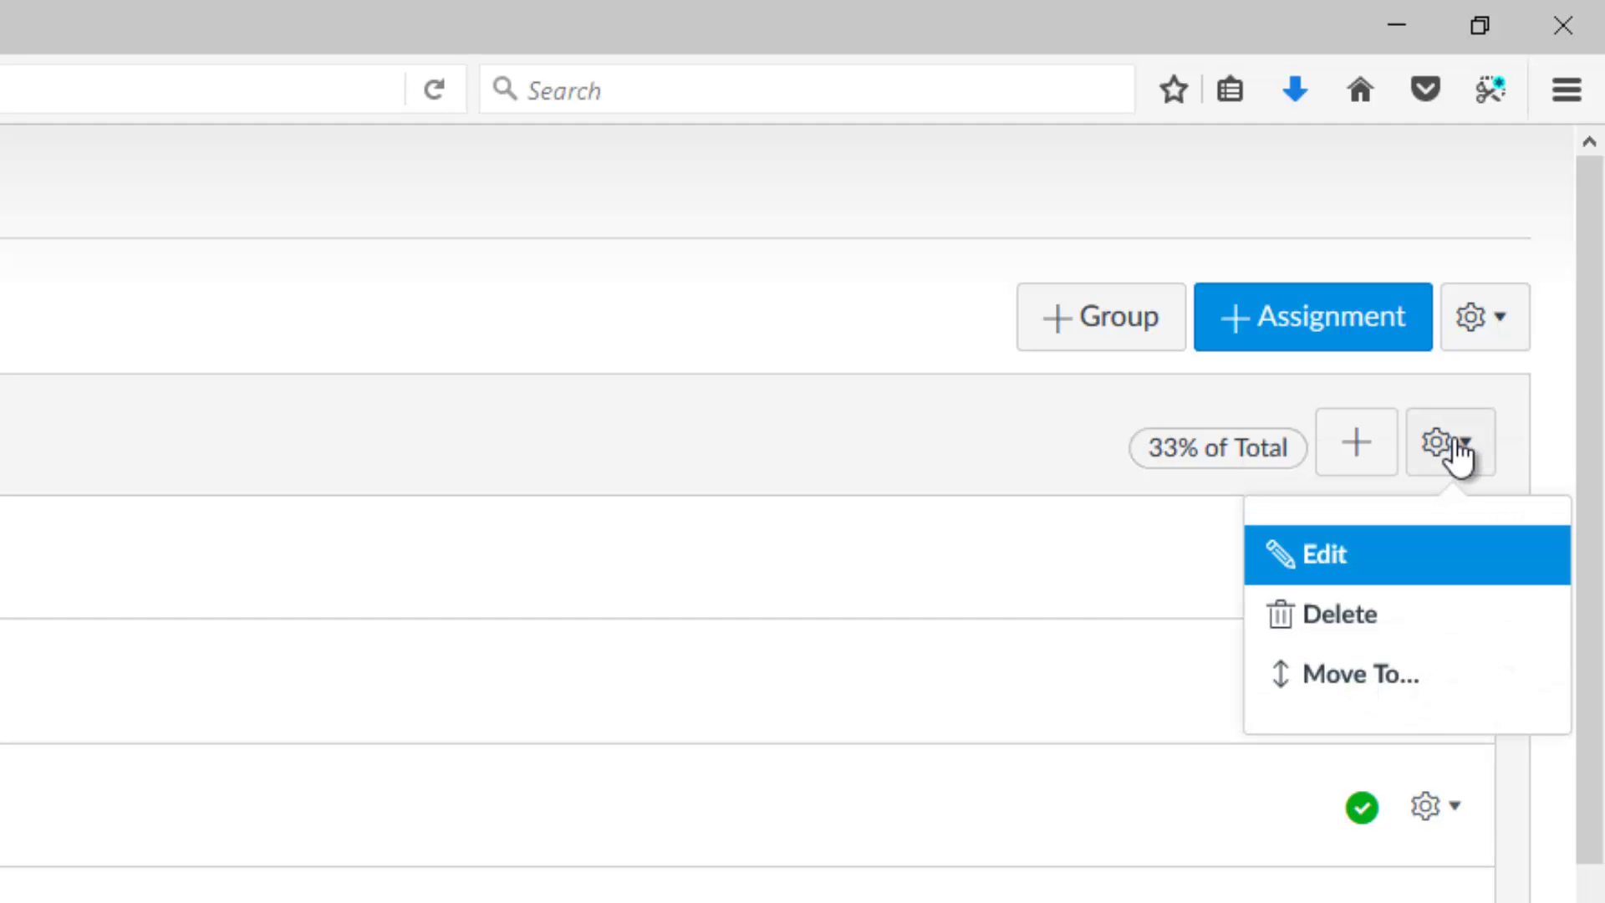
{"action": "left_click", "coordinate": [1326, 554]}
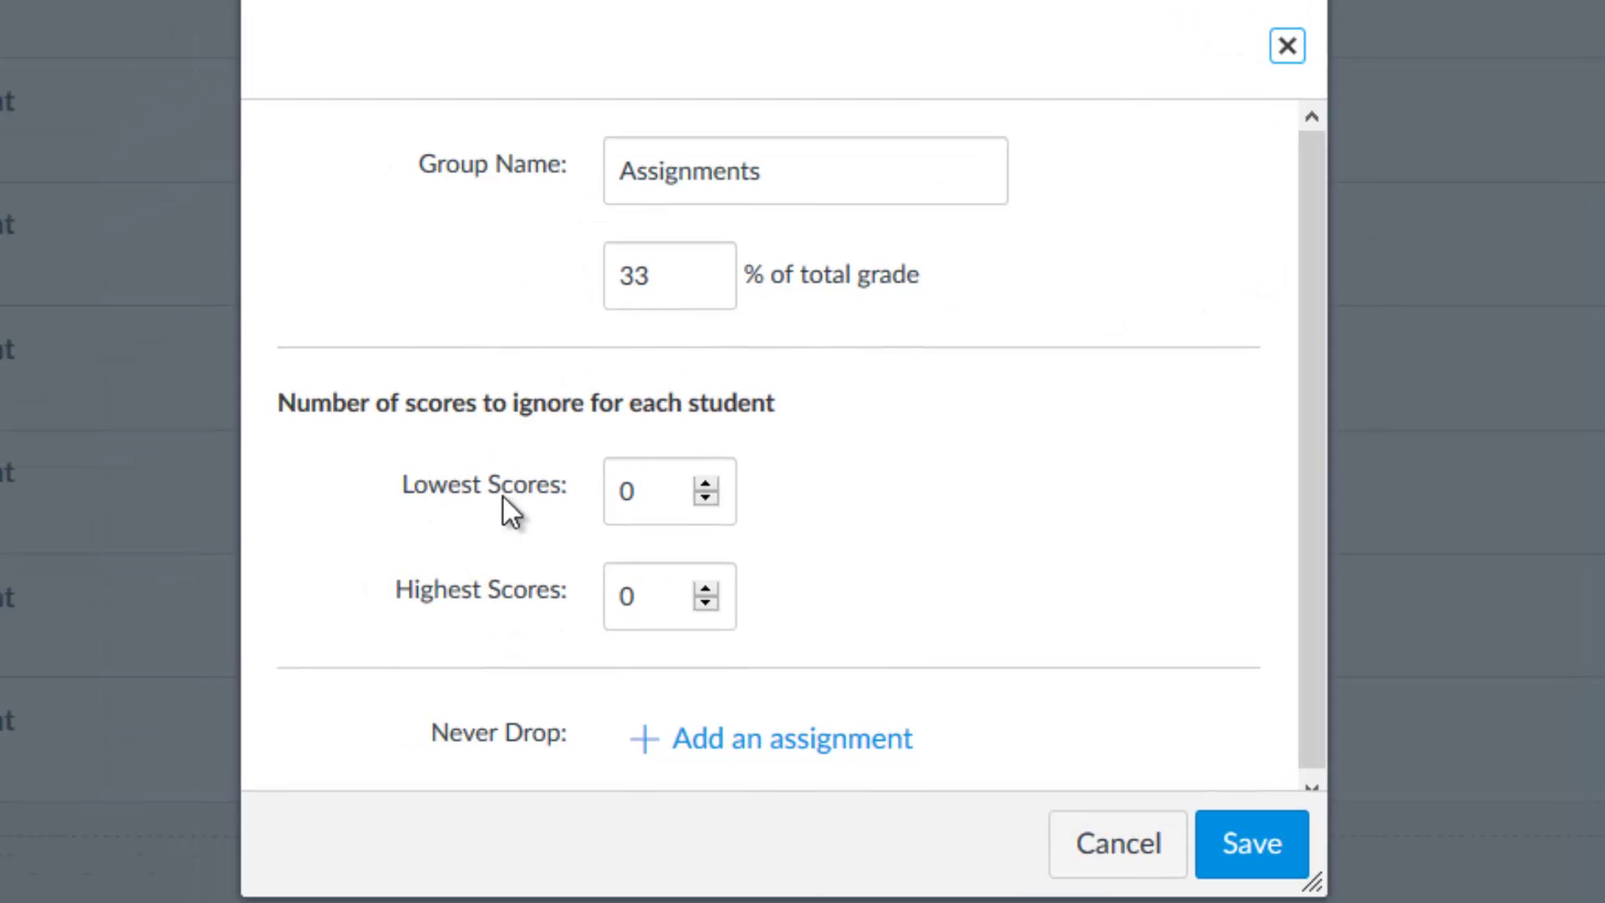
{"action": "left_click", "coordinate": [704, 486]}
{"action": "left_click", "coordinate": [713, 485]}
{"action": "left_click", "coordinate": [706, 590]}
{"action": "left_click", "coordinate": [706, 603]}
{"action": "left_click", "coordinate": [705, 499]}
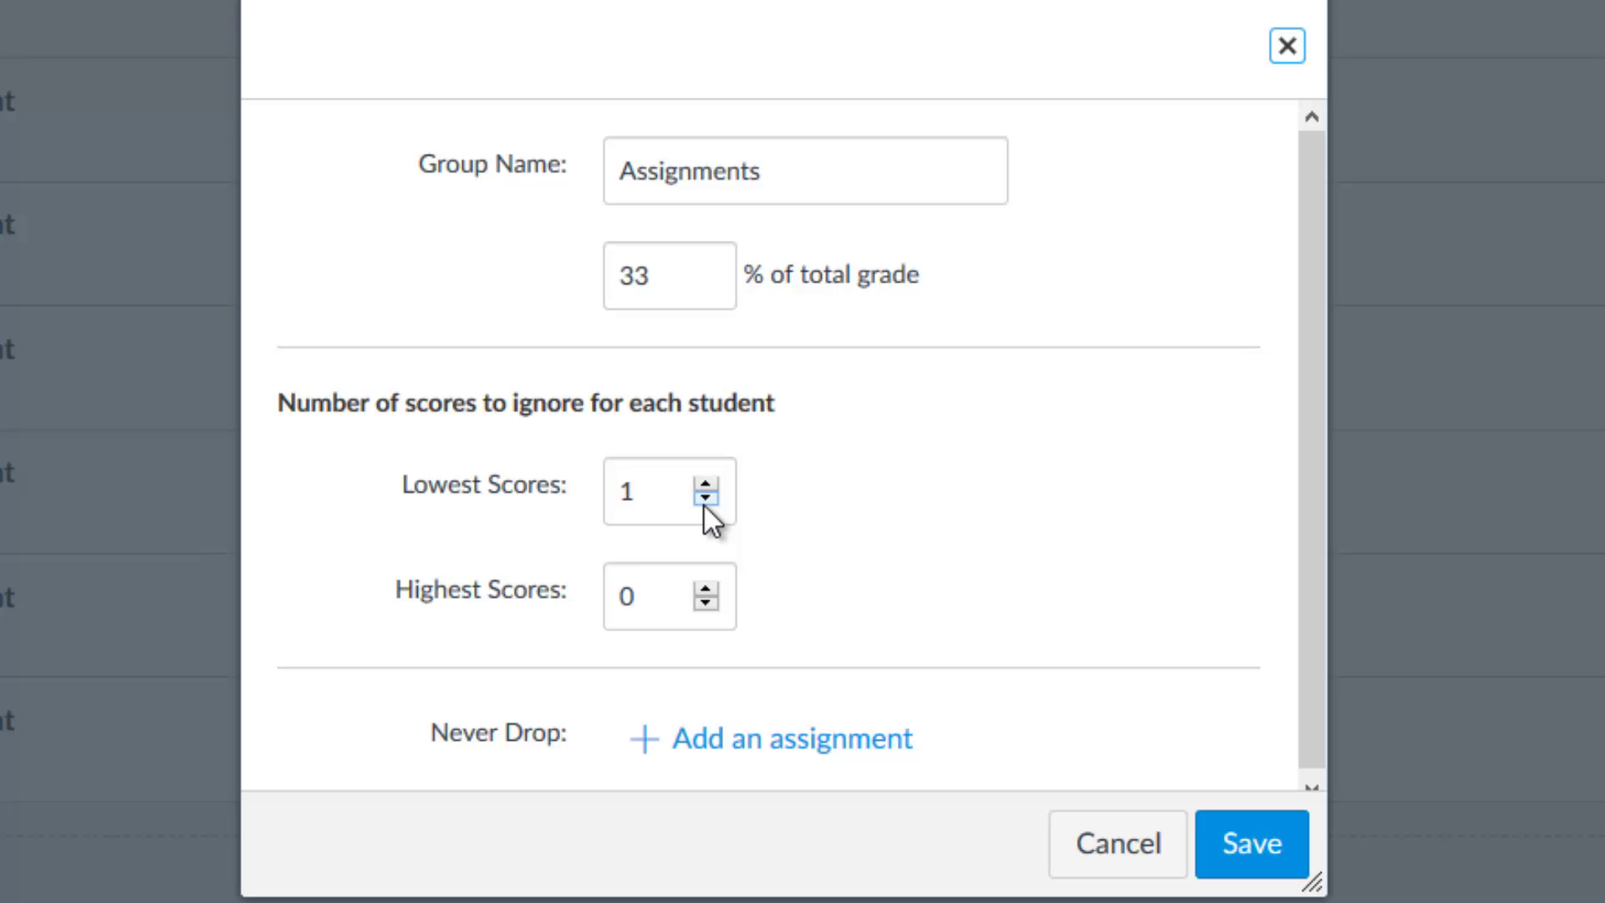
{"action": "left_click", "coordinate": [1246, 846]}
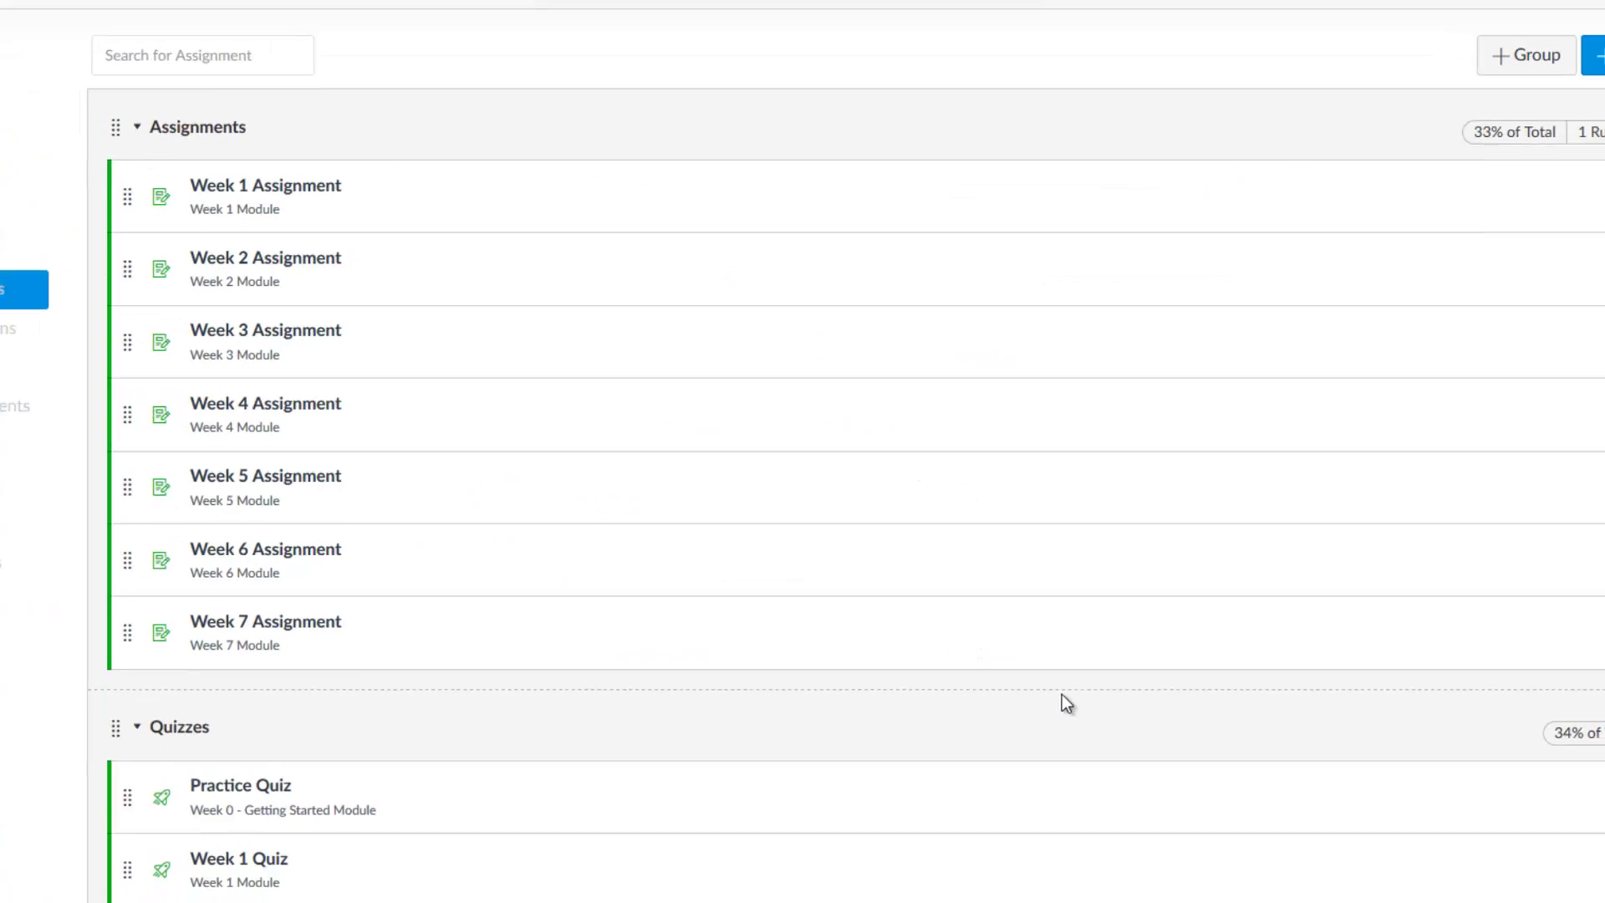
Set the Quizzes group to ignore 1 lowest score for each student and save the group.
{"action": "scroll", "coordinate": [1043, 635], "scroll_direction": "down", "scroll_amount": 6}
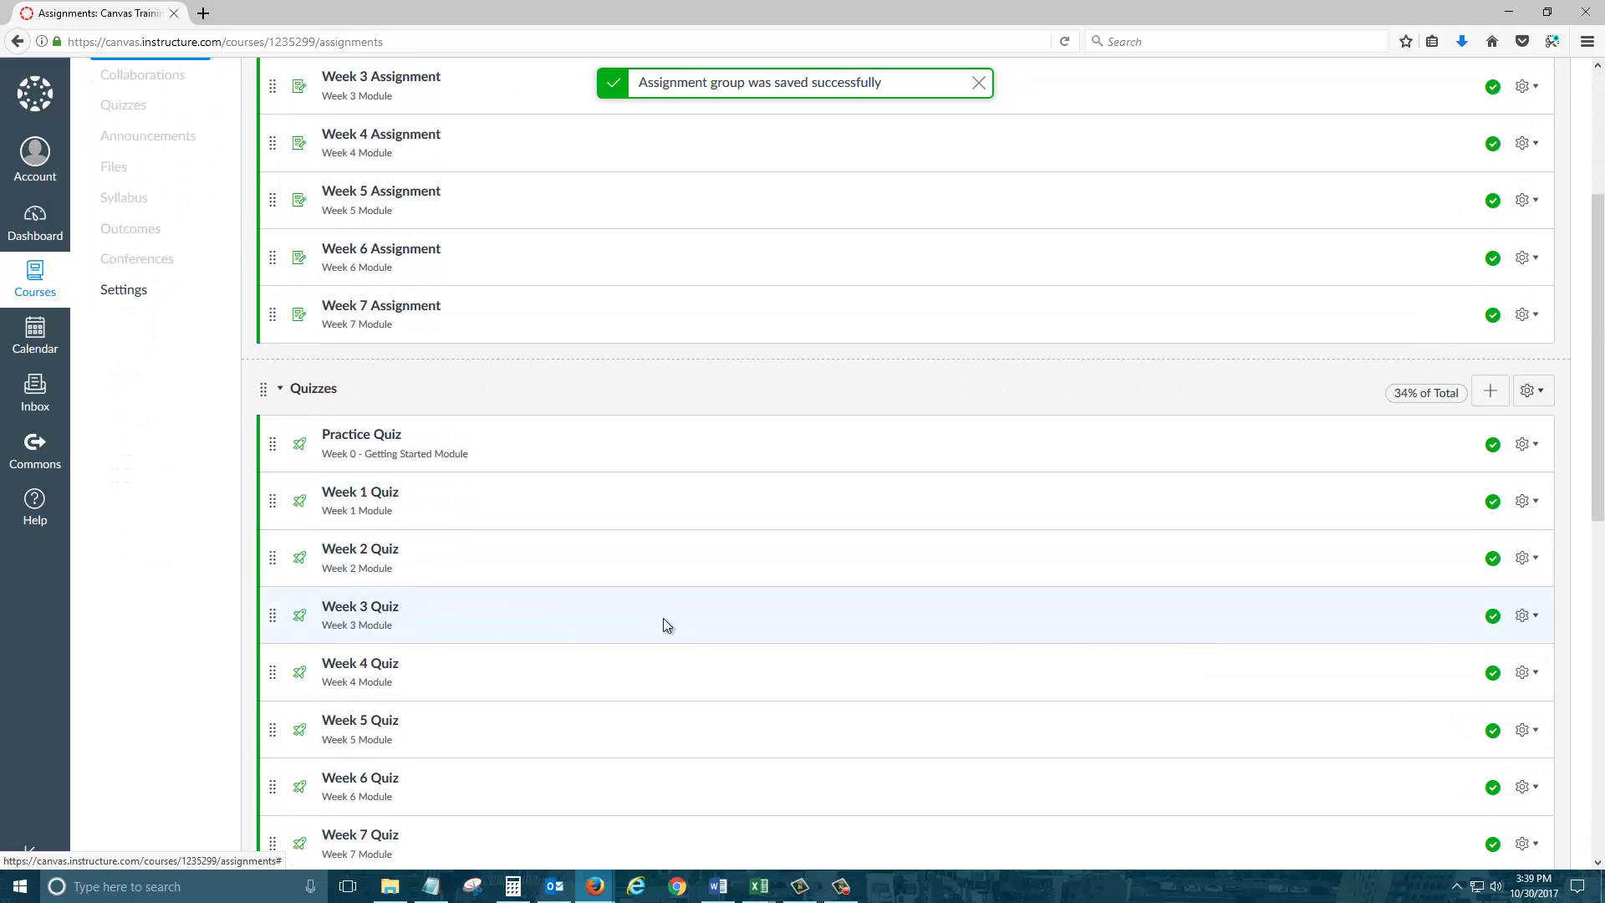
{"action": "scroll", "coordinate": [1037, 552], "scroll_direction": "up", "scroll_amount": 2}
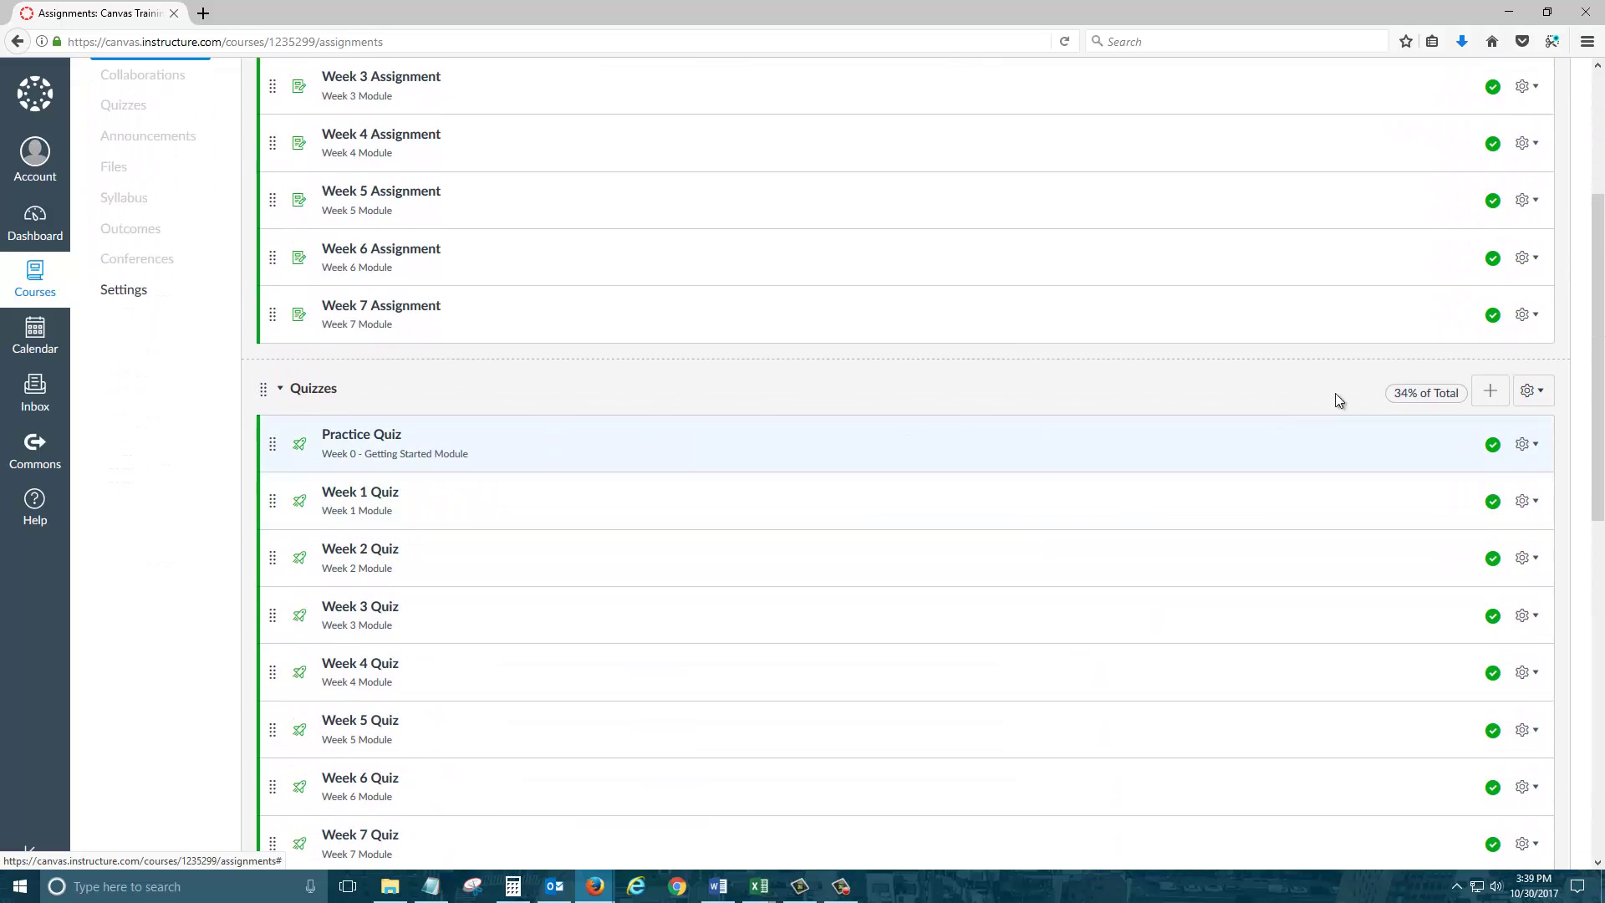
{"action": "left_click", "coordinate": [1531, 390]}
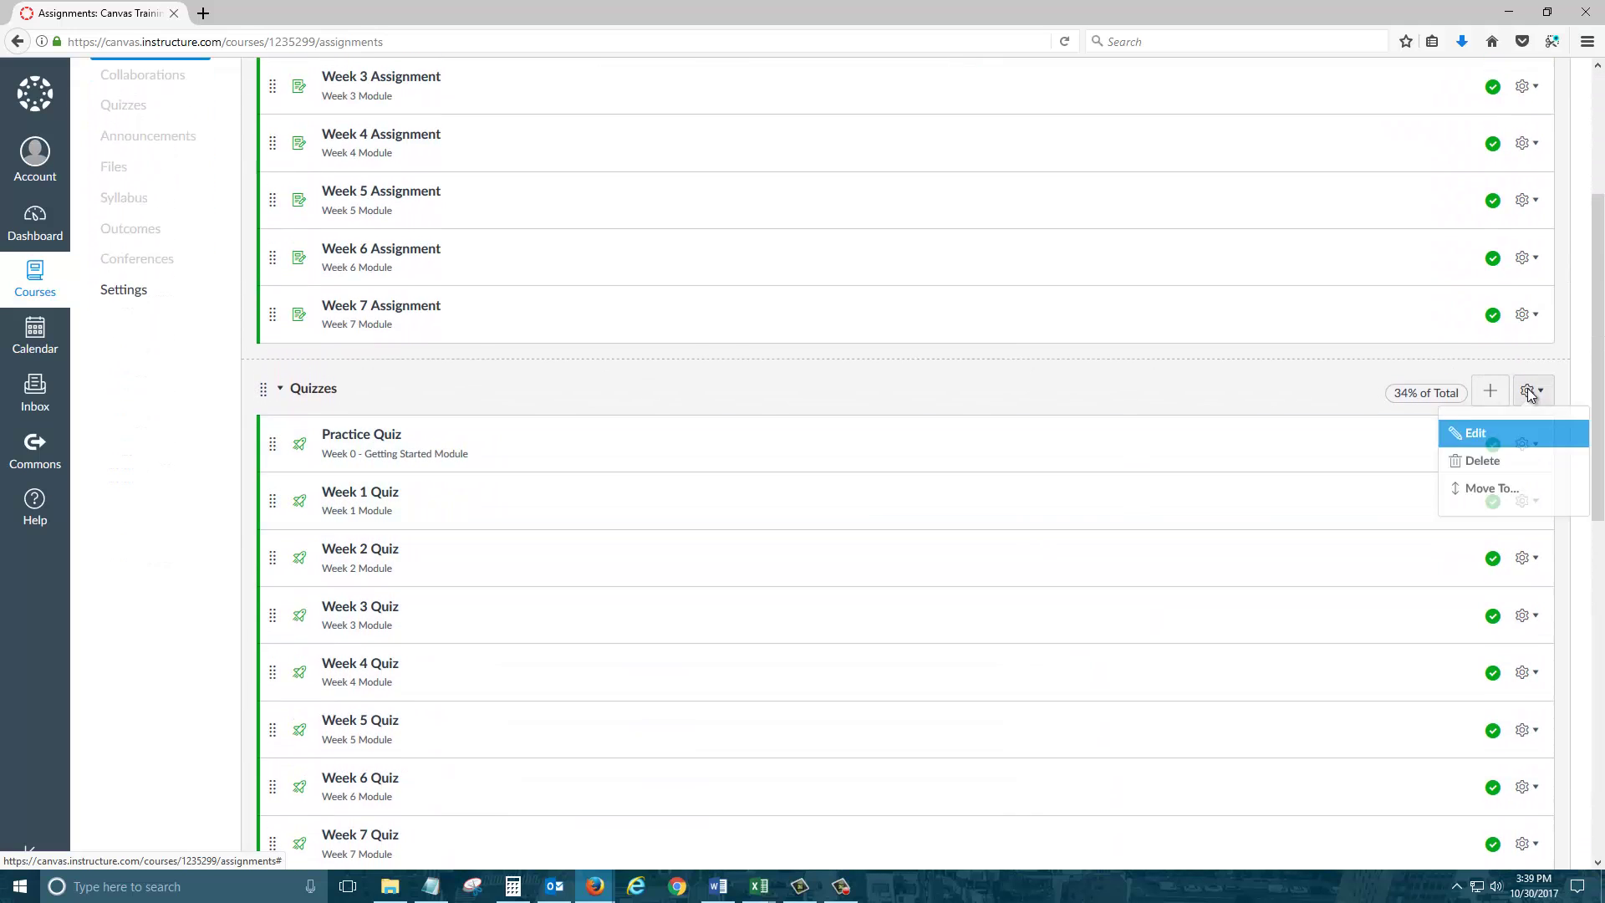
{"action": "left_click", "coordinate": [1479, 442]}
{"action": "left_click", "coordinate": [758, 482]}
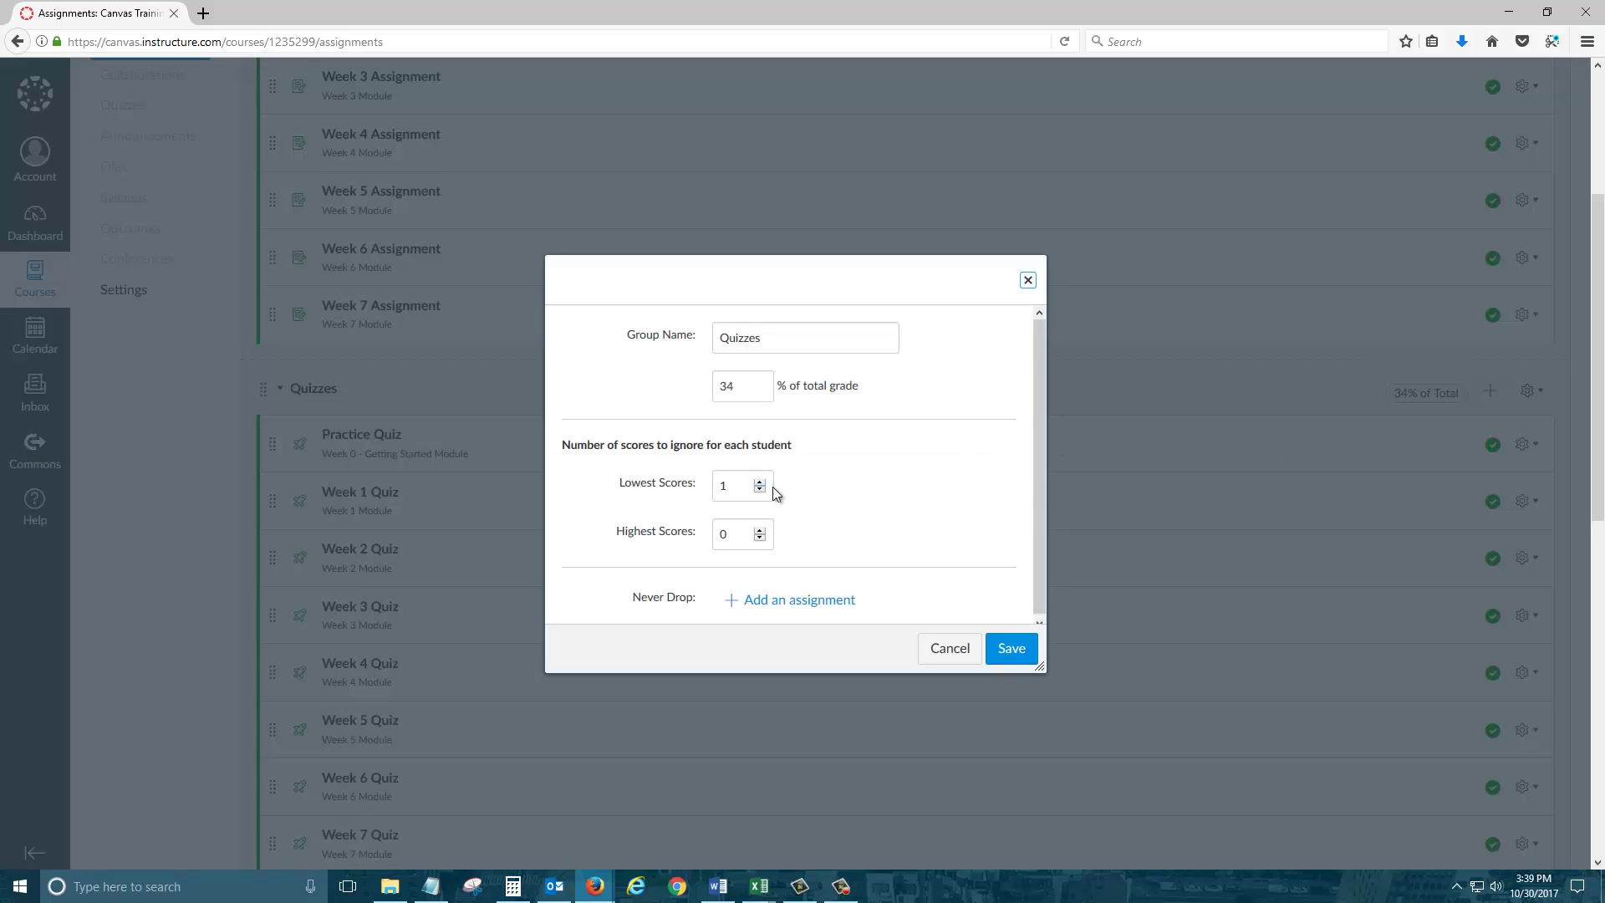
{"action": "left_click", "coordinate": [1011, 649]}
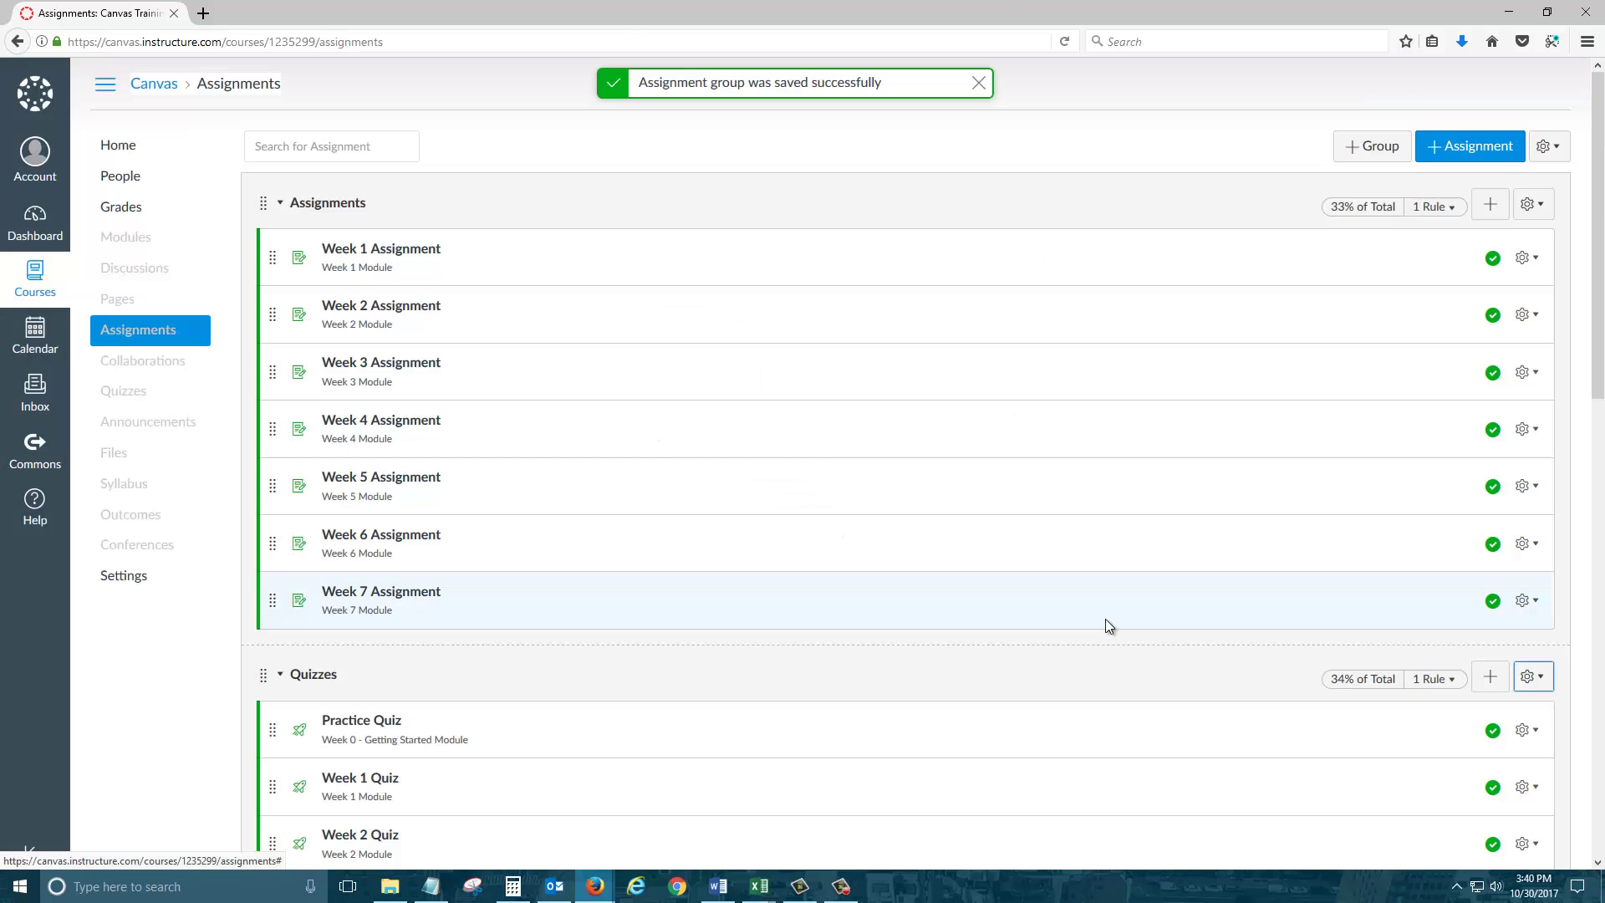
Set the Discussion group to ignore 1 lowest score, mark Introductions as never dropped, and save the group.
{"action": "scroll", "coordinate": [1164, 630], "scroll_direction": "down", "scroll_amount": 6}
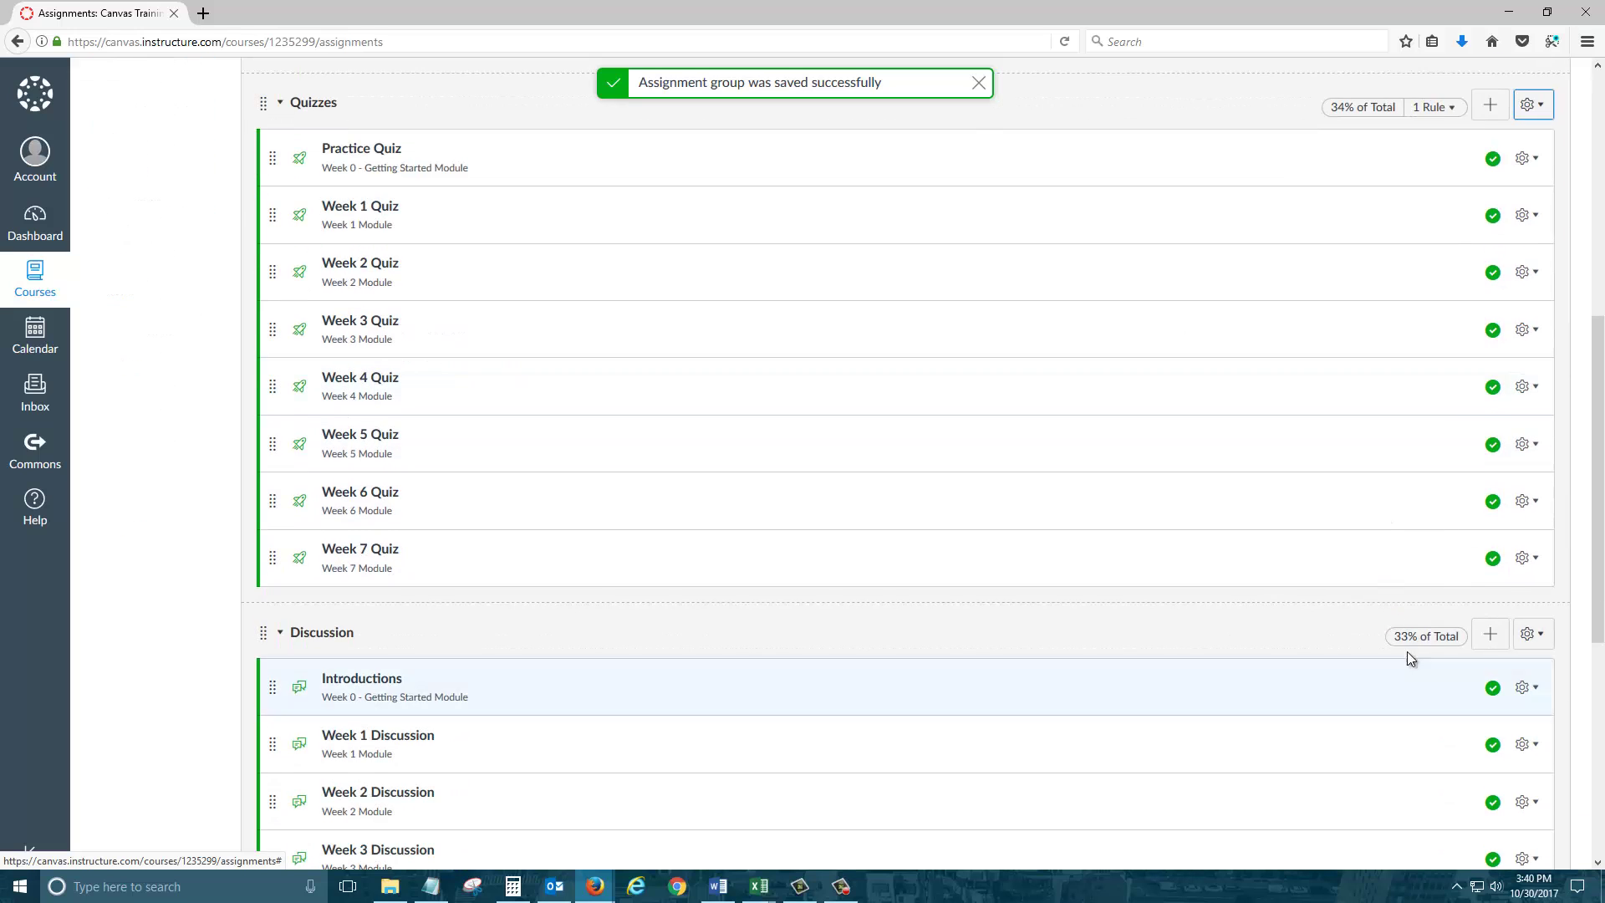
{"action": "left_click", "coordinate": [1532, 634]}
{"action": "left_click", "coordinate": [1482, 682]}
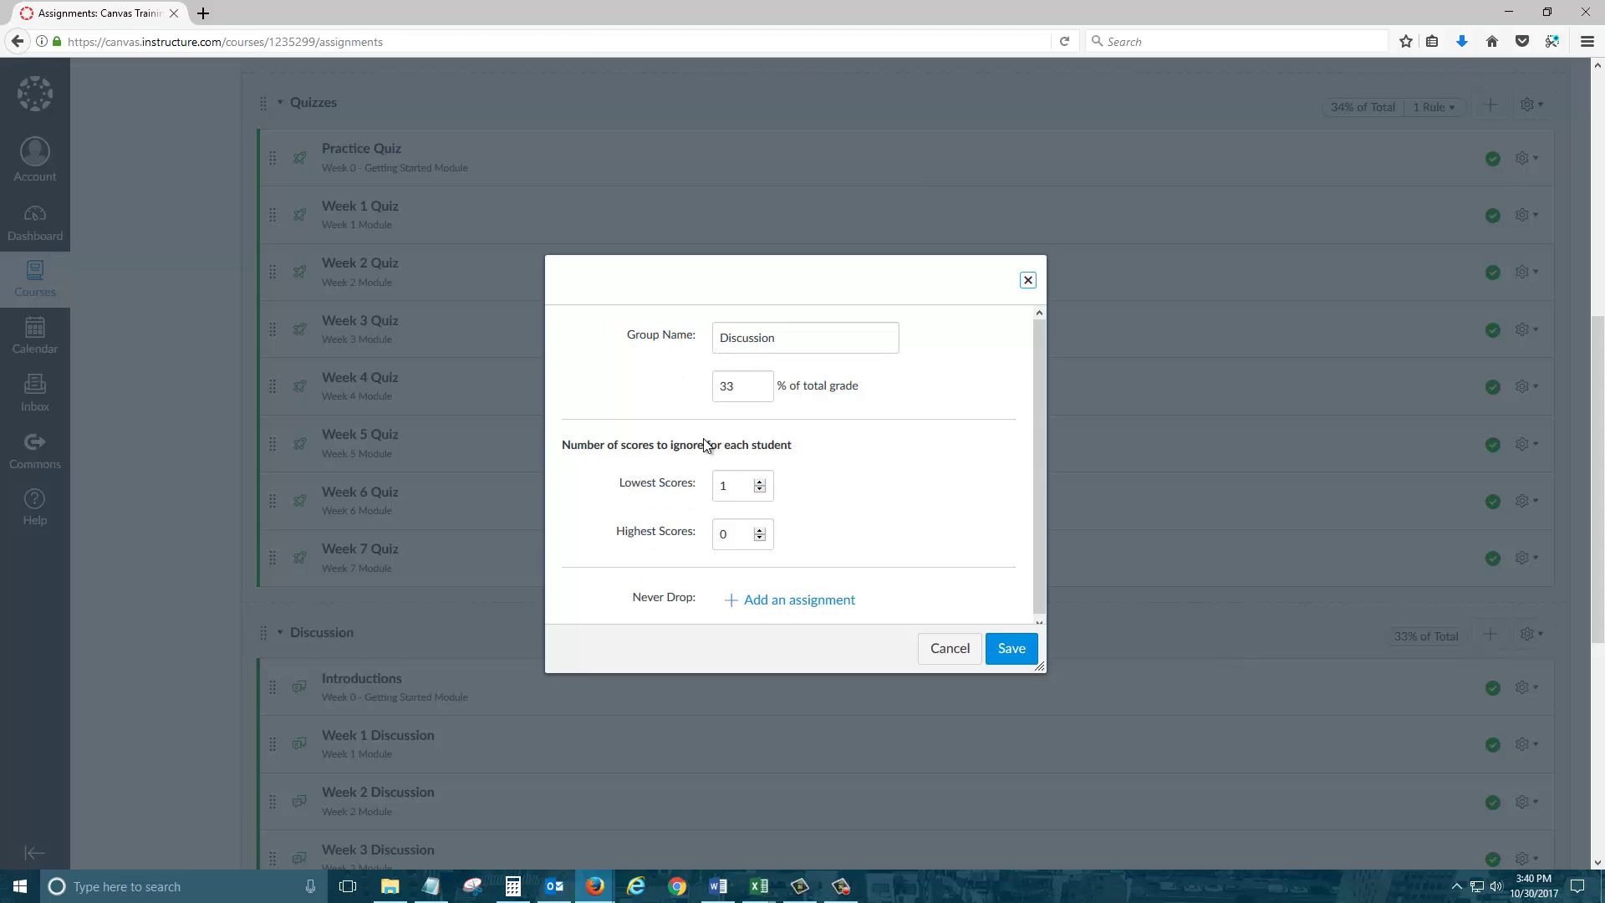
{"action": "left_click", "coordinate": [795, 602]}
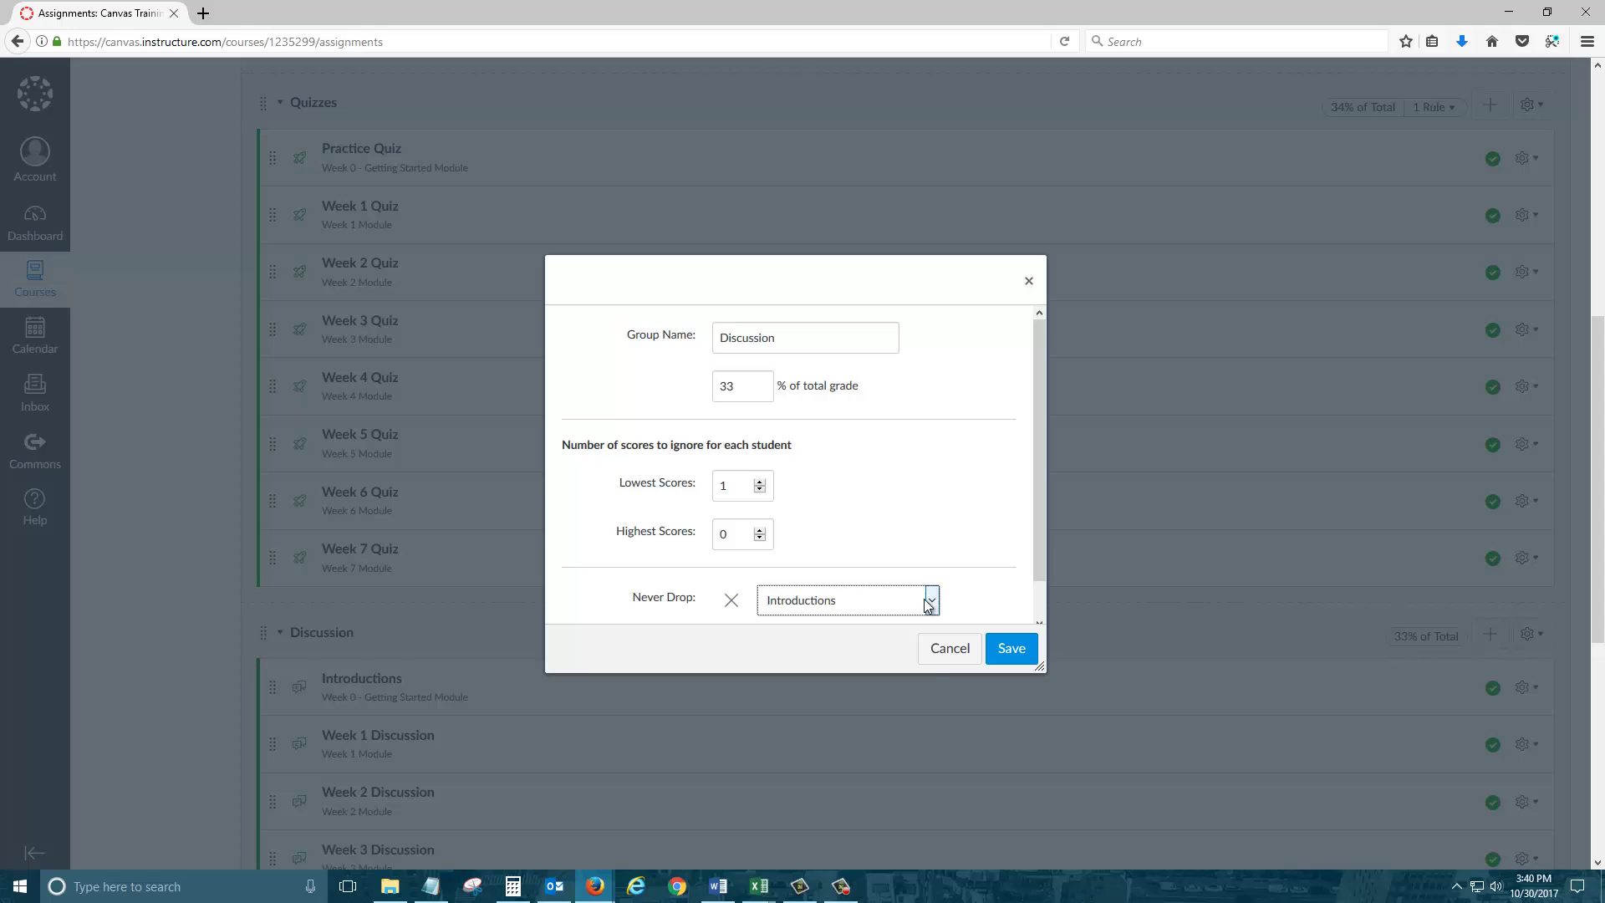
{"action": "left_click", "coordinate": [891, 601]}
{"action": "left_click", "coordinate": [843, 628]}
{"action": "left_click", "coordinate": [1010, 650]}
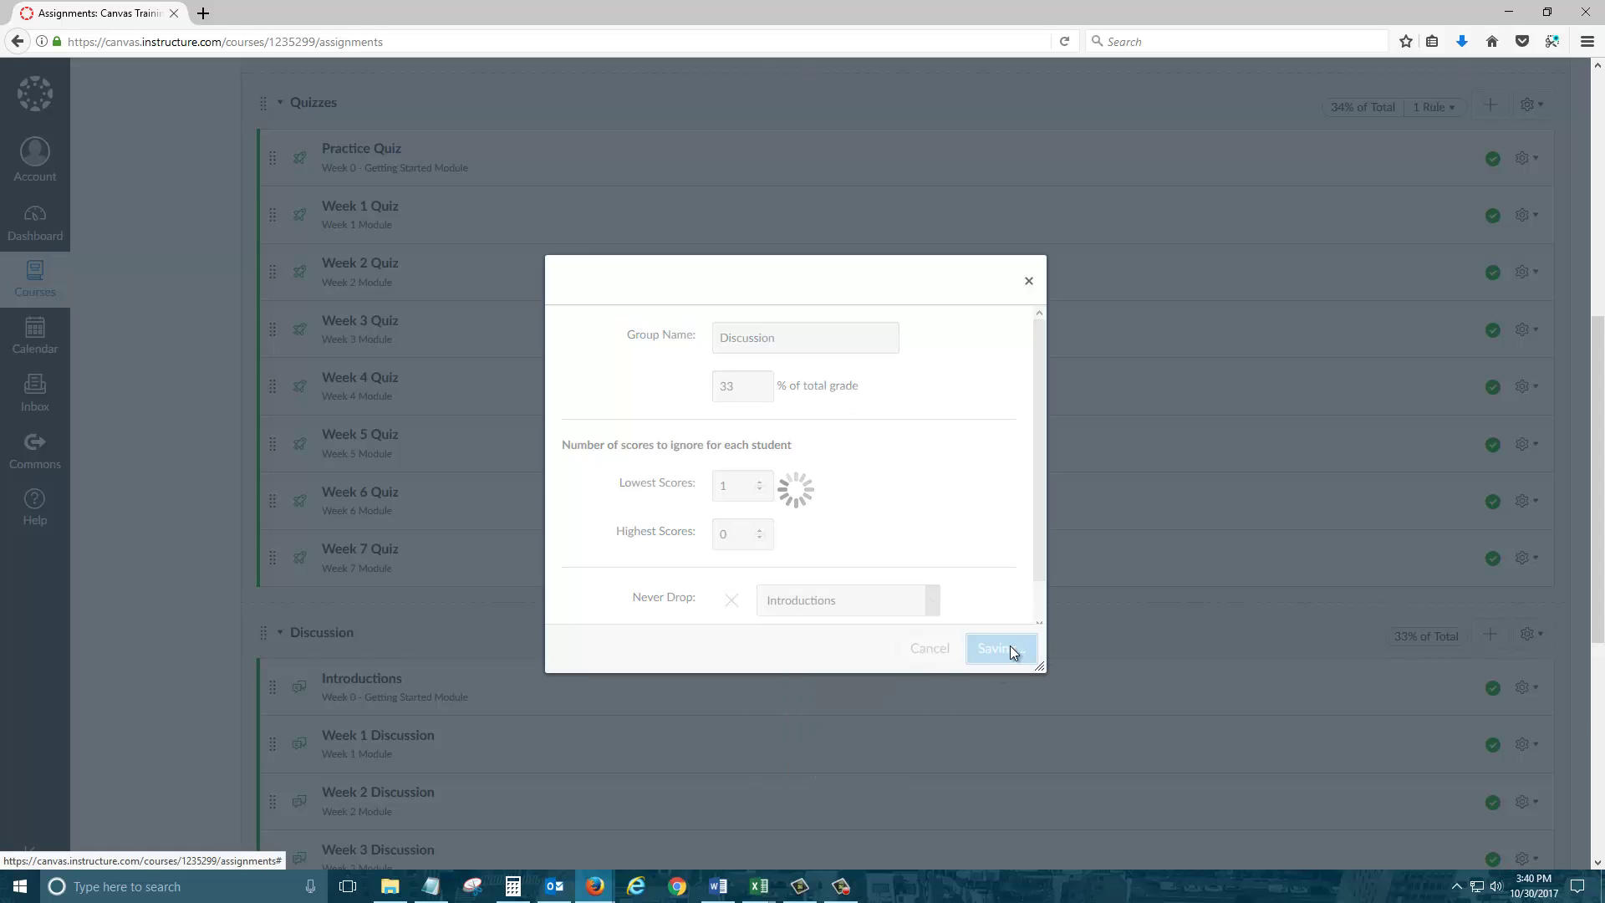
Enter a score of 0 for the Test Student's Week 4 Assignment in the gradebook.
{"action": "scroll", "coordinate": [461, 640], "scroll_direction": "down", "scroll_amount": 1}
{"action": "scroll", "coordinate": [462, 640], "scroll_direction": "down", "scroll_amount": 5}
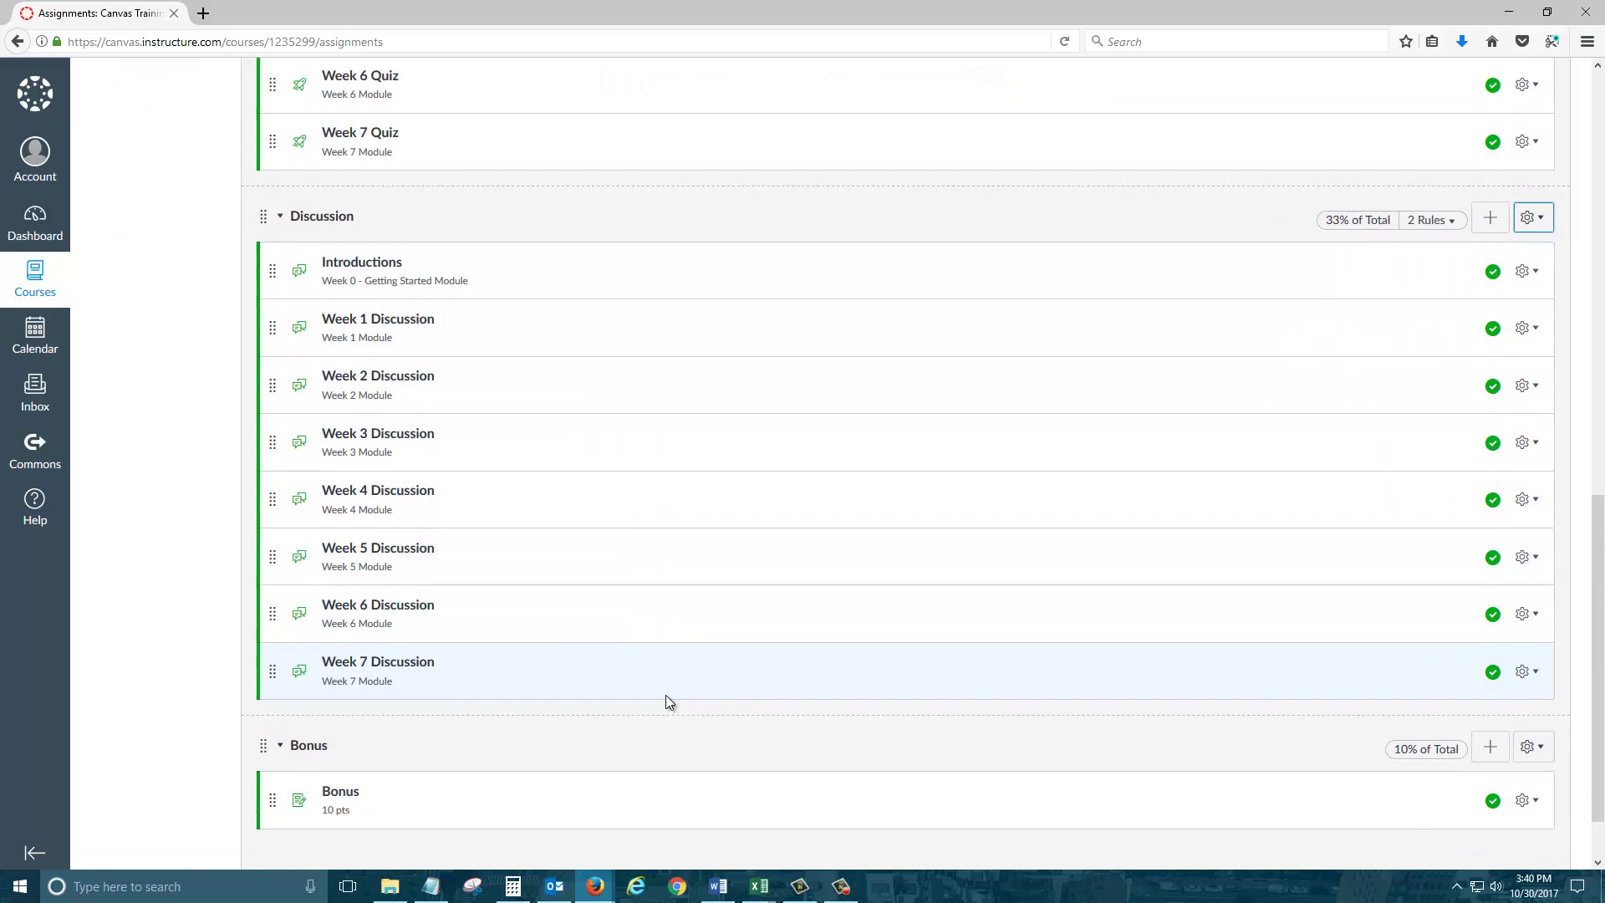
{"action": "scroll", "coordinate": [669, 694], "scroll_direction": "up", "scroll_amount": 5}
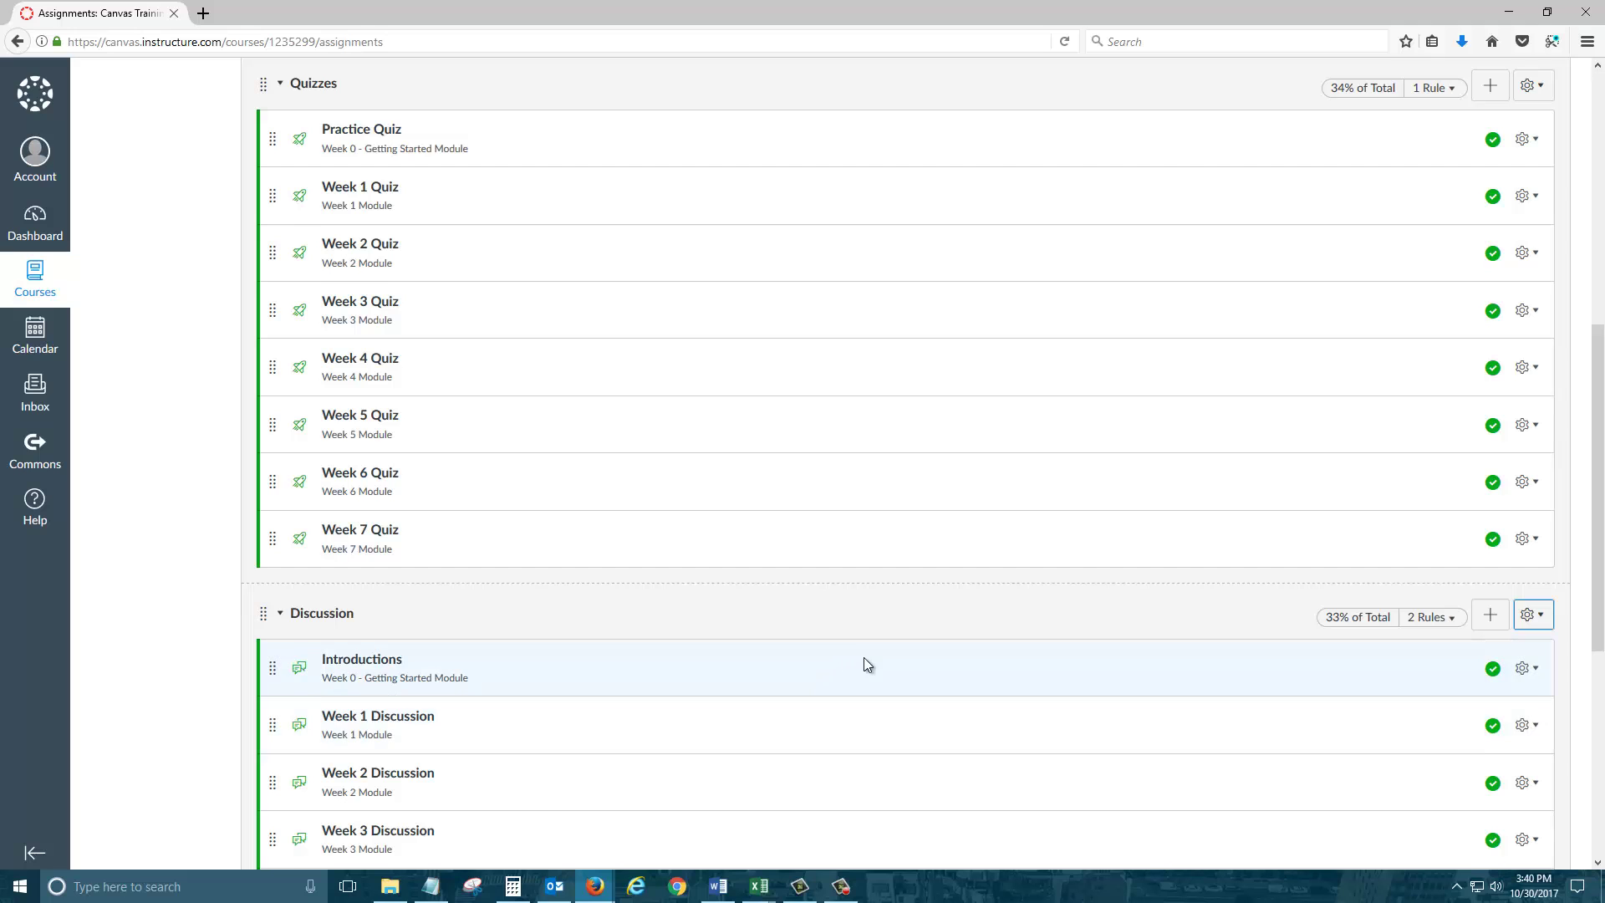
{"action": "scroll", "coordinate": [866, 665], "scroll_direction": "up", "scroll_amount": 4}
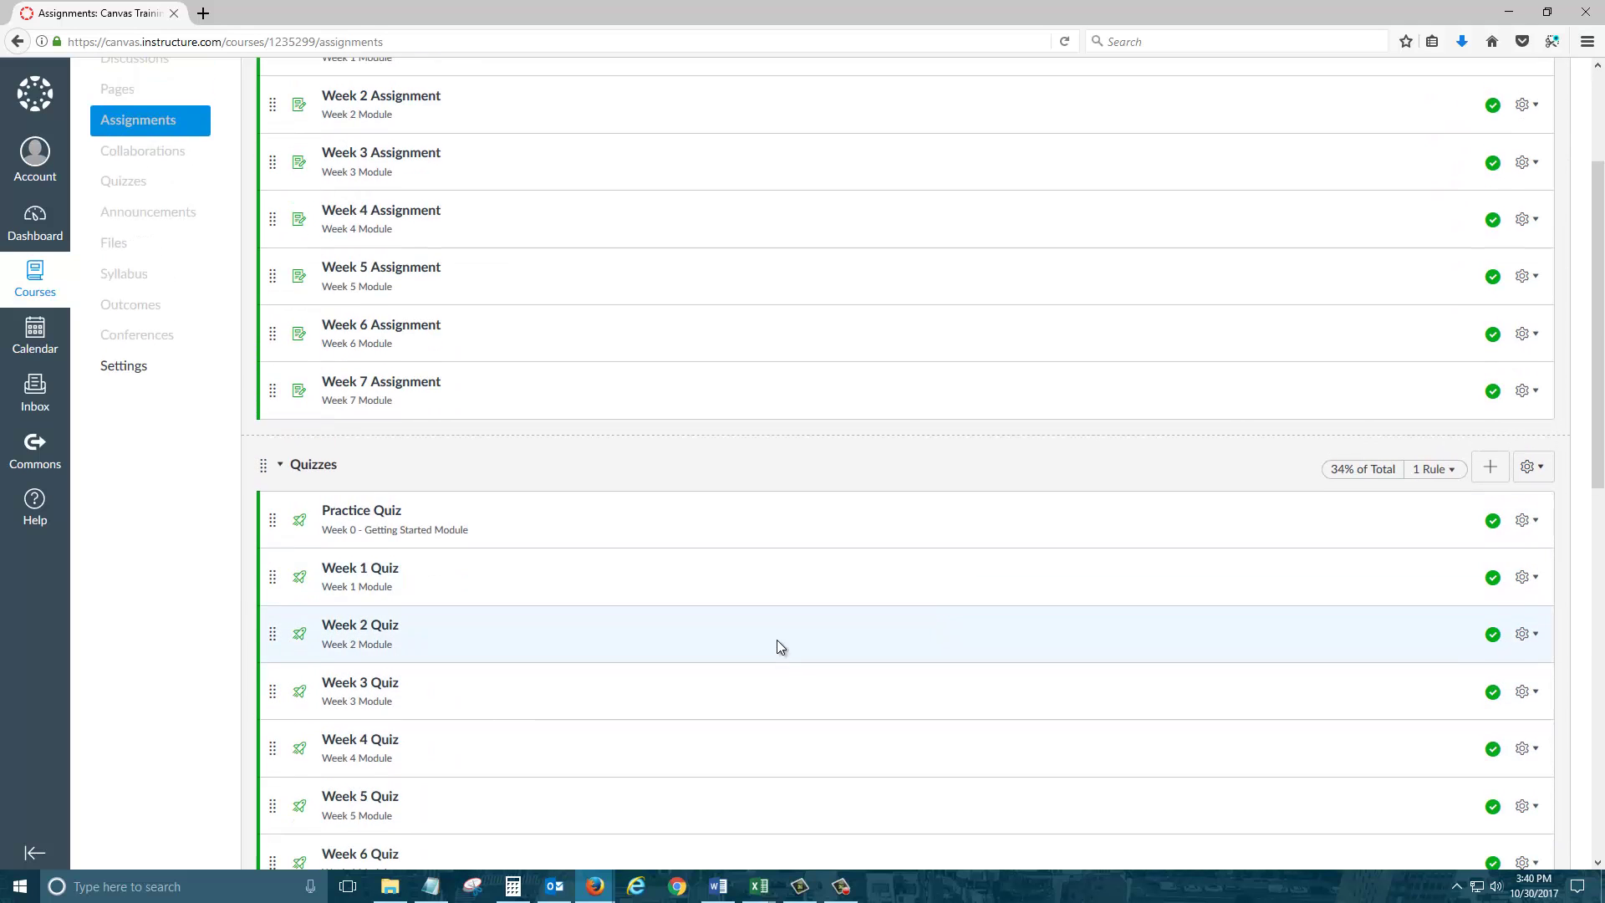
{"action": "scroll", "coordinate": [733, 599], "scroll_direction": "up", "scroll_amount": 3}
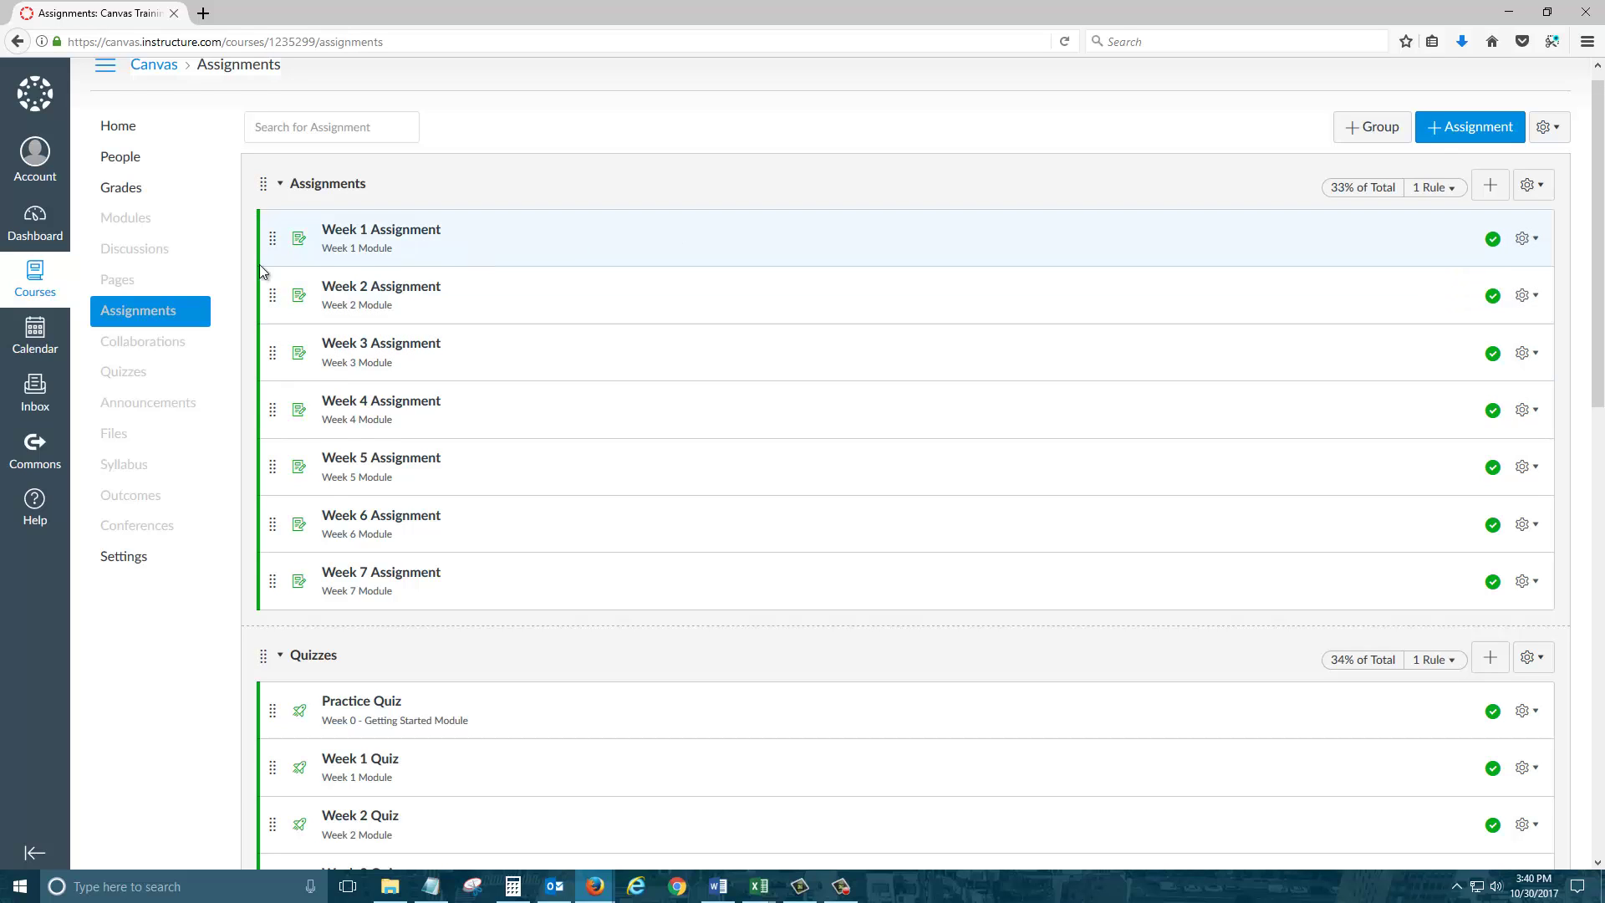
{"action": "left_click", "coordinate": [138, 192]}
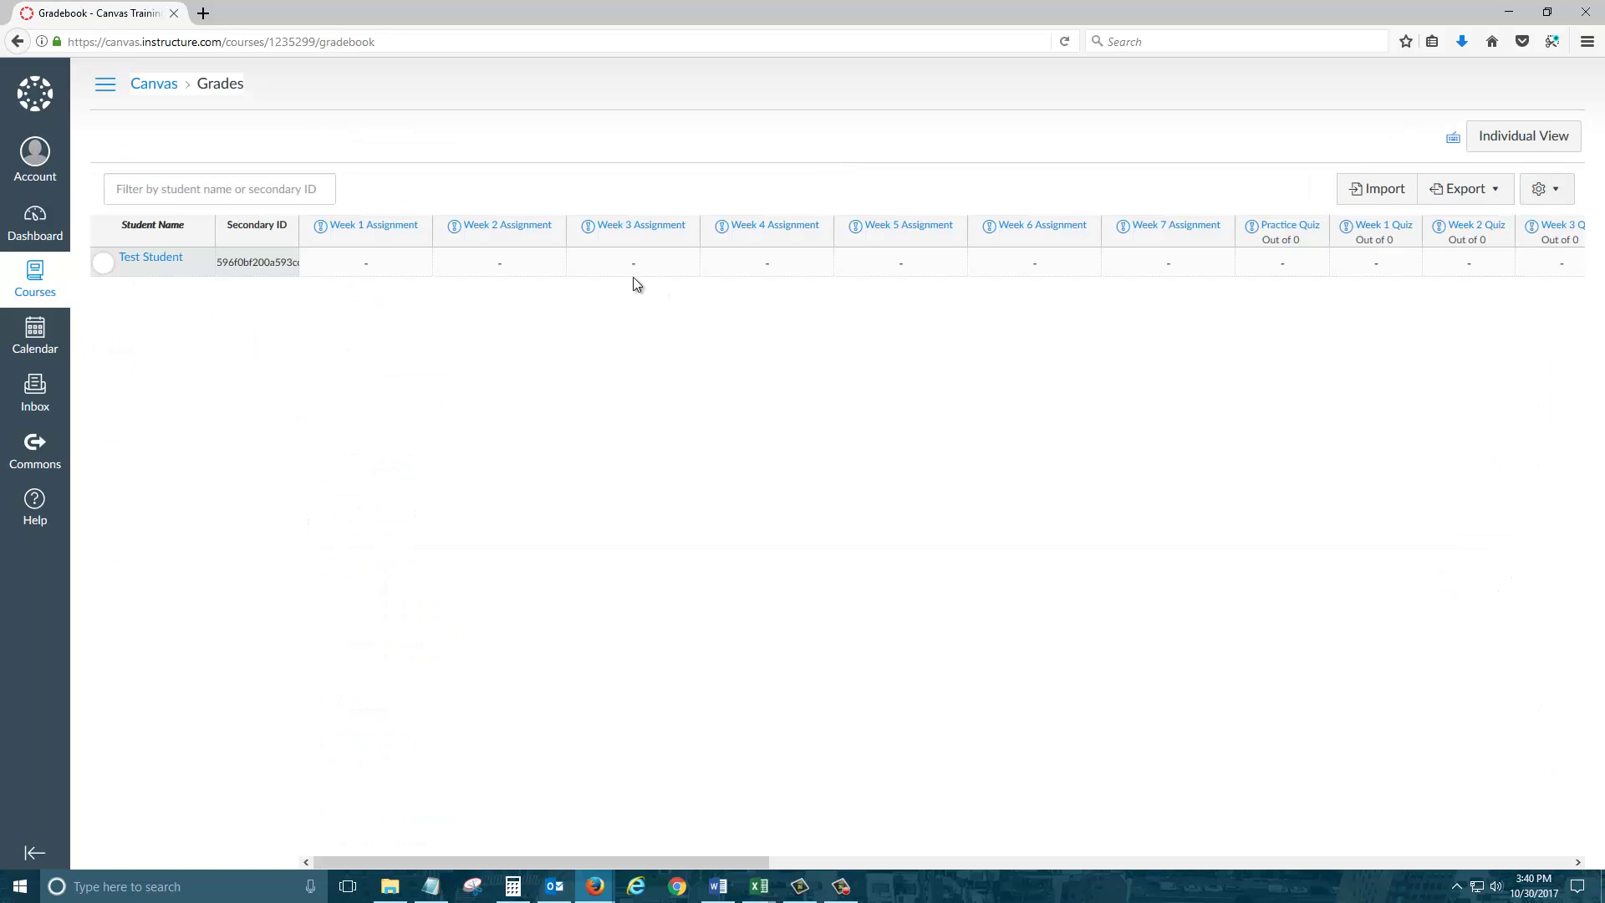
{"action": "left_click", "coordinate": [778, 274]}
{"action": "key", "text": "Tab"}
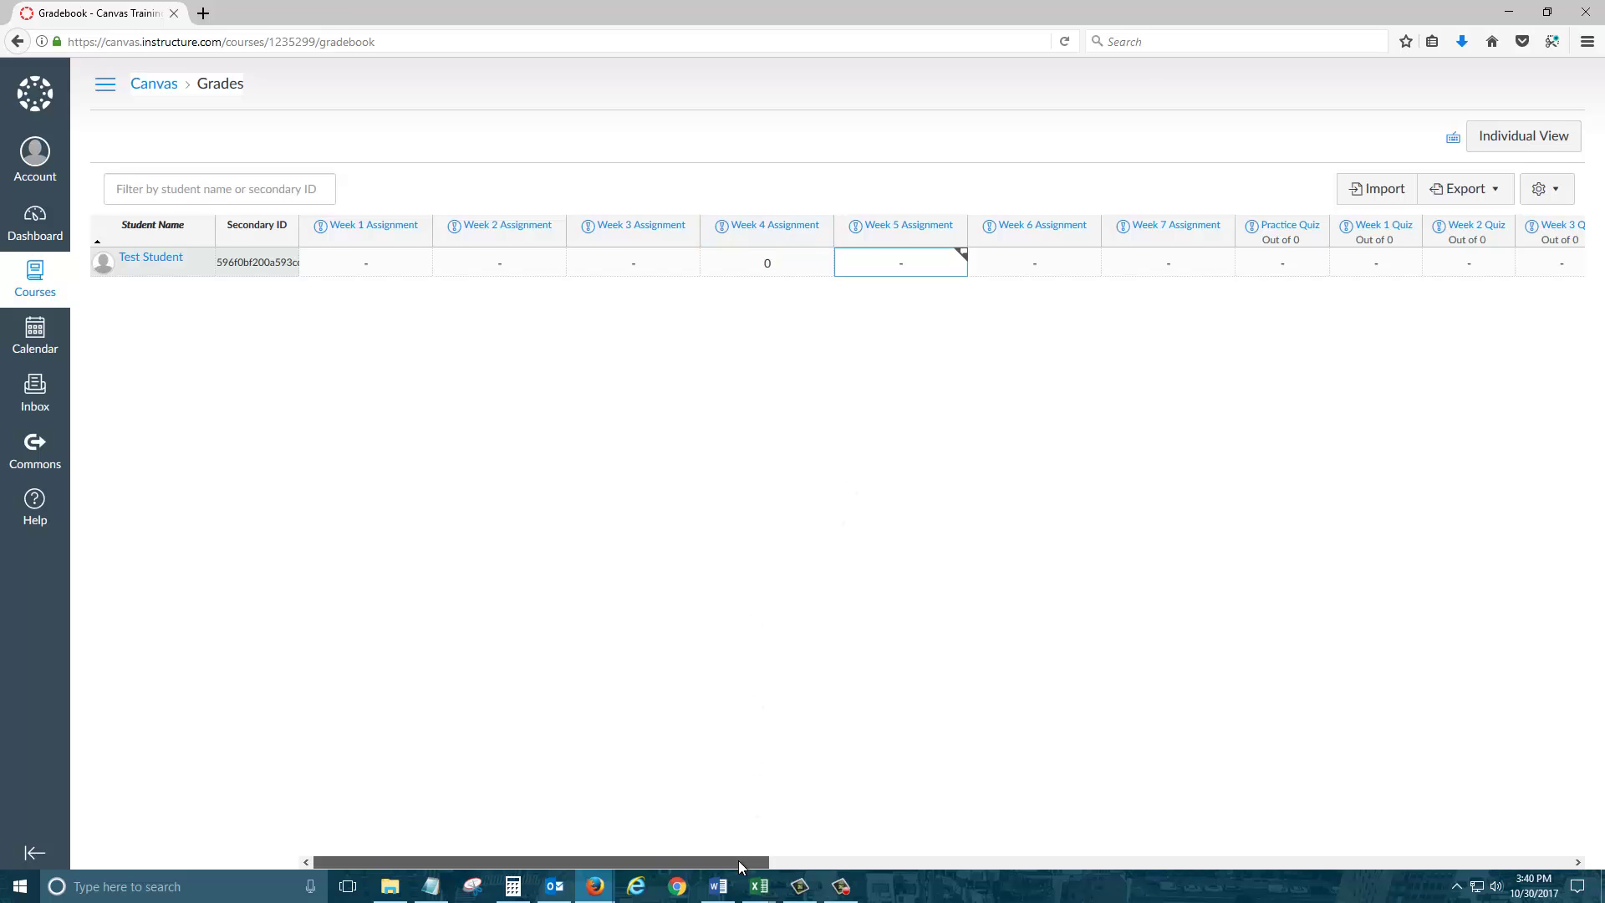
Look through the gradebook's assignment and quiz columns, and return to the course home page to view the modules.
{"action": "left_click_drag", "start_coordinate": [741, 860], "coordinate": [775, 861]}
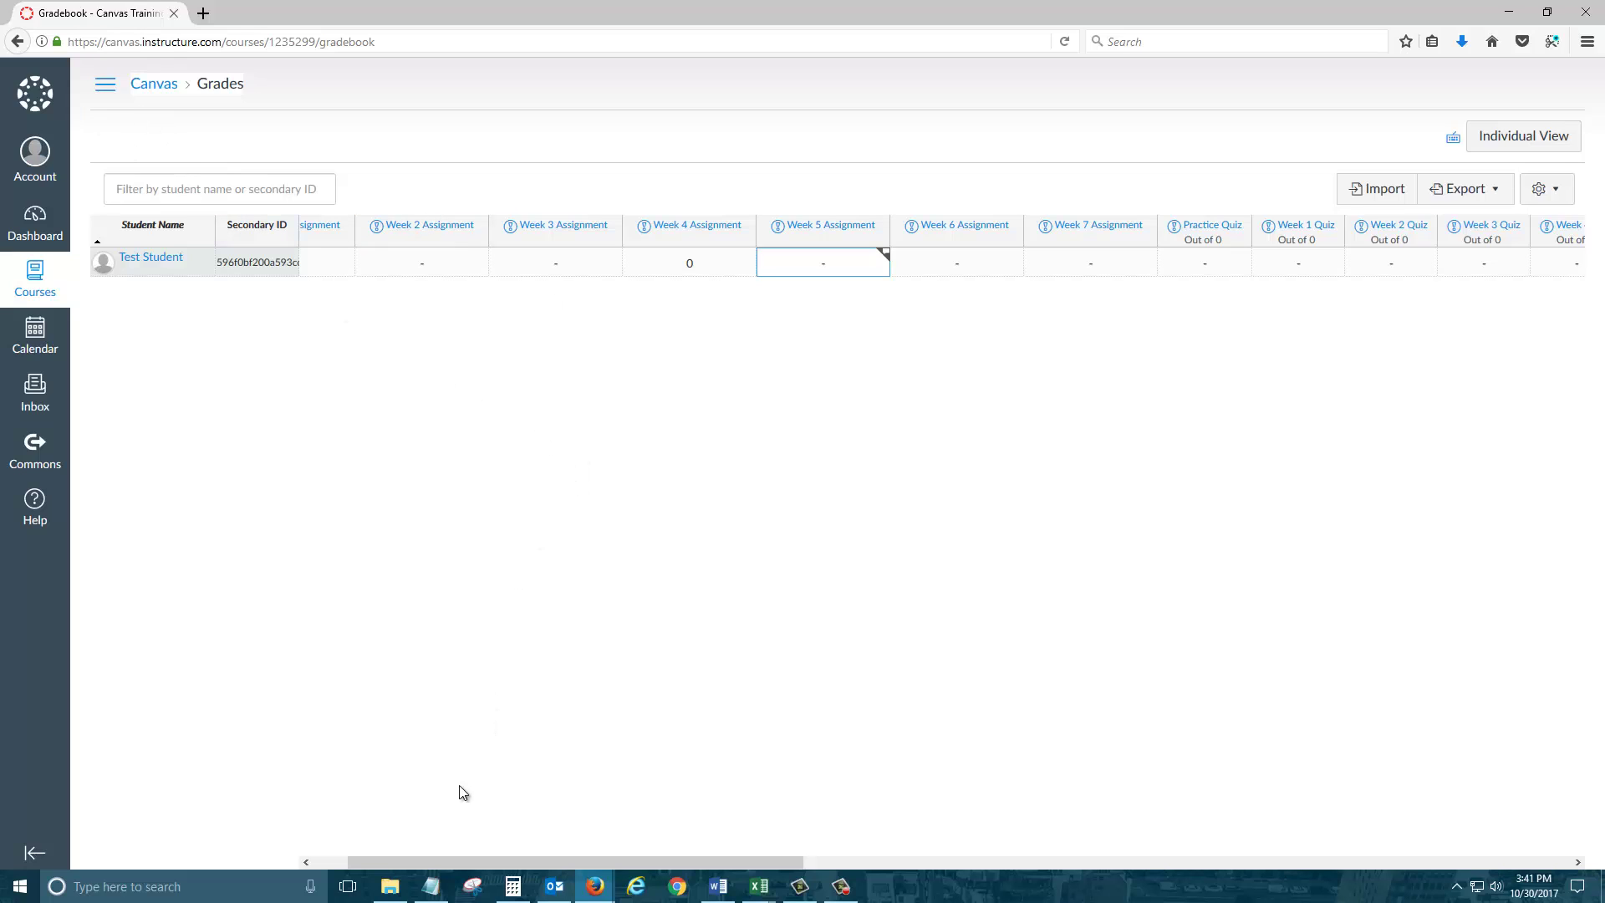
{"action": "left_click_drag", "start_coordinate": [410, 861], "coordinate": [377, 855]}
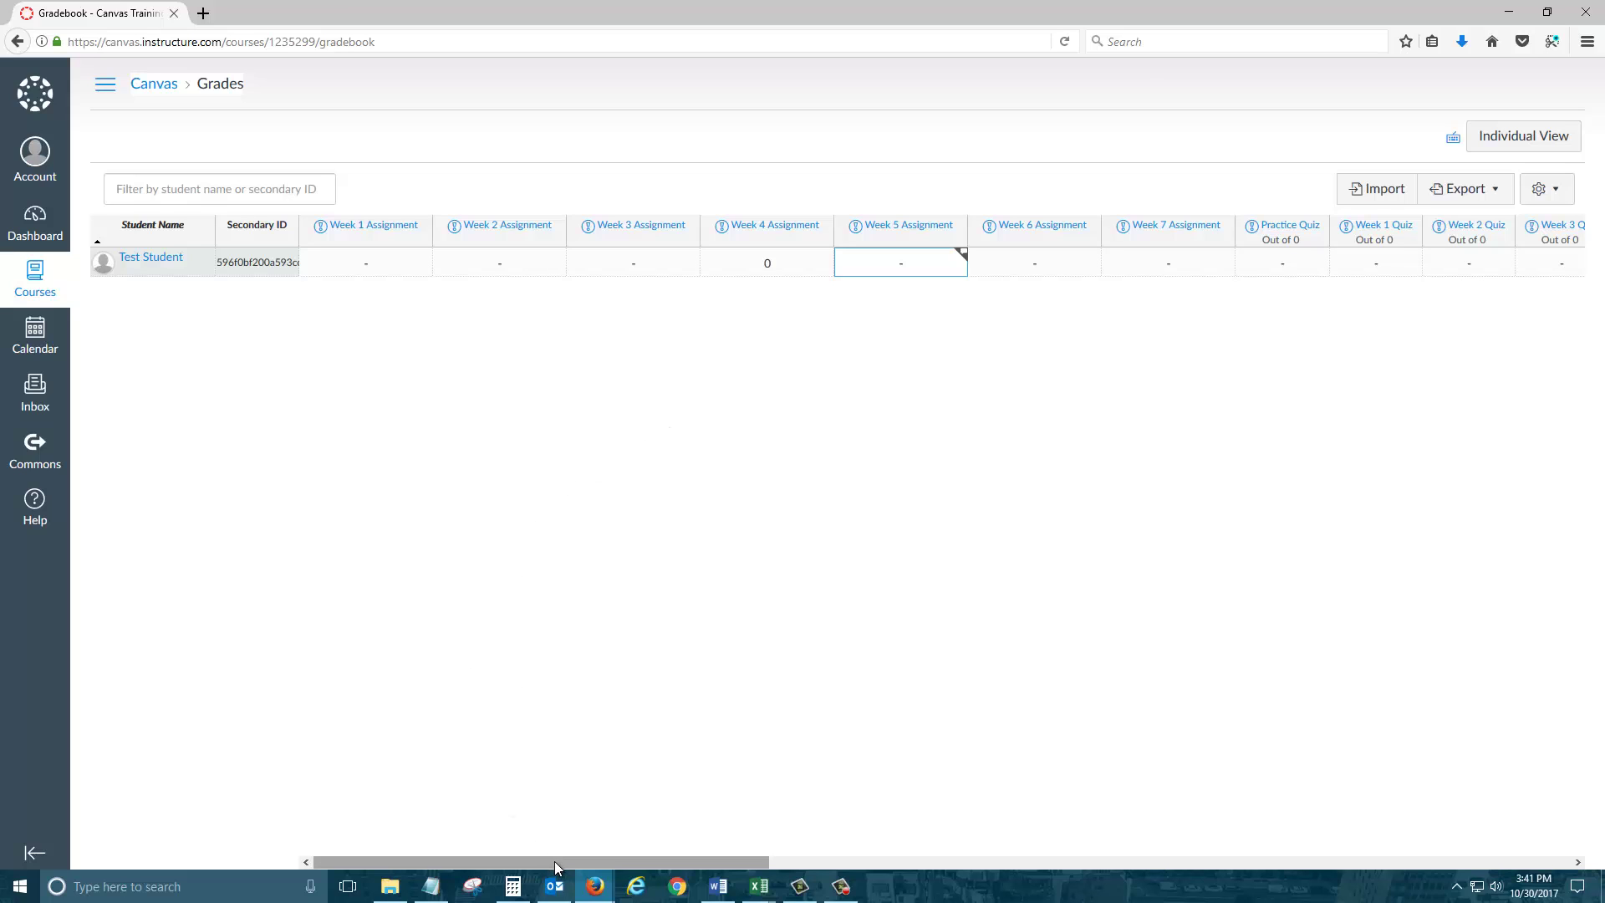
{"action": "left_click_drag", "start_coordinate": [555, 861], "coordinate": [733, 870]}
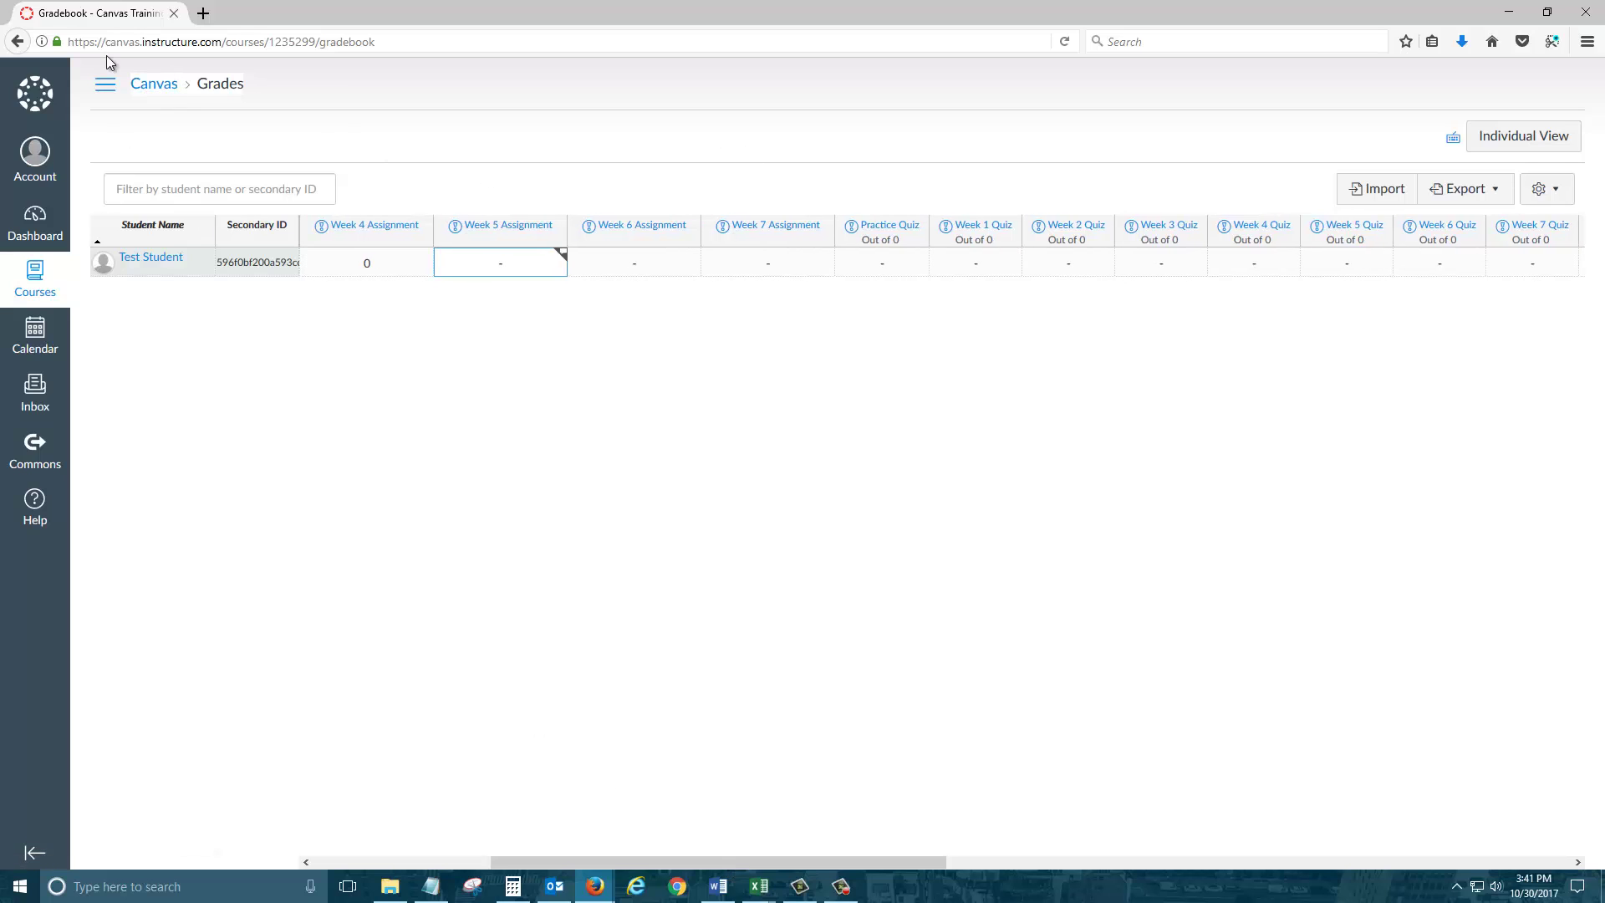
{"action": "left_click", "coordinate": [151, 86]}
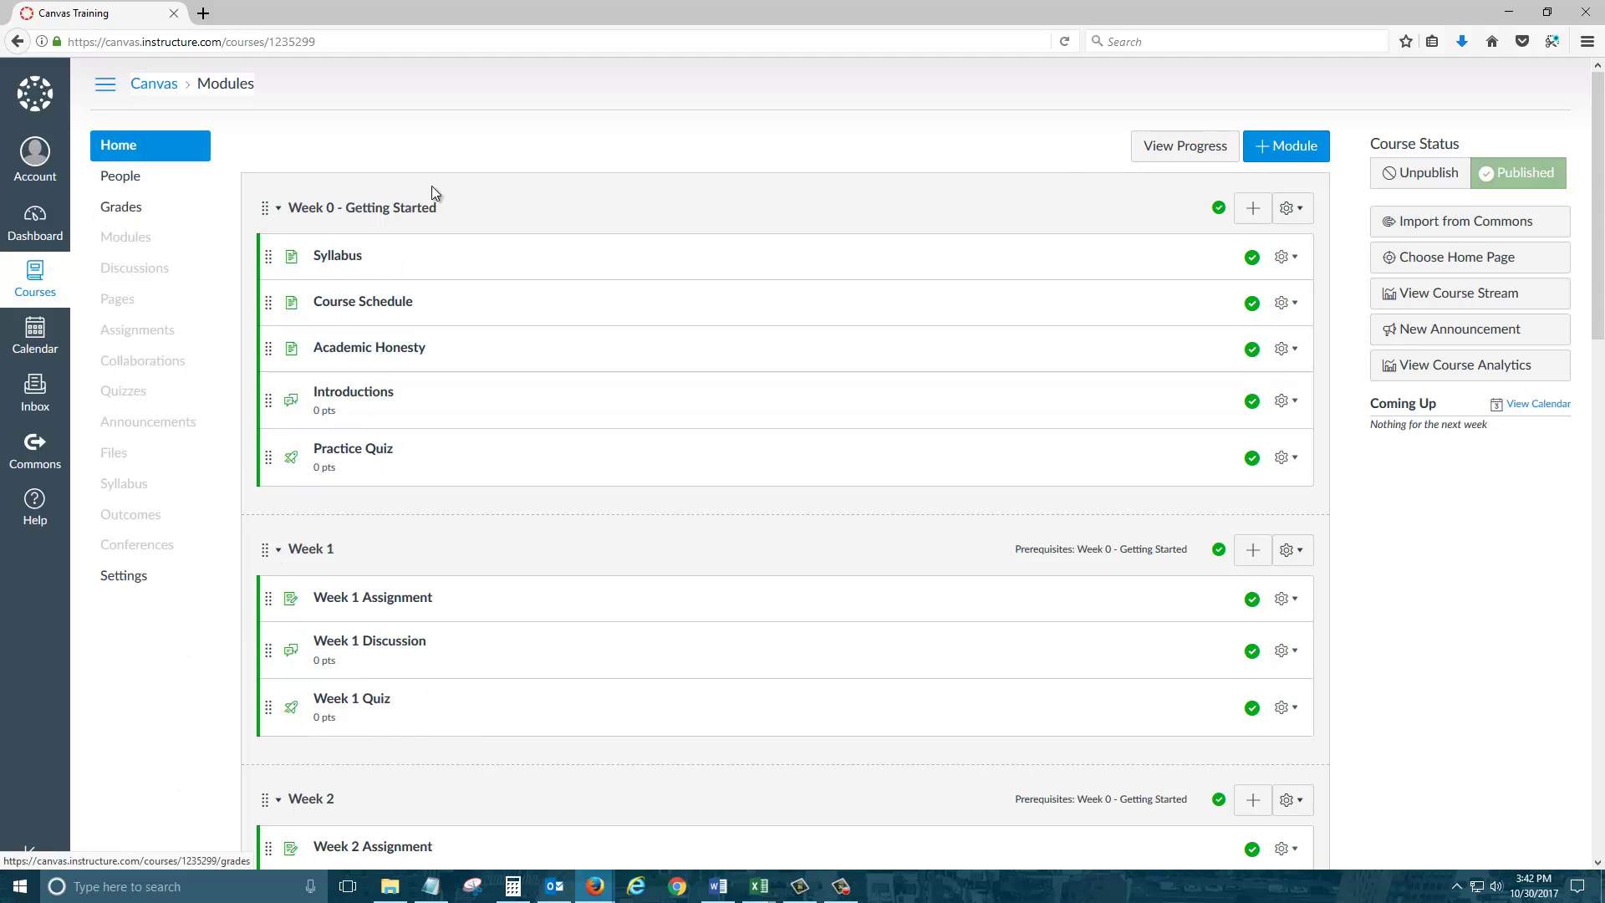
{"action": "scroll", "coordinate": [572, 520], "scroll_direction": "down", "scroll_amount": 2}
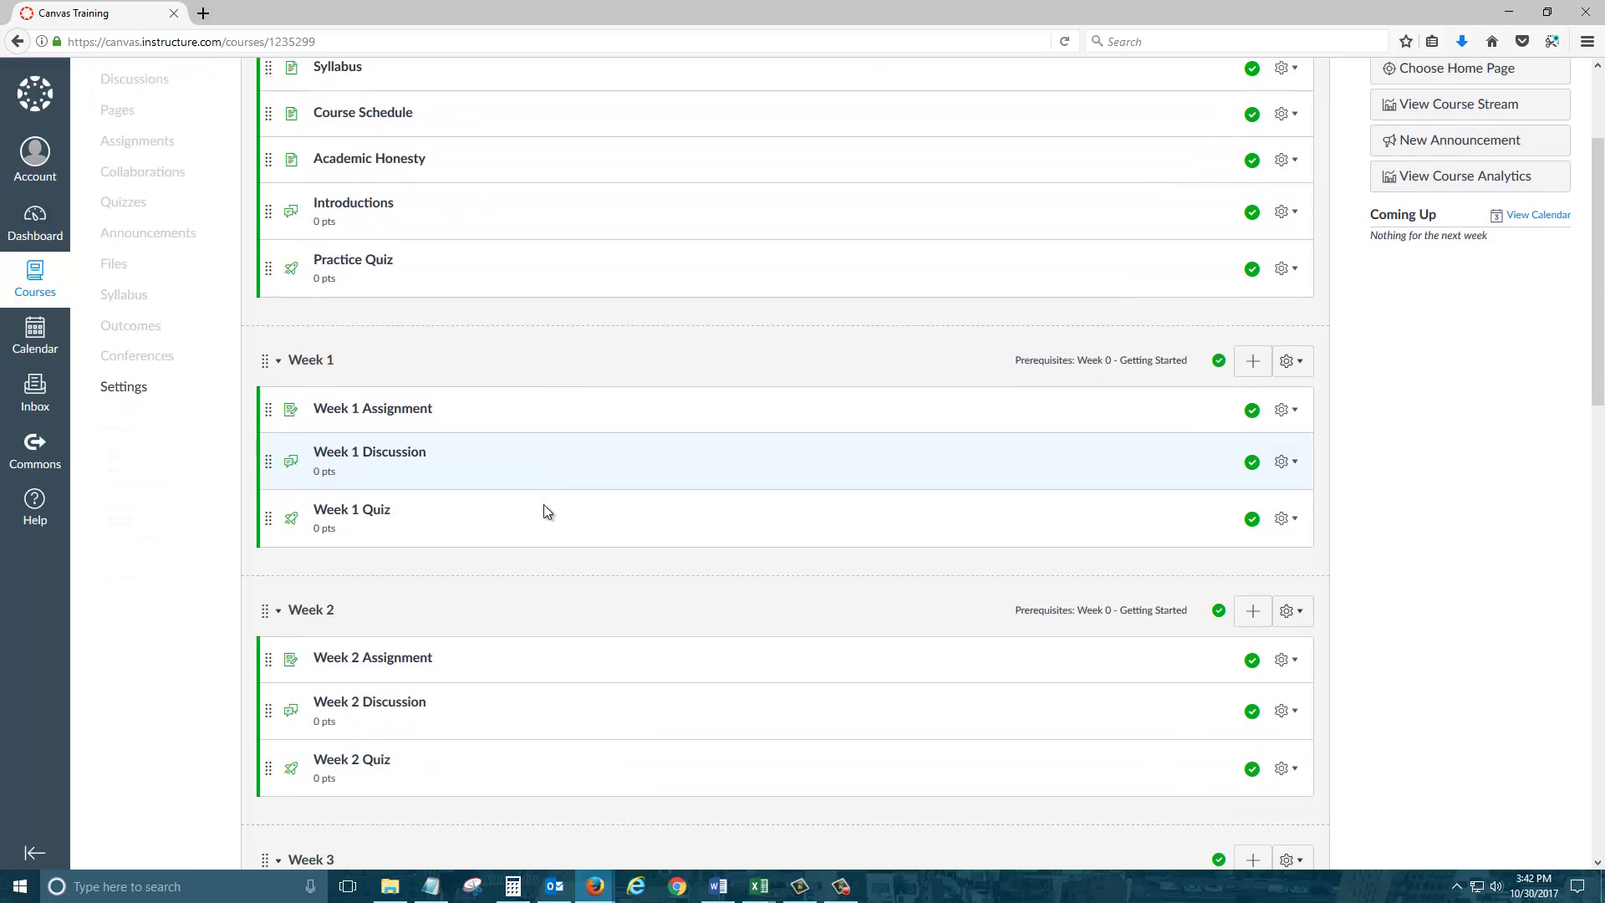